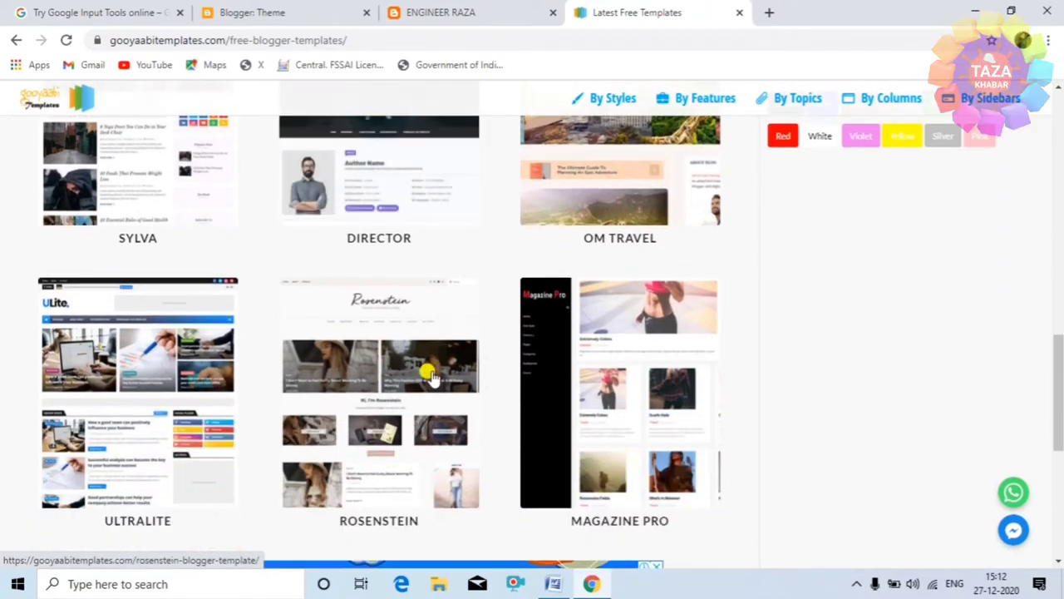
Browse the free Blogger templates list and open the Sora SEO 2 template's page
{"action": "scroll", "coordinate": [380, 385], "scroll_direction": "down", "scroll_amount": 2}
{"action": "scroll", "coordinate": [375, 358], "scroll_direction": "down", "scroll_amount": 4}
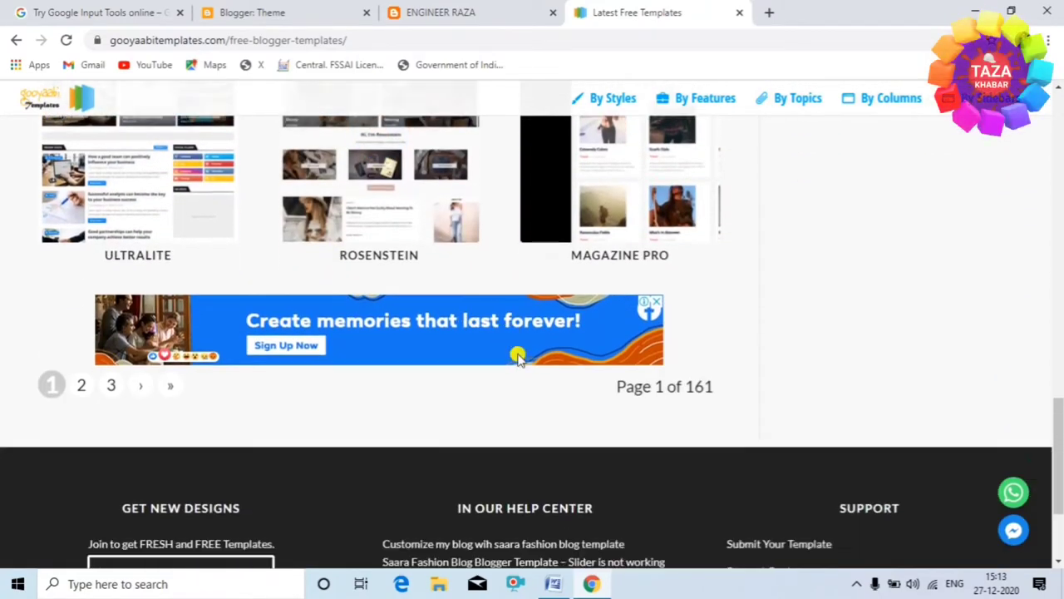
{"action": "scroll", "coordinate": [511, 338], "scroll_direction": "up", "scroll_amount": 4}
{"action": "scroll", "coordinate": [400, 407], "scroll_direction": "up", "scroll_amount": 5}
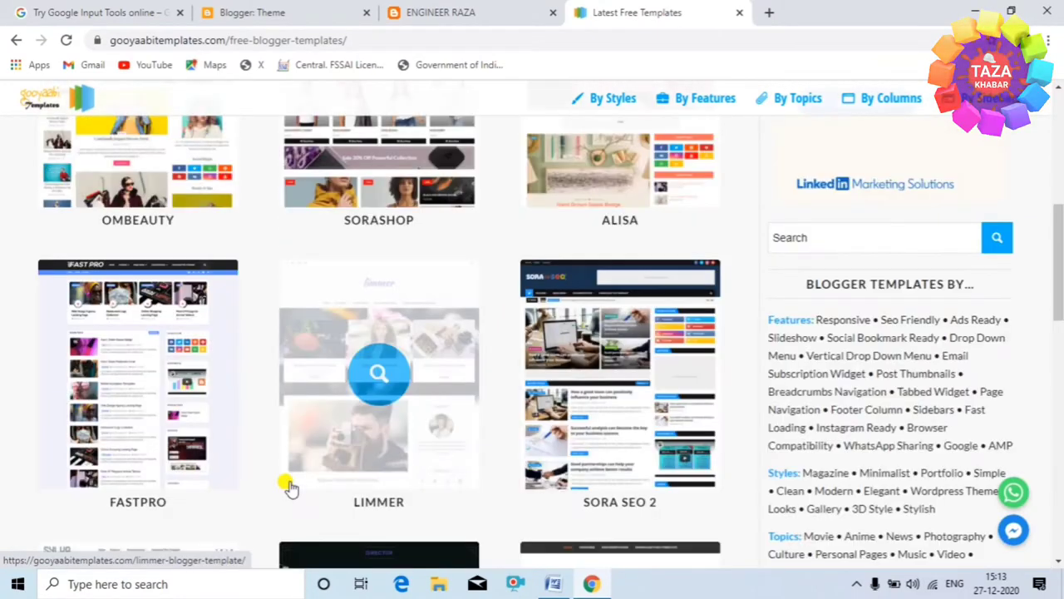
{"action": "left_click", "coordinate": [628, 376]}
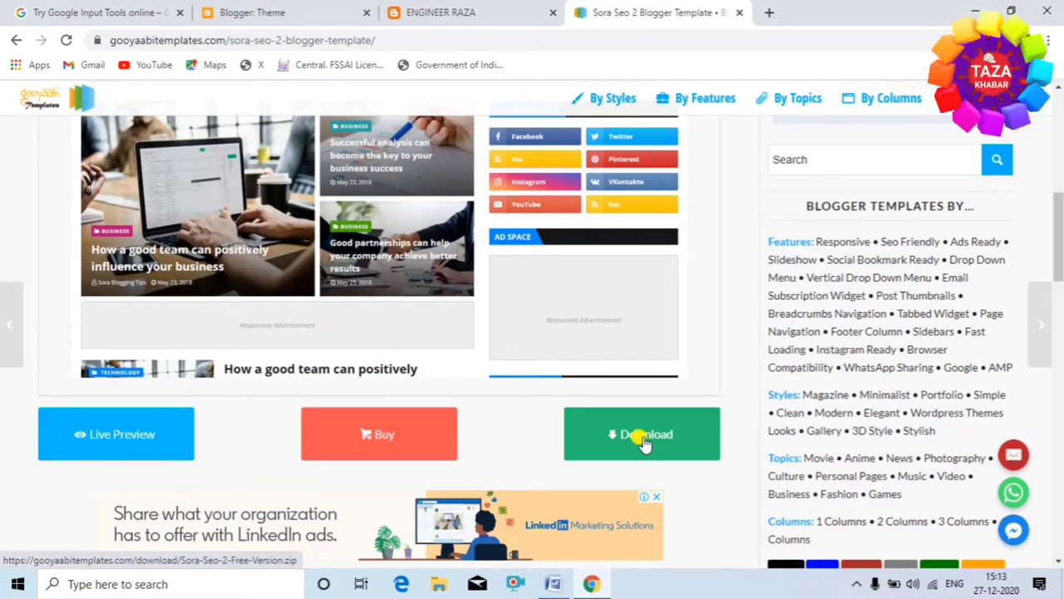
Open the live preview of the Sora Seo 2 template and examine its home page layout, recent posts and sidebar sections
{"action": "left_click", "coordinate": [102, 431]}
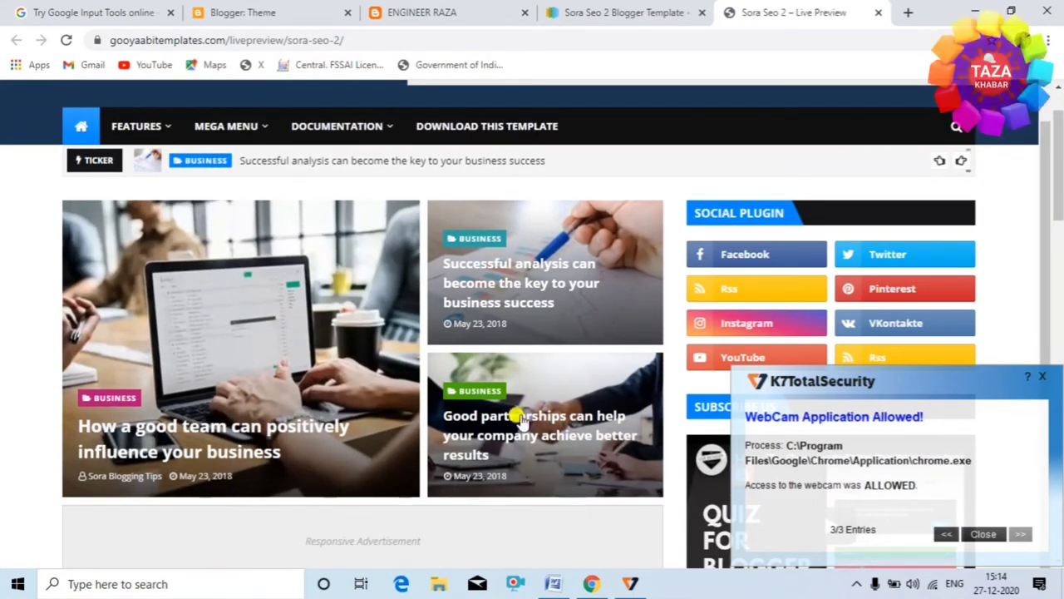
{"action": "scroll", "coordinate": [466, 405], "scroll_direction": "down", "scroll_amount": 4}
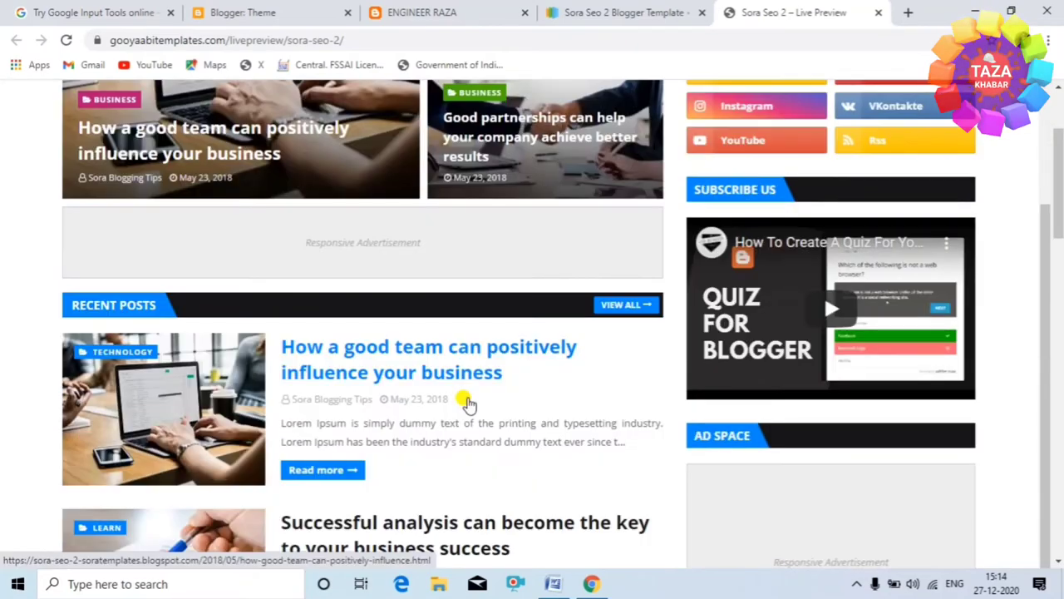
{"action": "scroll", "coordinate": [468, 399], "scroll_direction": "down", "scroll_amount": 3}
{"action": "scroll", "coordinate": [464, 380], "scroll_direction": "down", "scroll_amount": 4}
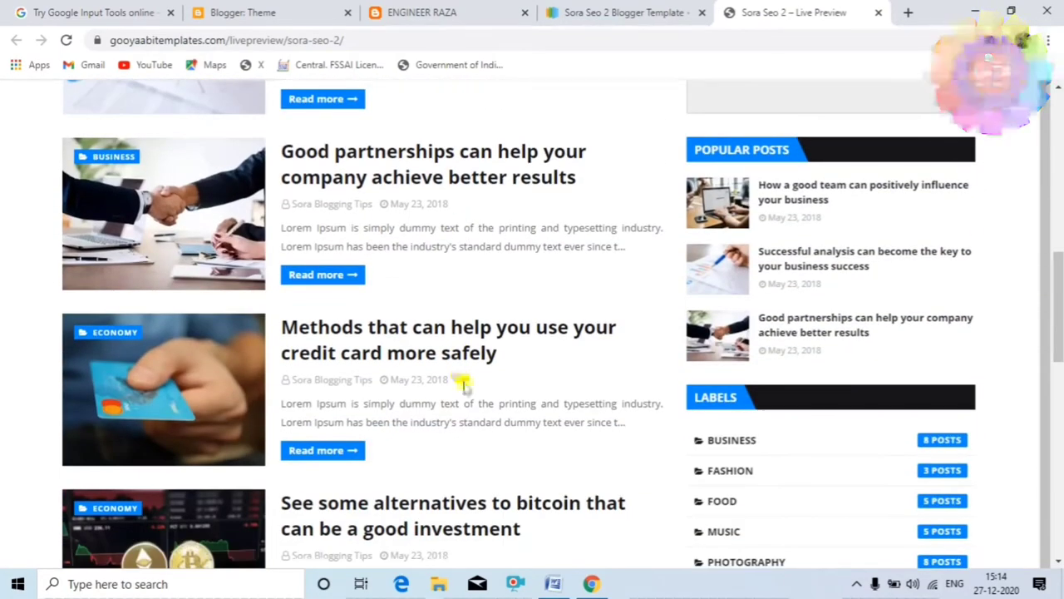
{"action": "scroll", "coordinate": [464, 382], "scroll_direction": "down", "scroll_amount": 3}
{"action": "scroll", "coordinate": [464, 385], "scroll_direction": "up", "scroll_amount": 3}
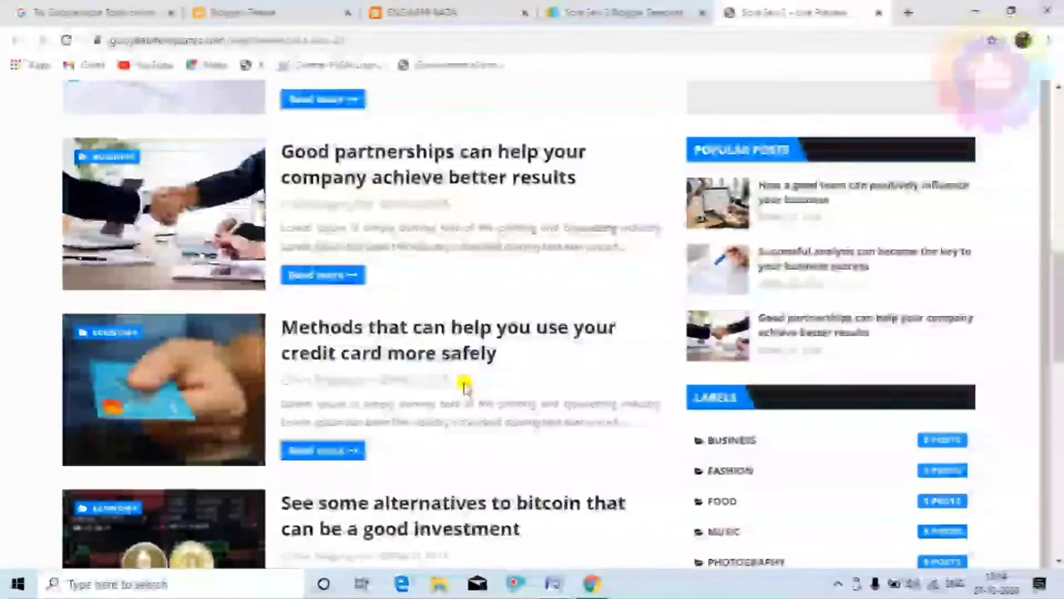
{"action": "scroll", "coordinate": [459, 380], "scroll_direction": "down", "scroll_amount": 2}
{"action": "scroll", "coordinate": [463, 397], "scroll_direction": "down", "scroll_amount": 1}
{"action": "scroll", "coordinate": [466, 391], "scroll_direction": "up", "scroll_amount": 4}
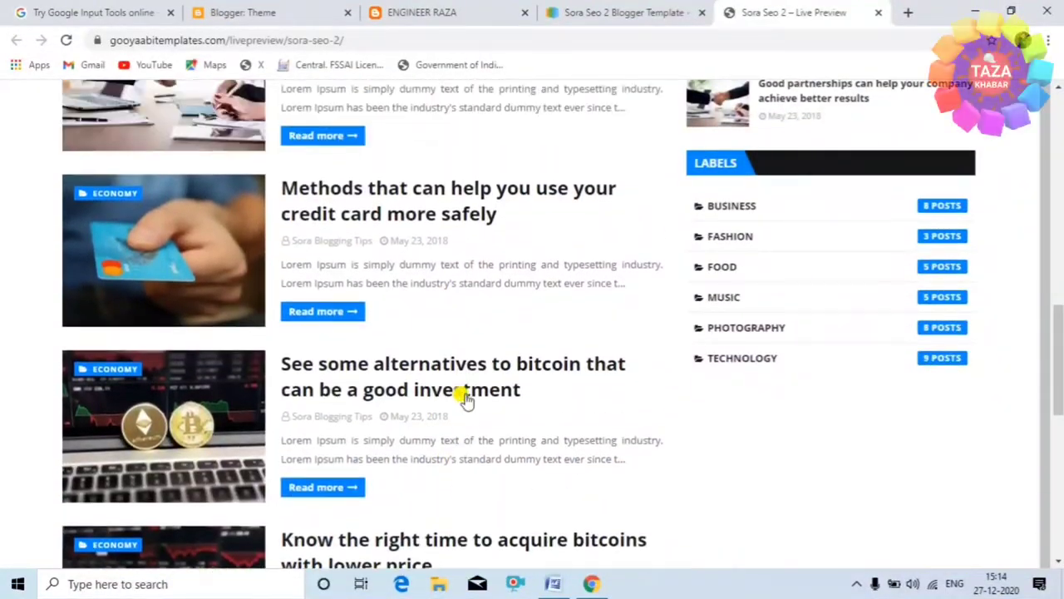
{"action": "scroll", "coordinate": [488, 382], "scroll_direction": "up", "scroll_amount": 4}
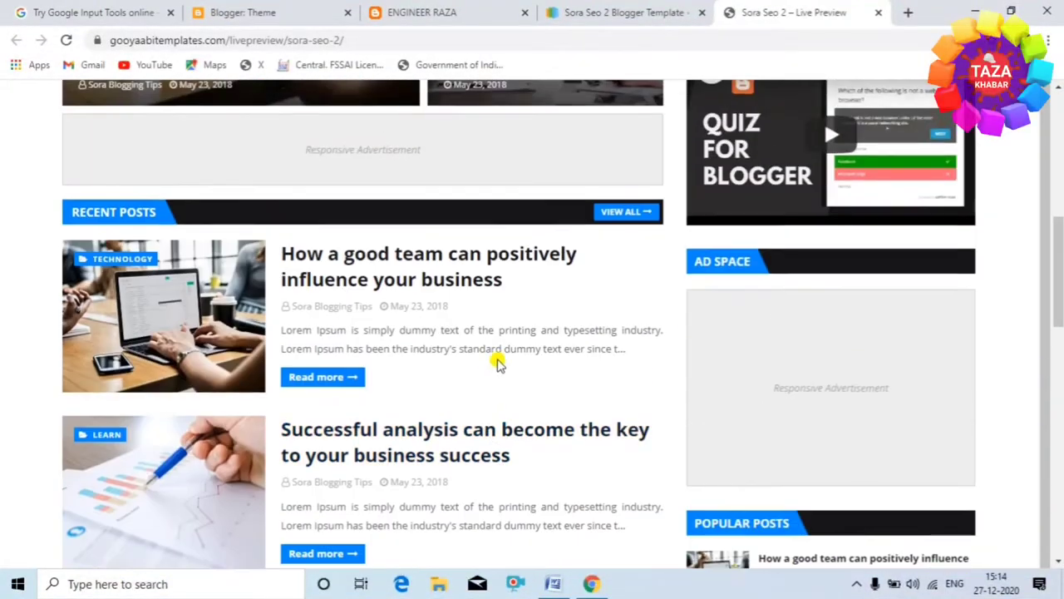
{"action": "scroll", "coordinate": [498, 359], "scroll_direction": "down", "scroll_amount": 3}
{"action": "scroll", "coordinate": [501, 353], "scroll_direction": "down", "scroll_amount": 4}
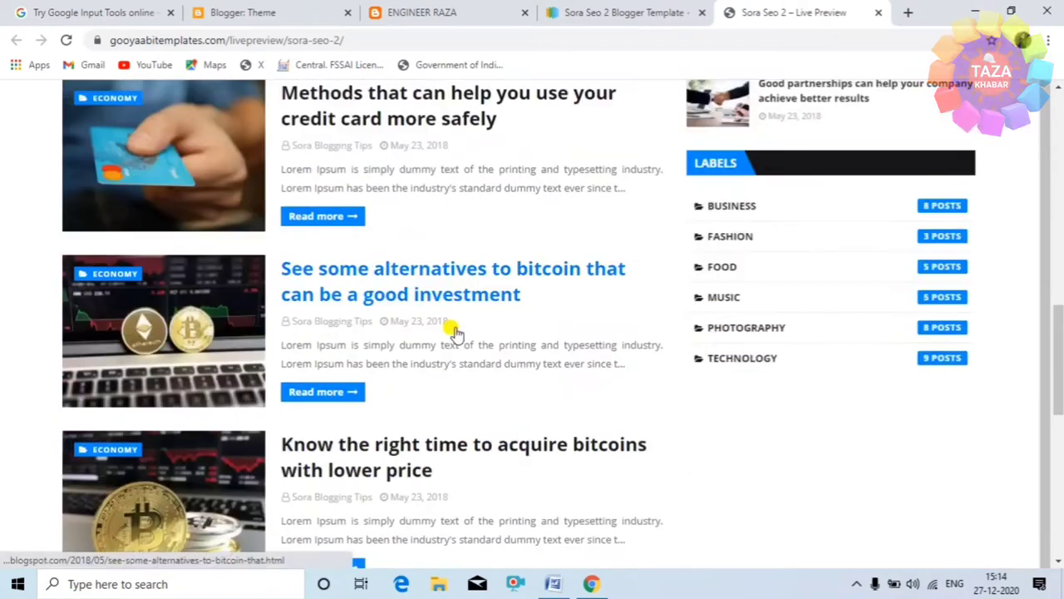
Return to the Sora Seo 2 template page, download its free version and open the downloaded zip archive
{"action": "left_click", "coordinate": [644, 15]}
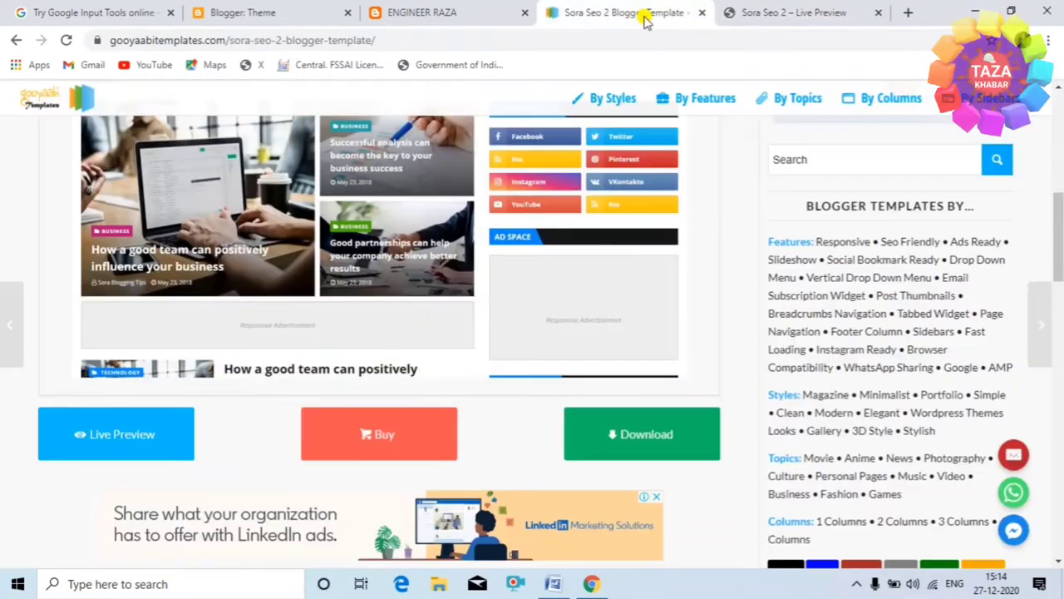
{"action": "left_click", "coordinate": [623, 434]}
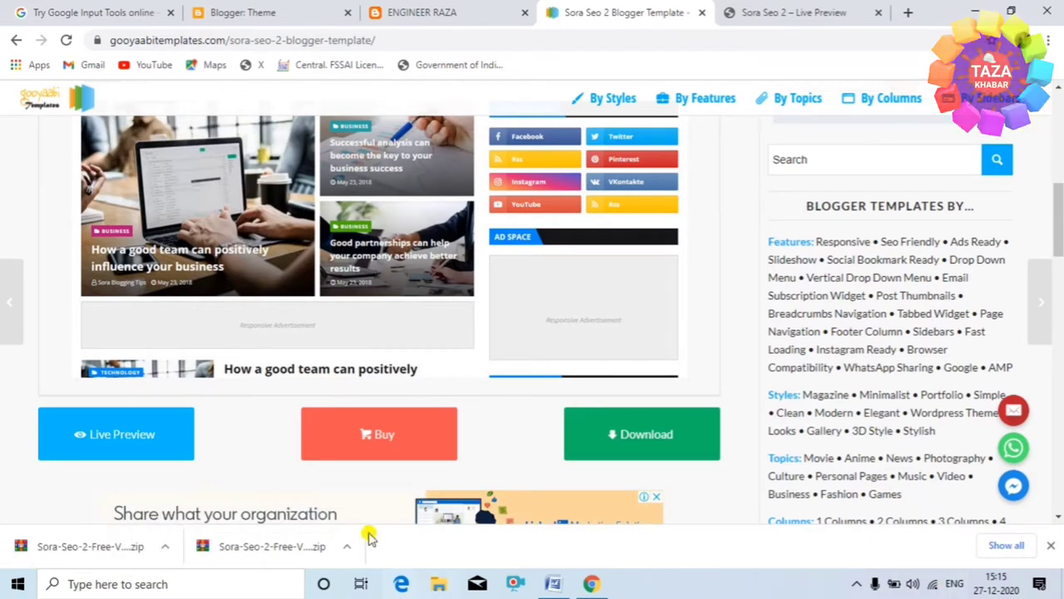
{"action": "left_click", "coordinate": [108, 551]}
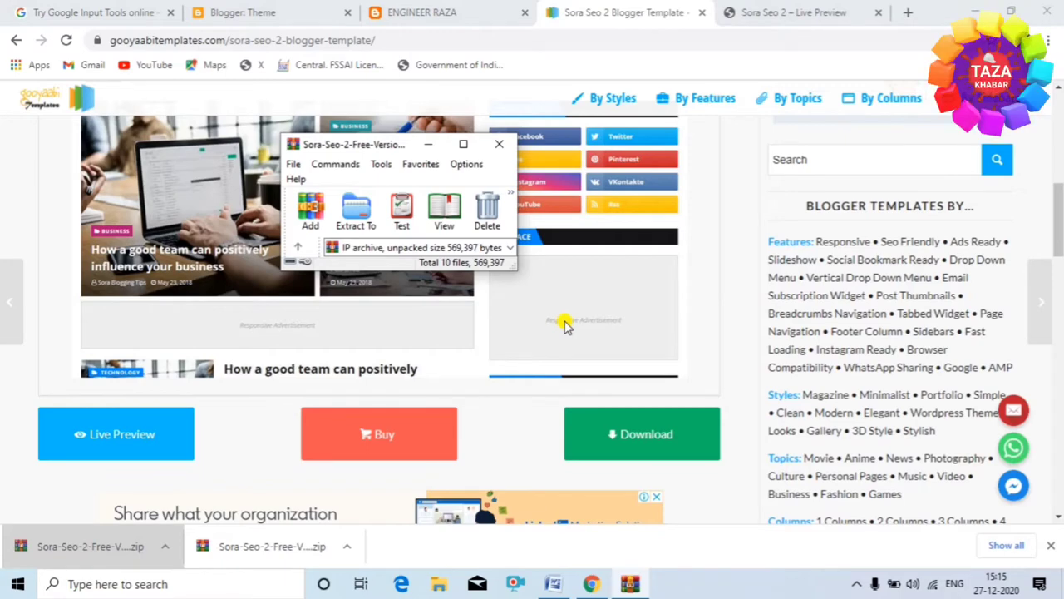
{"action": "left_click", "coordinate": [314, 215]}
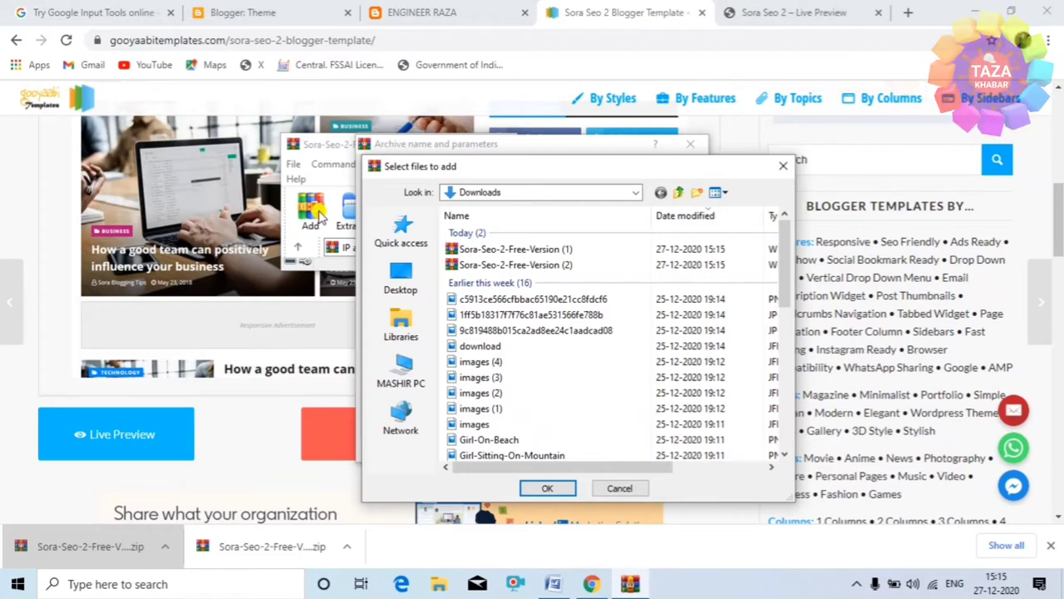
{"action": "left_click", "coordinate": [537, 491]}
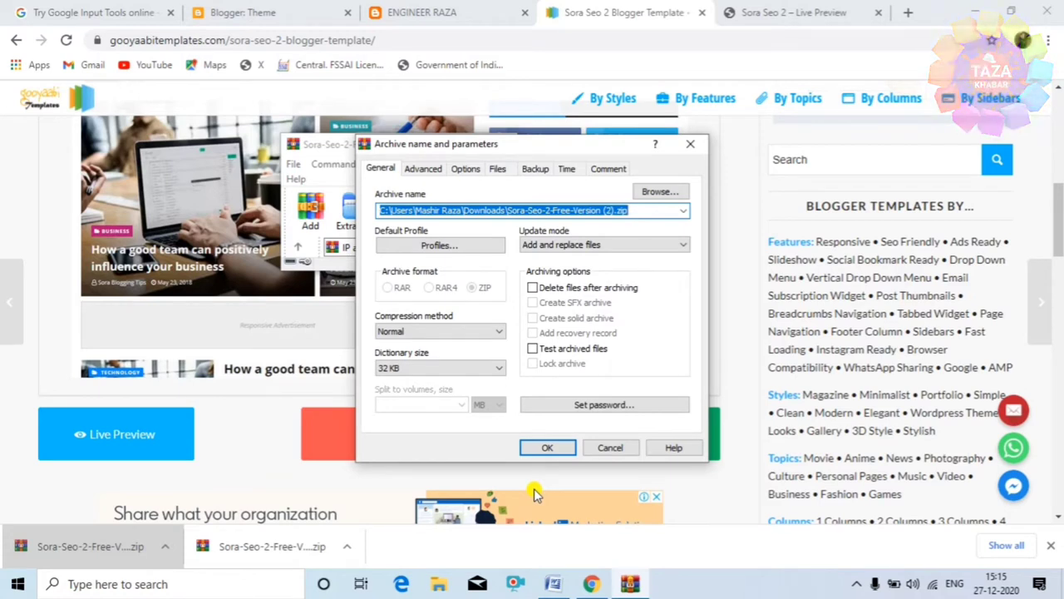
{"action": "left_click", "coordinate": [547, 447]}
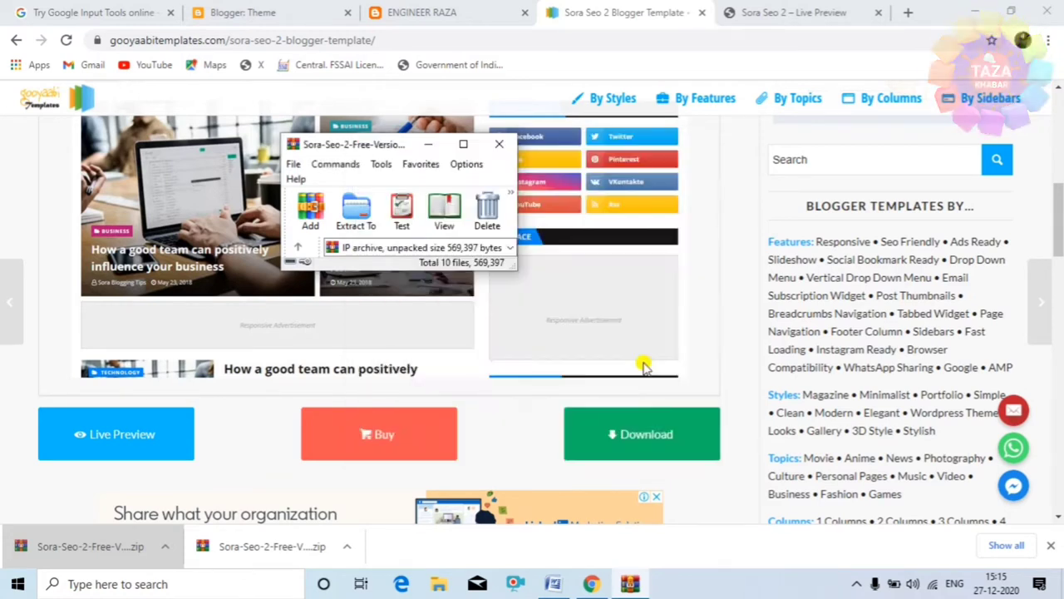
Minimize the browser, maximize the WinRAR window and try to open the Sora Seo 2 Free XML document in the archive
{"action": "left_click", "coordinate": [645, 366]}
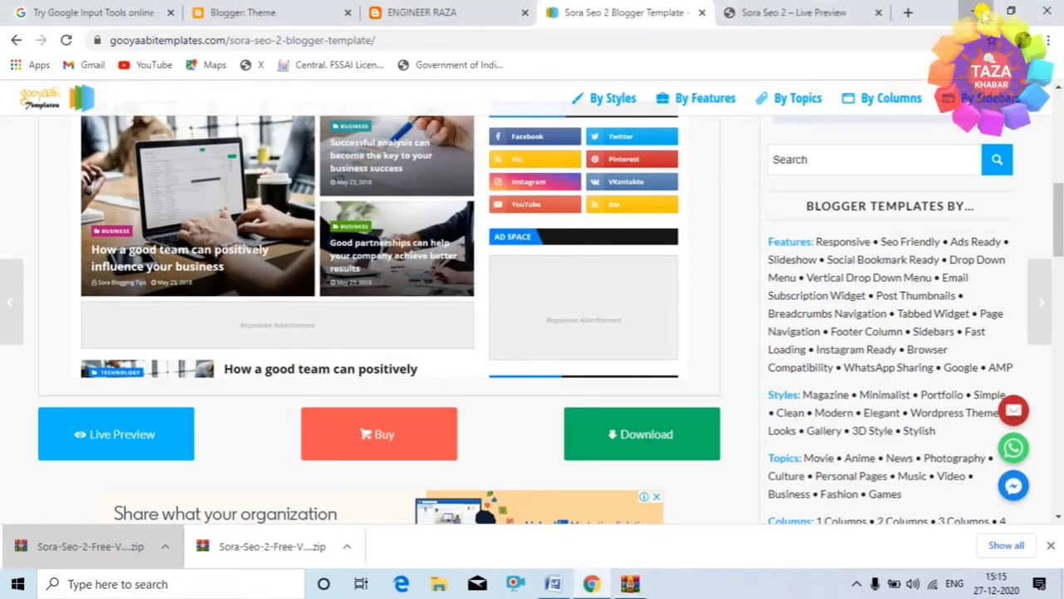
{"action": "left_click", "coordinate": [975, 12]}
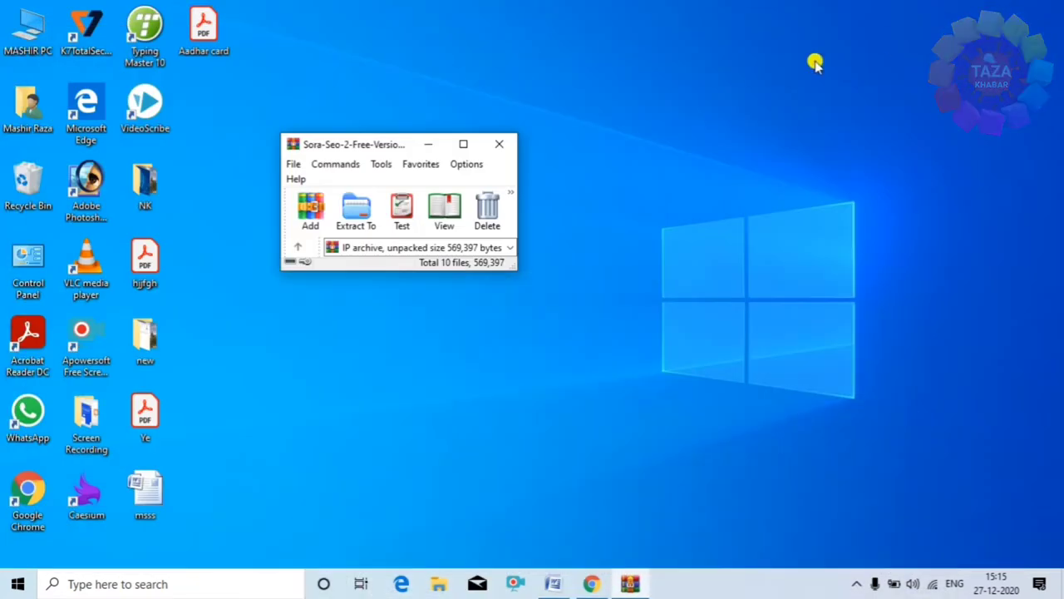
{"action": "left_click", "coordinate": [464, 144]}
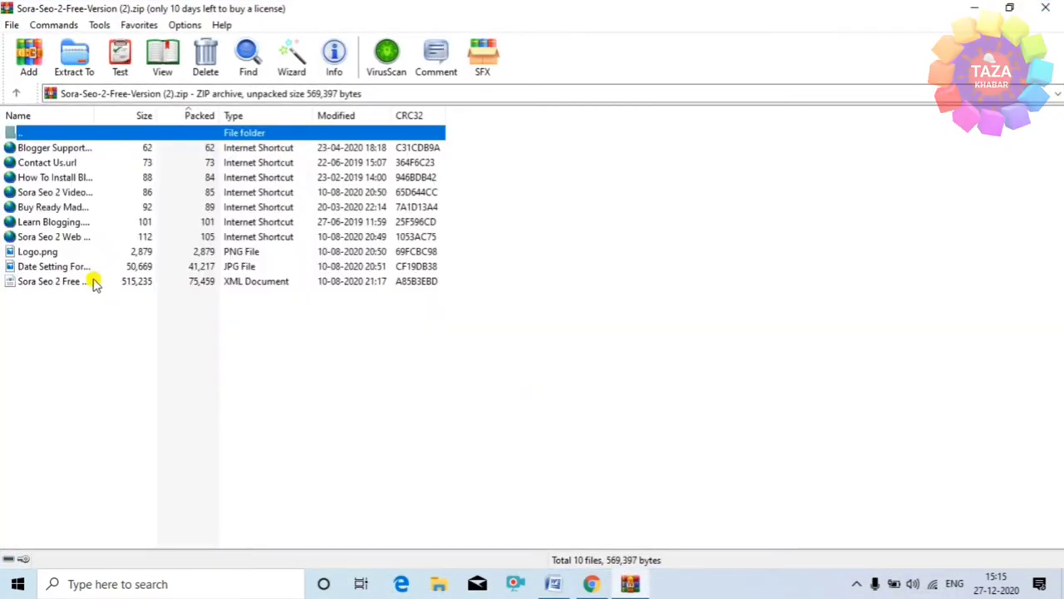
{"action": "left_click", "coordinate": [92, 283]}
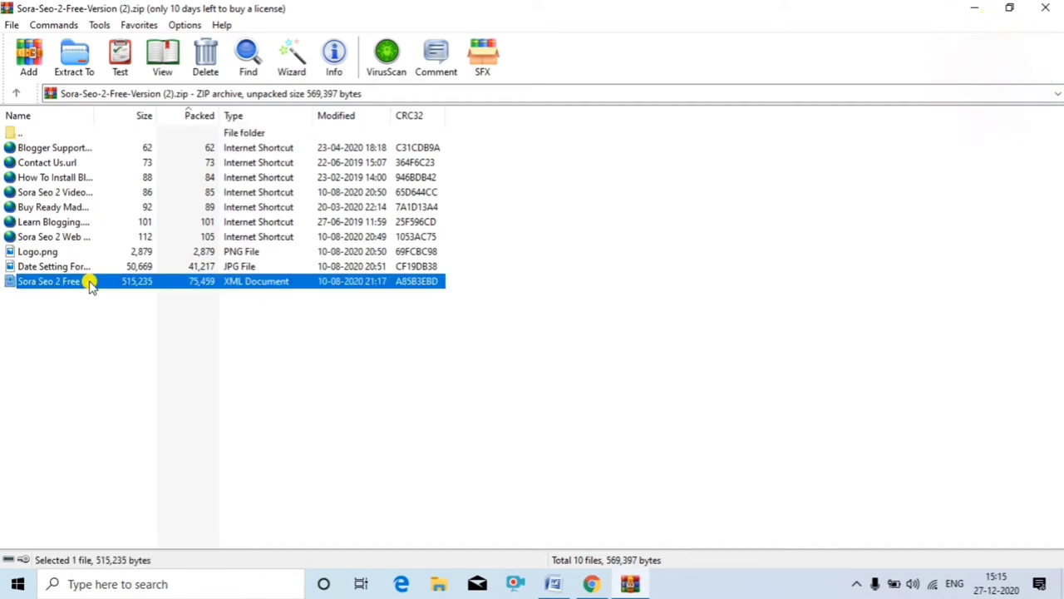
{"action": "double_click", "coordinate": [91, 283]}
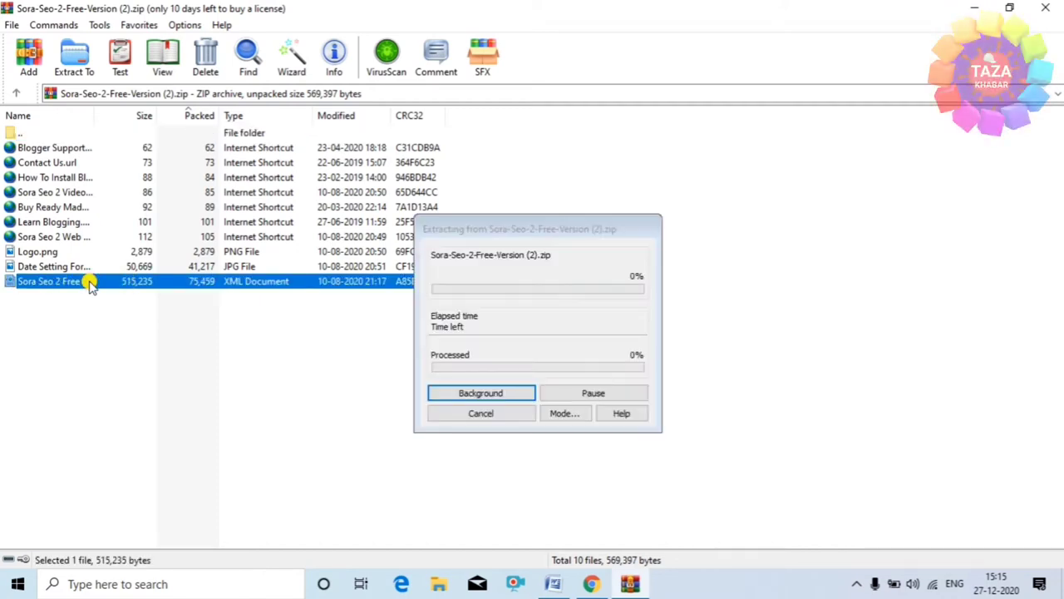
Go up to the Downloads folder in WinRAR, look through its files for the template archives, and close WinRAR
{"action": "double_click", "coordinate": [56, 133]}
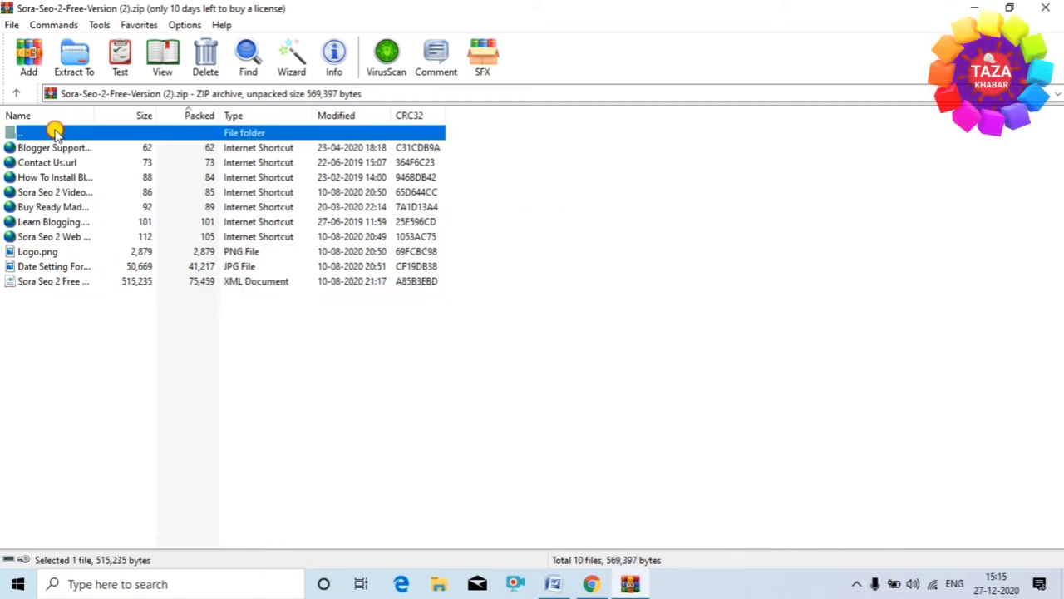
{"action": "left_click", "coordinate": [760, 283]}
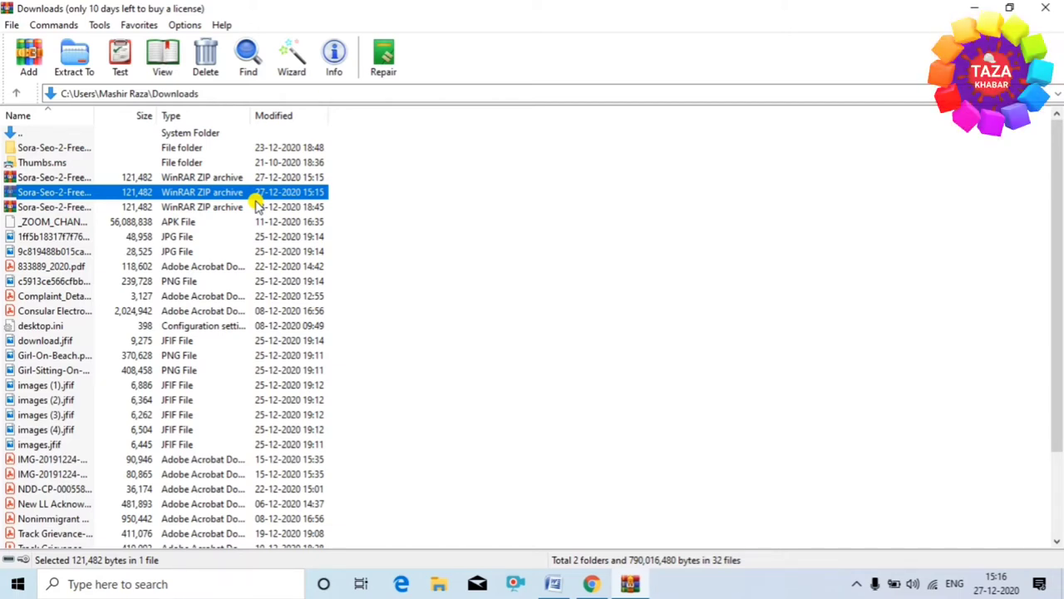
{"action": "scroll", "coordinate": [249, 206], "scroll_direction": "down", "scroll_amount": 2}
{"action": "scroll", "coordinate": [238, 206], "scroll_direction": "up", "scroll_amount": 2}
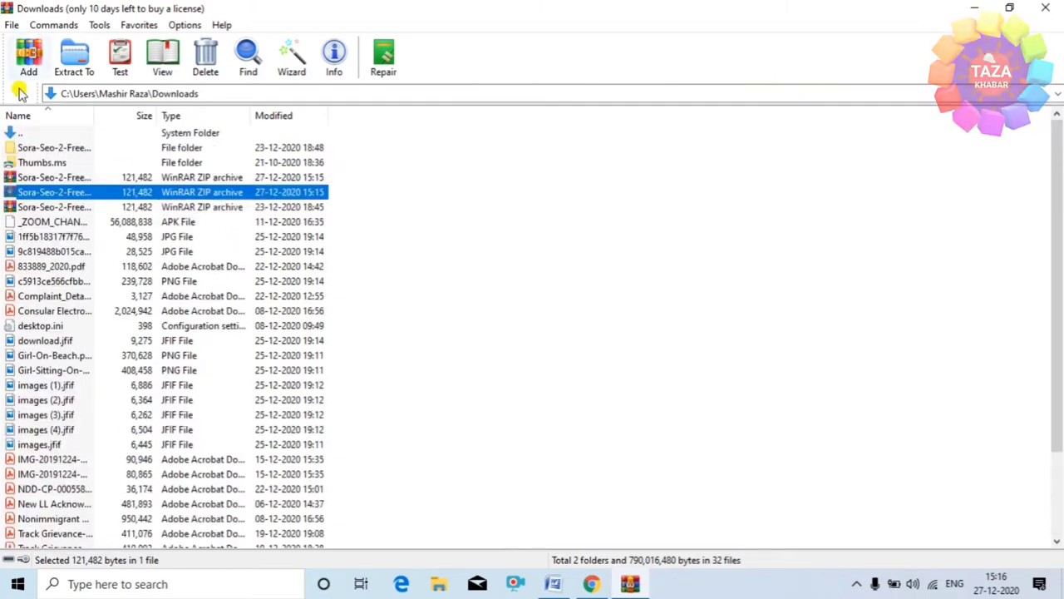
{"action": "scroll", "coordinate": [356, 306], "scroll_direction": "down", "scroll_amount": 2}
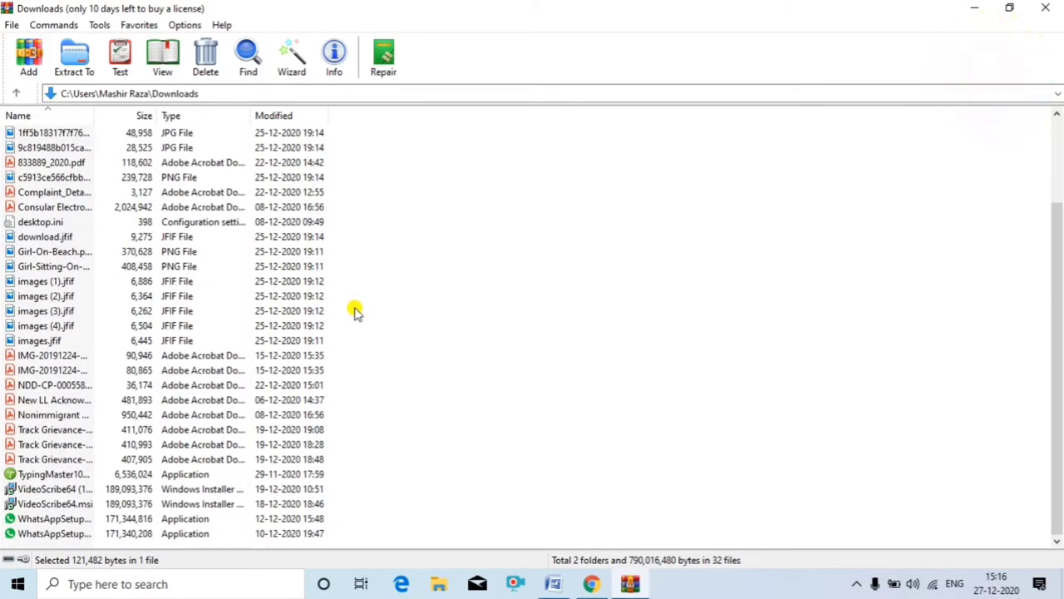
{"action": "scroll", "coordinate": [358, 308], "scroll_direction": "up", "scroll_amount": 2}
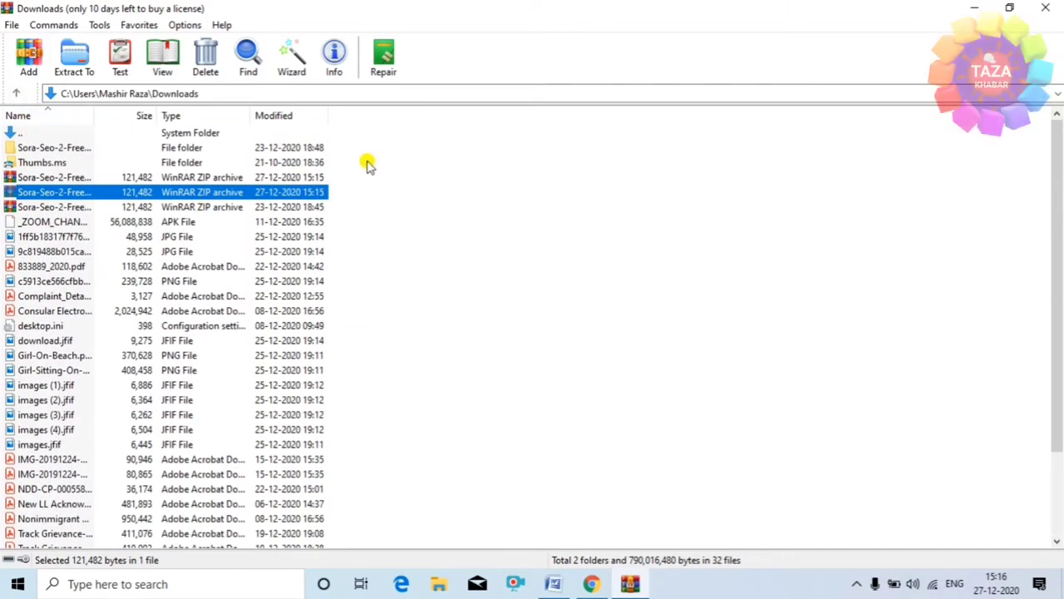
{"action": "left_click", "coordinate": [49, 115]}
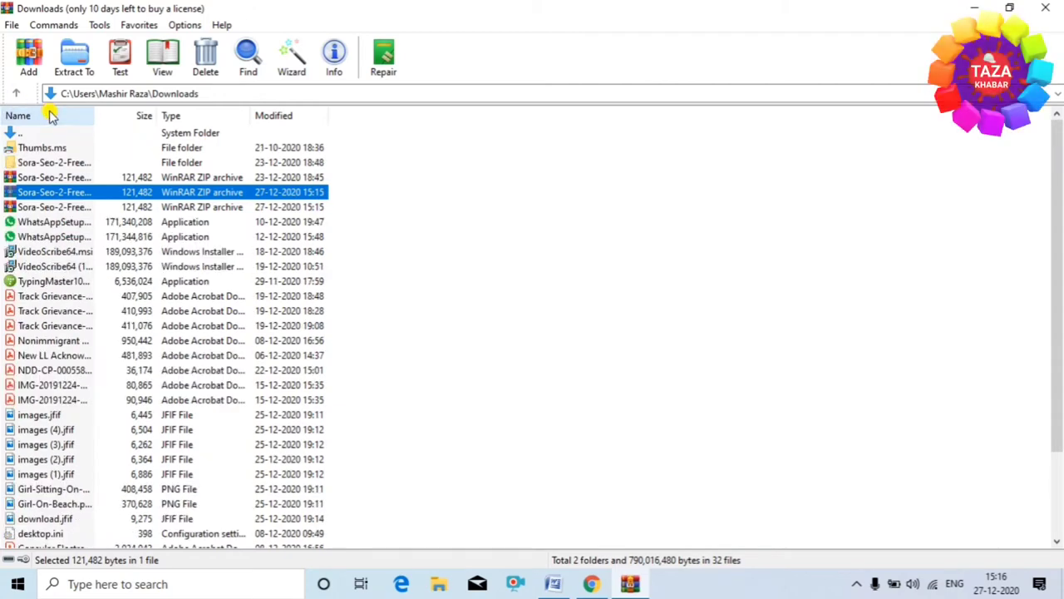
{"action": "left_click", "coordinate": [50, 115]}
{"action": "left_click", "coordinate": [23, 148]}
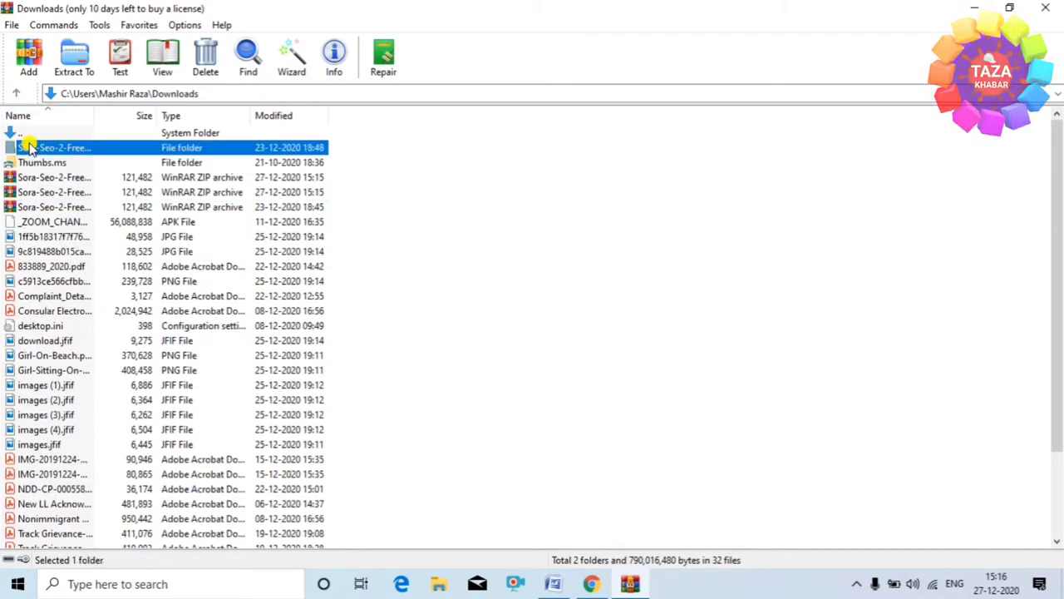
{"action": "left_click", "coordinate": [25, 134]}
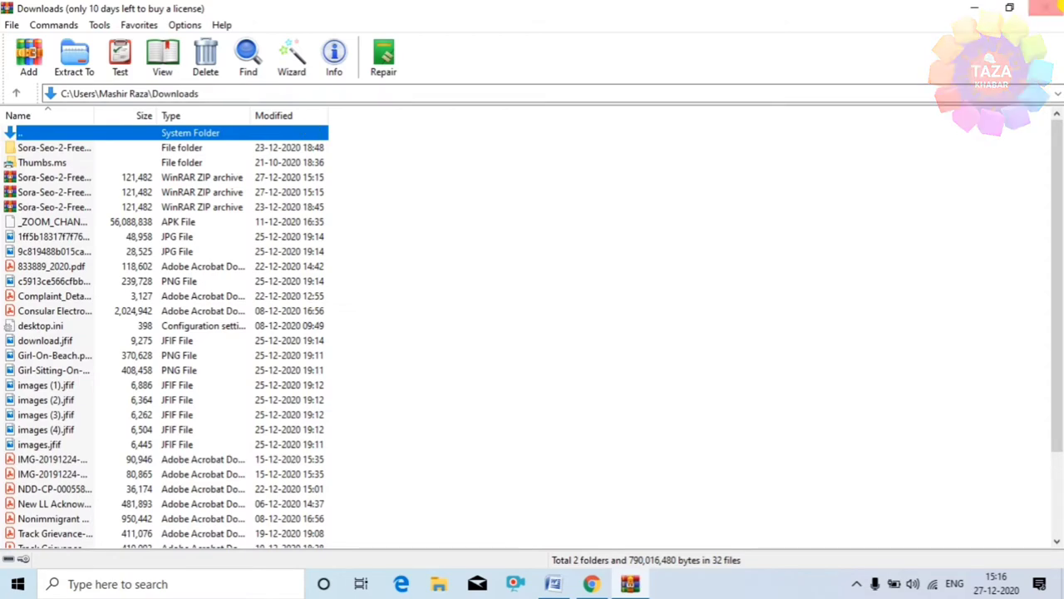
{"action": "left_click", "coordinate": [1051, 10]}
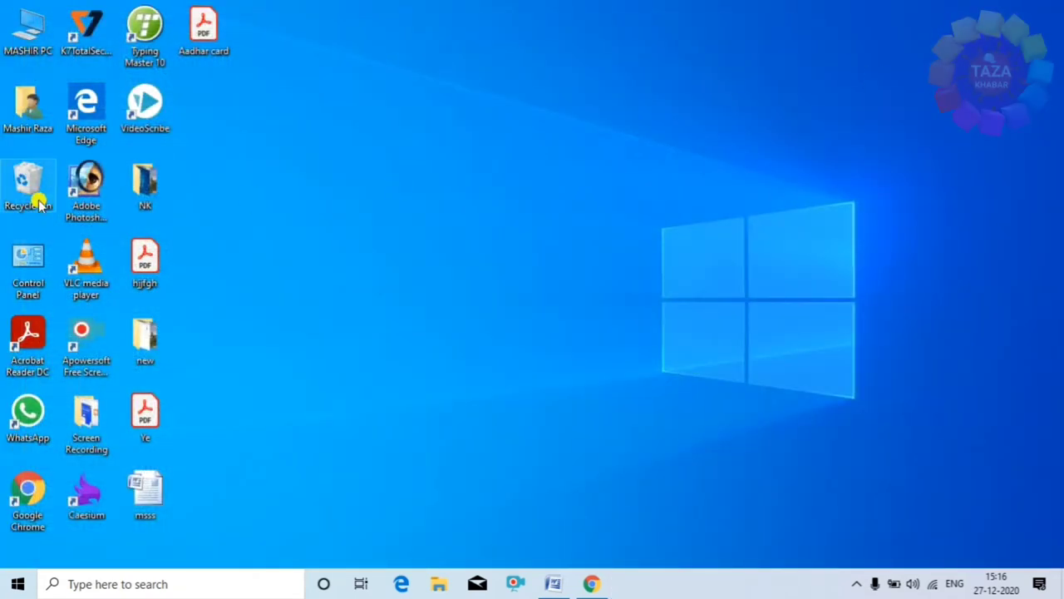
Open File Explorer from the desktop computer icon, maximize the window and go to the Downloads folder
{"action": "left_click", "coordinate": [34, 33]}
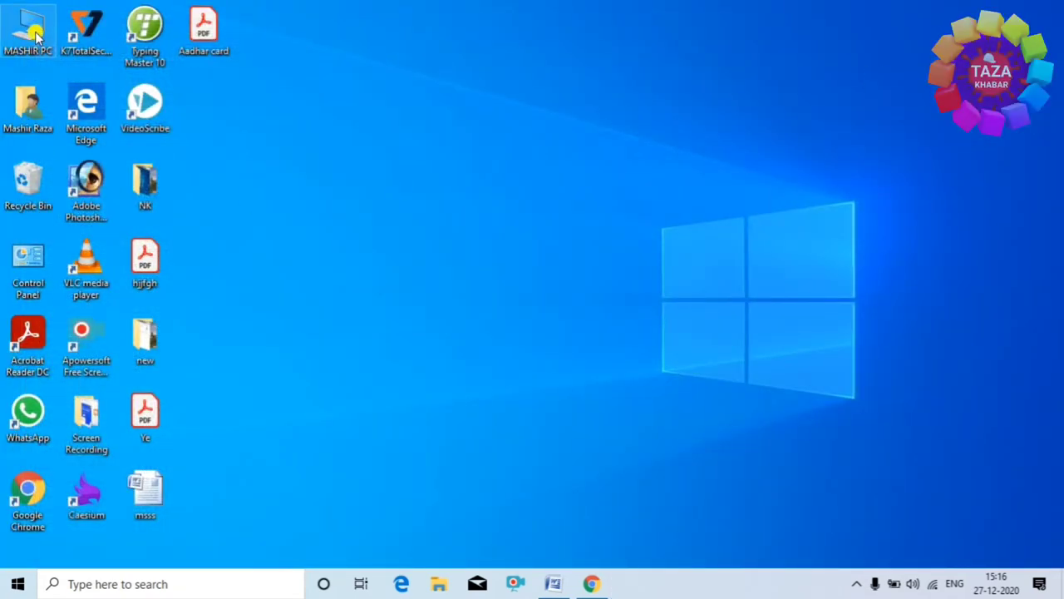
{"action": "double_click", "coordinate": [34, 35]}
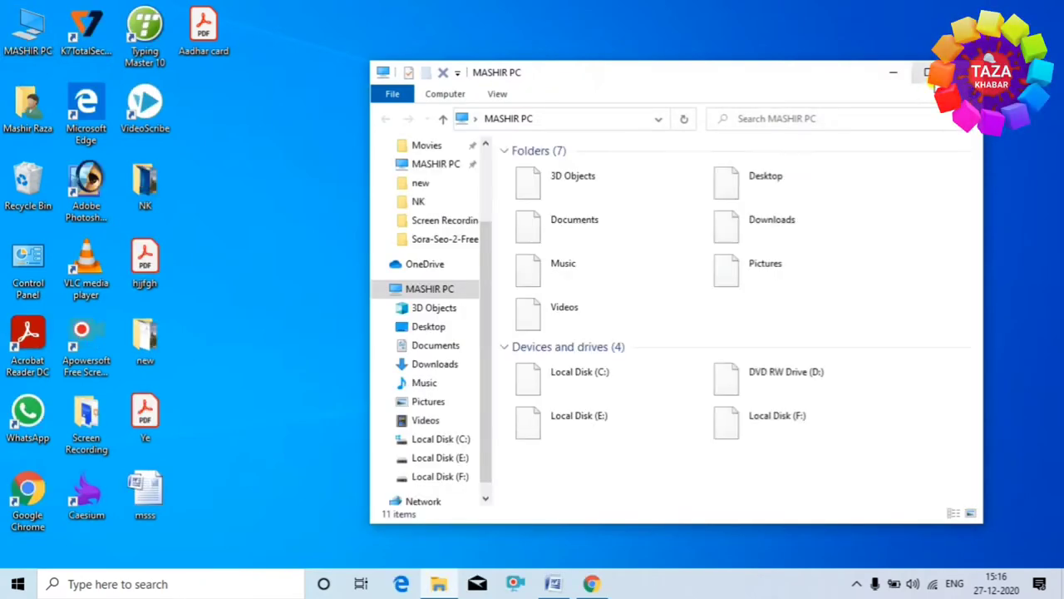
{"action": "left_click", "coordinate": [929, 72]}
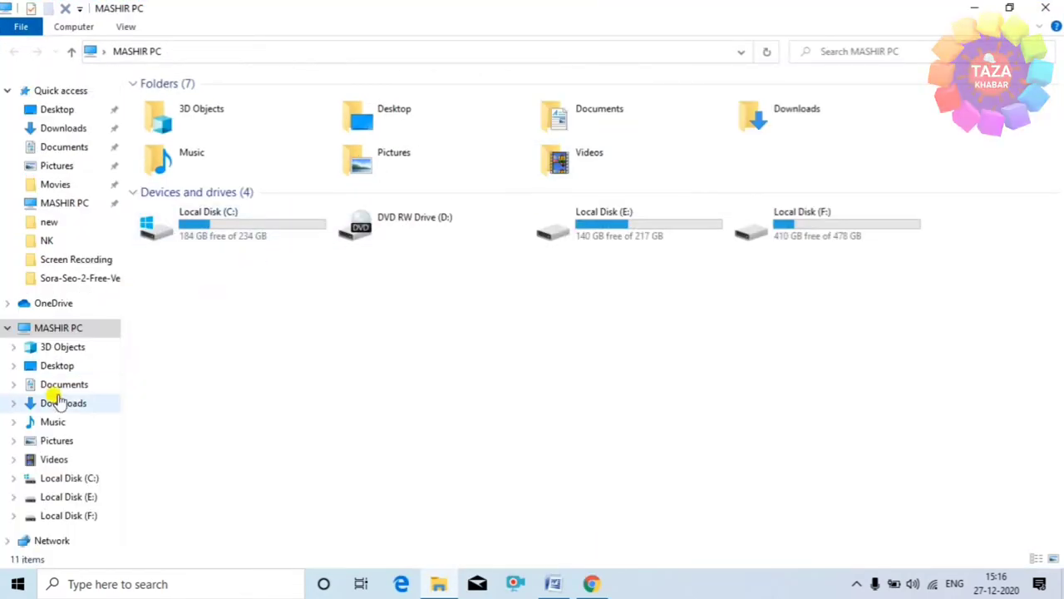
{"action": "left_click", "coordinate": [65, 404]}
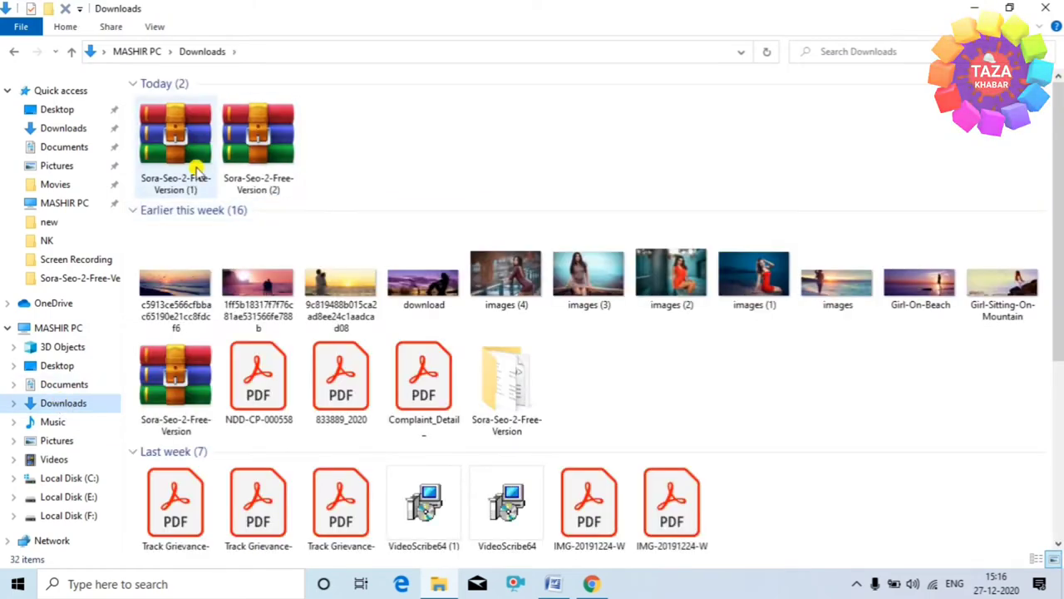
Delete the Sora-Seo-2-Free-Version (2) archive from Downloads, then view the contents of the Sora-Seo-2-Free-Version (1) archive and close it
{"action": "left_click", "coordinate": [276, 171]}
{"action": "right_click", "coordinate": [274, 169]}
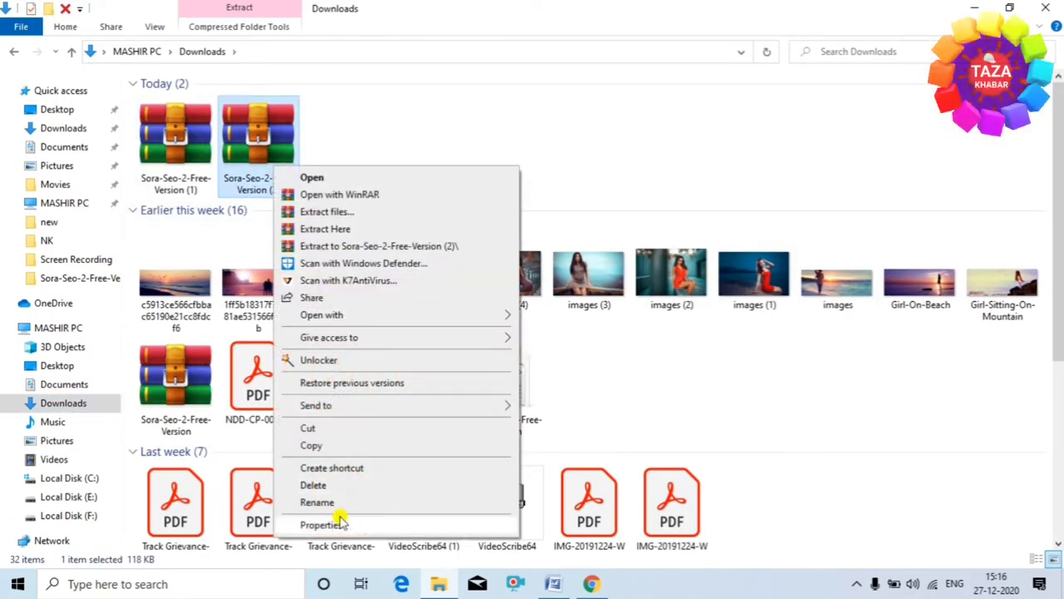
{"action": "left_click", "coordinate": [312, 485]}
{"action": "double_click", "coordinate": [177, 141]}
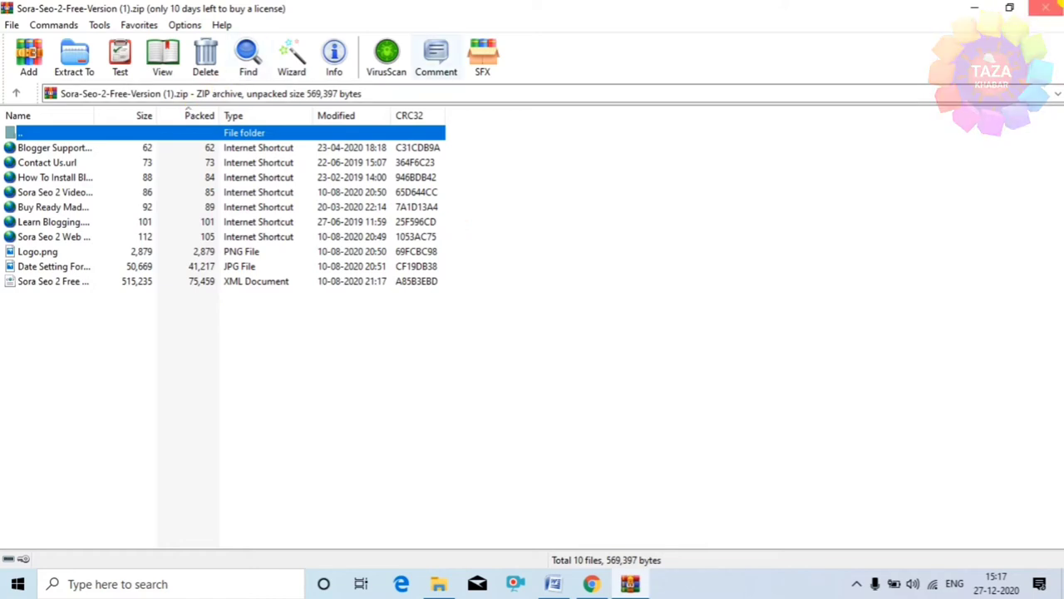
{"action": "left_click", "coordinate": [1045, 8]}
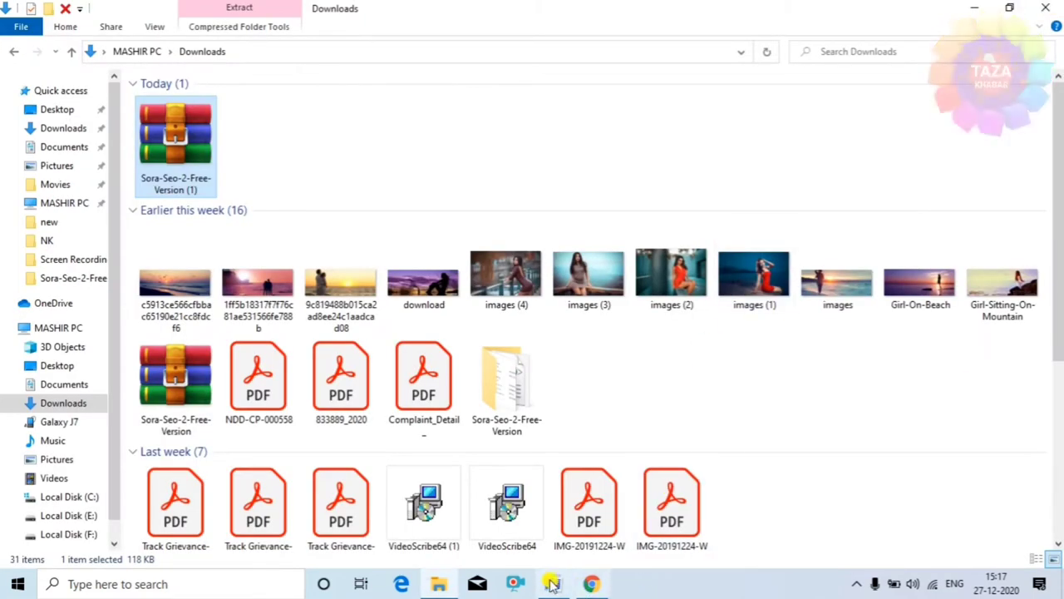
Switch to Chrome, close the Sora Seo 2 template page and bring up the live blog
{"action": "left_click", "coordinate": [590, 583]}
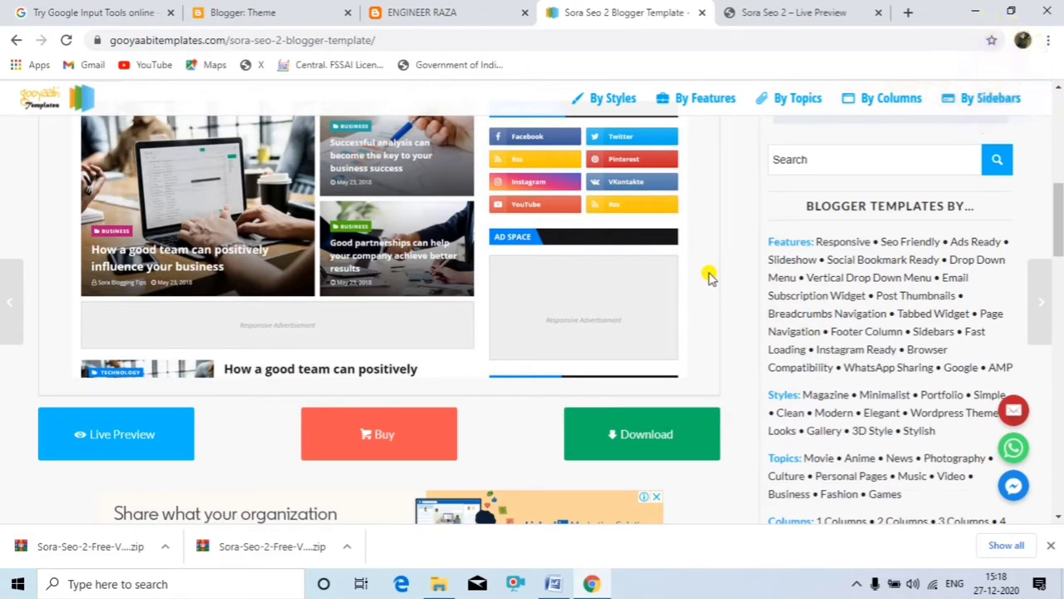
{"action": "key", "text": "ctrl+w"}
{"action": "left_click", "coordinate": [442, 13]}
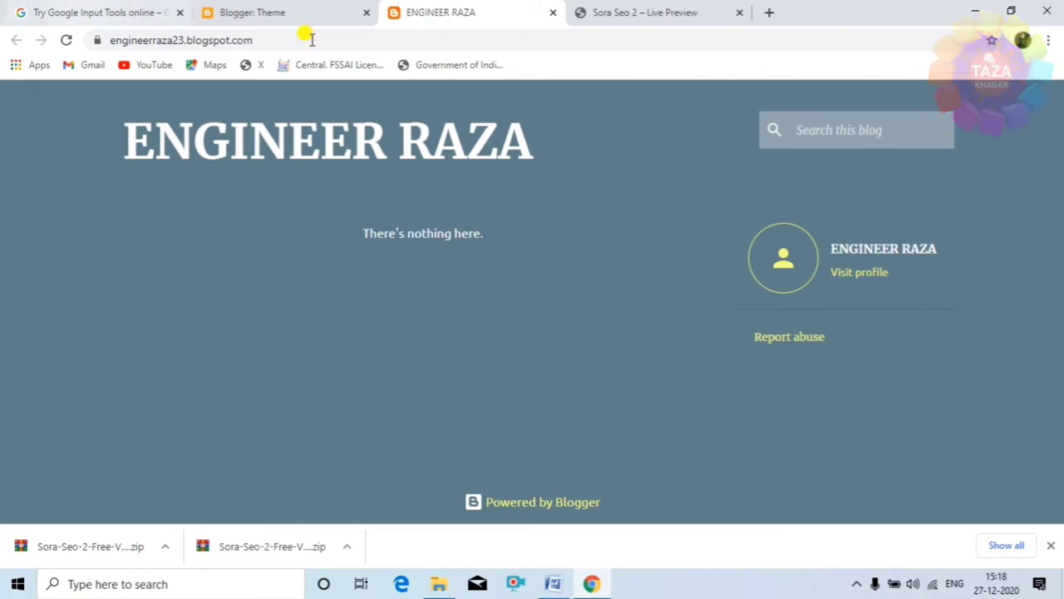
Restore the blog's theme from the Sora Seo 2 Free Version XML document in the Sora-Seo-2-Free-Version folder in Downloads
{"action": "left_click", "coordinate": [318, 10]}
{"action": "left_click", "coordinate": [90, 483]}
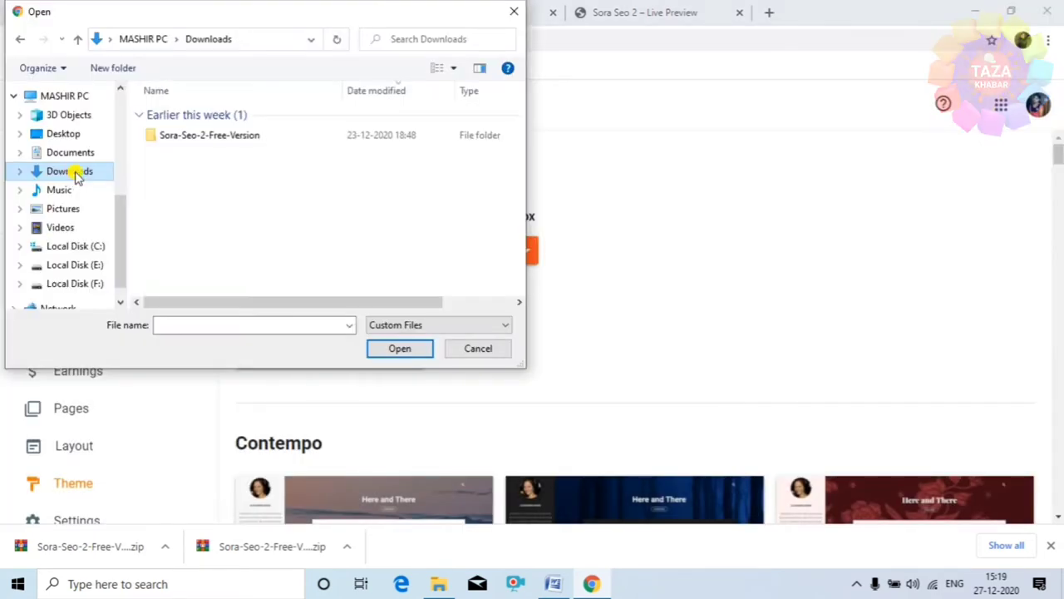
{"action": "double_click", "coordinate": [219, 133]}
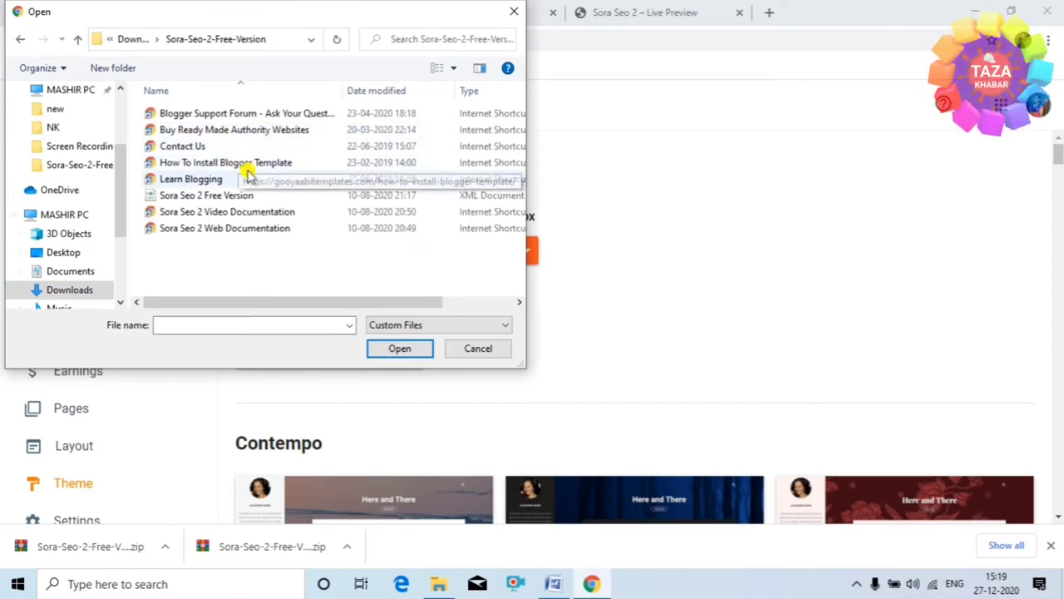
{"action": "double_click", "coordinate": [280, 197]}
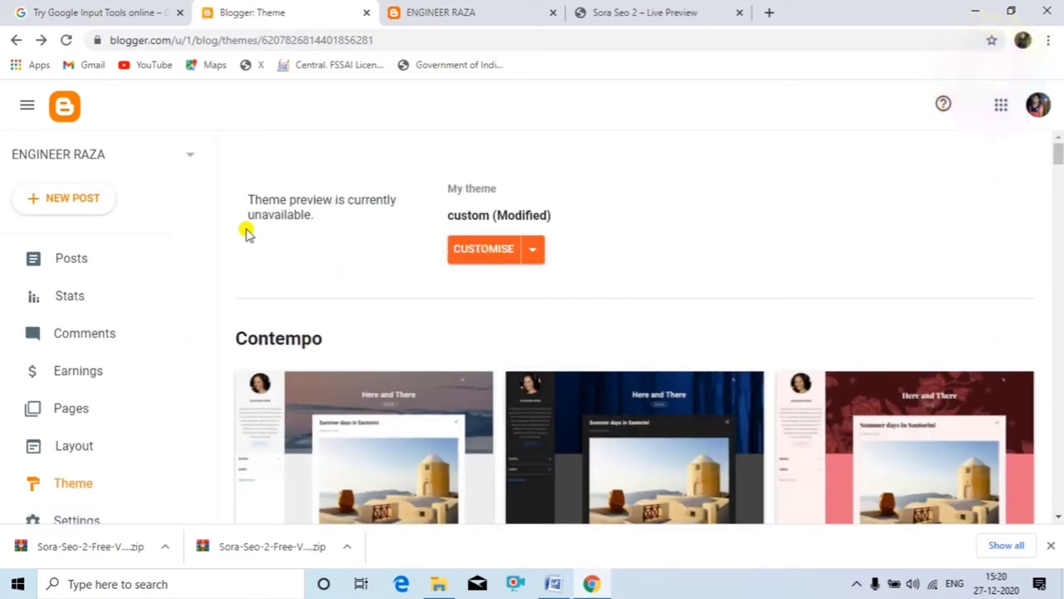
Reload the live blog and look over its home page with the restored theme
{"action": "left_click", "coordinate": [514, 12]}
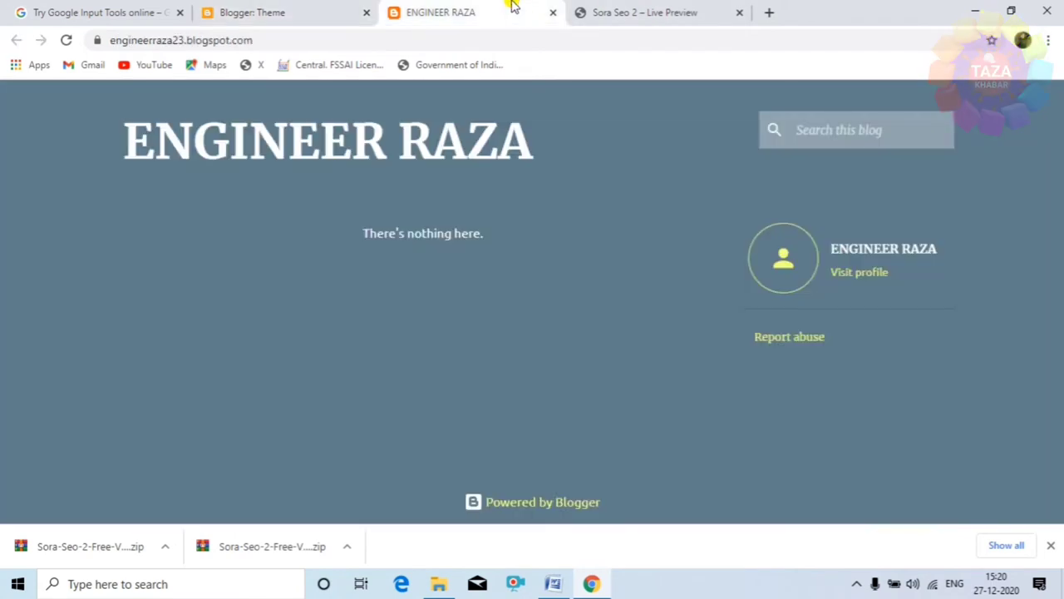
{"action": "left_click", "coordinate": [66, 41]}
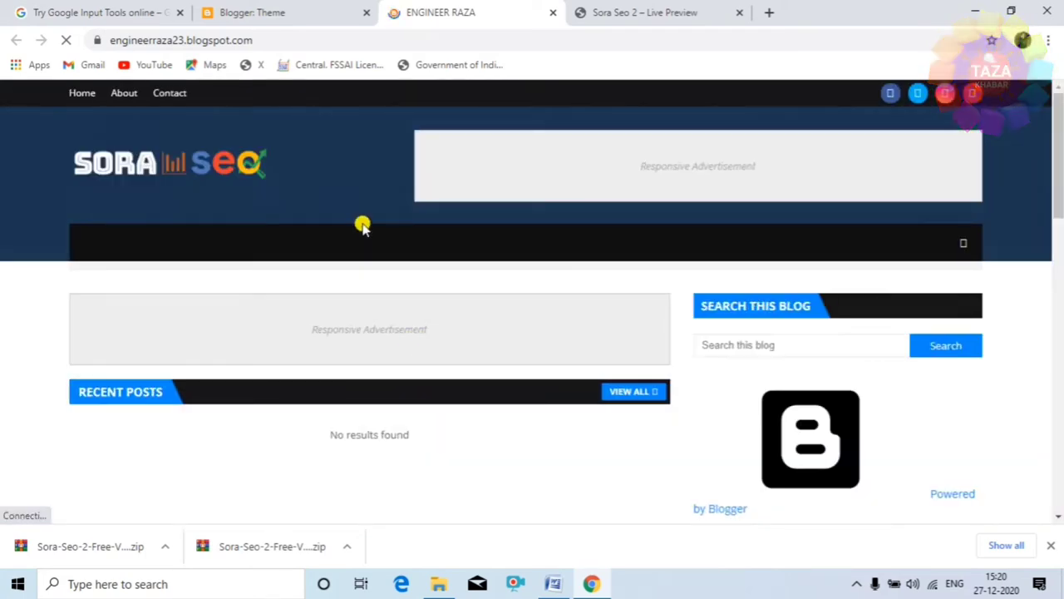
{"action": "scroll", "coordinate": [468, 333], "scroll_direction": "down", "scroll_amount": 2}
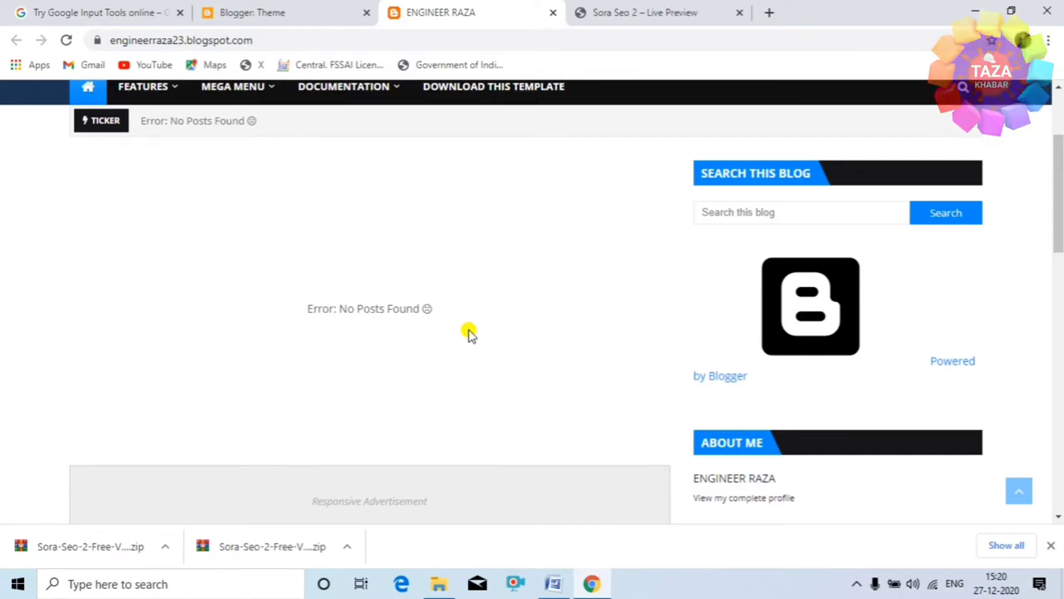
{"action": "scroll", "coordinate": [468, 333], "scroll_direction": "down", "scroll_amount": 2}
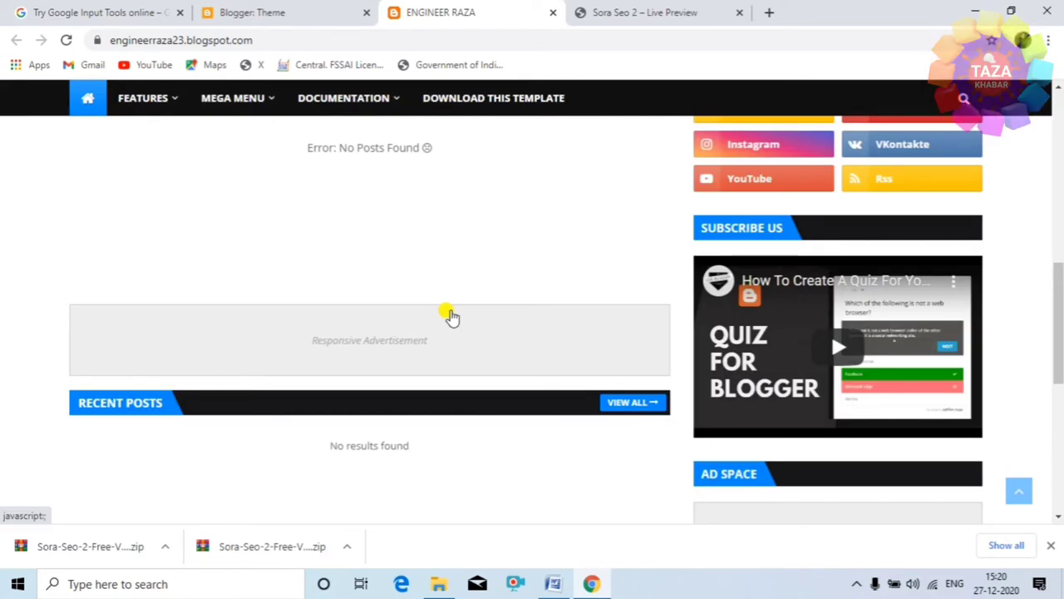
Look through the theme customizer's Background and Gadgets settings, and leave it discarding the unsaved changes
{"action": "key", "text": "ctrl+Page_Up"}
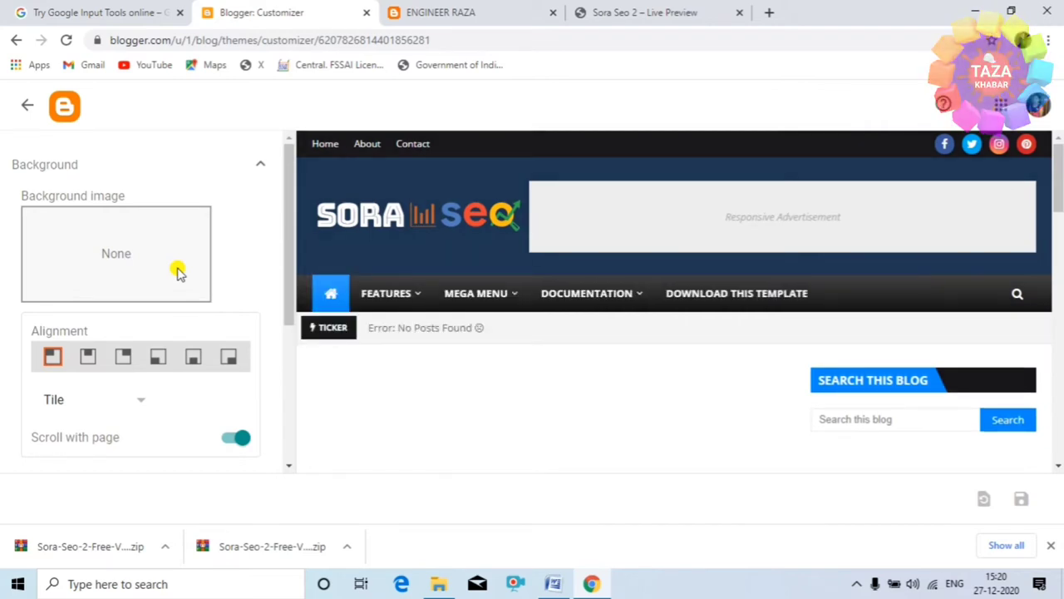
{"action": "scroll", "coordinate": [205, 414], "scroll_direction": "down", "scroll_amount": 1}
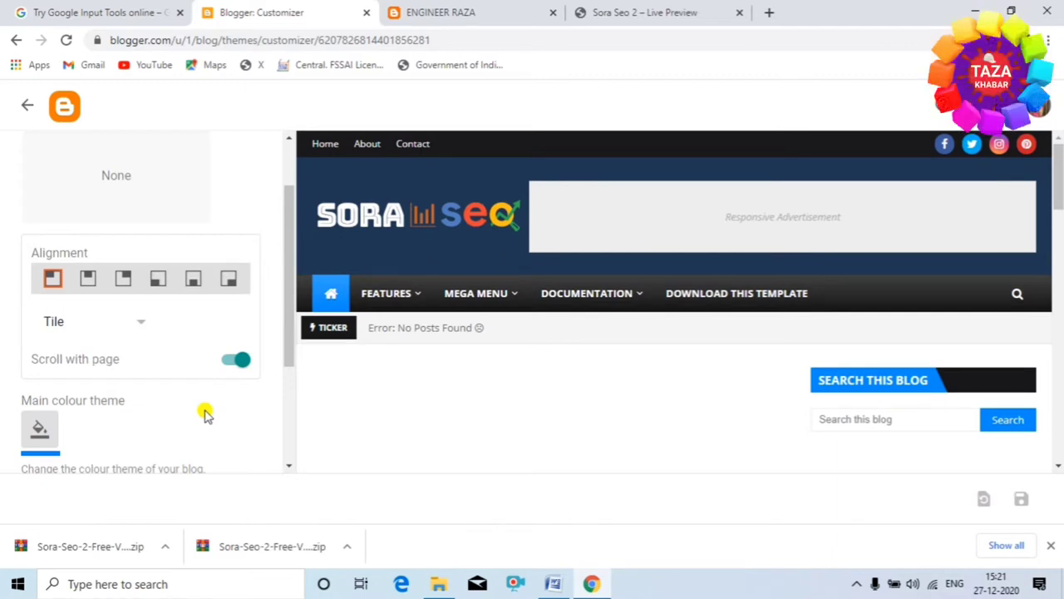
{"action": "scroll", "coordinate": [205, 414], "scroll_direction": "down", "scroll_amount": 5}
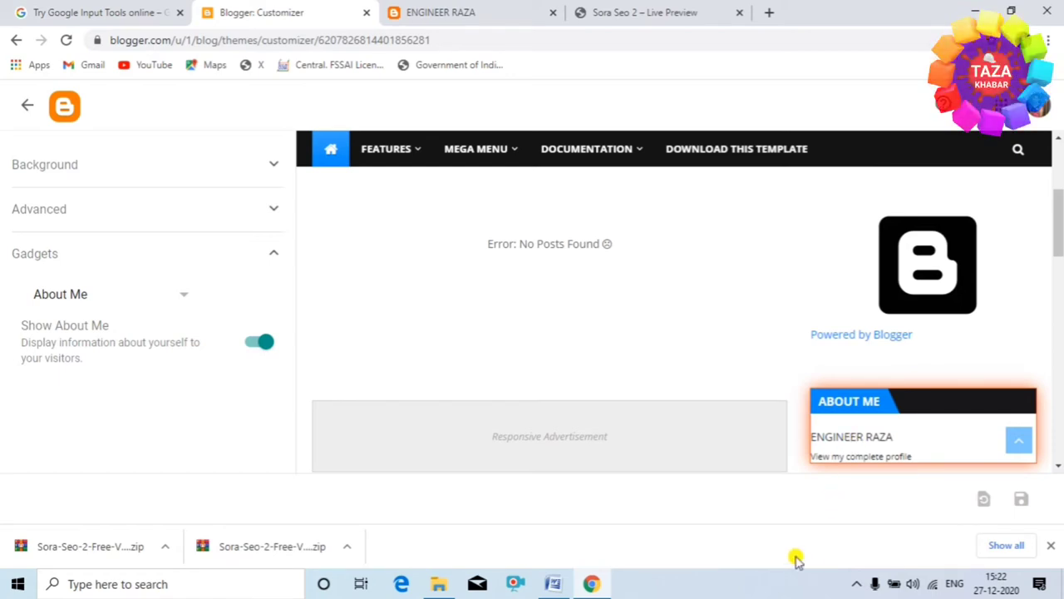
{"action": "left_click", "coordinate": [857, 583]}
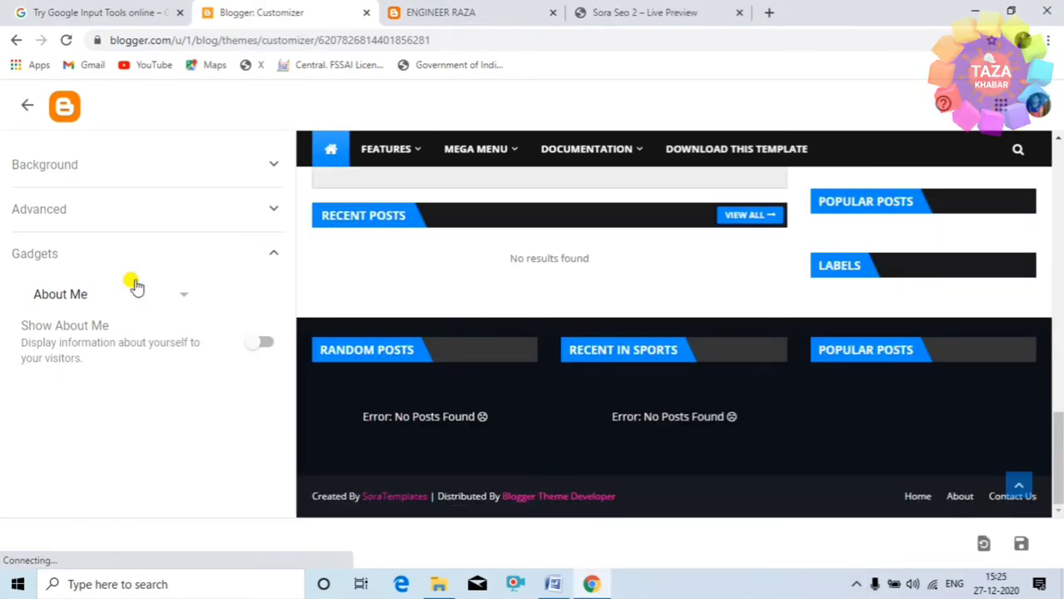
{"action": "left_click", "coordinate": [110, 168]}
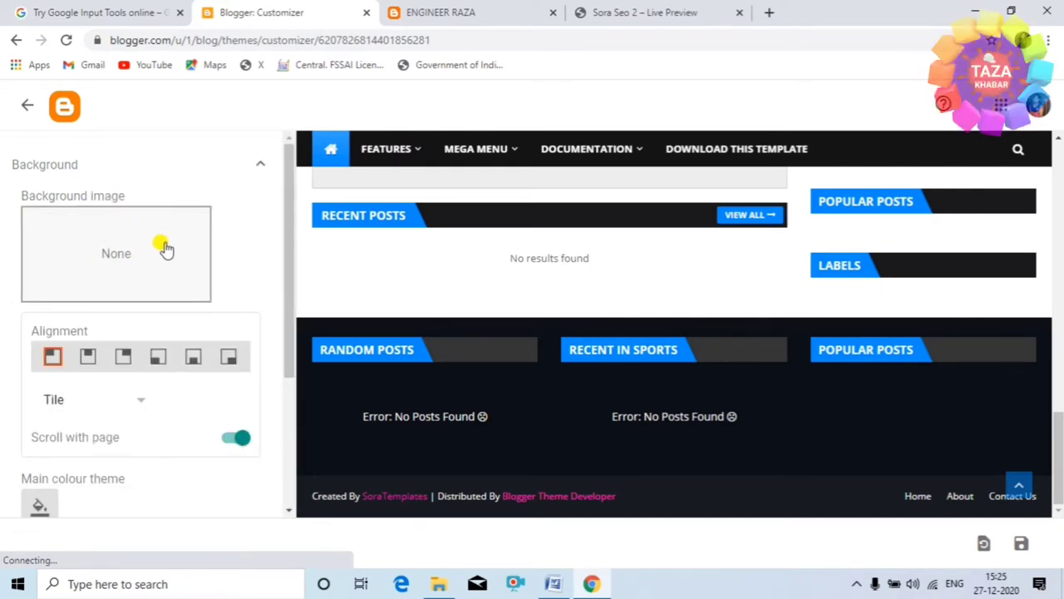
{"action": "left_click", "coordinate": [16, 40]}
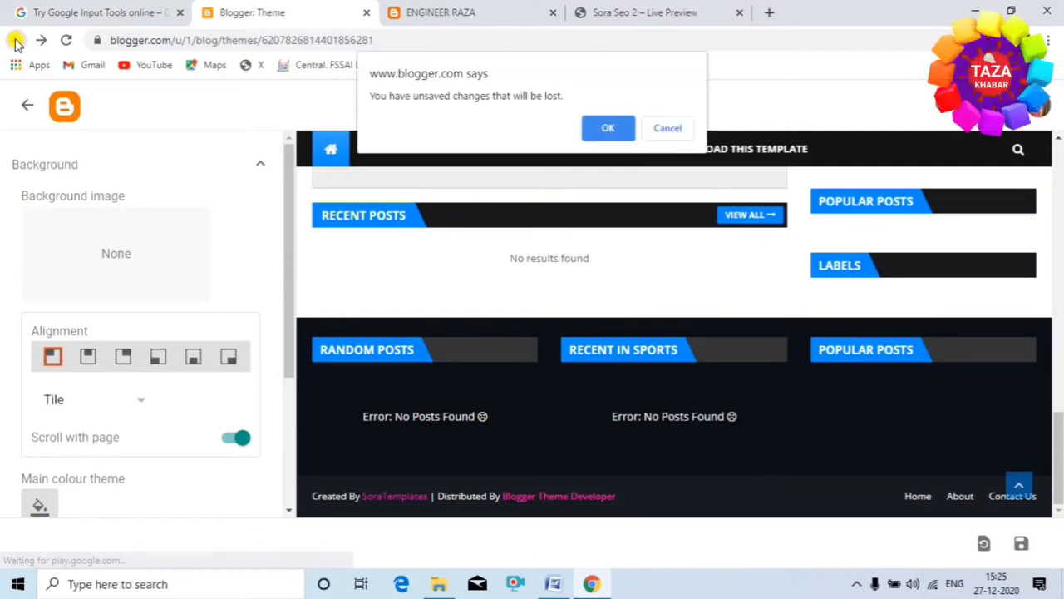
{"action": "key", "text": "Return"}
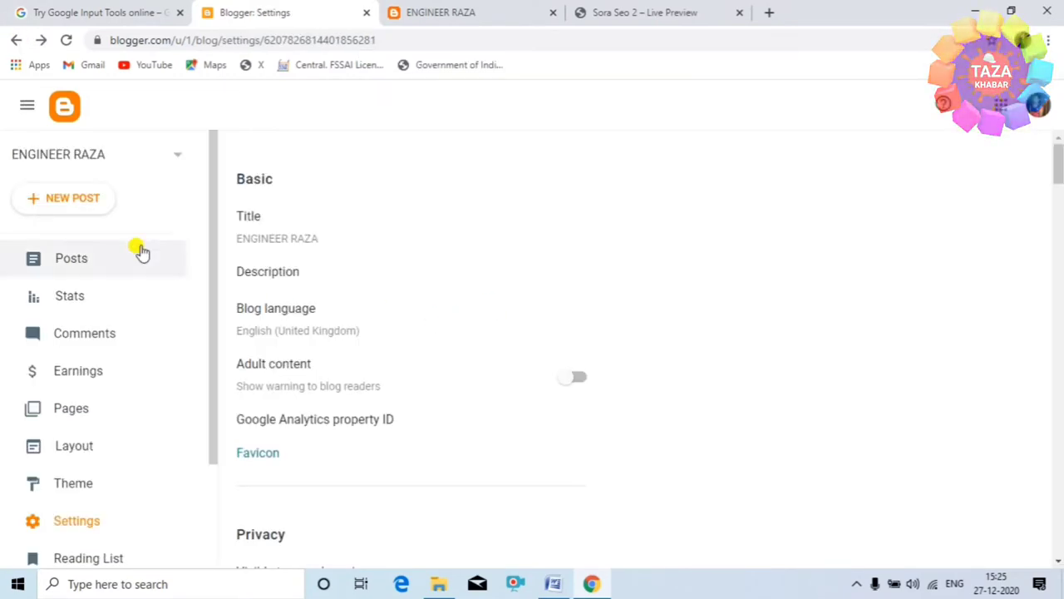
Create a new blog post titled "Contact us" with an empty body and publish it
{"action": "left_click", "coordinate": [65, 258]}
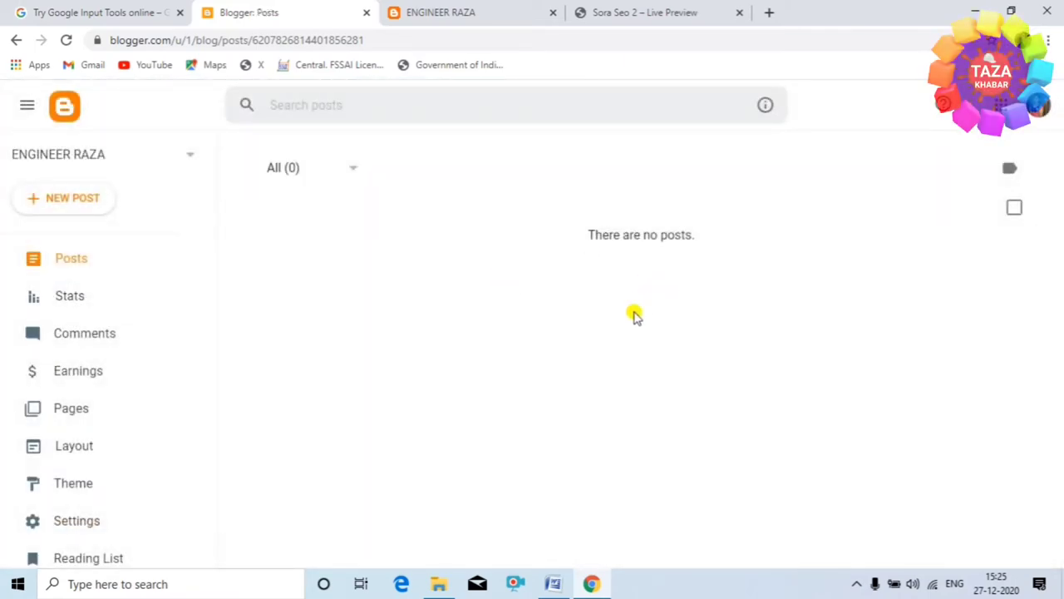
{"action": "left_click", "coordinate": [69, 208]}
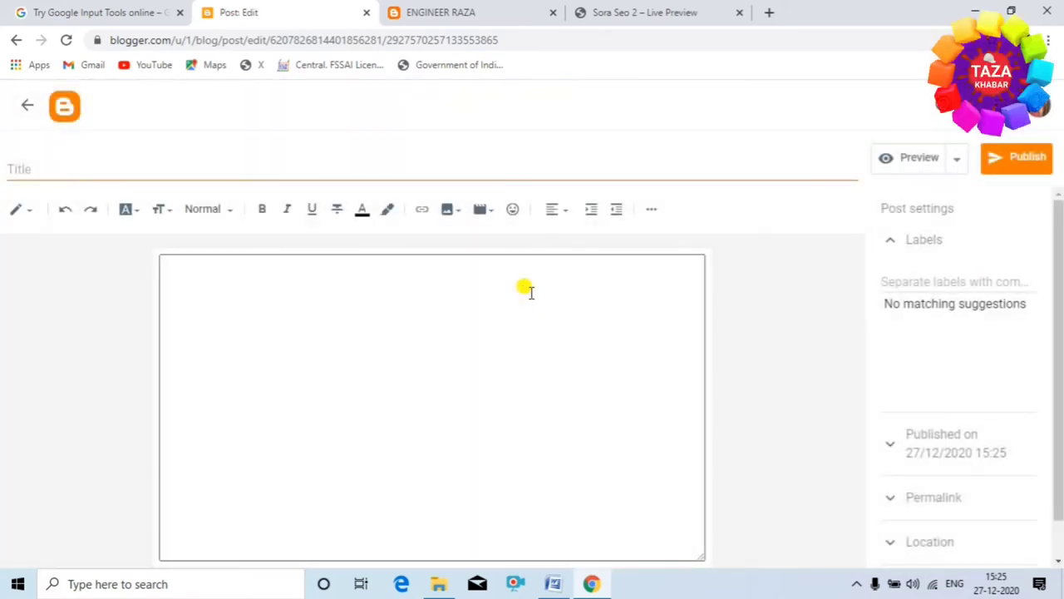
{"action": "left_click", "coordinate": [18, 169]}
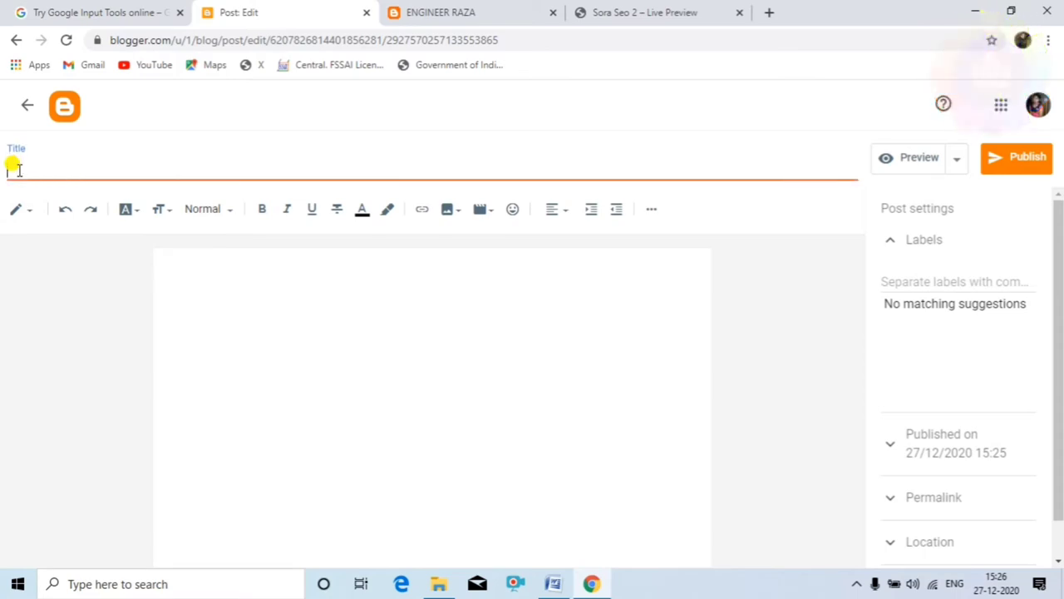
{"action": "type", "text": "Contact us"}
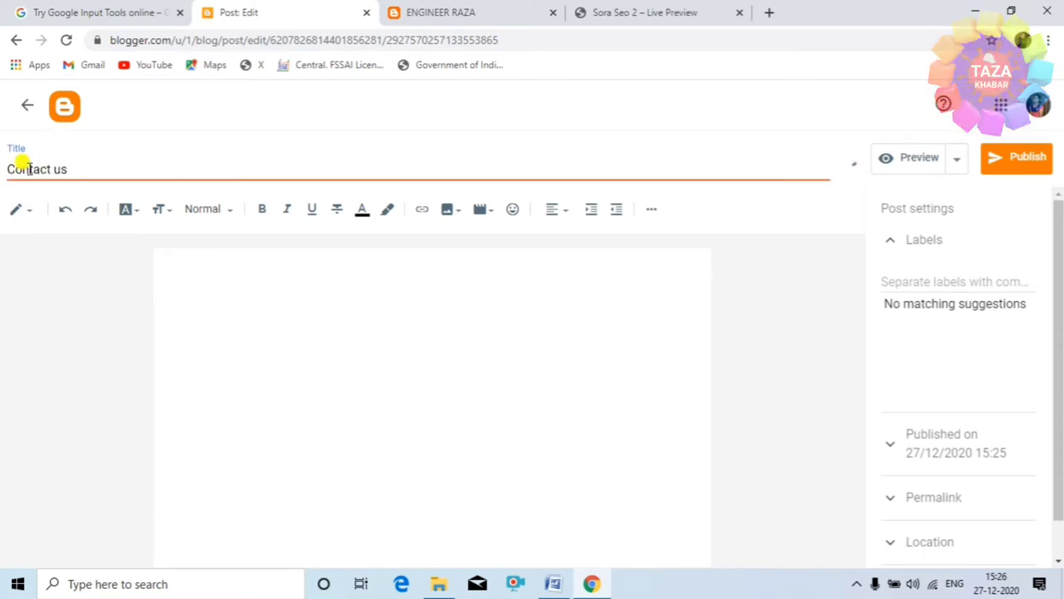
{"action": "left_click", "coordinate": [245, 299]}
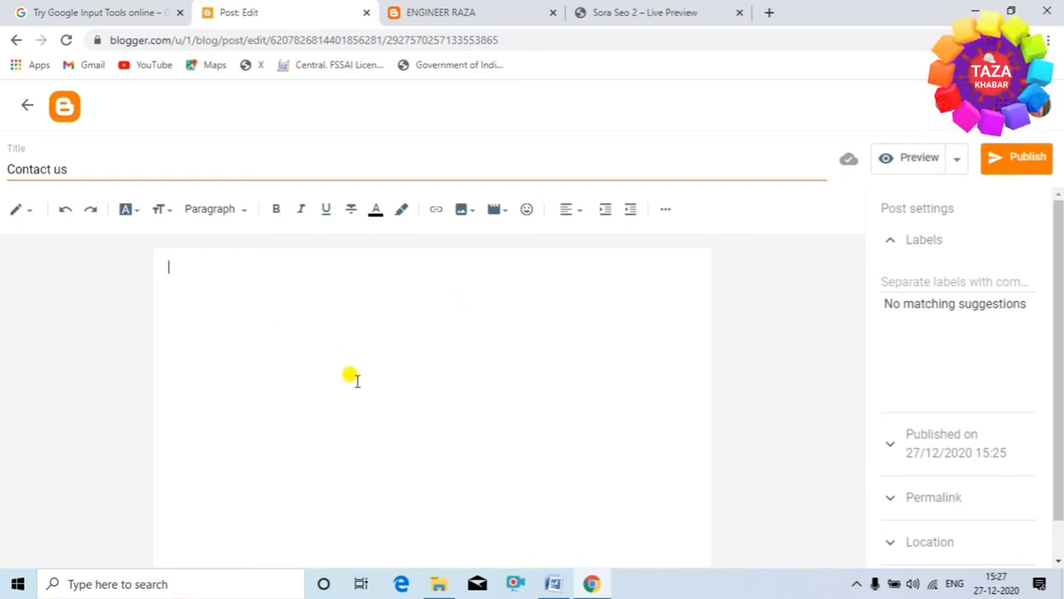
{"action": "left_click", "coordinate": [1018, 158]}
{"action": "left_click", "coordinate": [594, 362]}
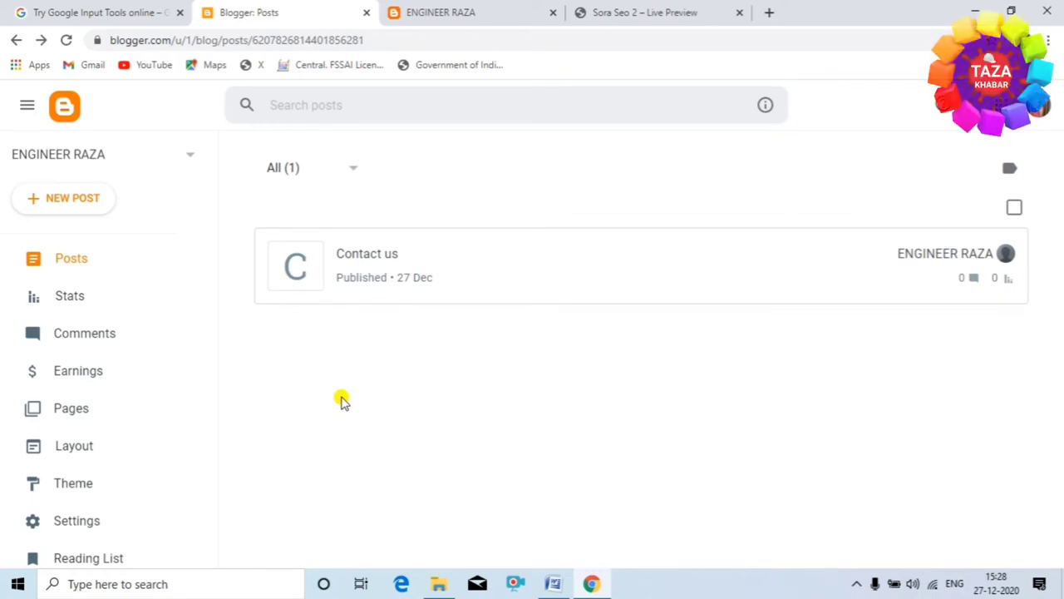
Check the blog's Pages list, return to the posts, and publish a new post titled "About us" with an empty body
{"action": "left_click", "coordinate": [56, 408]}
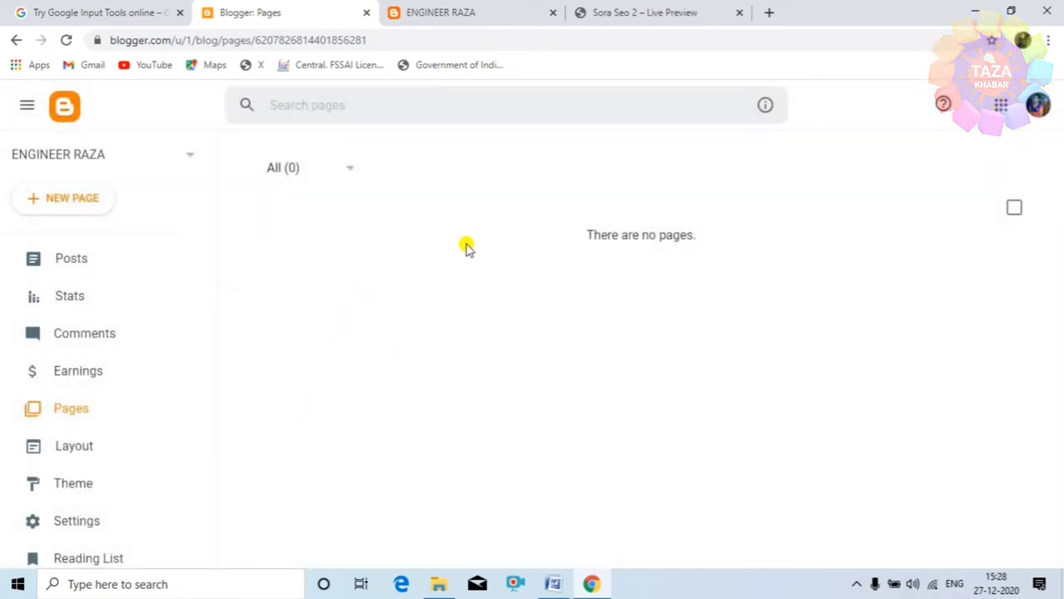
{"action": "key", "text": "alt+Left"}
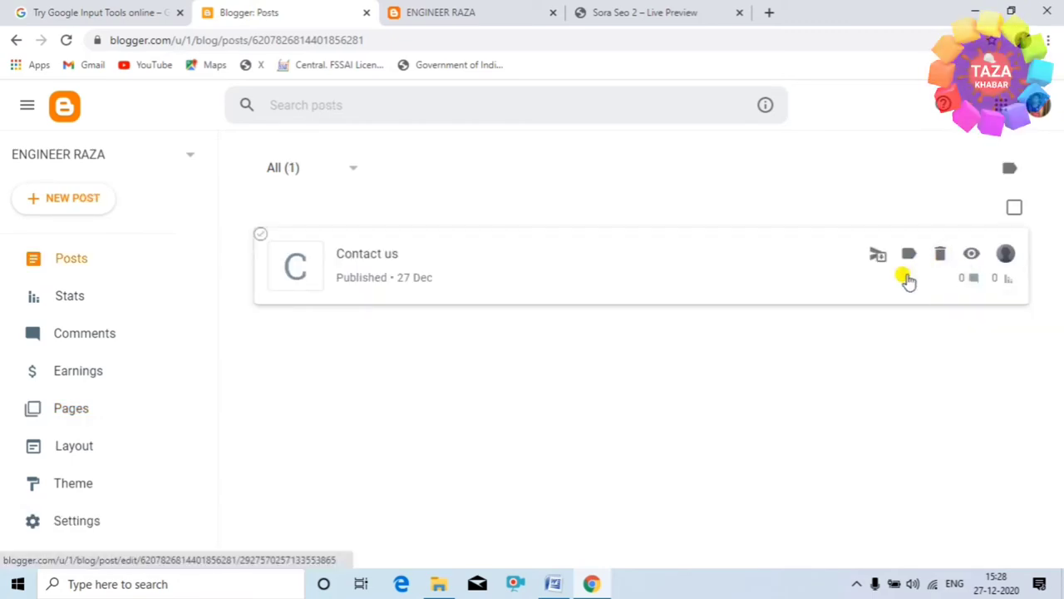
{"action": "left_click", "coordinate": [74, 200]}
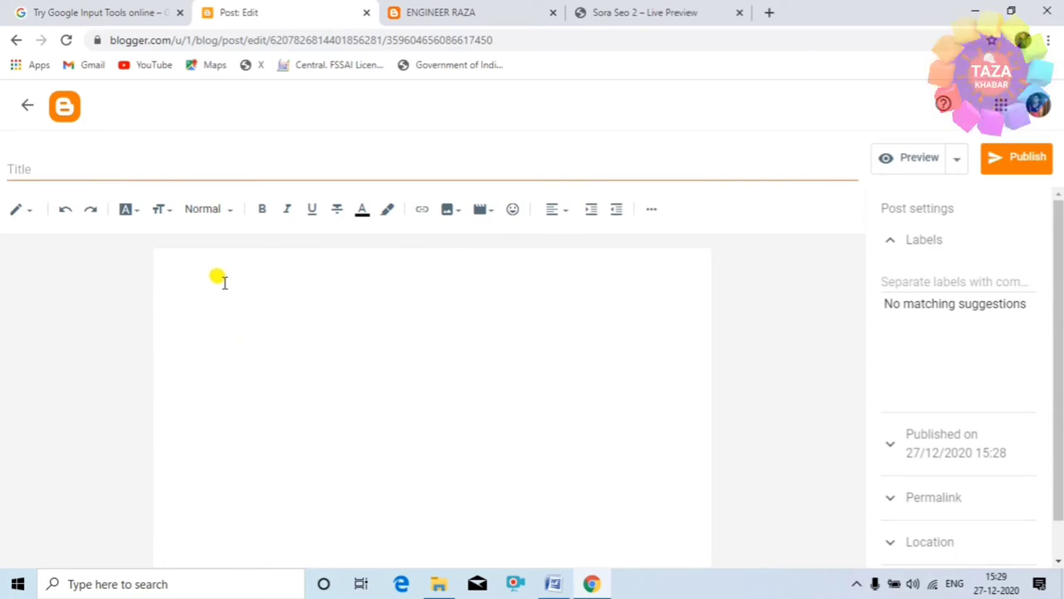
{"action": "left_click", "coordinate": [30, 166]}
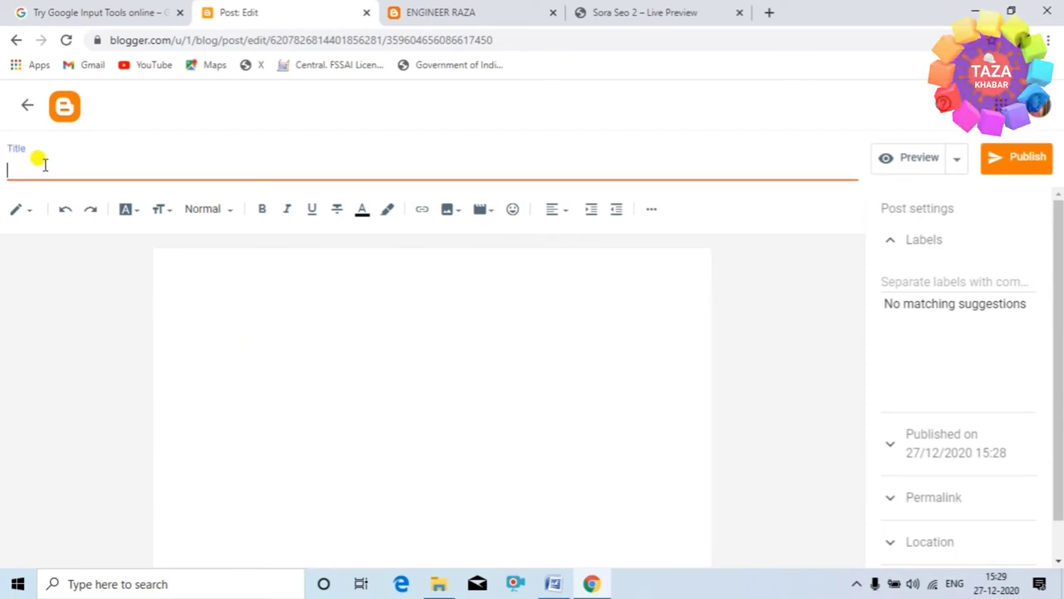
{"action": "type", "text": "About us"}
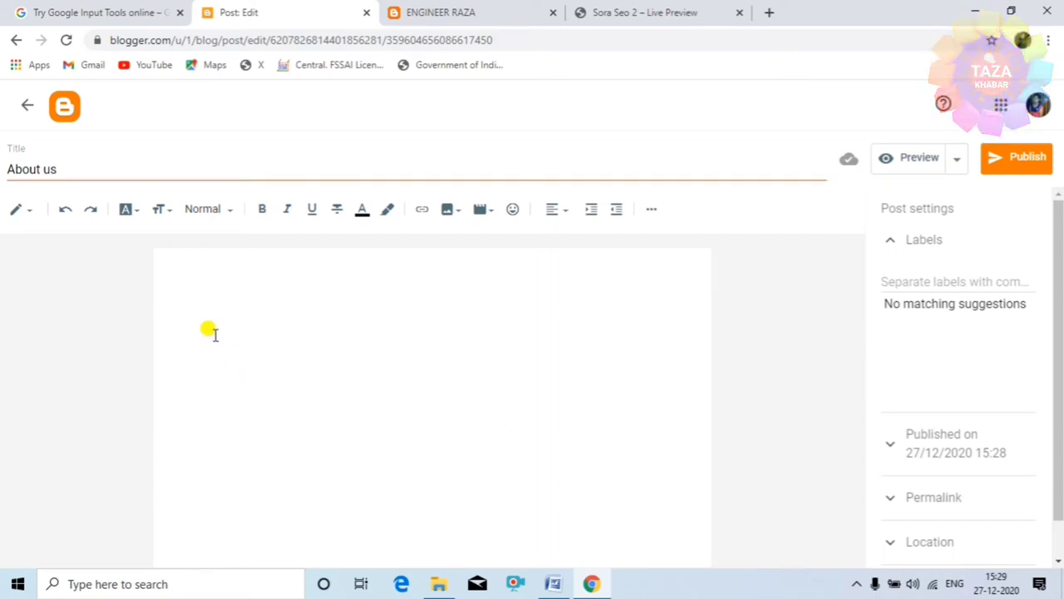
{"action": "left_click", "coordinate": [191, 270]}
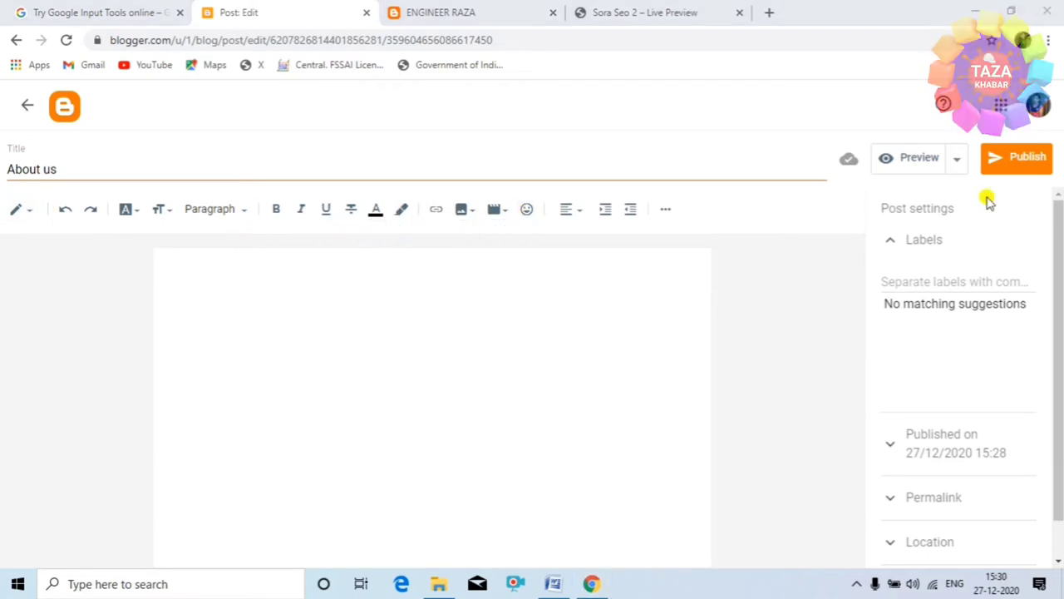
{"action": "left_click", "coordinate": [1021, 160]}
{"action": "left_click", "coordinate": [605, 359]}
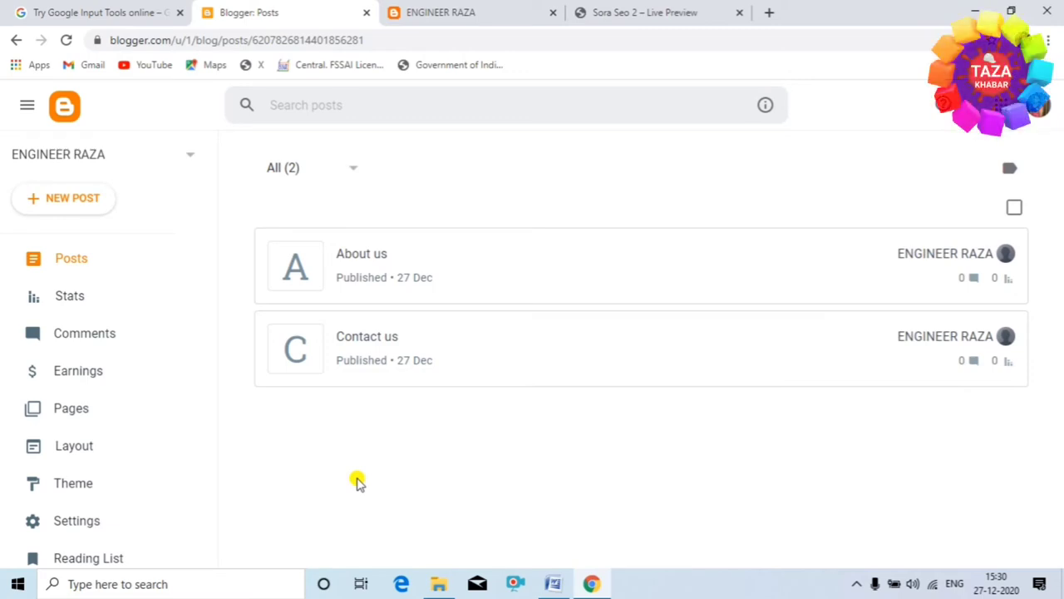
Start another post, enter the Hindi headline beginning "स्टार्टअप आईपीओ देंगे कमाई का मौका" as its title, and fill the body with the Hindi news items
{"action": "left_click", "coordinate": [81, 262]}
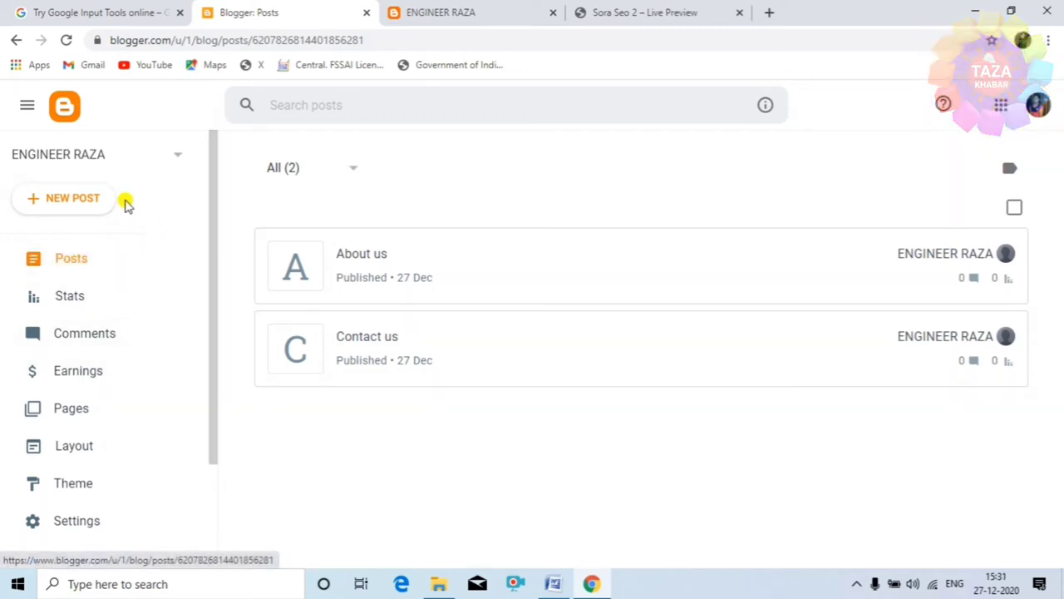
{"action": "left_click", "coordinate": [78, 201]}
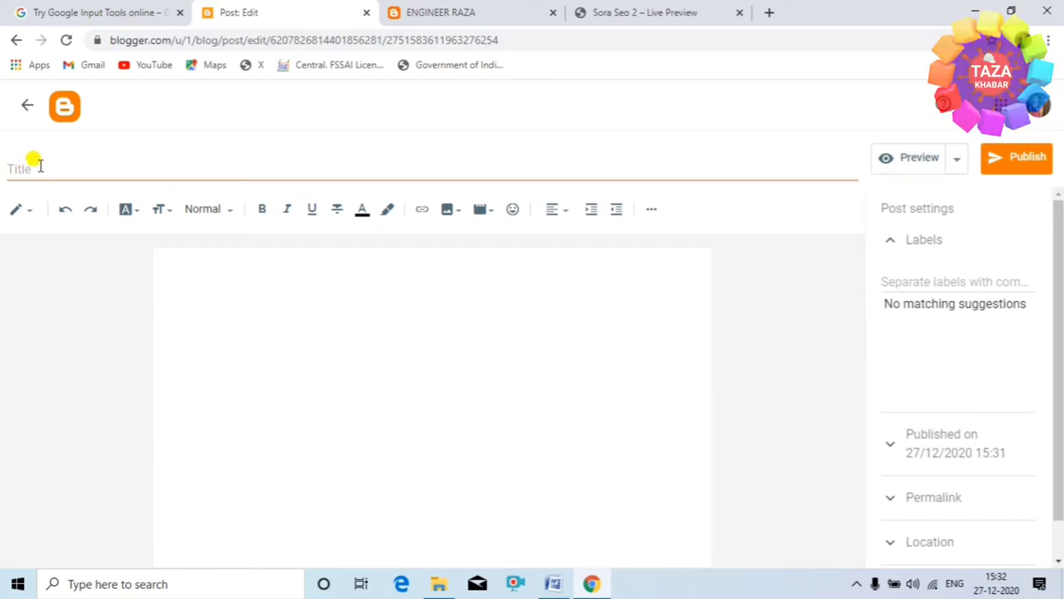
{"action": "type", "text": "स्टार्टअप  आईपीओ देंगे कमाई का मौका :  30  हजार करोड़ जुटाने की तैयारी स्टार्टअप की आईपीओ अगले साल,2020 में 36 कंपनियों ने आईपीओ के जरिये पैसा जुटाया"}
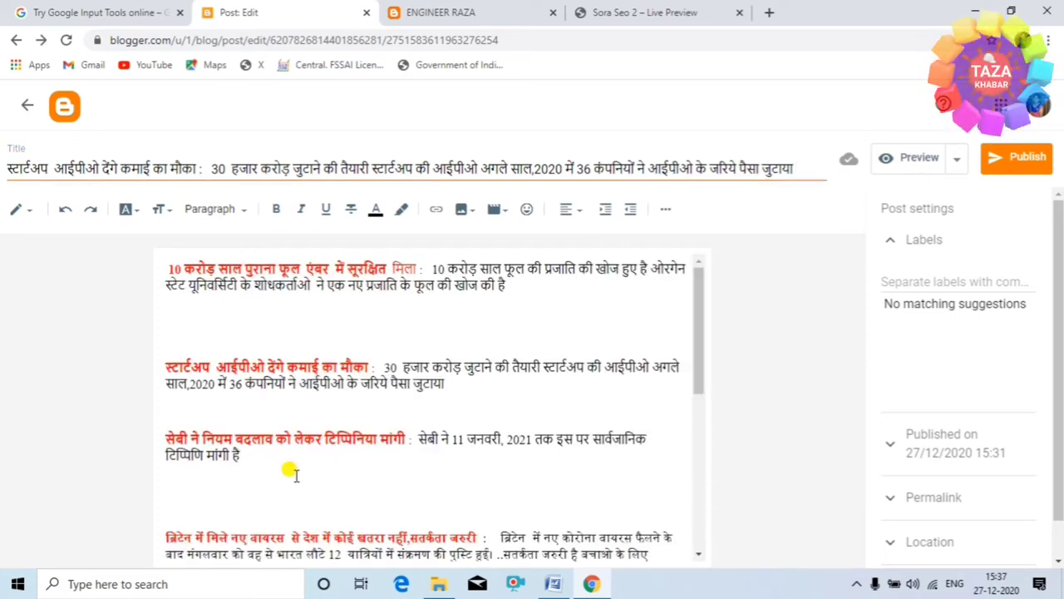
Insert the image 20201224_164106 from the computer's Desktop below the first news item in the post body
{"action": "scroll", "coordinate": [358, 395], "scroll_direction": "down", "scroll_amount": 4}
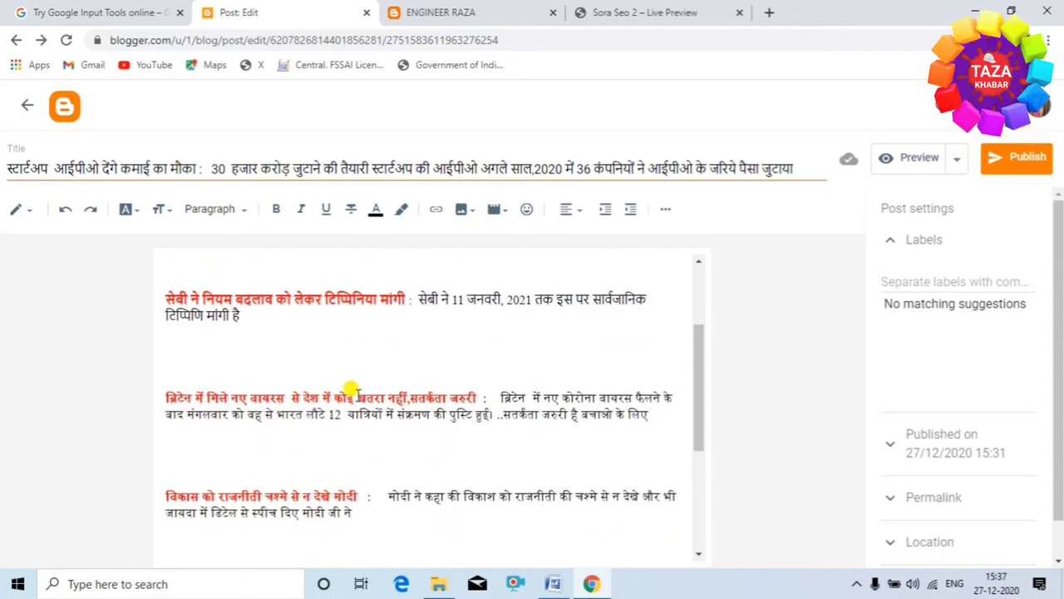
{"action": "scroll", "coordinate": [408, 446], "scroll_direction": "up", "scroll_amount": 4}
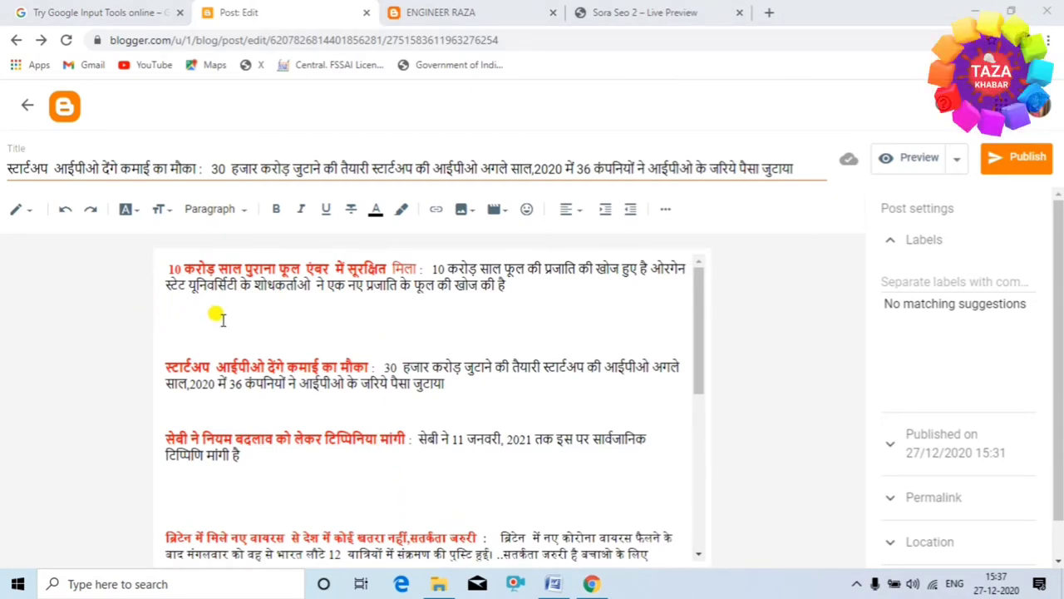
{"action": "left_click", "coordinate": [464, 211]}
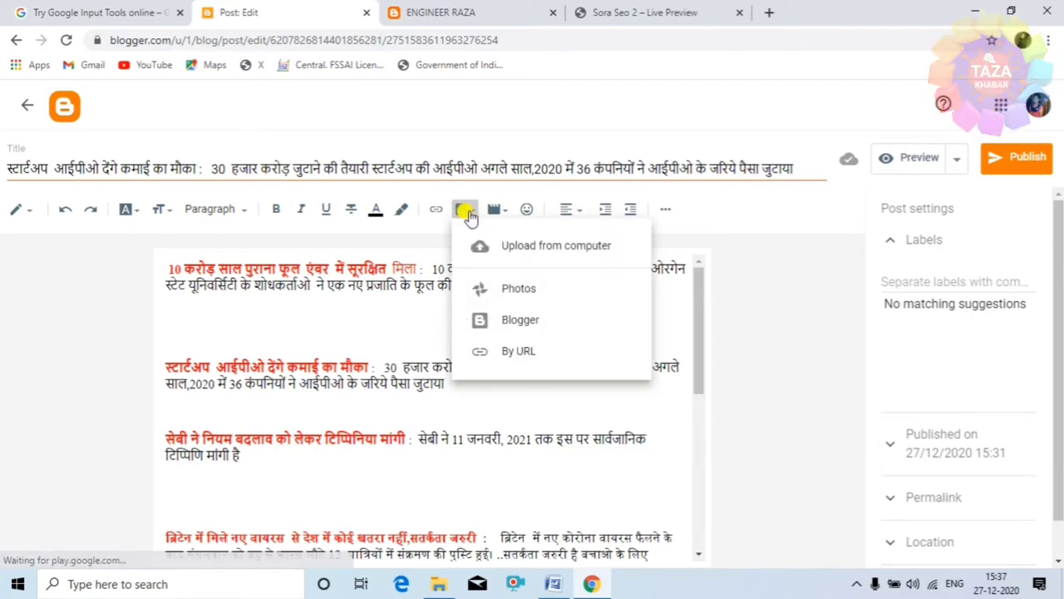
{"action": "left_click", "coordinate": [551, 249]}
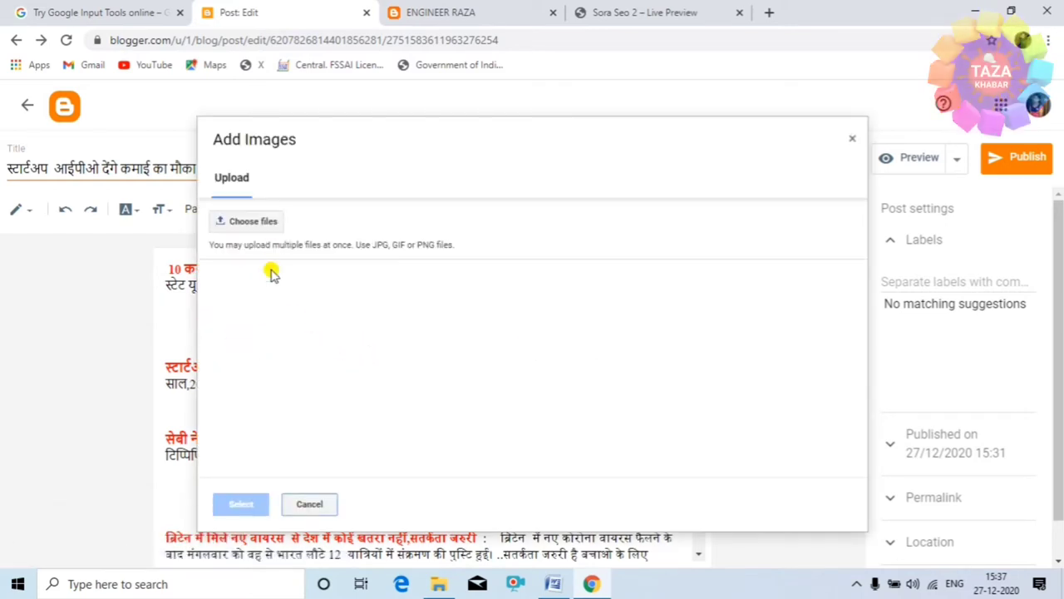
{"action": "left_click", "coordinate": [248, 222]}
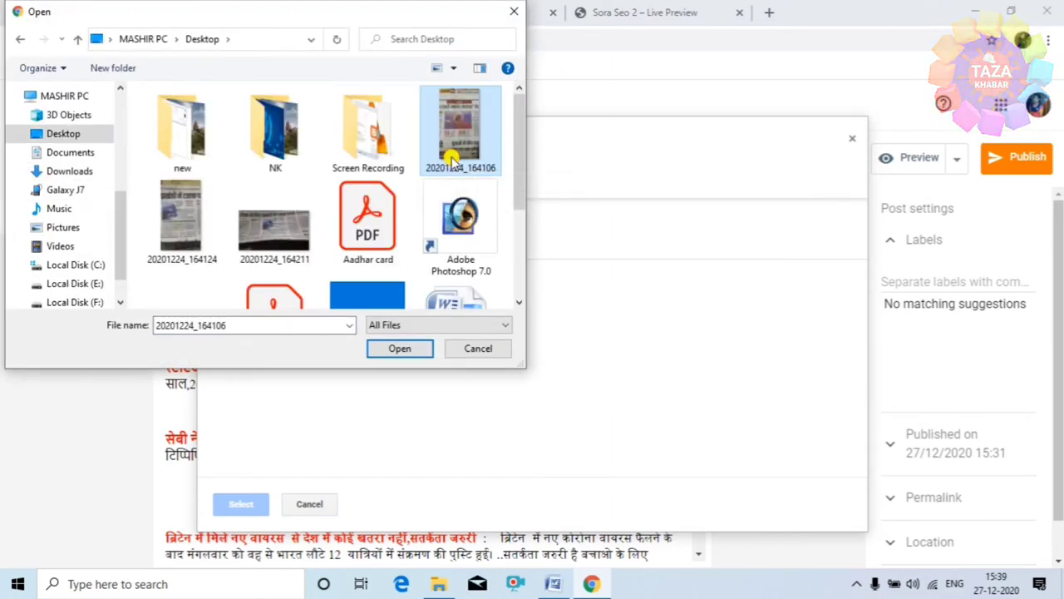
{"action": "left_click", "coordinate": [402, 349]}
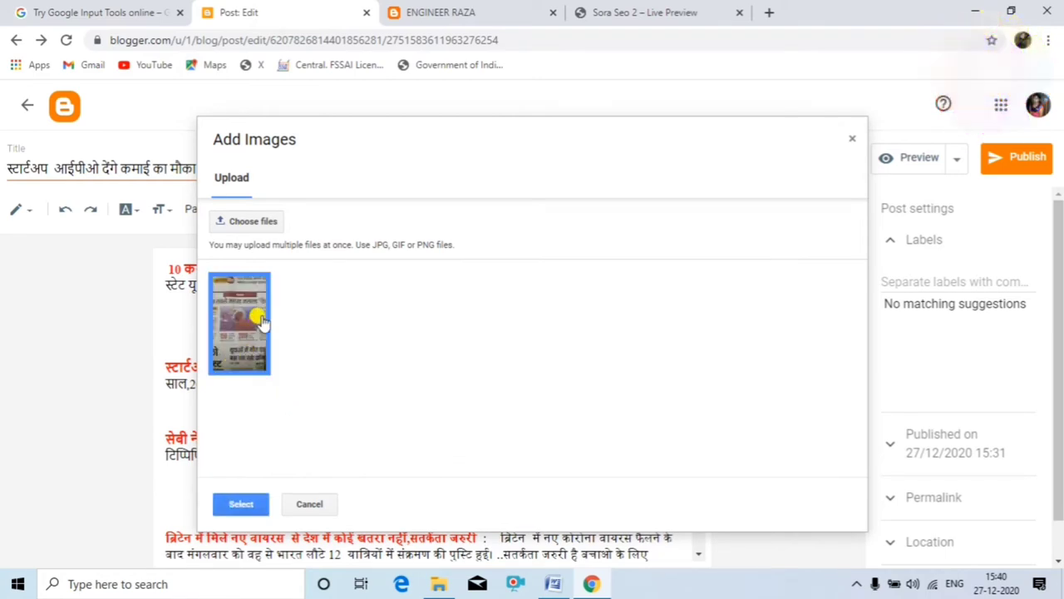
{"action": "left_click", "coordinate": [242, 505]}
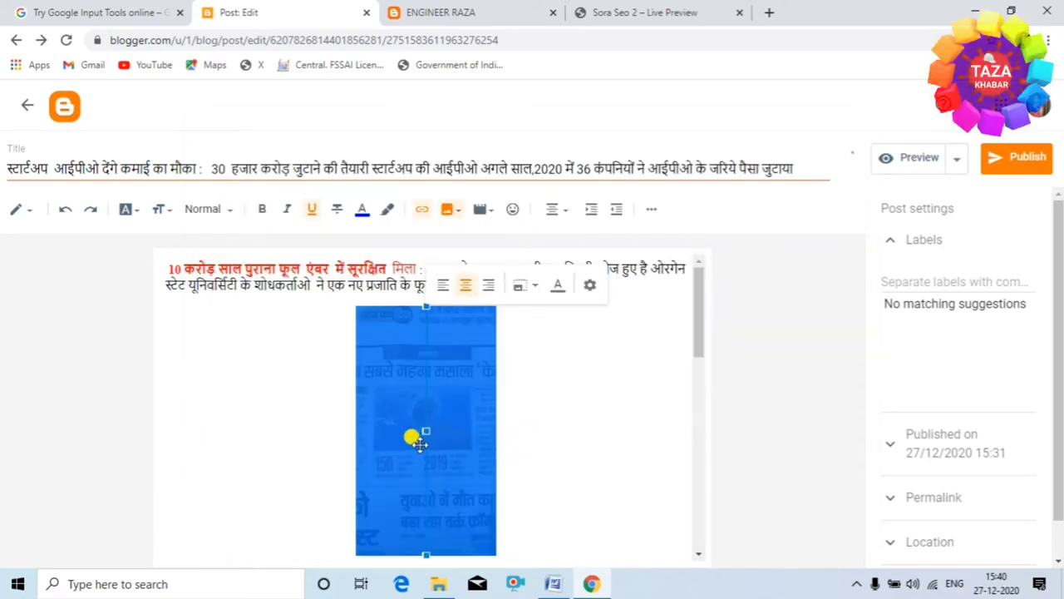
Try the newspaper image aligned left, and switch its alignment to right
{"action": "scroll", "coordinate": [439, 418], "scroll_direction": "down", "scroll_amount": 2}
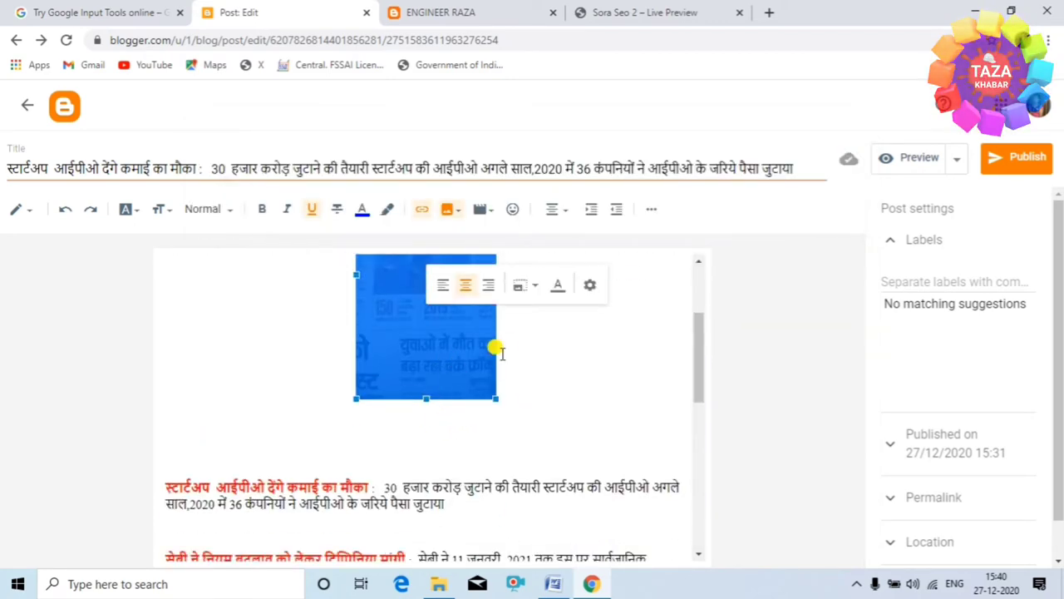
{"action": "left_click", "coordinate": [444, 285]}
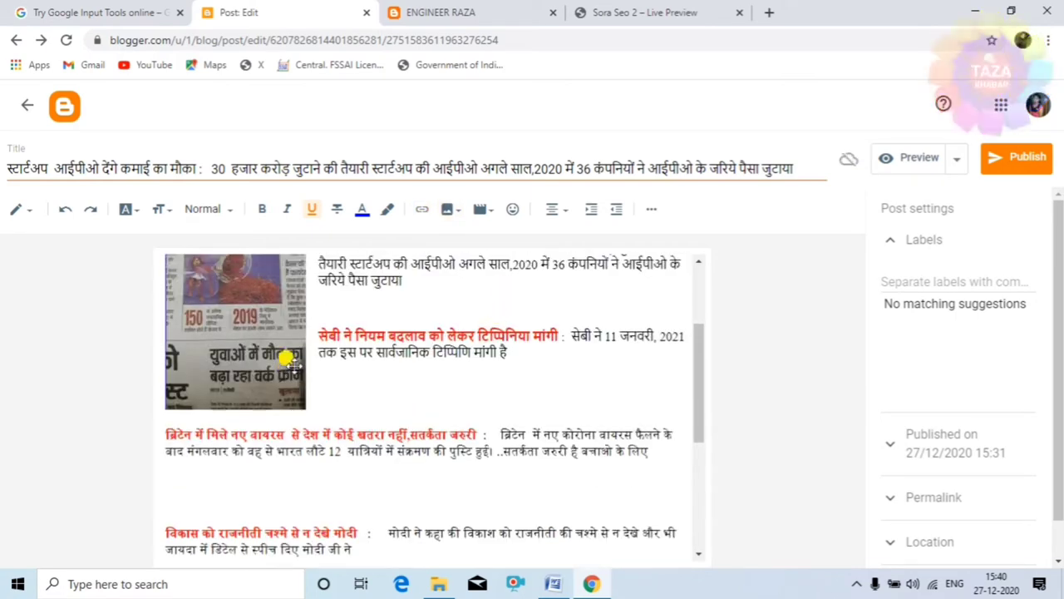
{"action": "scroll", "coordinate": [275, 382], "scroll_direction": "up", "scroll_amount": 2}
{"action": "left_click", "coordinate": [263, 413]}
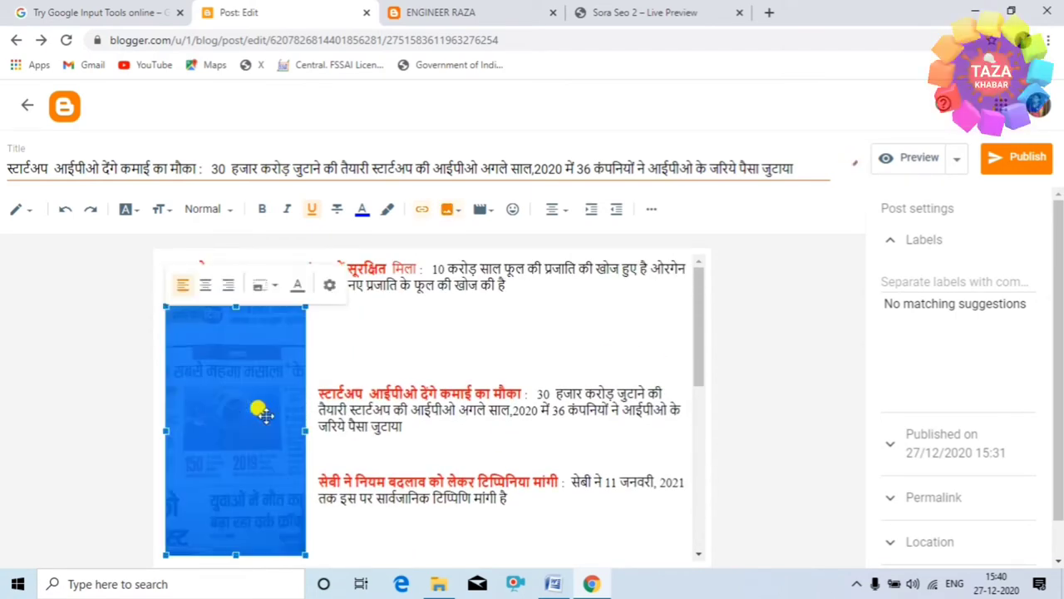
{"action": "scroll", "coordinate": [260, 445], "scroll_direction": "down", "scroll_amount": 1}
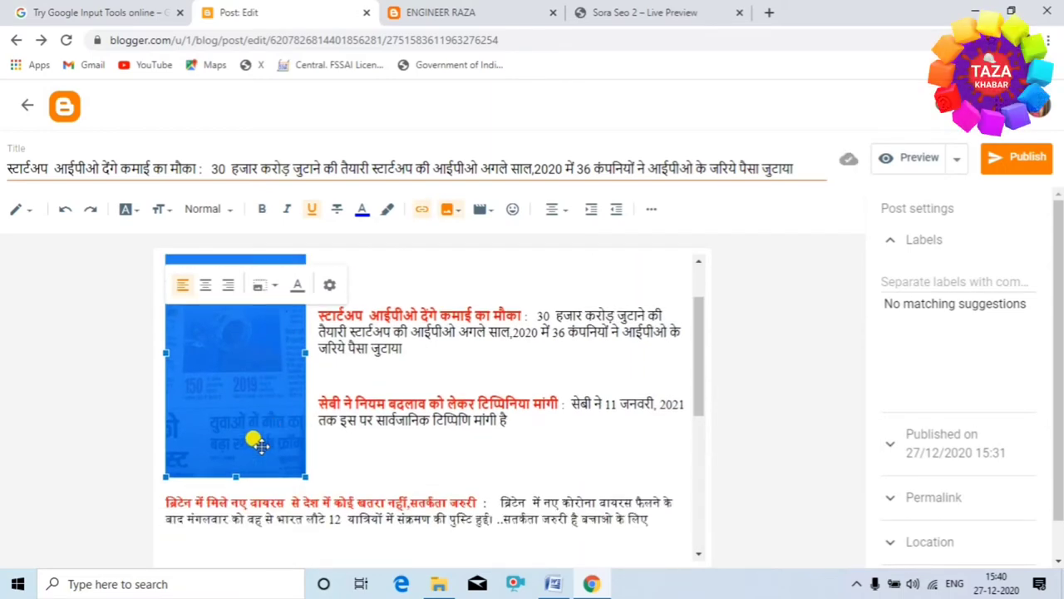
{"action": "right_click", "coordinate": [262, 399]}
{"action": "left_click", "coordinate": [218, 368]}
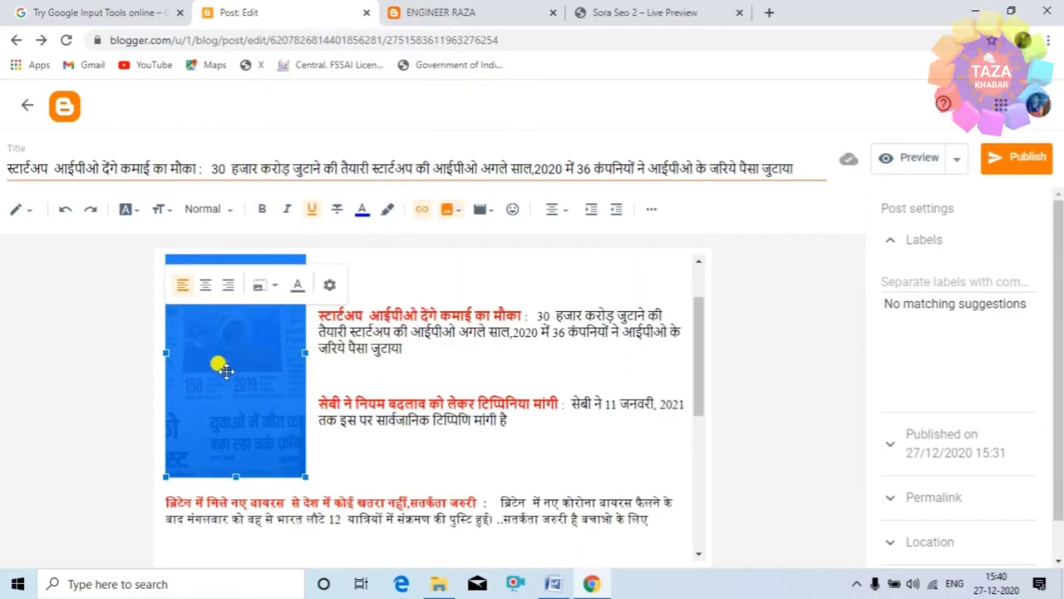
{"action": "left_click", "coordinate": [232, 285]}
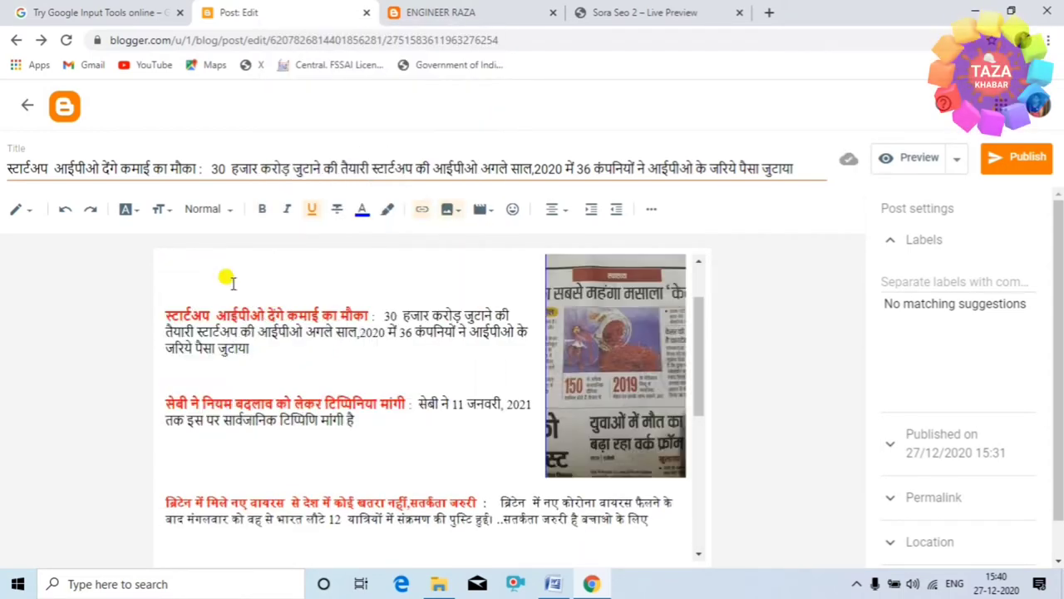
Return the newspaper image to centre alignment below the first news item
{"action": "left_click", "coordinate": [573, 348]}
{"action": "right_click", "coordinate": [603, 359]}
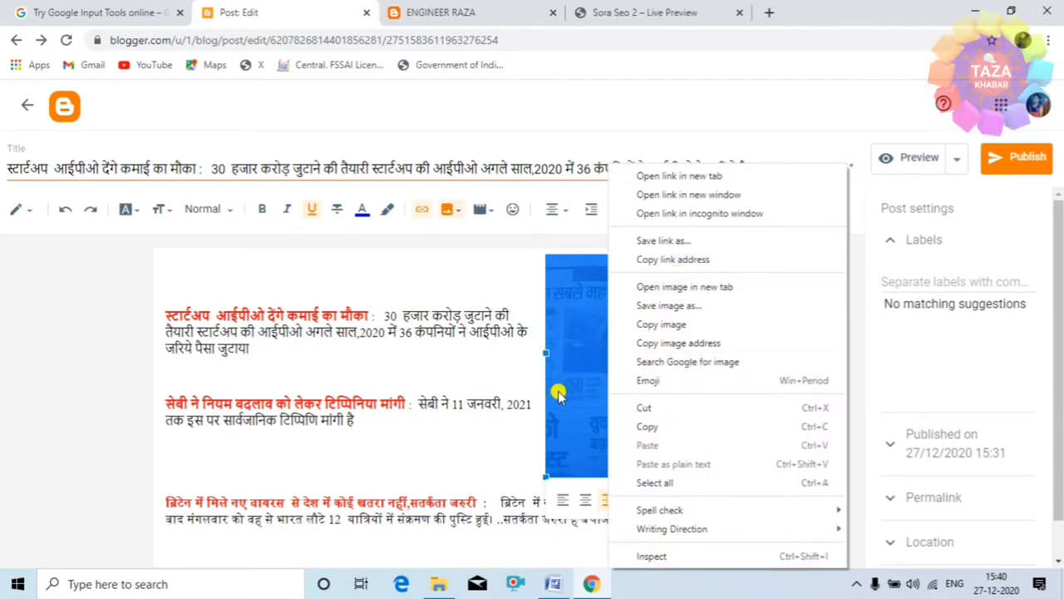
{"action": "left_click", "coordinate": [552, 369]}
{"action": "right_click", "coordinate": [555, 368]}
{"action": "left_click", "coordinate": [559, 377]}
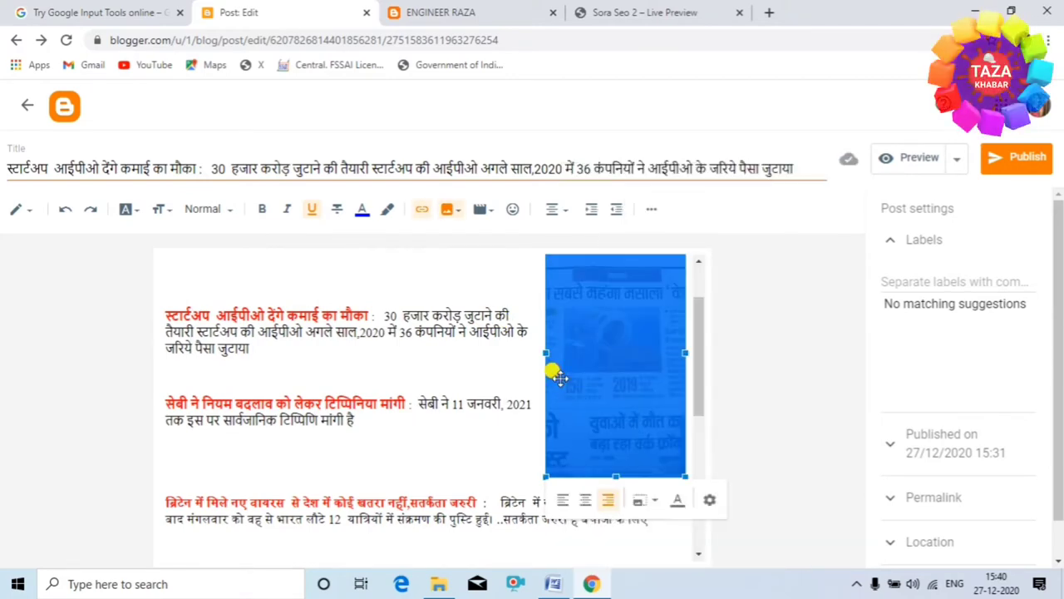
{"action": "left_click_drag", "start_coordinate": [559, 376], "coordinate": [544, 480]}
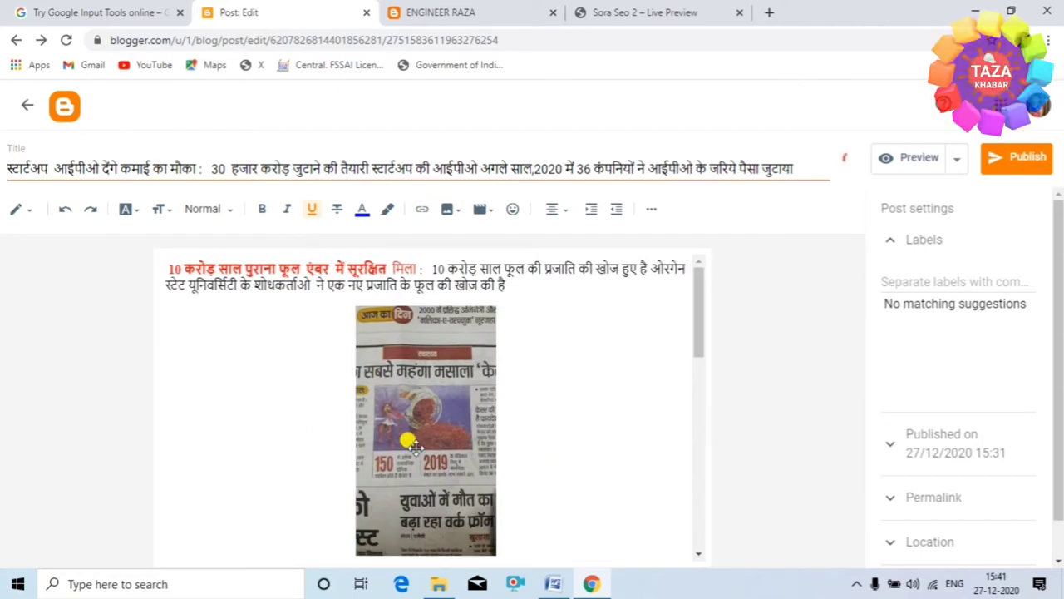
Review the news items and check the image source options for the item headed "स्टार्टअप आईपीओ देंगे कमाई का मौका" without inserting anything
{"action": "scroll", "coordinate": [409, 439], "scroll_direction": "down", "scroll_amount": 2}
{"action": "scroll", "coordinate": [414, 447], "scroll_direction": "up", "scroll_amount": 1}
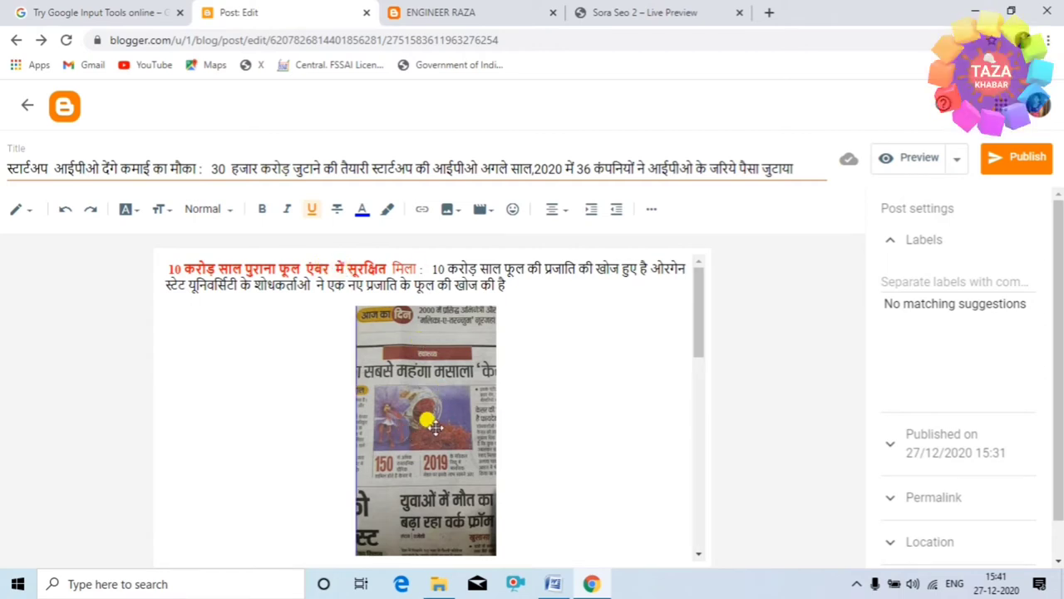
{"action": "scroll", "coordinate": [420, 422], "scroll_direction": "down", "scroll_amount": 1}
{"action": "scroll", "coordinate": [438, 426], "scroll_direction": "up", "scroll_amount": 1}
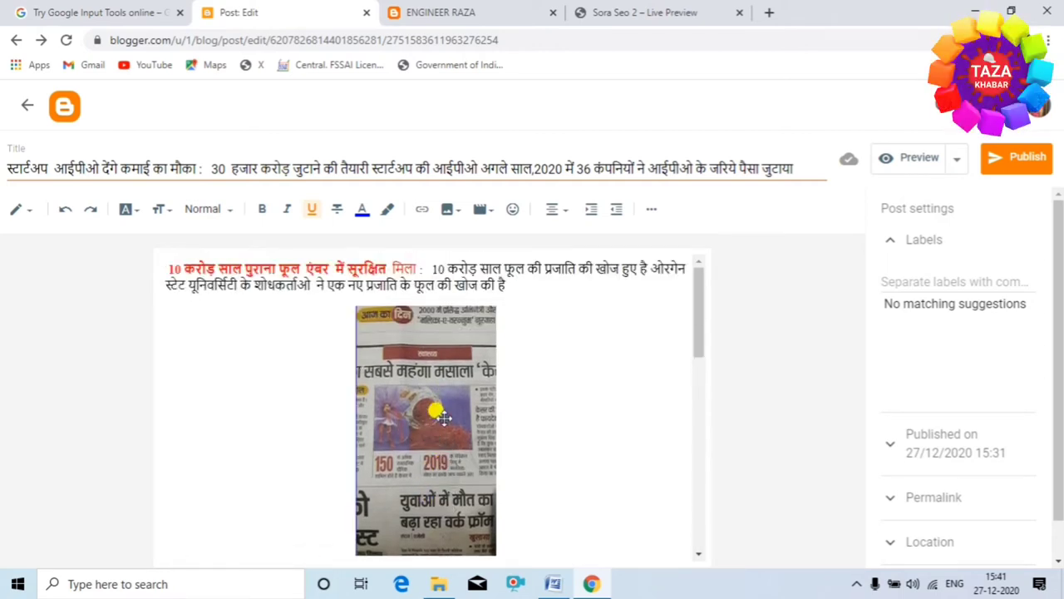
{"action": "scroll", "coordinate": [438, 423], "scroll_direction": "down", "scroll_amount": 4}
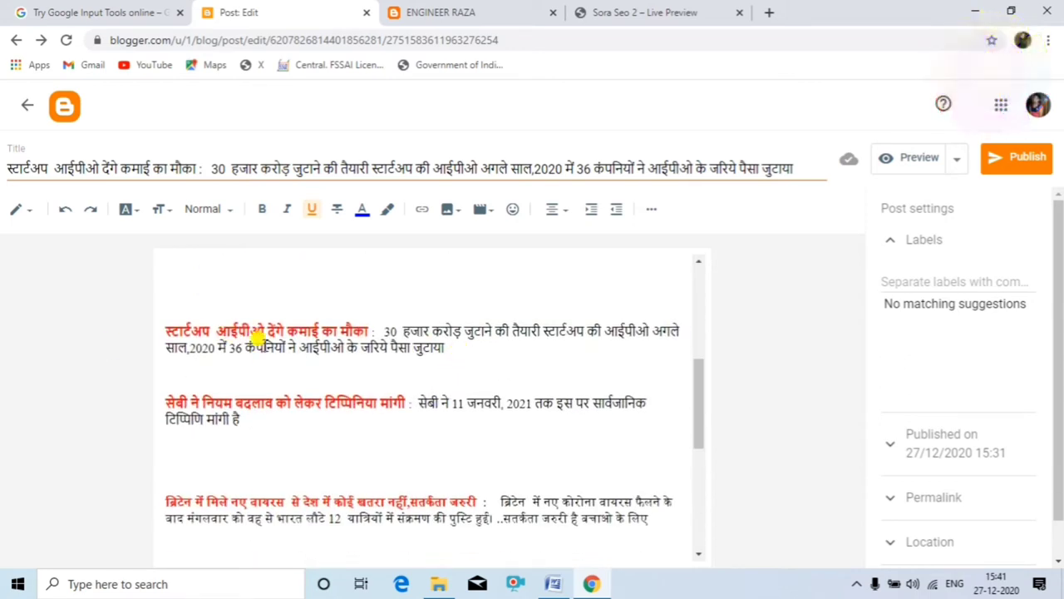
{"action": "left_click", "coordinate": [447, 350]}
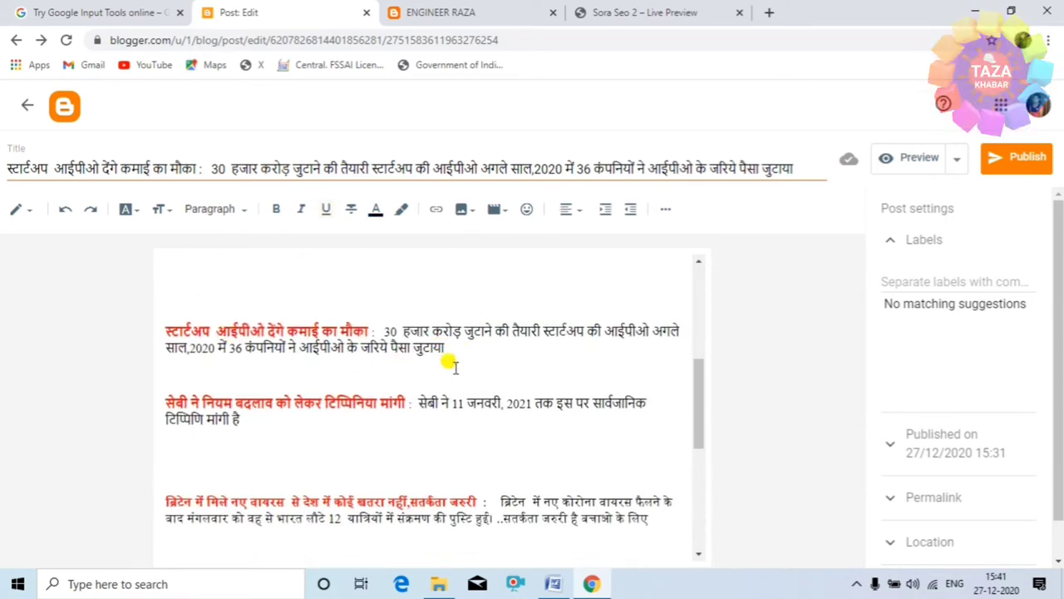
{"action": "left_click", "coordinate": [463, 209]}
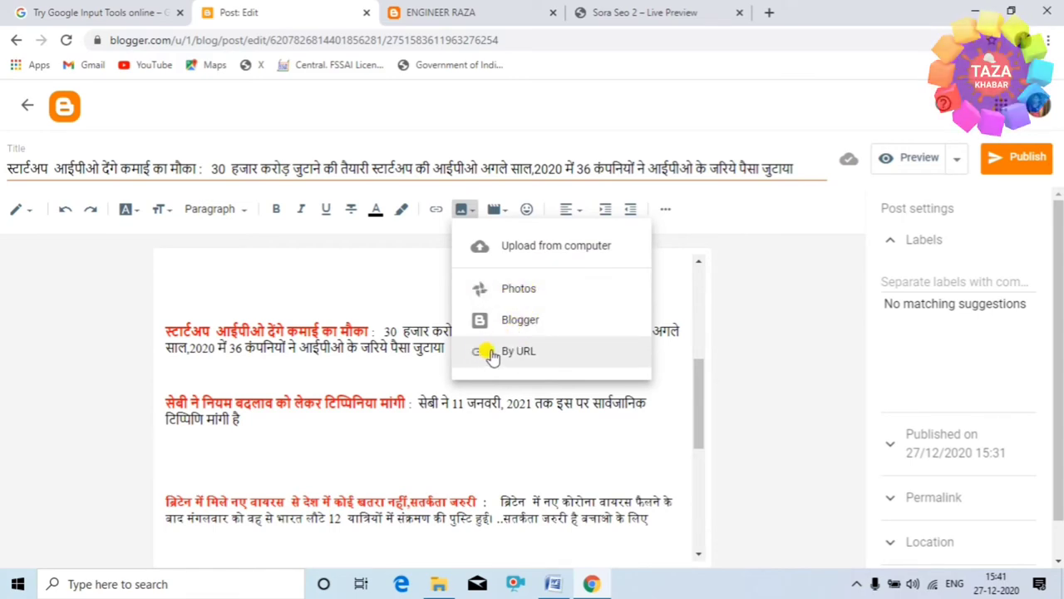
{"action": "left_click", "coordinate": [422, 404]}
{"action": "scroll", "coordinate": [458, 361], "scroll_direction": "up", "scroll_amount": 5}
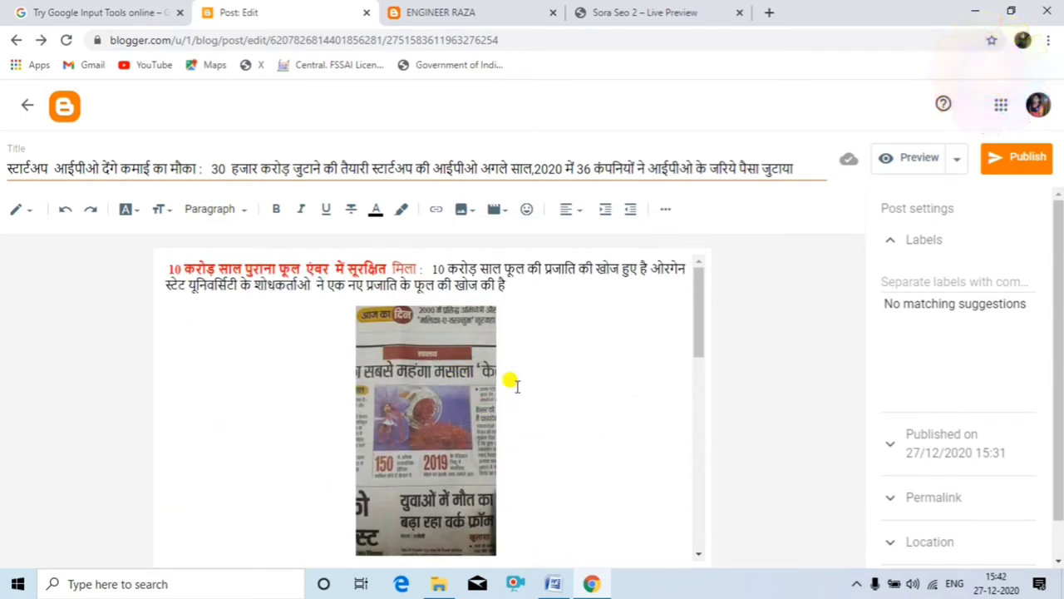
Review the newspaper image's size options and set its size to Large
{"action": "scroll", "coordinate": [499, 382], "scroll_direction": "down", "scroll_amount": 3}
{"action": "left_click", "coordinate": [458, 291]}
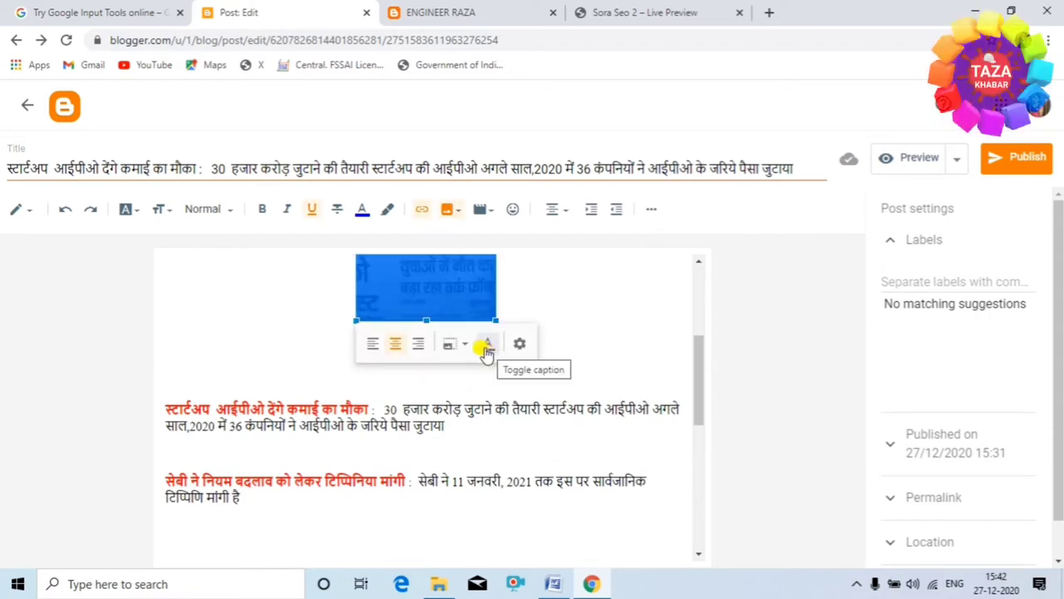
{"action": "left_click", "coordinate": [460, 347]}
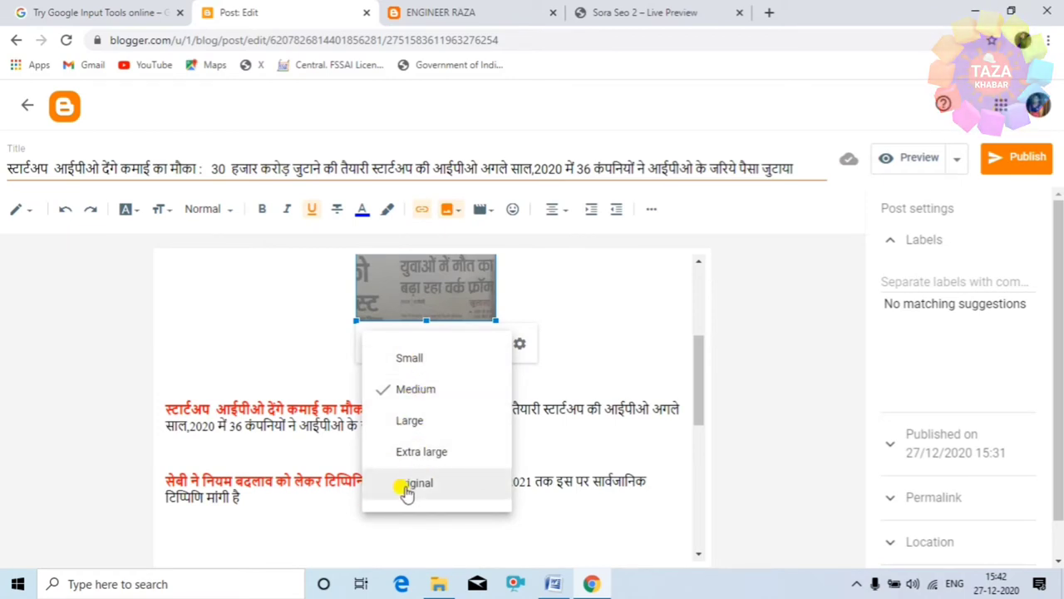
{"action": "left_click", "coordinate": [593, 354]}
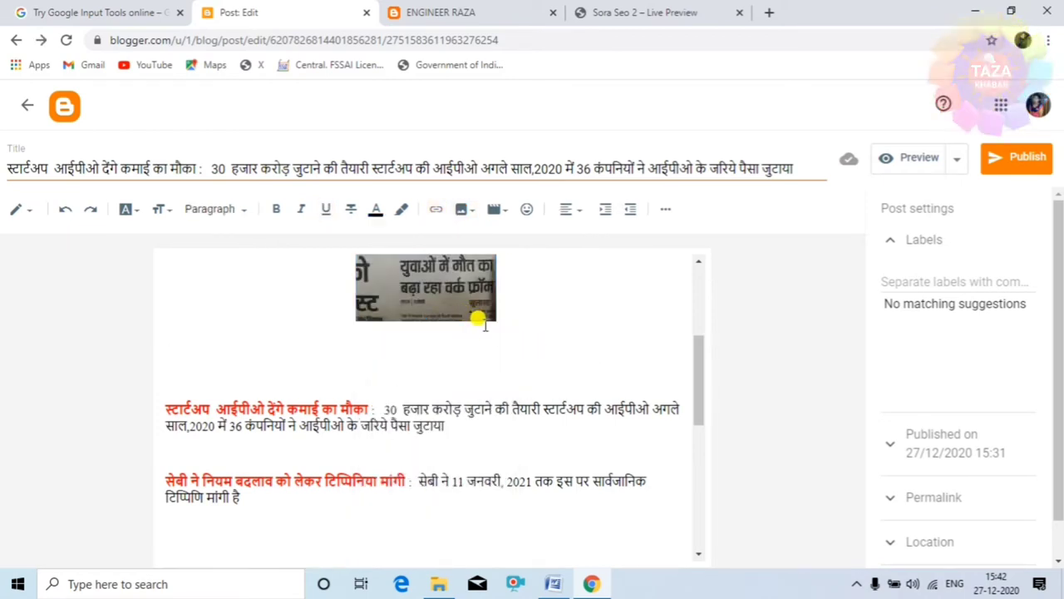
{"action": "scroll", "coordinate": [466, 316], "scroll_direction": "up", "scroll_amount": 2}
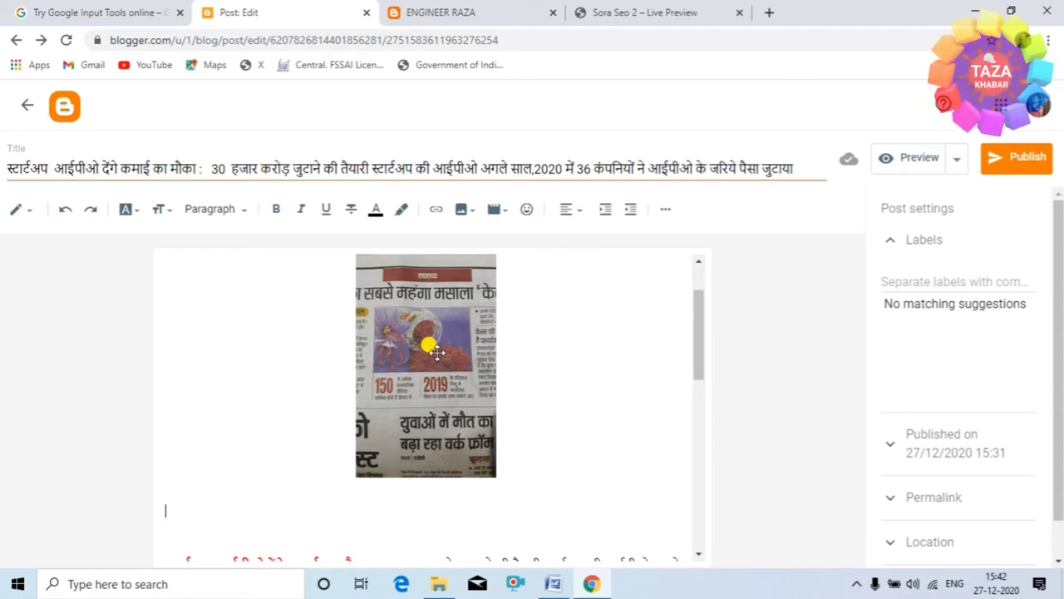
{"action": "left_click", "coordinate": [437, 352]}
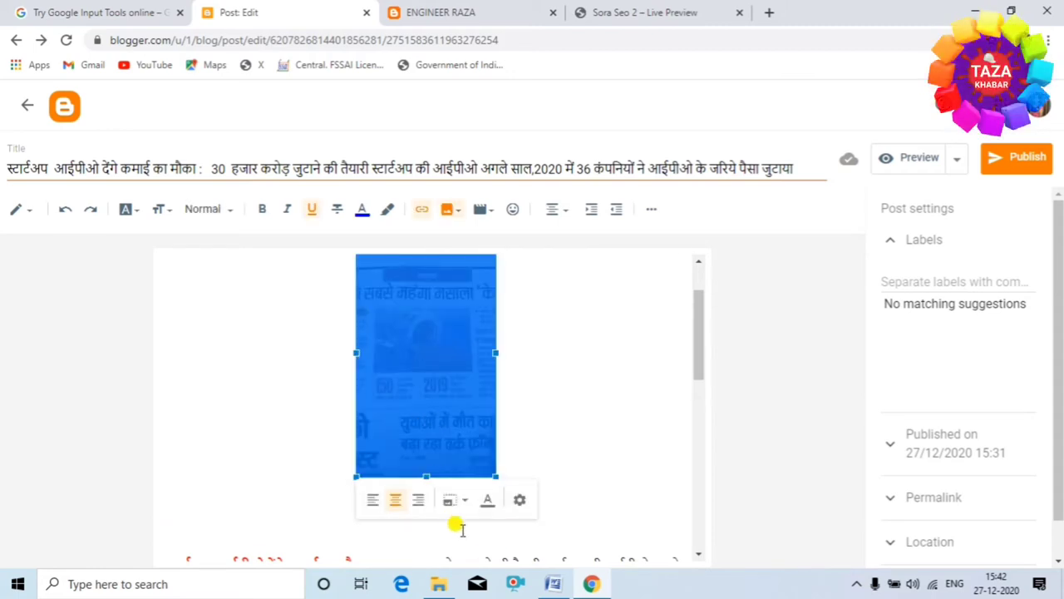
{"action": "left_click", "coordinate": [466, 509]}
{"action": "left_click", "coordinate": [399, 466]}
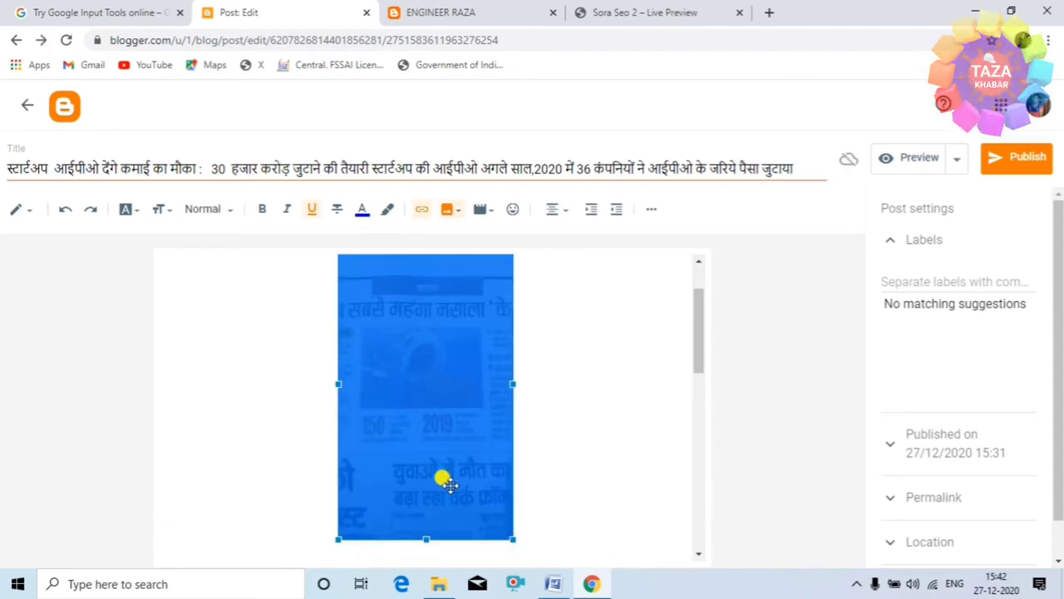
{"action": "left_click", "coordinate": [639, 422]}
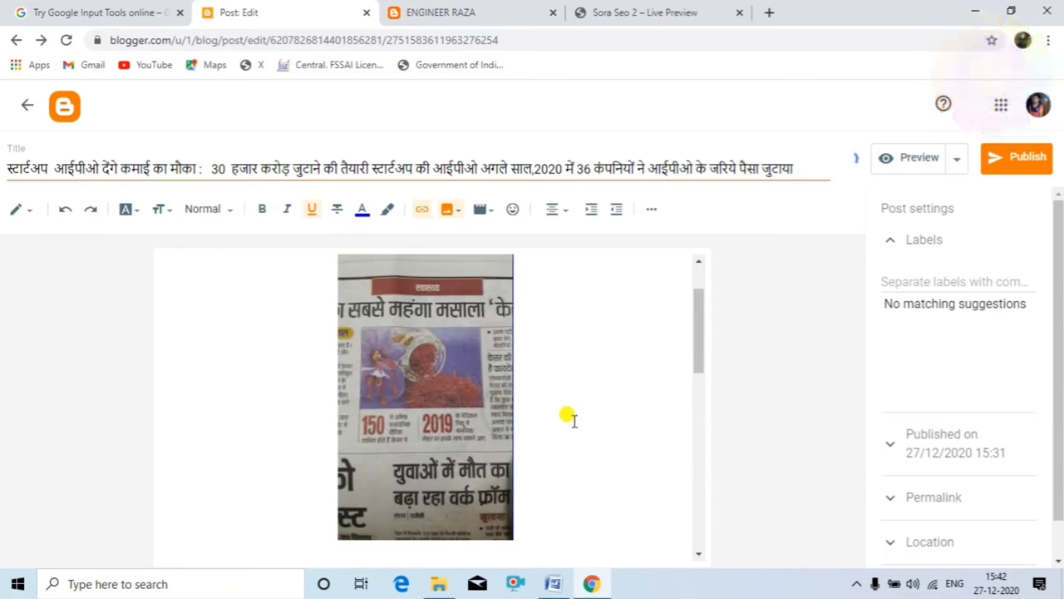
Bold the text "10 करोड़ साल फूल की प्रजाति की खोज हुए है ओरगेन" in the first news item
{"action": "scroll", "coordinate": [383, 406], "scroll_direction": "up", "scroll_amount": 2}
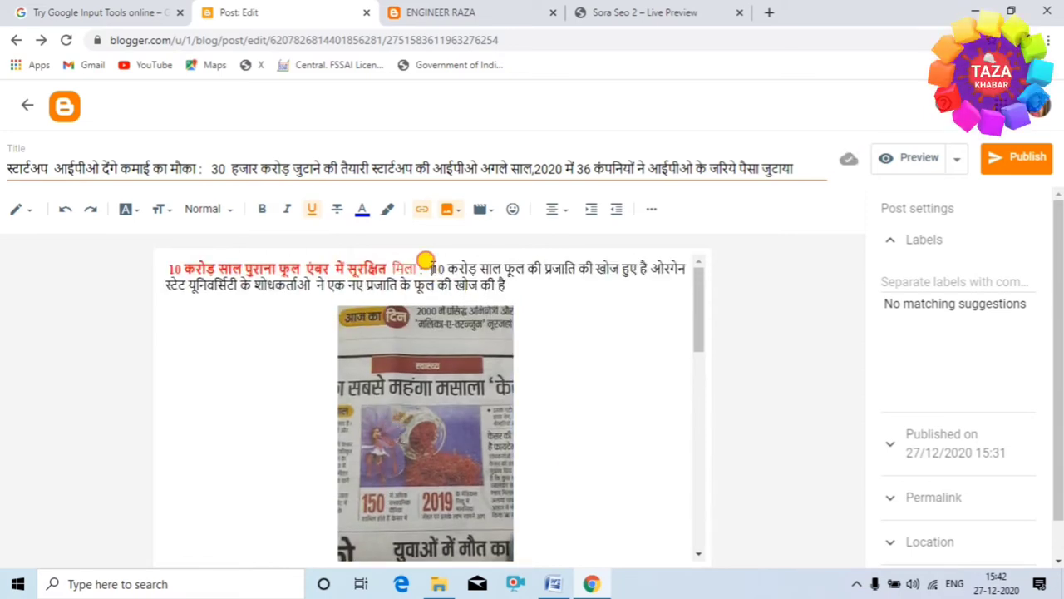
{"action": "left_click_drag", "start_coordinate": [430, 268], "coordinate": [666, 266]}
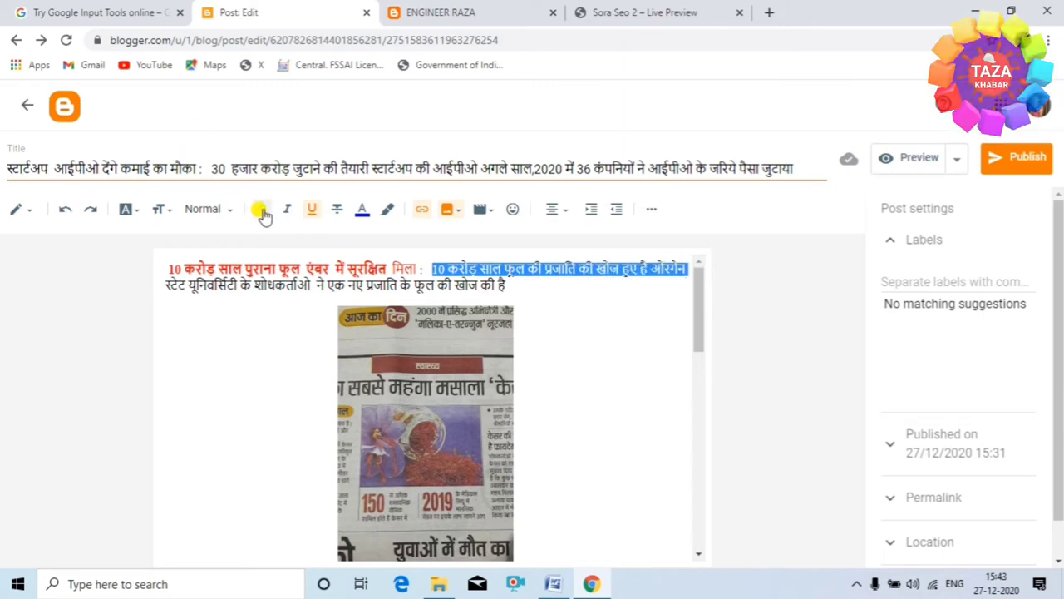
{"action": "left_click", "coordinate": [263, 214]}
{"action": "left_click", "coordinate": [635, 373]}
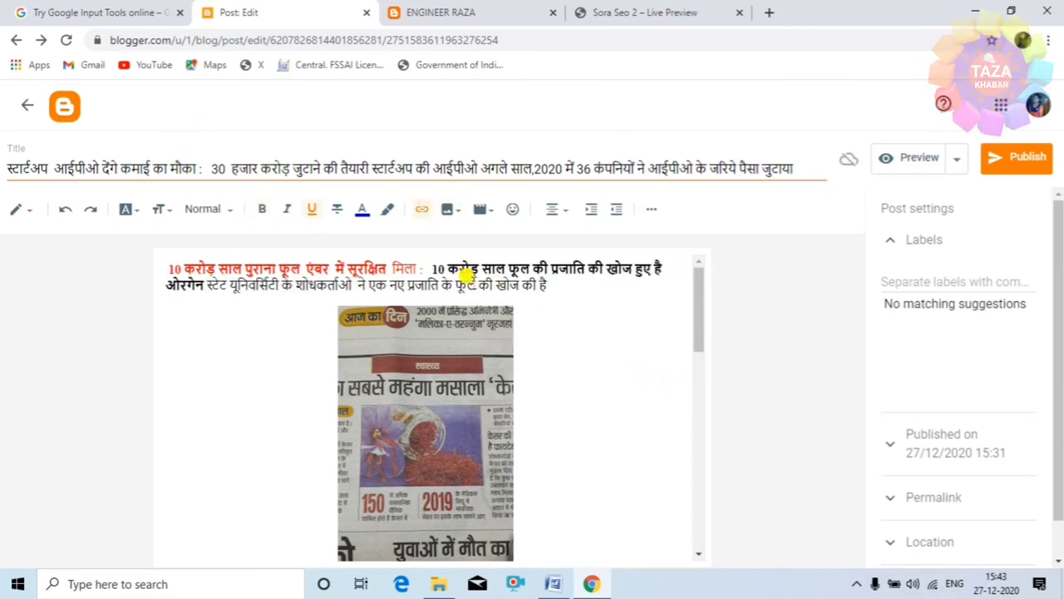
Remove the bold formatting from the first news item's description after its red headline
{"action": "left_click_drag", "start_coordinate": [429, 267], "coordinate": [665, 260]}
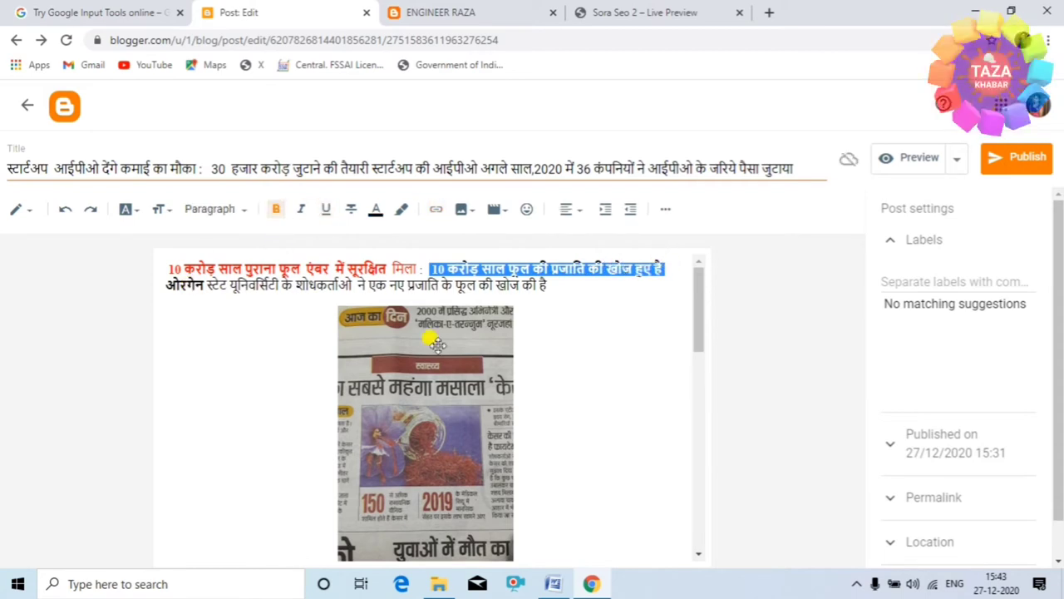
{"action": "left_click", "coordinate": [565, 351]}
{"action": "left_click_drag", "start_coordinate": [429, 268], "coordinate": [608, 285]}
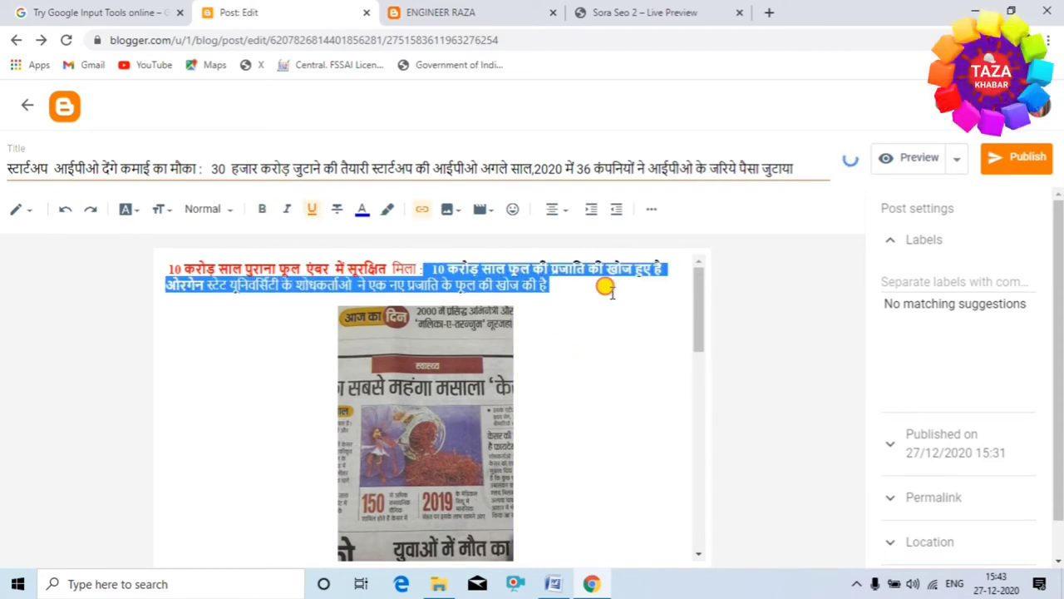
{"action": "key", "text": "ctrl+b"}
{"action": "left_click", "coordinate": [618, 405]}
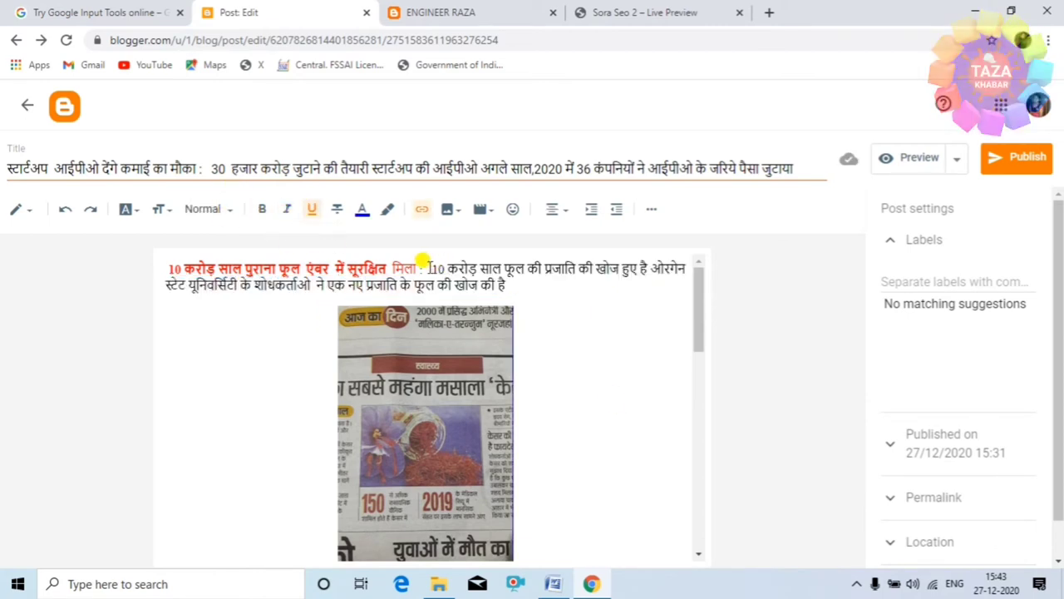
Colour the text "10 करोड़ साल" cyan at the start of the first news item's description
{"action": "left_click_drag", "start_coordinate": [428, 268], "coordinate": [497, 264]}
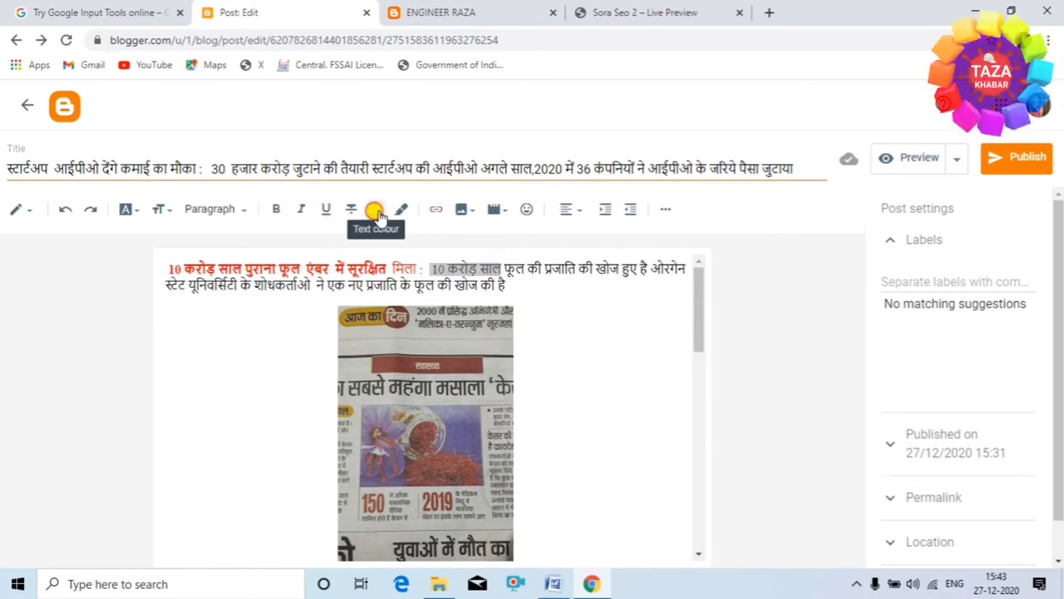
{"action": "left_click", "coordinate": [375, 209]}
{"action": "left_click", "coordinate": [539, 223]}
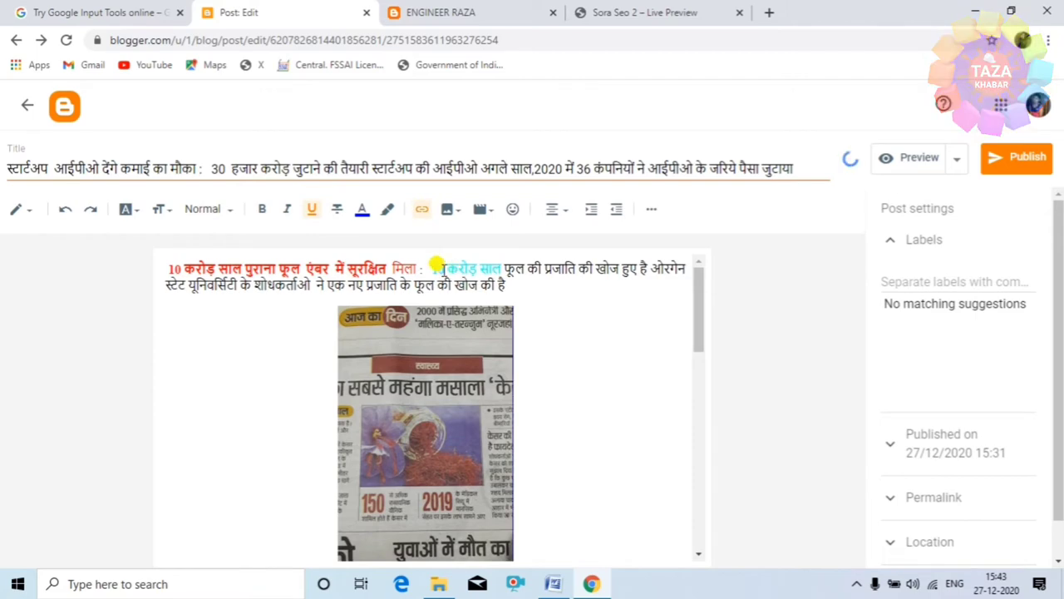
Set the cyan text "10 करोड़ साल" in the first news item back to black
{"action": "left_click_drag", "start_coordinate": [428, 267], "coordinate": [478, 256]}
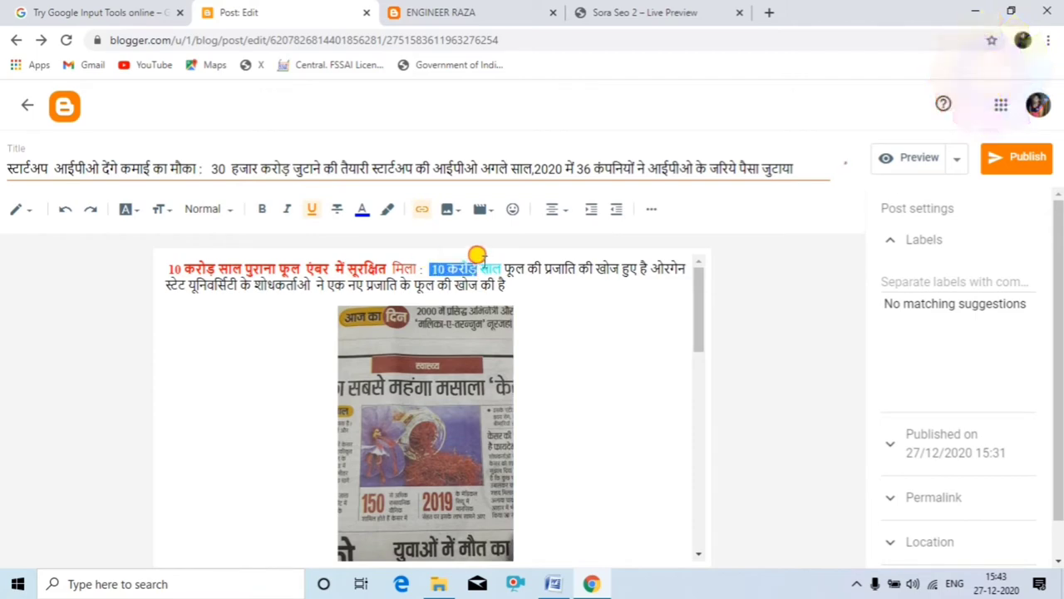
{"action": "left_click", "coordinate": [374, 209]}
{"action": "left_click", "coordinate": [432, 190]}
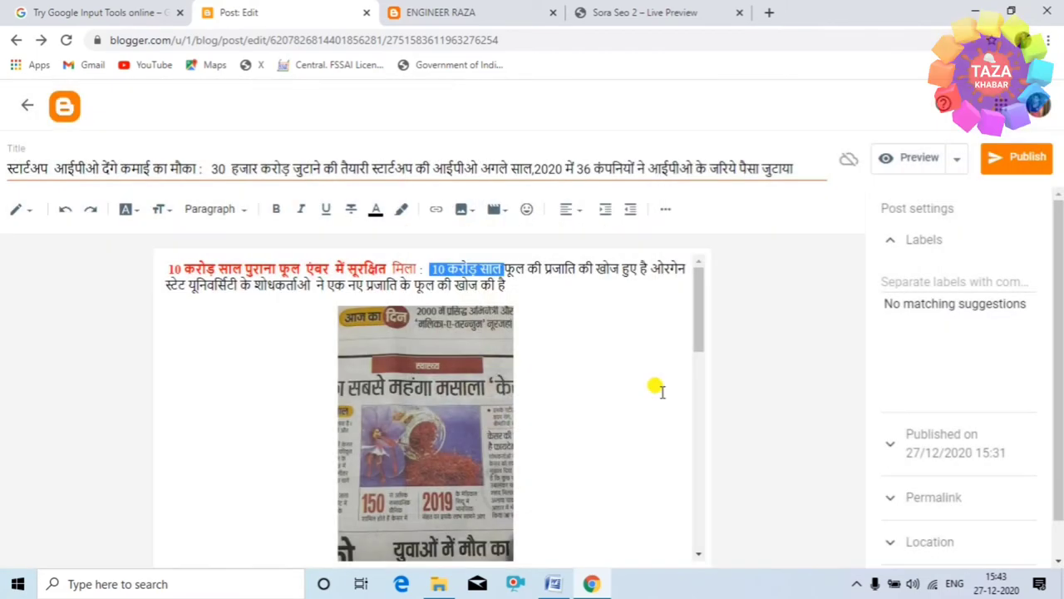
{"action": "left_click", "coordinate": [630, 385]}
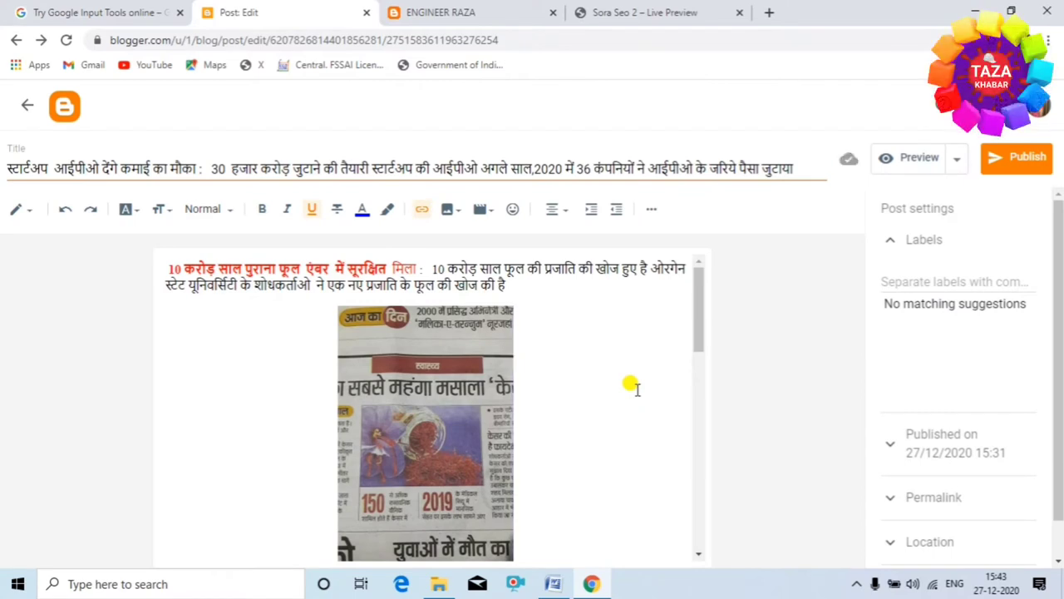
Review the available paragraph styles, fonts and video sources for the post without inserting anything
{"action": "left_click", "coordinate": [224, 209]}
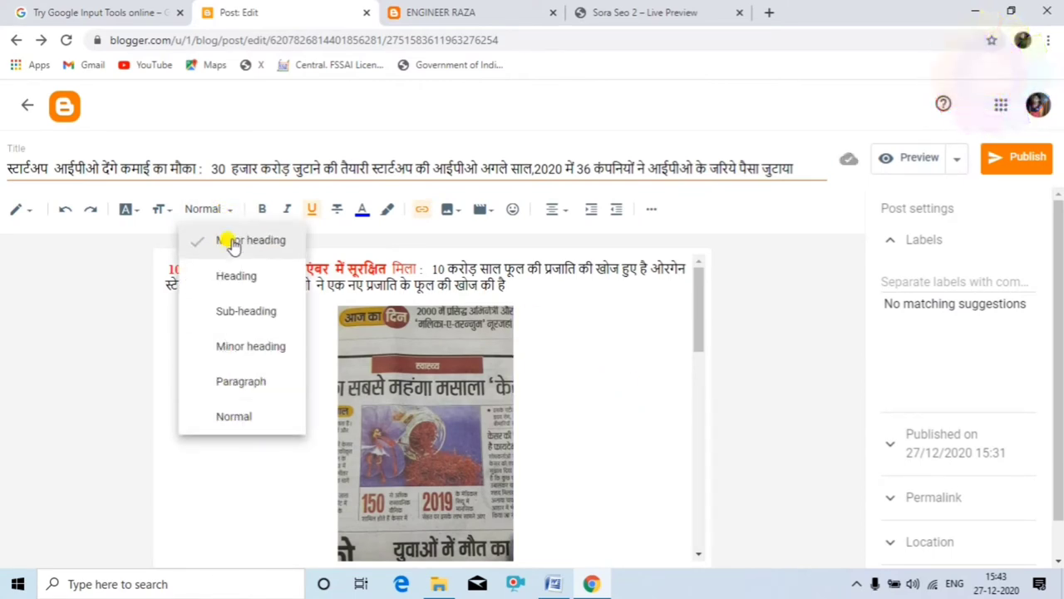
{"action": "left_click", "coordinate": [573, 335]}
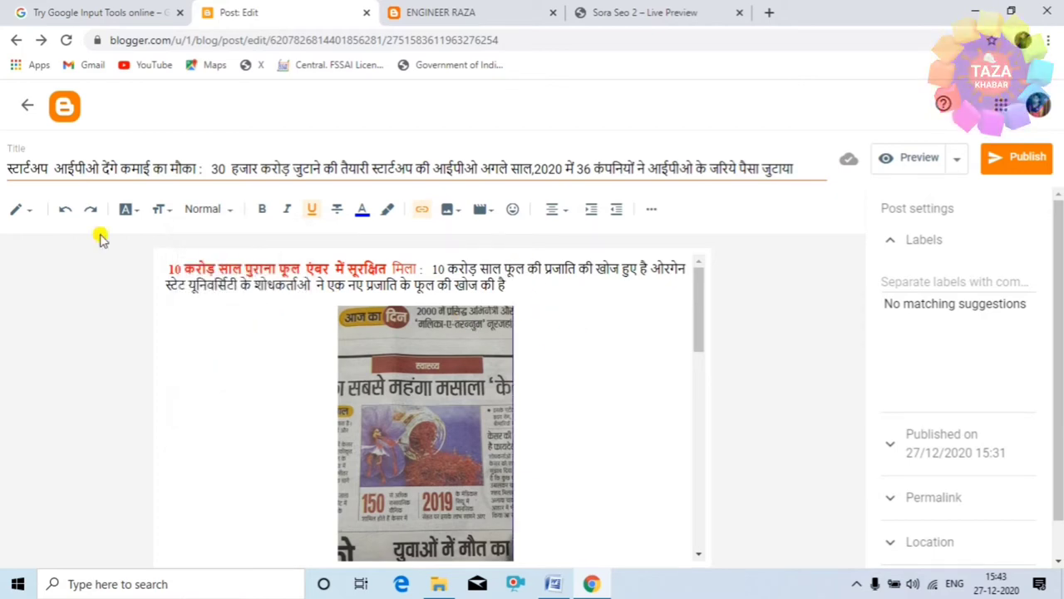
{"action": "left_click", "coordinate": [131, 209]}
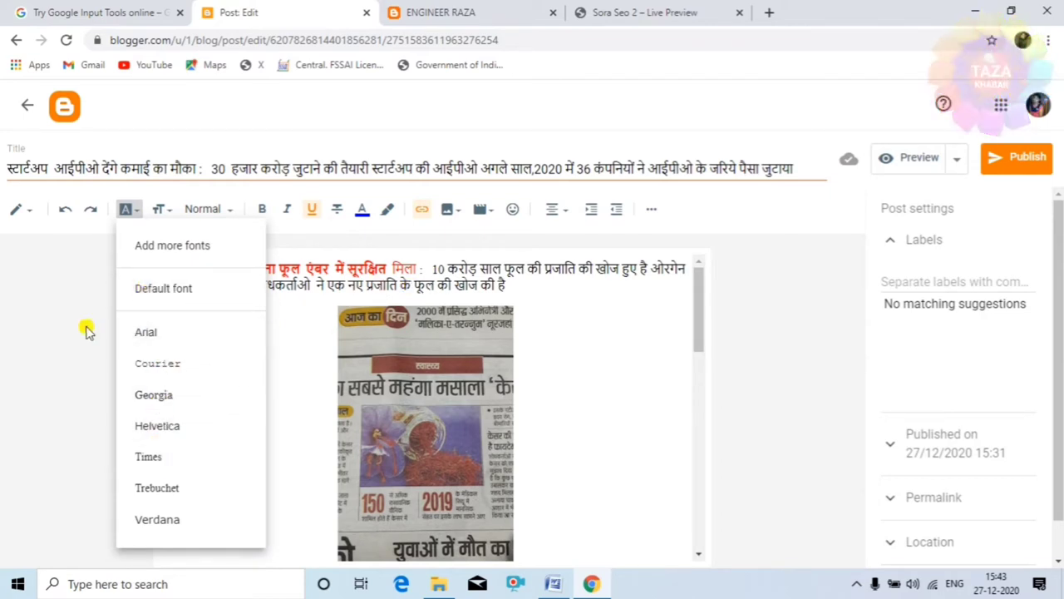
{"action": "left_click", "coordinate": [177, 293]}
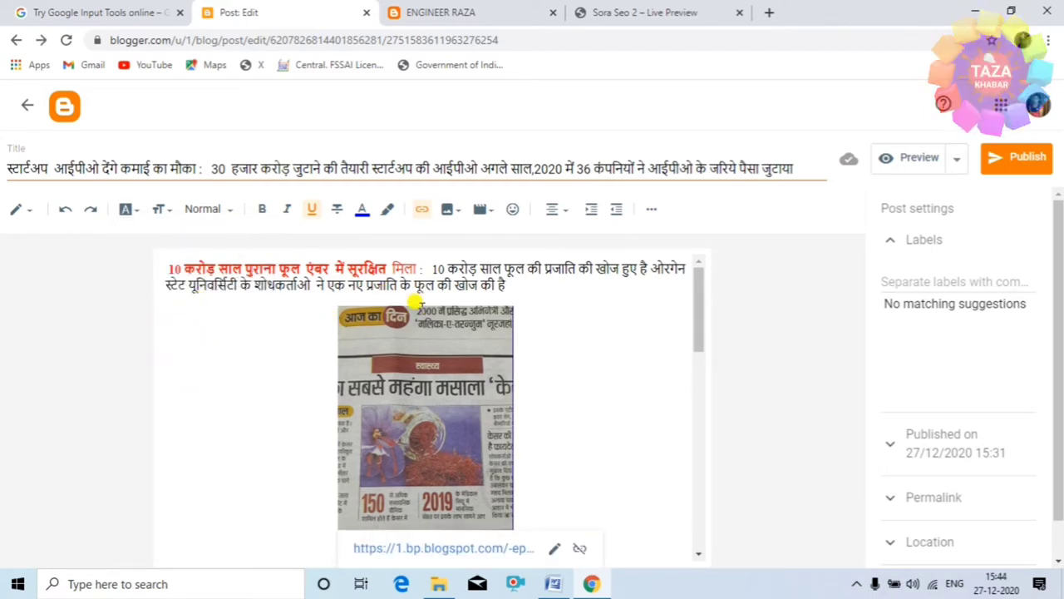
{"action": "left_click", "coordinate": [485, 210]}
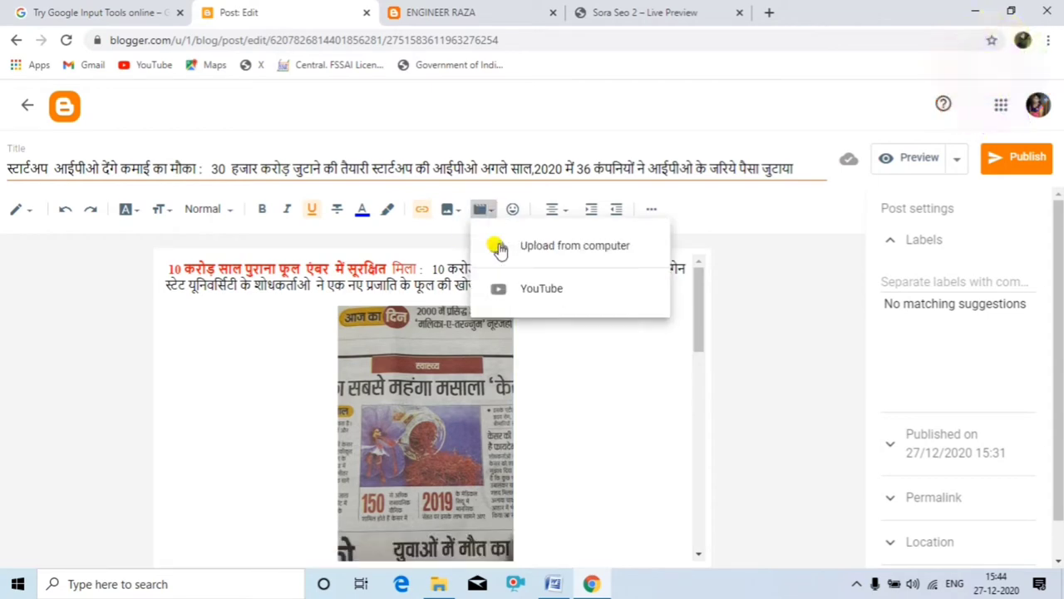
{"action": "scroll", "coordinate": [582, 374], "scroll_direction": "down", "scroll_amount": 3}
{"action": "left_click", "coordinate": [585, 374]}
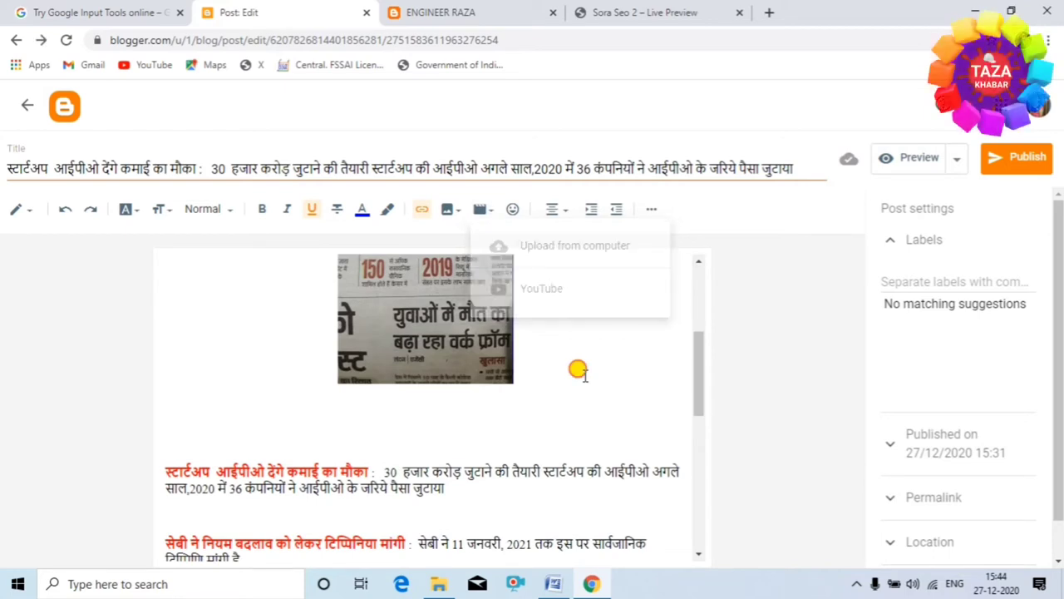
{"action": "scroll", "coordinate": [586, 379], "scroll_direction": "up", "scroll_amount": 3}
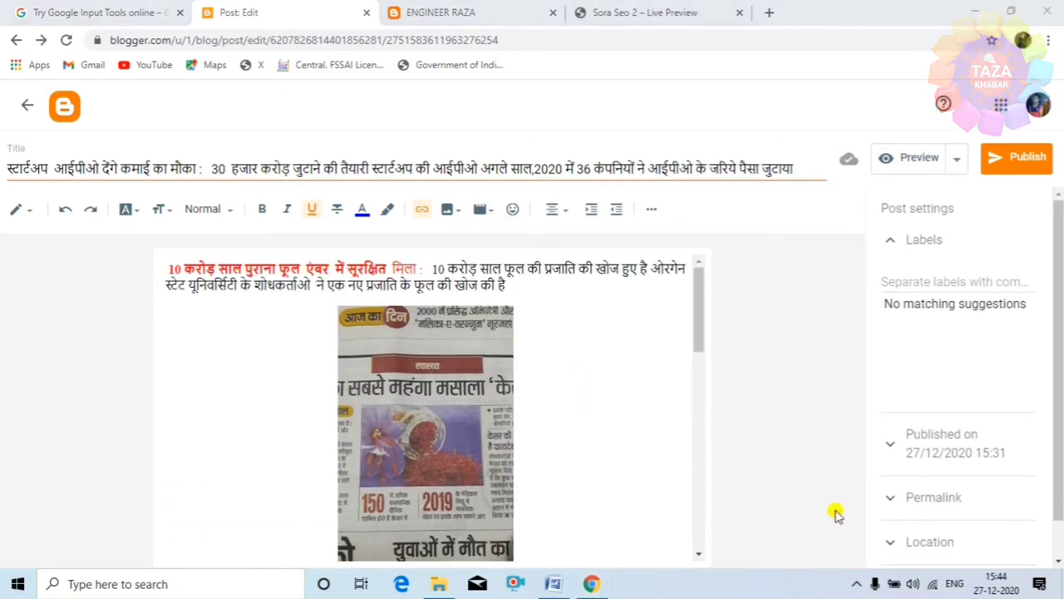
Review the link options for the description after the heading "स्टार्टअप आईपीओ देंगे कमाई का मौका" without adding a link
{"action": "scroll", "coordinate": [539, 494], "scroll_direction": "down", "scroll_amount": 3}
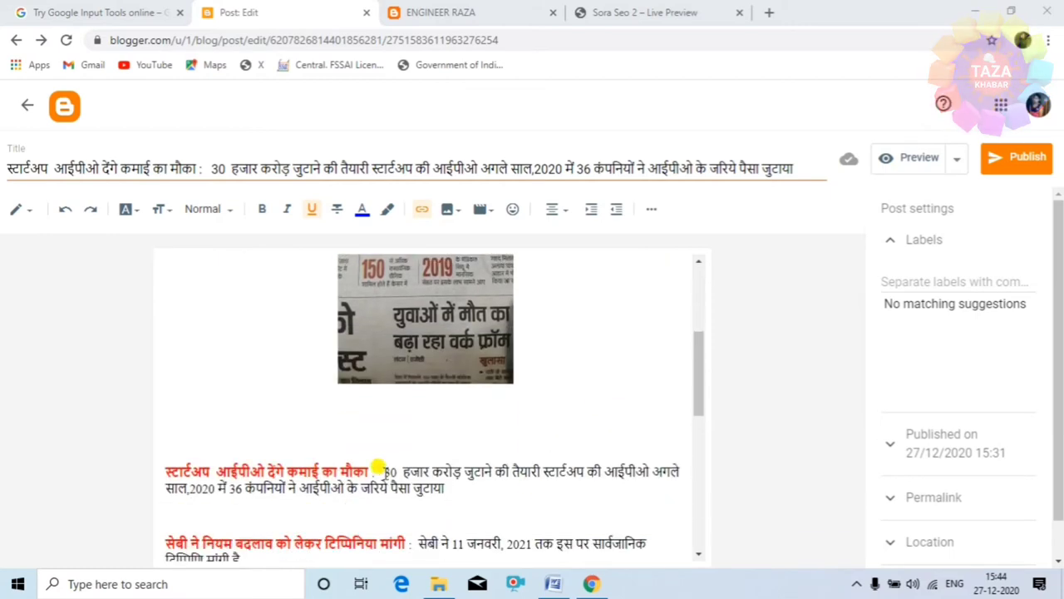
{"action": "left_click_drag", "start_coordinate": [381, 471], "coordinate": [653, 484]}
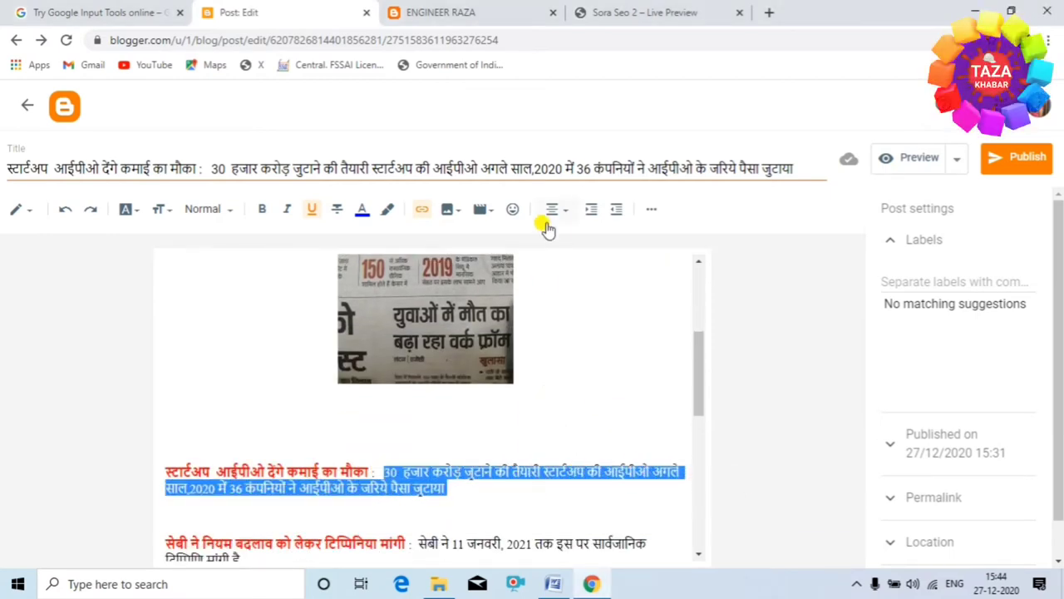
{"action": "left_click", "coordinate": [422, 209]}
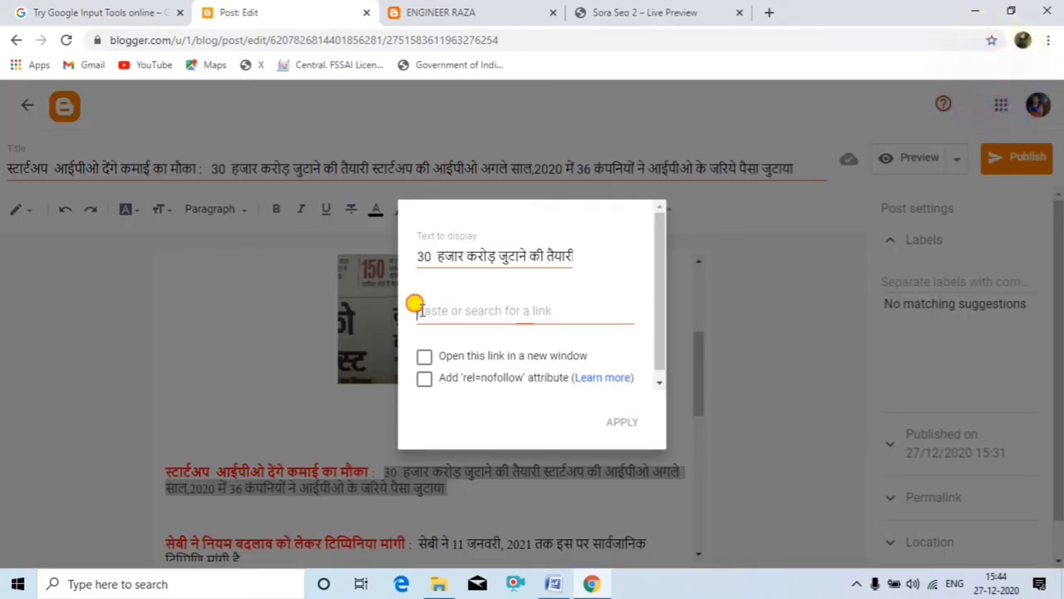
{"action": "left_click", "coordinate": [411, 309]}
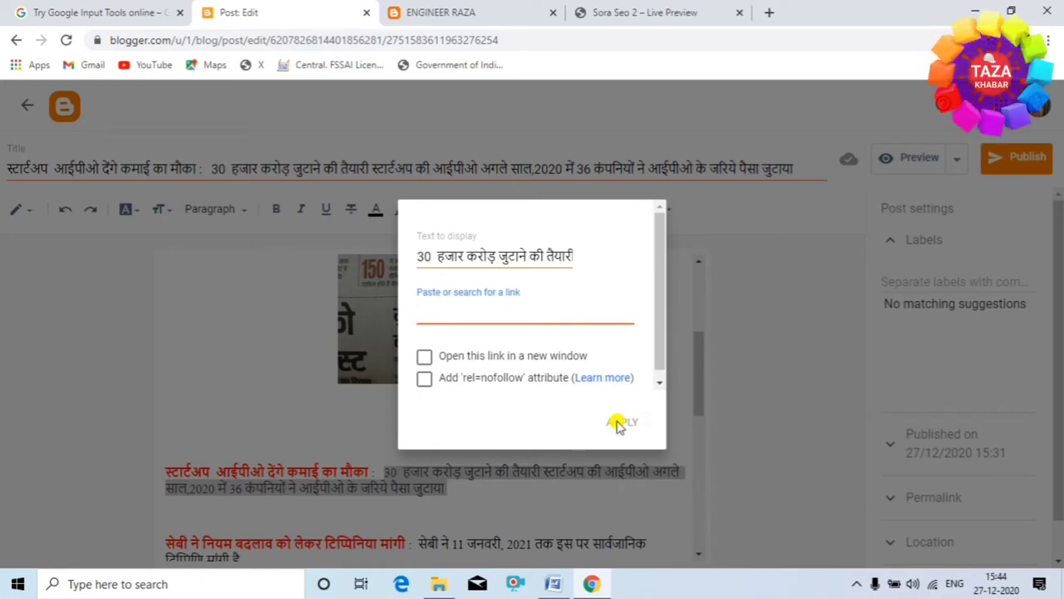
{"action": "left_click", "coordinate": [130, 371]}
{"action": "left_click", "coordinate": [145, 371]}
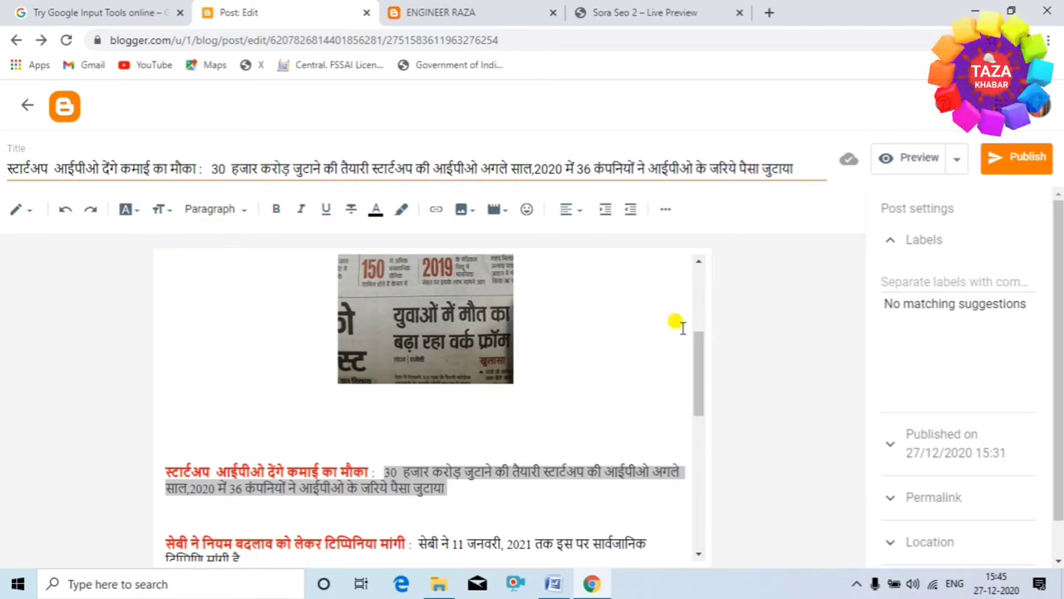
Add the labels internet, technology and website to the post
{"action": "scroll", "coordinate": [669, 316], "scroll_direction": "up", "scroll_amount": 3}
{"action": "scroll", "coordinate": [657, 306], "scroll_direction": "down", "scroll_amount": 10}
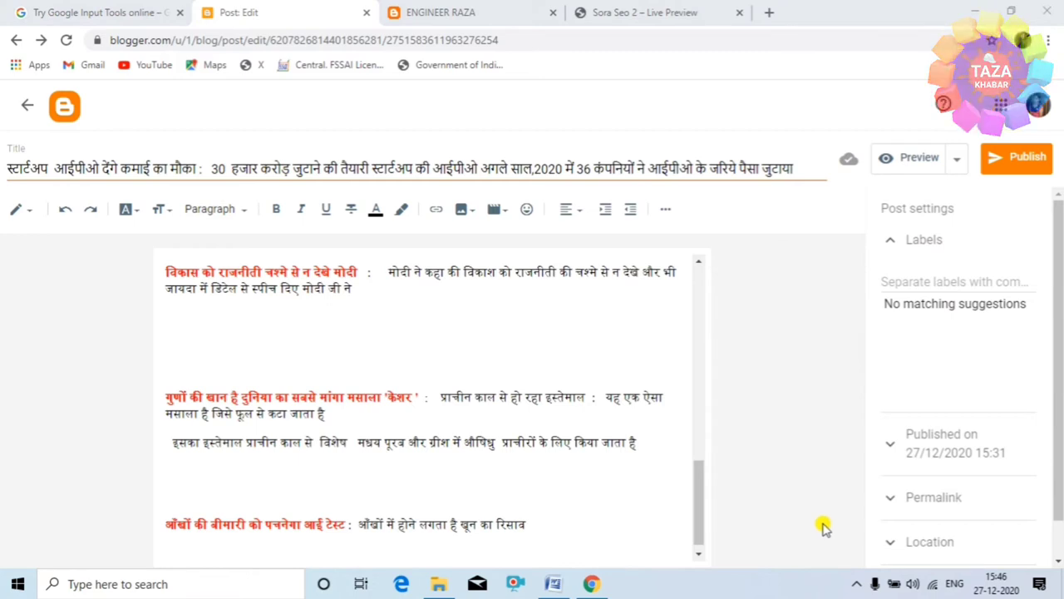
{"action": "left_click", "coordinate": [890, 283]}
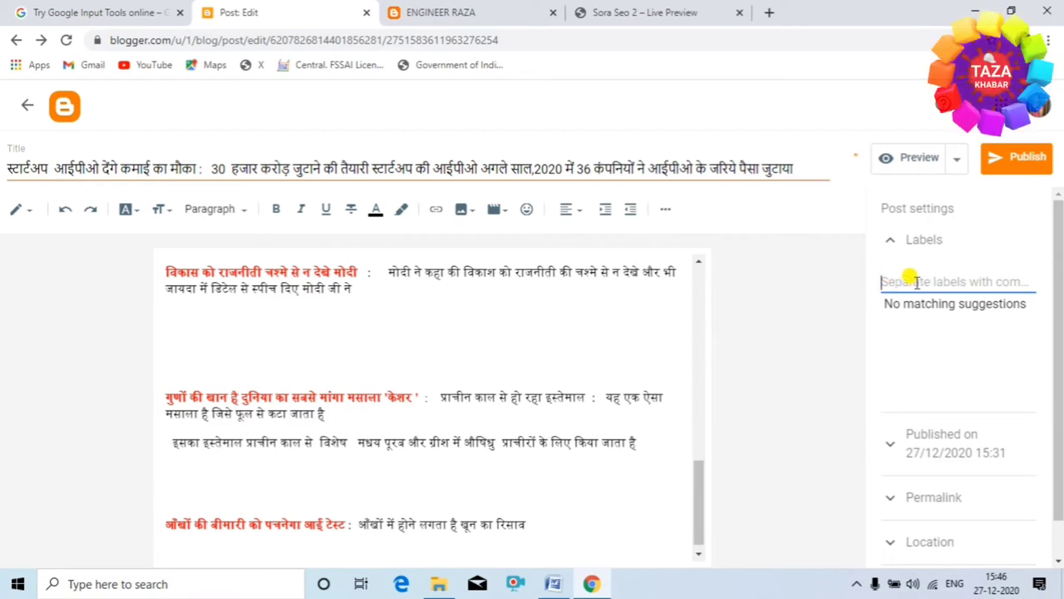
{"action": "key", "text": "ctrl+v"}
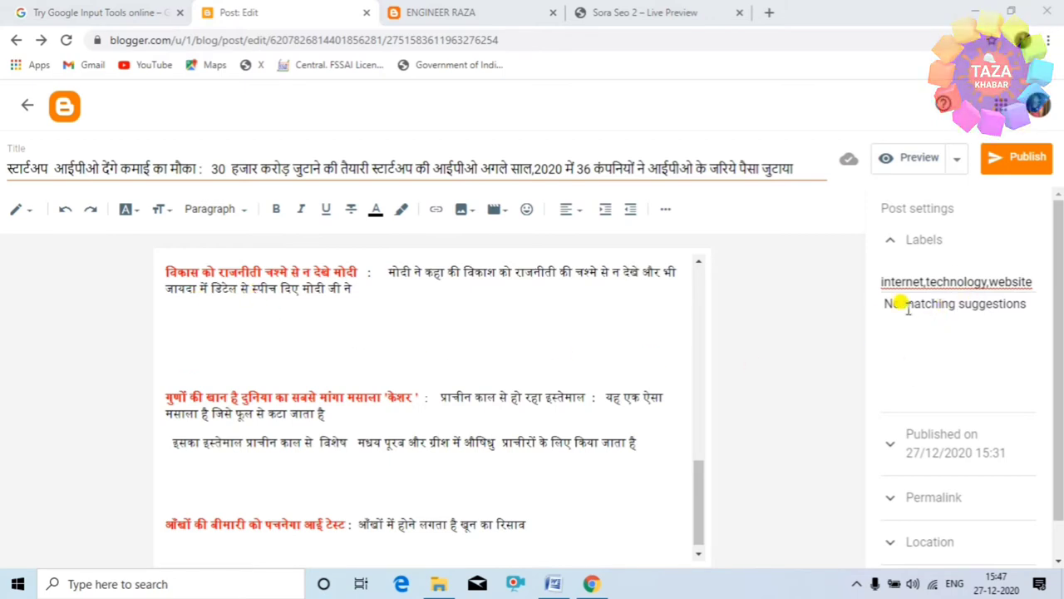
{"action": "left_click", "coordinate": [860, 302]}
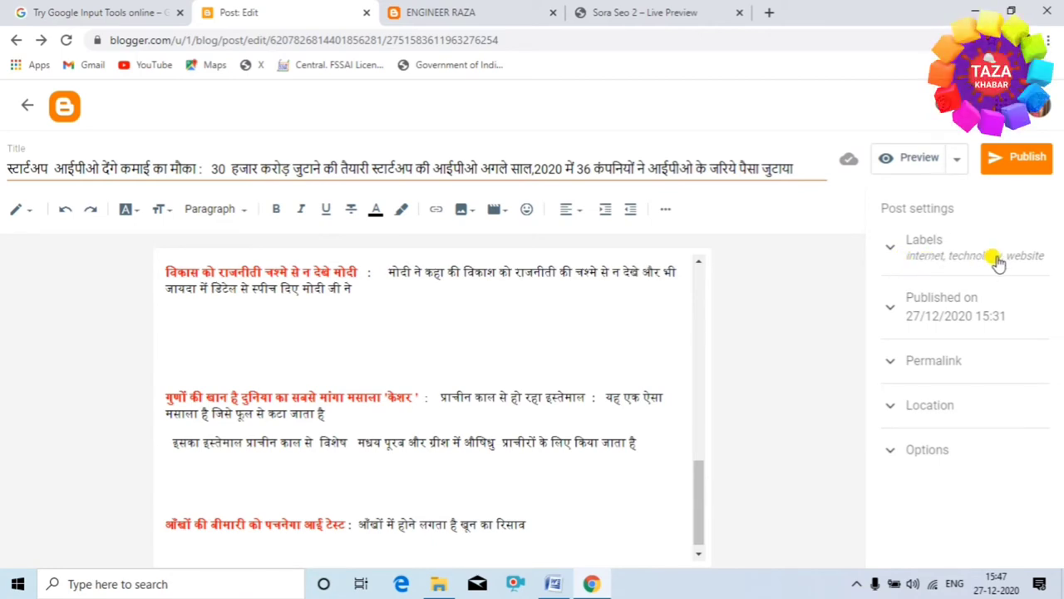
Review the custom date and time calendar and set the post's publishing date to Automatic
{"action": "left_click", "coordinate": [888, 306]}
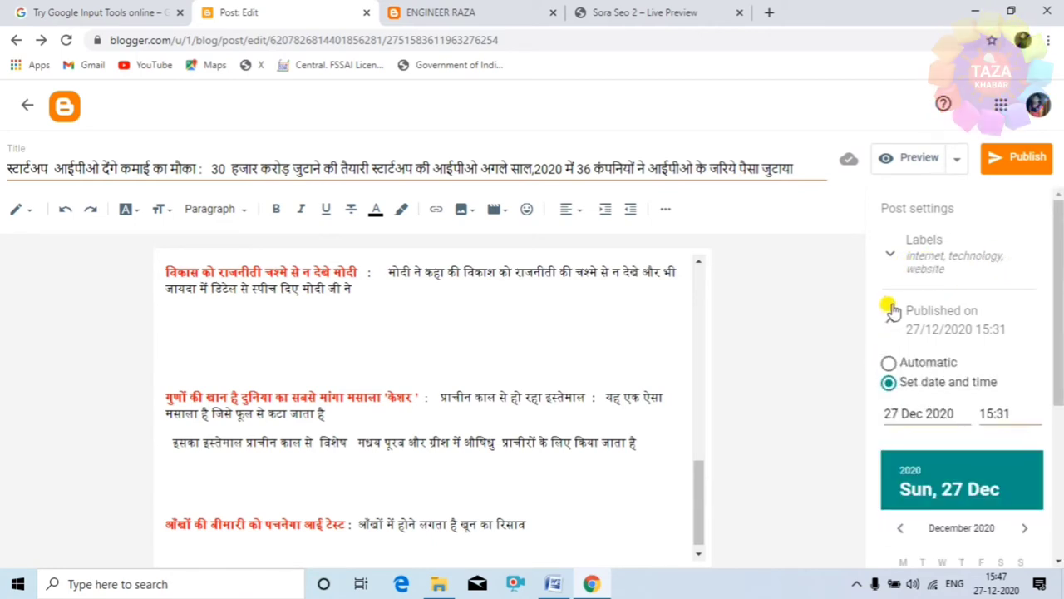
{"action": "left_click", "coordinate": [886, 364]}
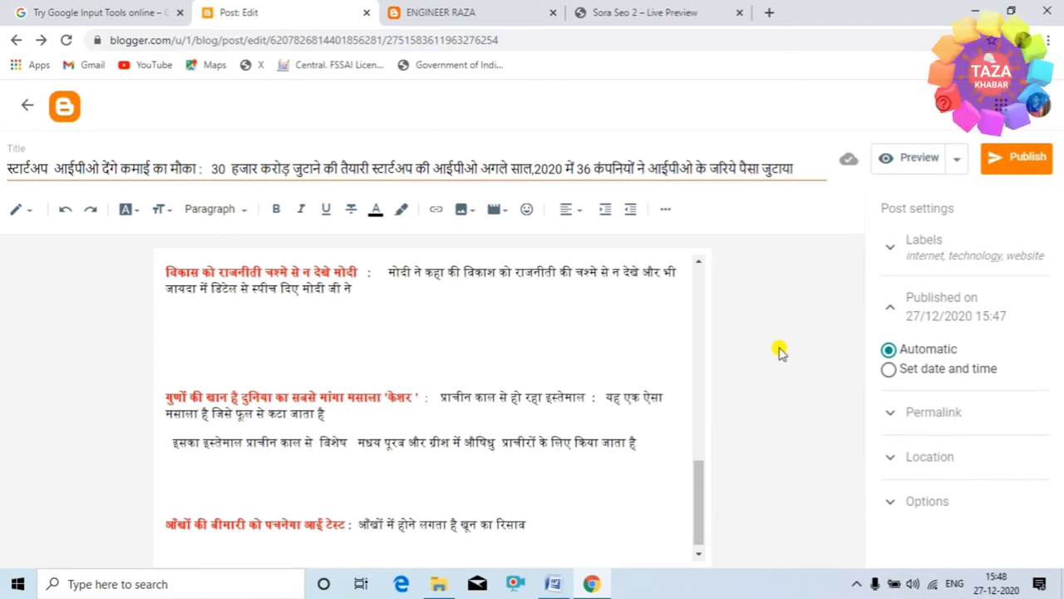
{"action": "left_click", "coordinate": [889, 368]}
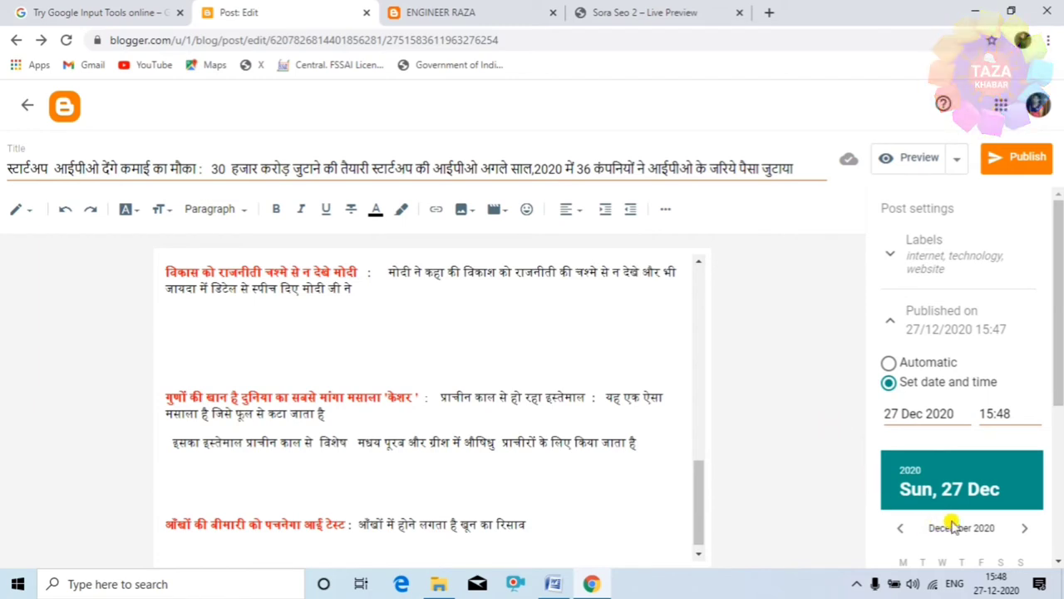
{"action": "scroll", "coordinate": [950, 491], "scroll_direction": "down", "scroll_amount": 1}
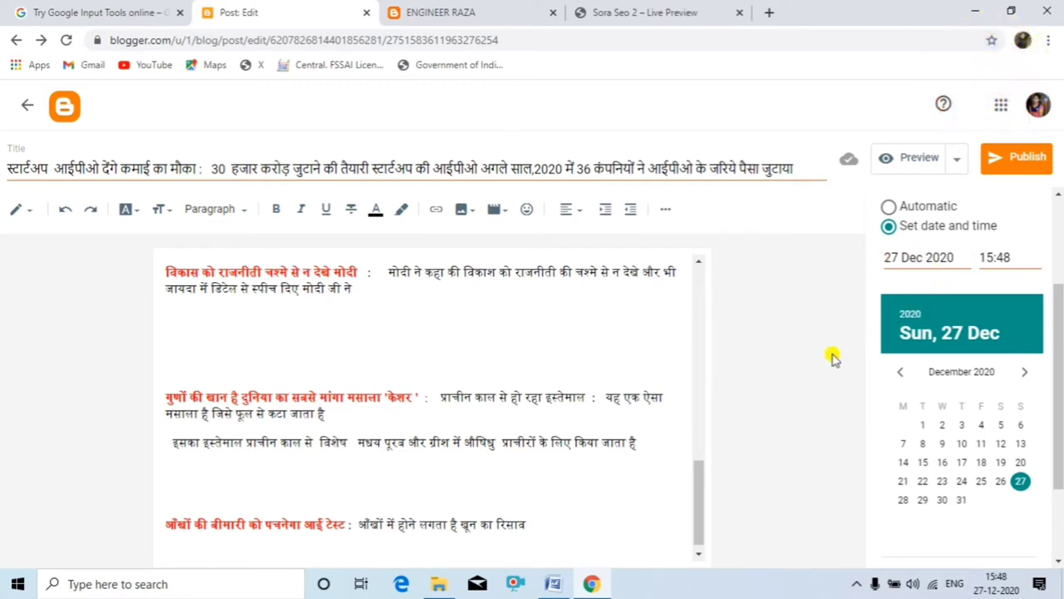
{"action": "left_click", "coordinate": [888, 207]}
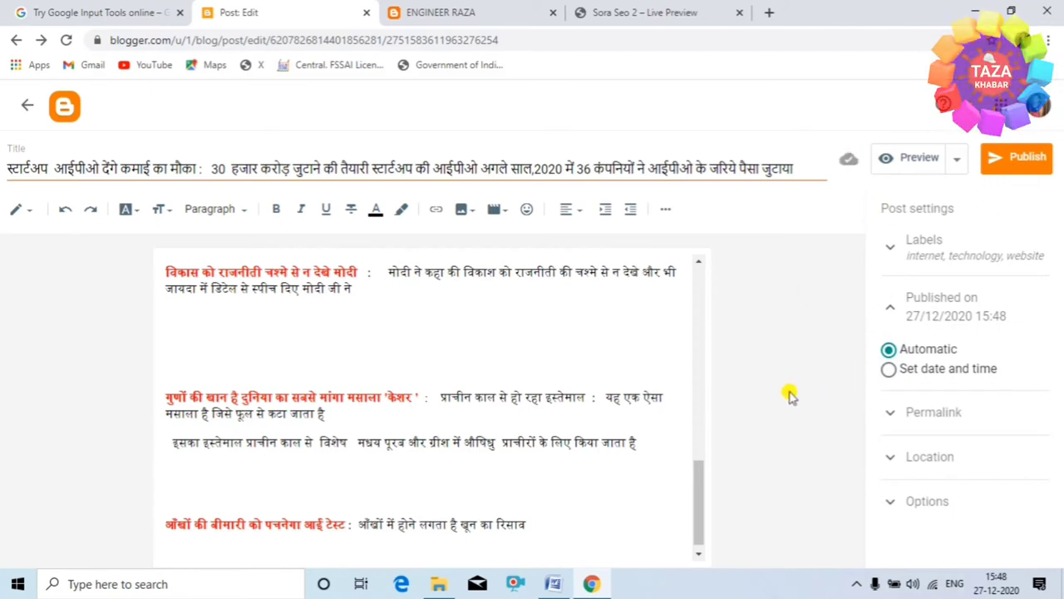
Give the post a custom permalink reading "startup ipo denge kamaye ka mauka"
{"action": "left_click", "coordinate": [905, 411]}
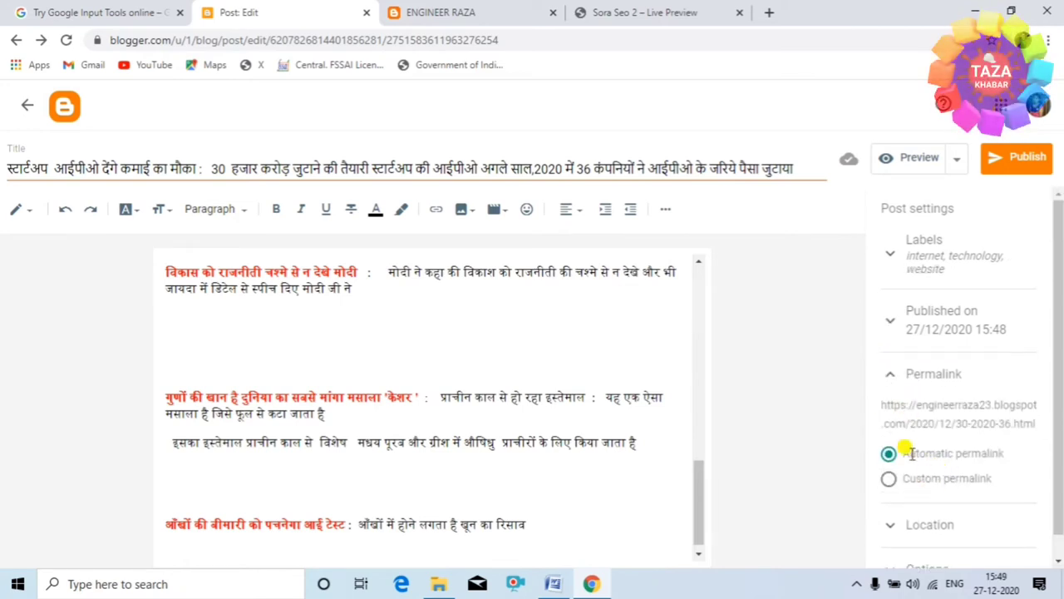
{"action": "left_click_drag", "start_coordinate": [881, 402], "coordinate": [1049, 426]}
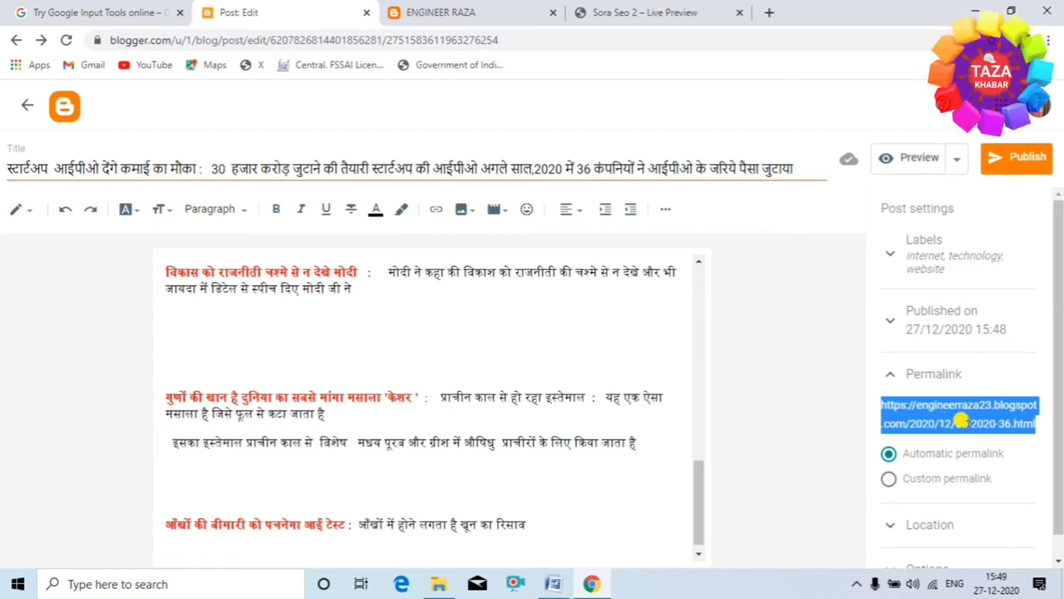
{"action": "left_click", "coordinate": [891, 482]}
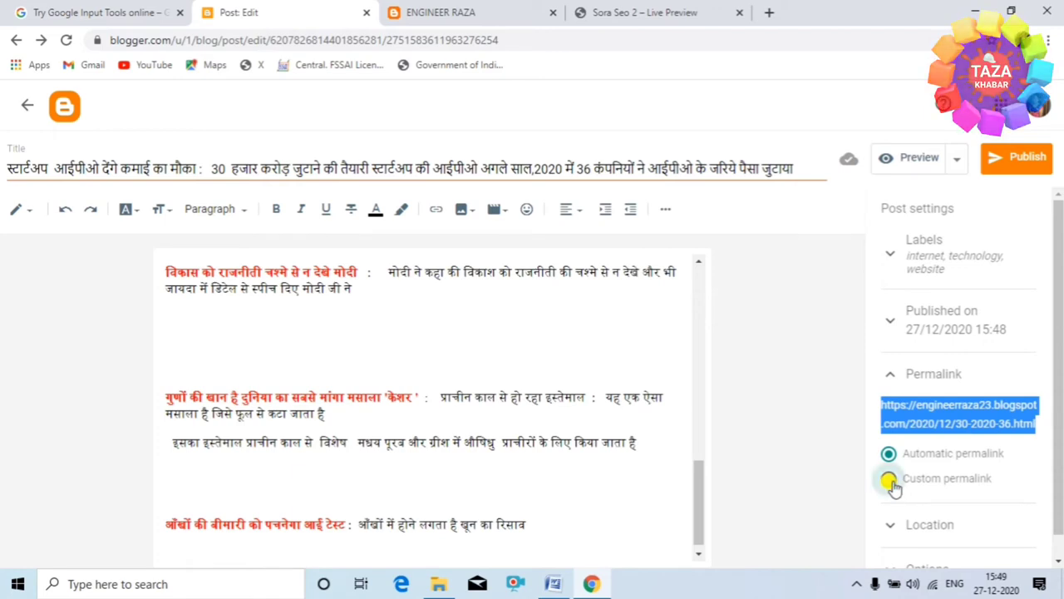
{"action": "scroll", "coordinate": [902, 491], "scroll_direction": "down", "scroll_amount": 1}
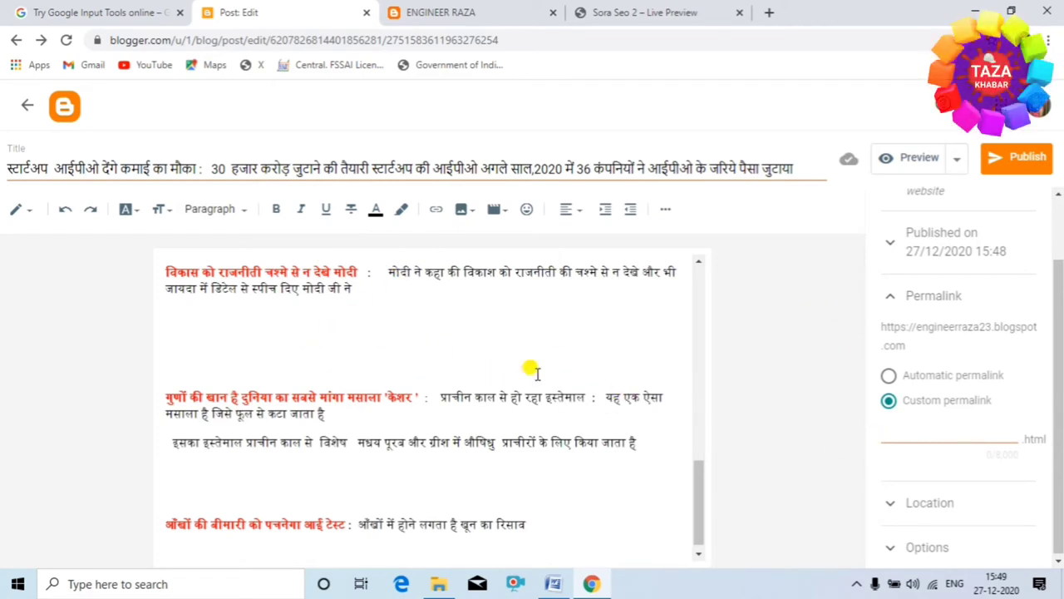
{"action": "left_click", "coordinate": [889, 437]}
{"action": "key", "text": "ctrl+v"}
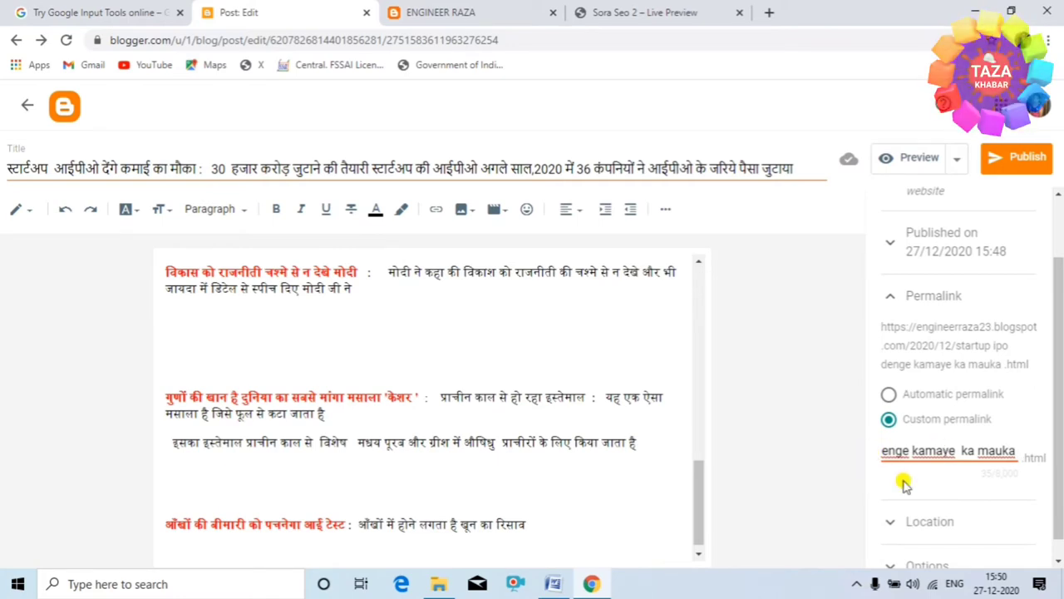
Review the post's location settings and reader comment options without changing them
{"action": "left_click", "coordinate": [902, 517]}
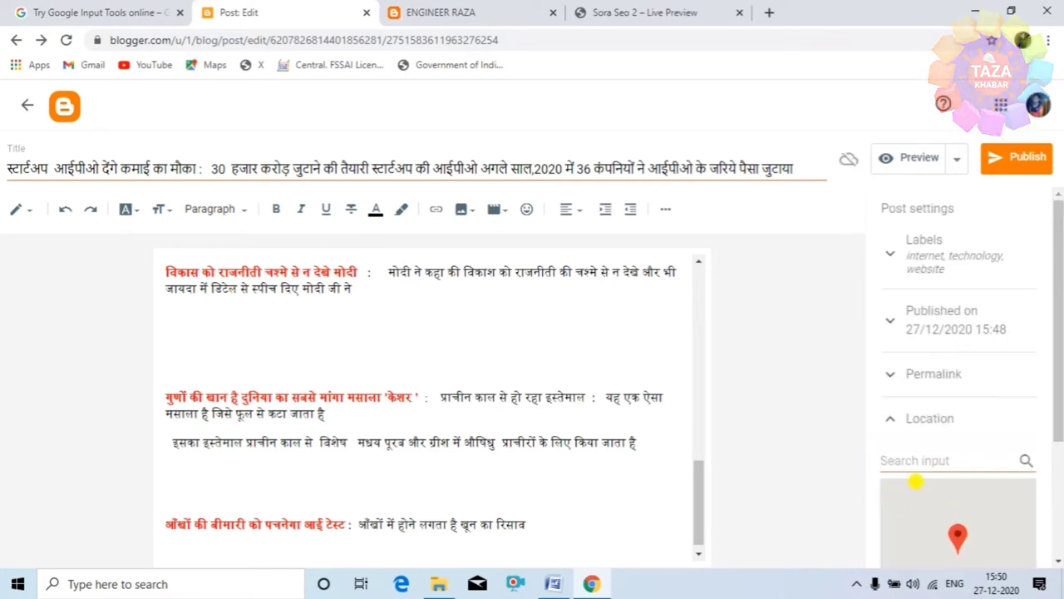
{"action": "scroll", "coordinate": [915, 481], "scroll_direction": "down", "scroll_amount": 1}
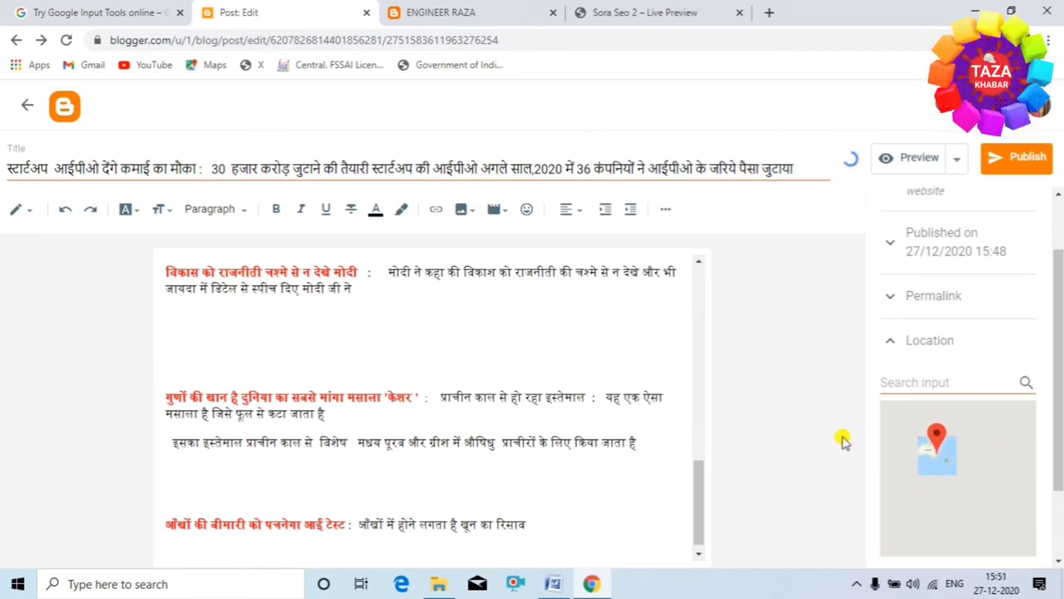
{"action": "scroll", "coordinate": [1055, 475], "scroll_direction": "down", "scroll_amount": 1}
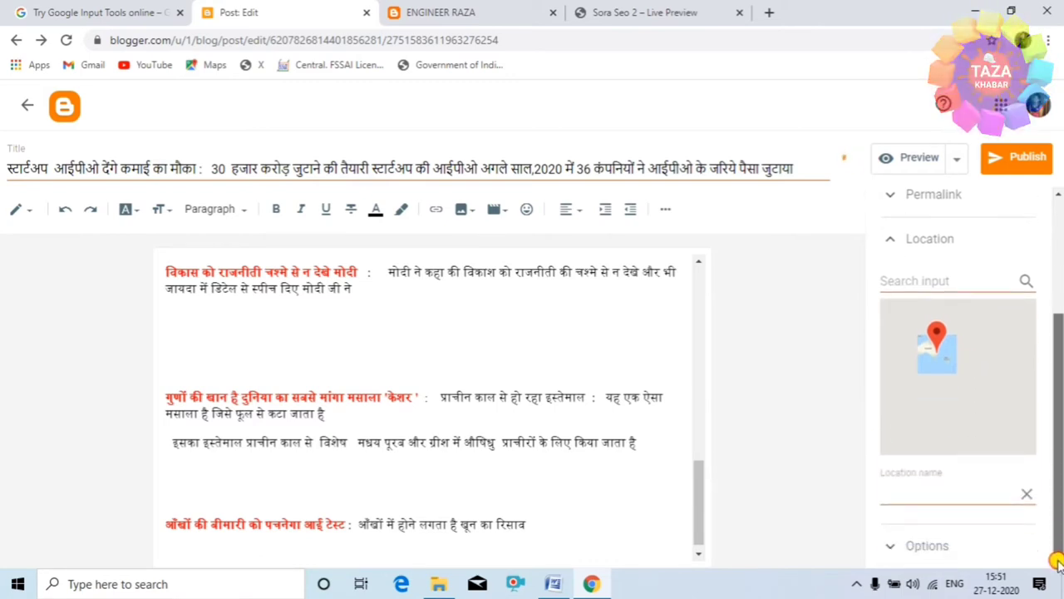
{"action": "left_click", "coordinate": [918, 541]}
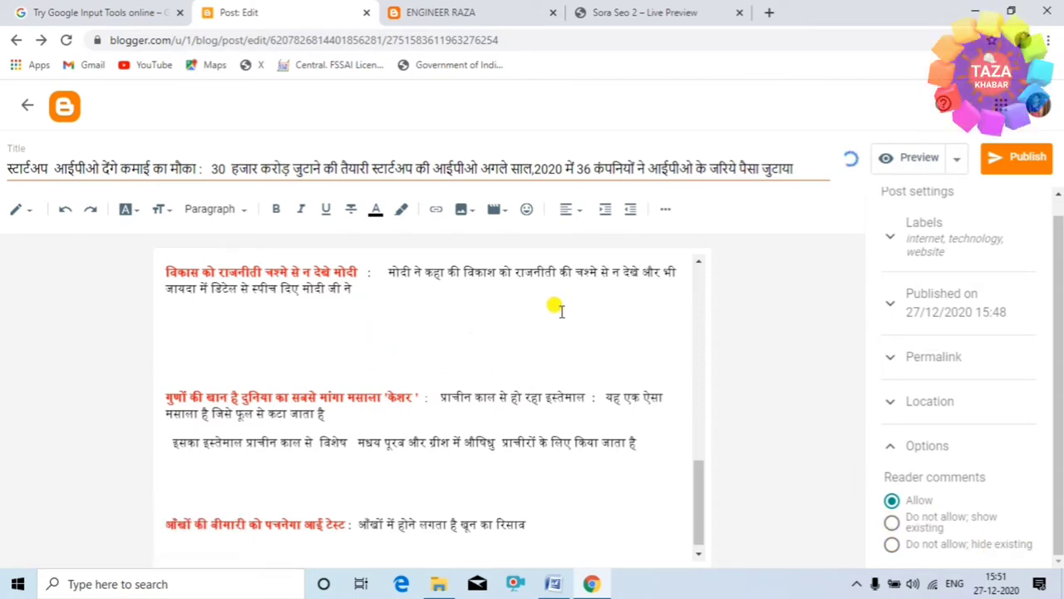
Keep reader comments allowed and publish the post to the blog
{"action": "left_click", "coordinate": [893, 502]}
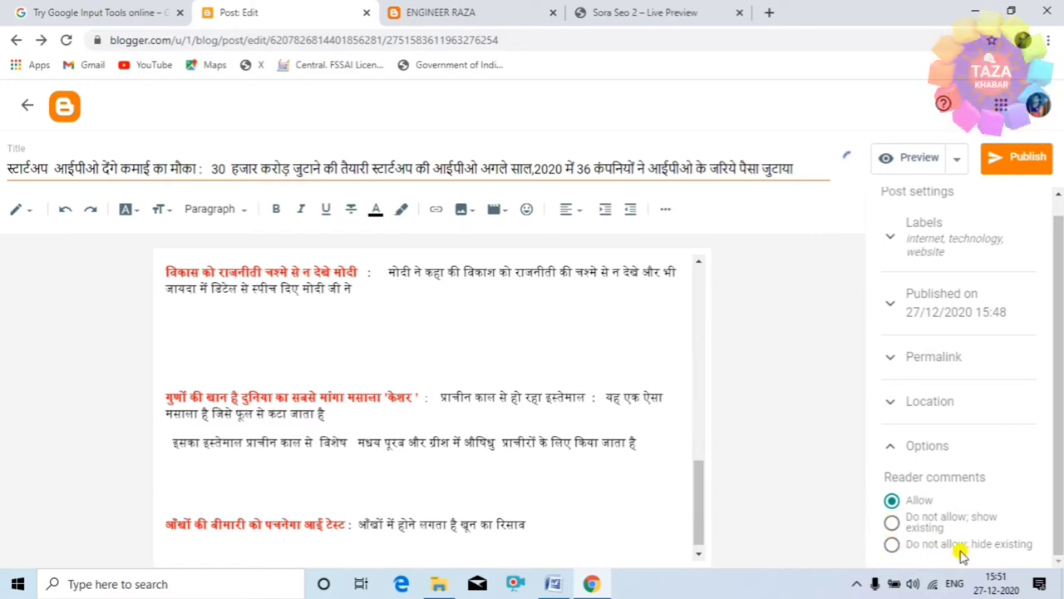
{"action": "left_click", "coordinate": [891, 500]}
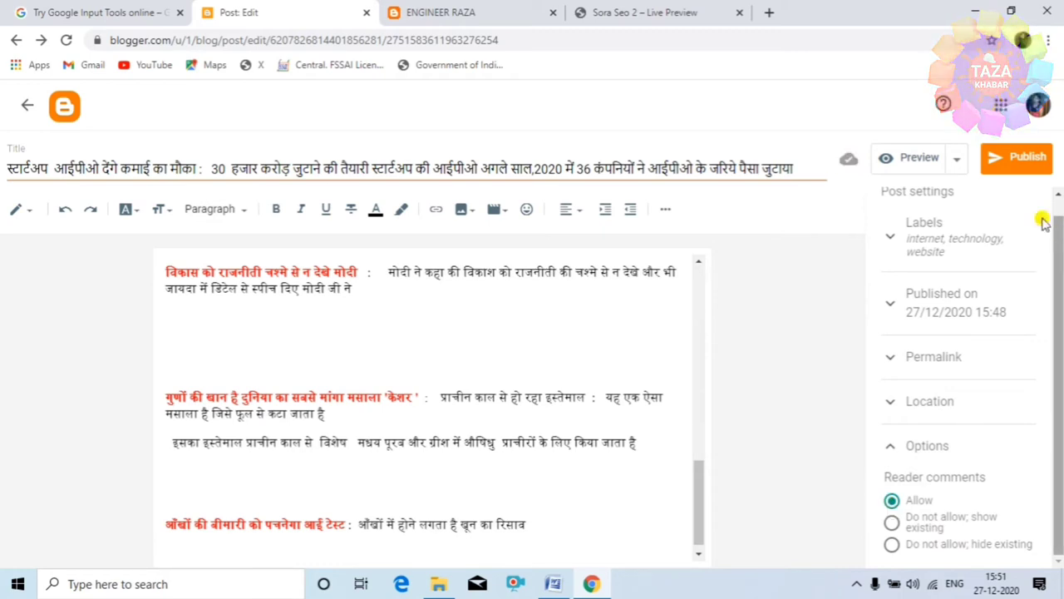
{"action": "left_click", "coordinate": [1023, 158]}
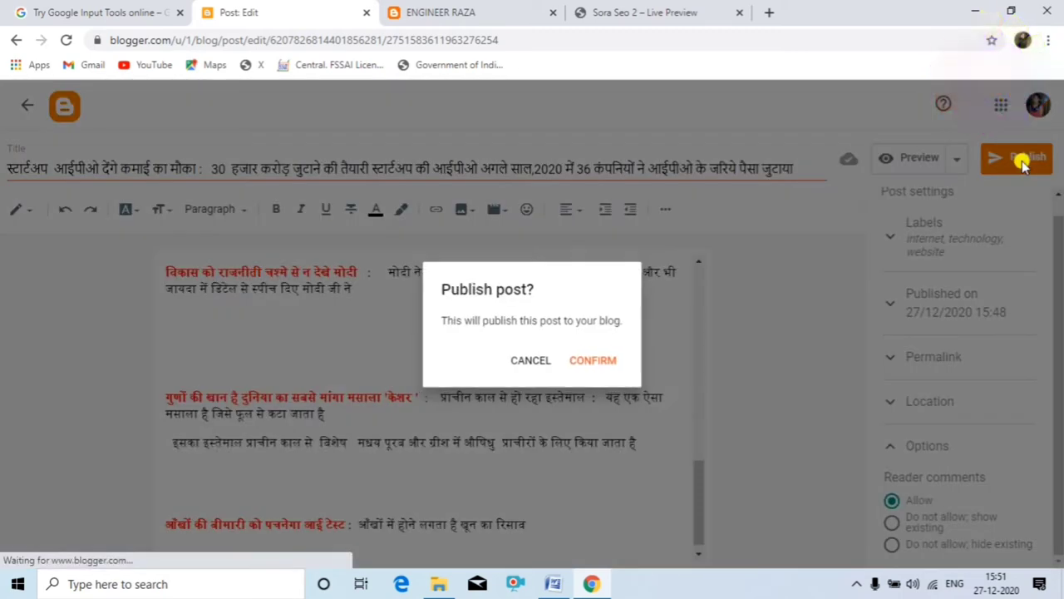
{"action": "left_click", "coordinate": [598, 364]}
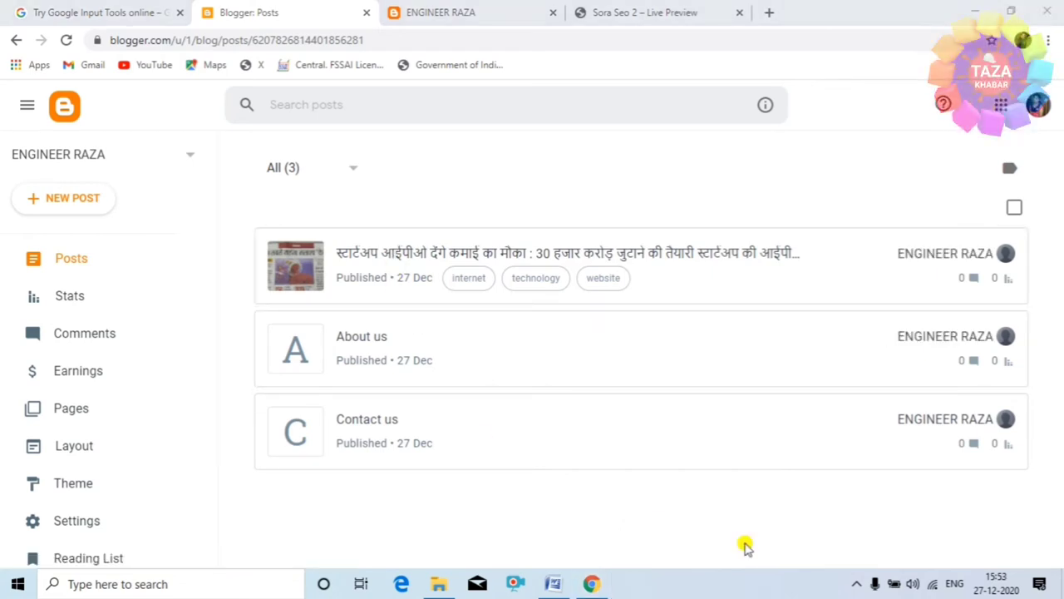
Reload the live blog's home page and examine how the new post appears in the featured and recent posts sections
{"action": "left_click", "coordinate": [440, 13]}
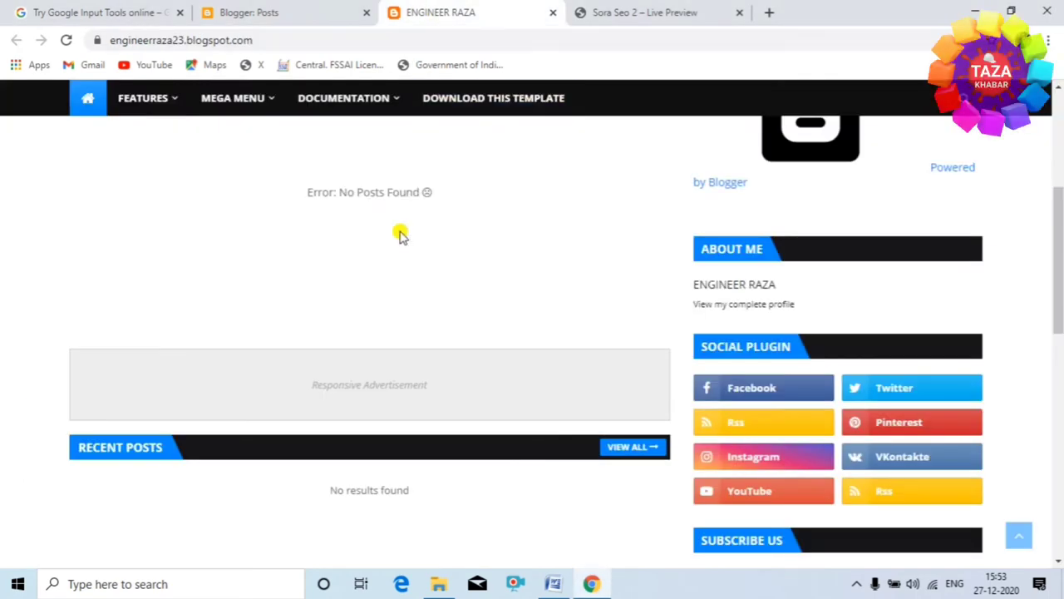
{"action": "left_click", "coordinate": [67, 40]}
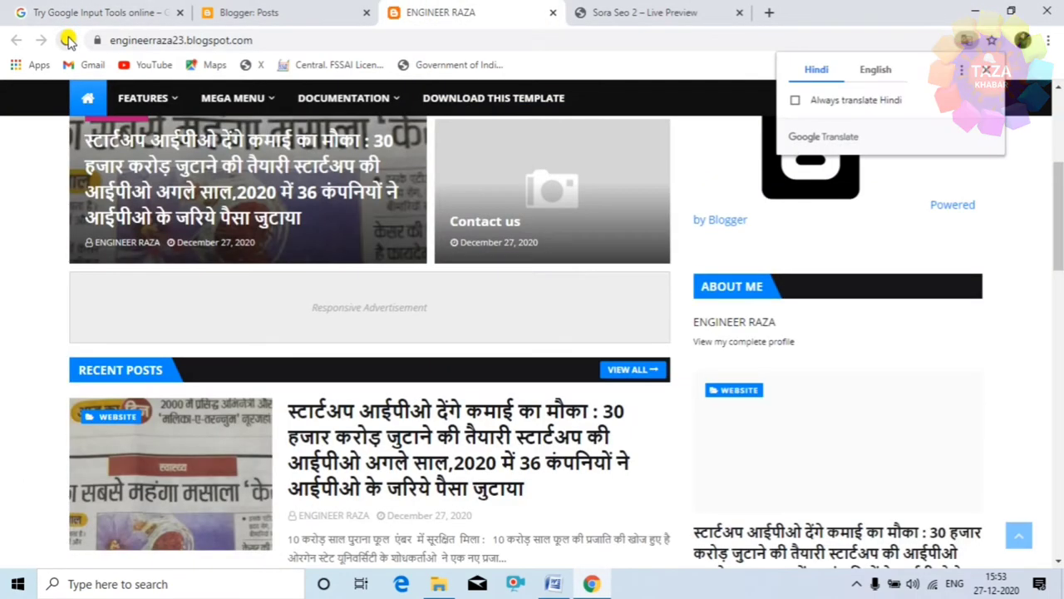
{"action": "scroll", "coordinate": [383, 325], "scroll_direction": "up", "scroll_amount": 5}
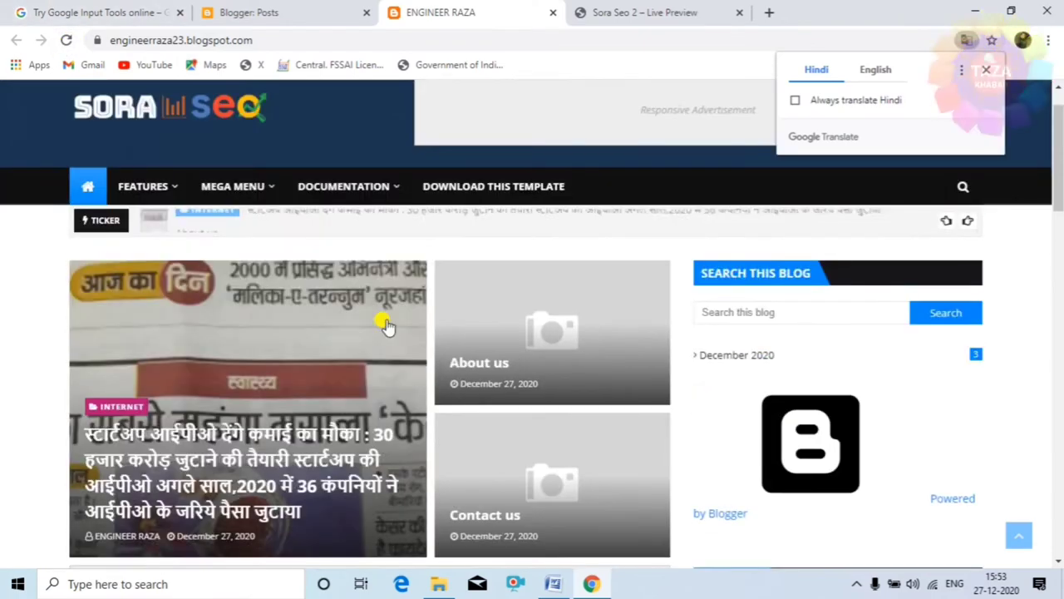
{"action": "scroll", "coordinate": [376, 337], "scroll_direction": "down", "scroll_amount": 10}
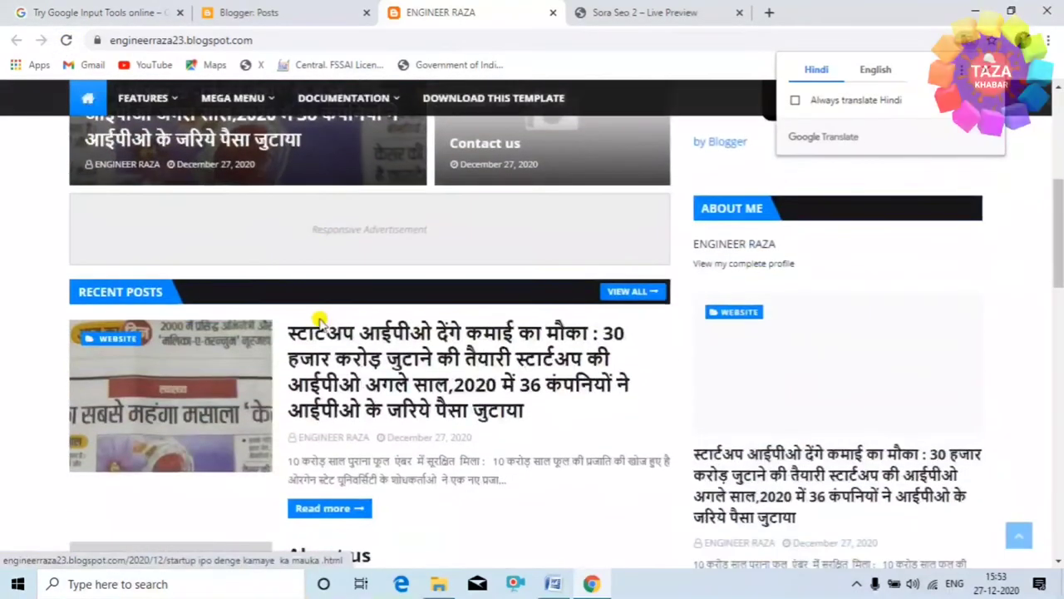
{"action": "scroll", "coordinate": [423, 334], "scroll_direction": "up", "scroll_amount": 4}
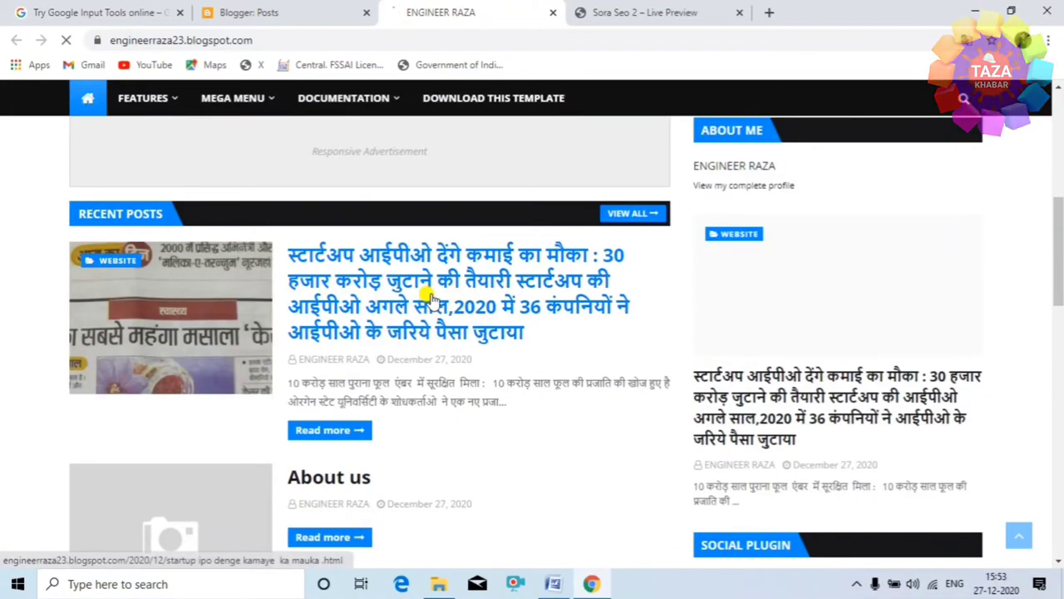
Open the published startup IPO post on the live blog and examine its title, image, news sections and tags
{"action": "left_click", "coordinate": [422, 292]}
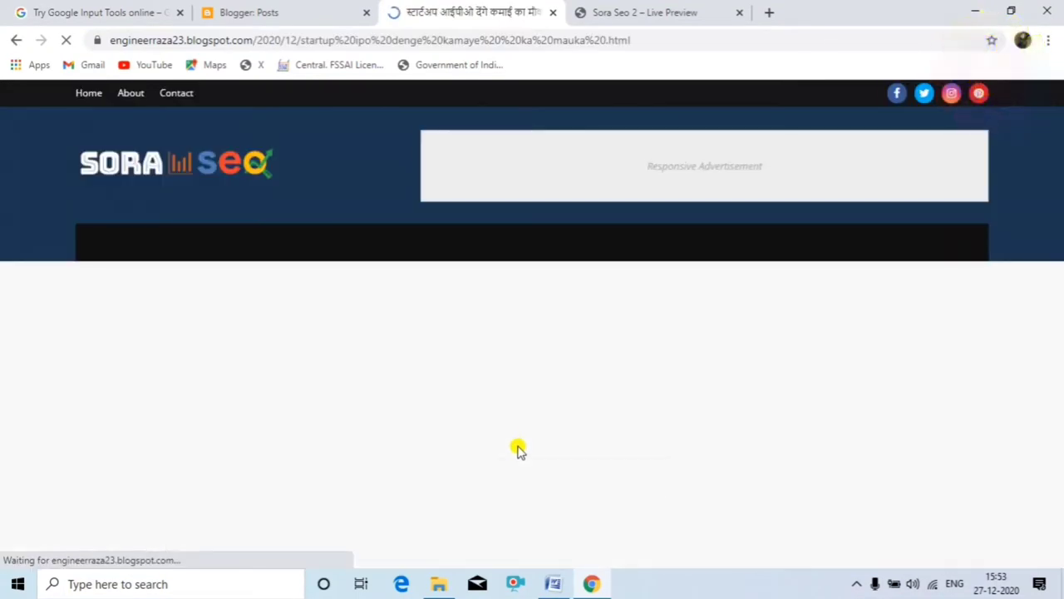
{"action": "scroll", "coordinate": [465, 428], "scroll_direction": "down", "scroll_amount": 3}
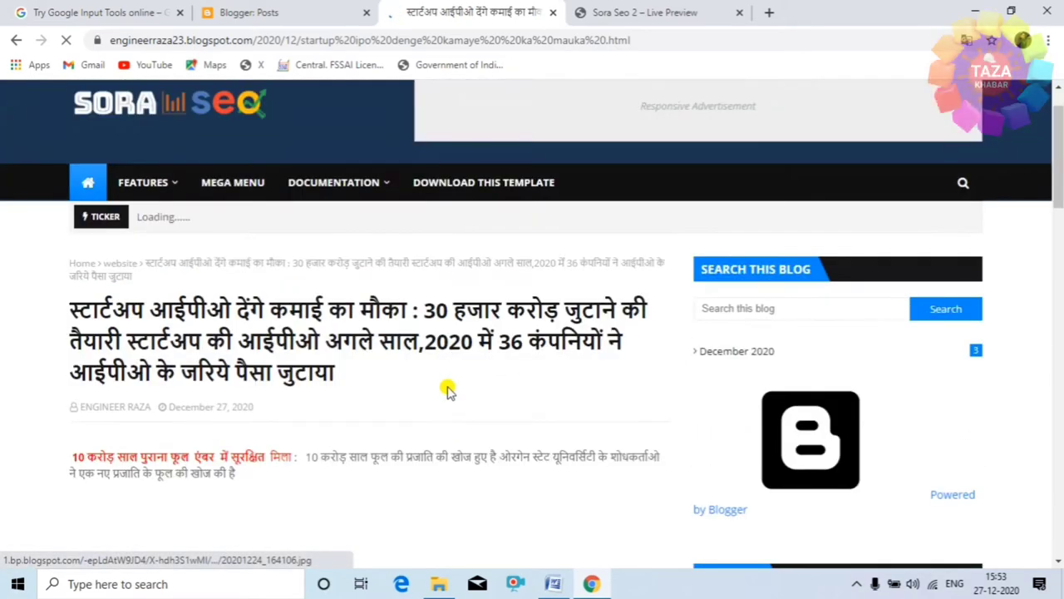
{"action": "scroll", "coordinate": [431, 396], "scroll_direction": "down", "scroll_amount": 2}
{"action": "scroll", "coordinate": [431, 397], "scroll_direction": "down", "scroll_amount": 10}
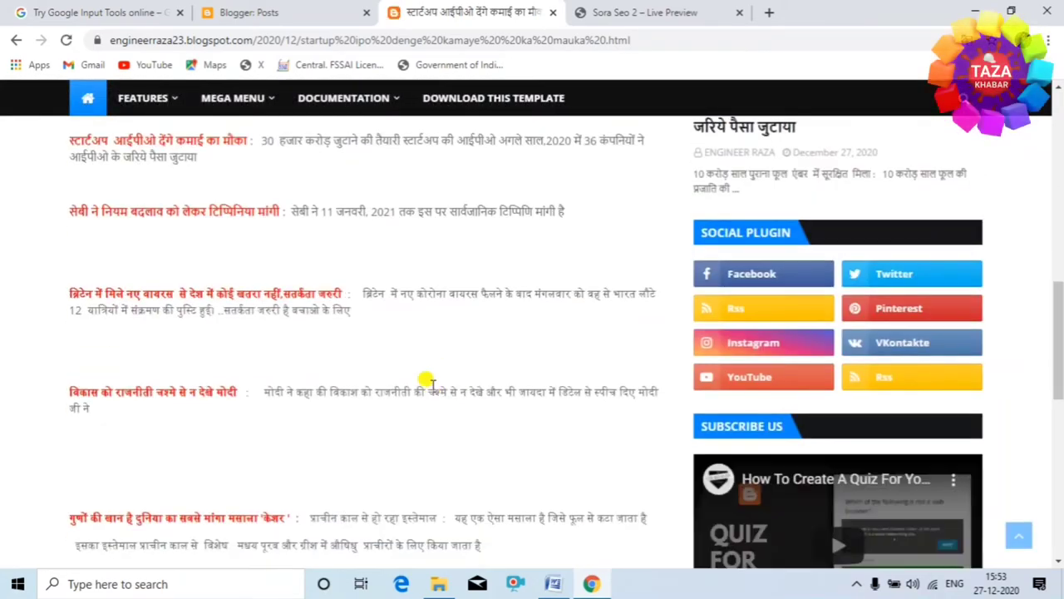
{"action": "scroll", "coordinate": [439, 399], "scroll_direction": "up", "scroll_amount": 5}
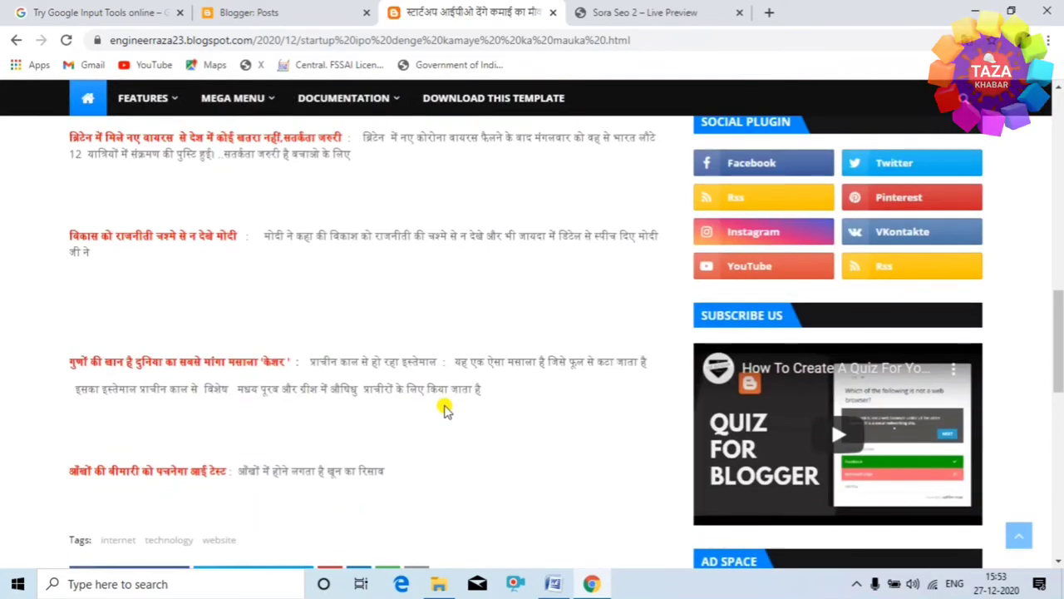
{"action": "scroll", "coordinate": [444, 409], "scroll_direction": "up", "scroll_amount": 10}
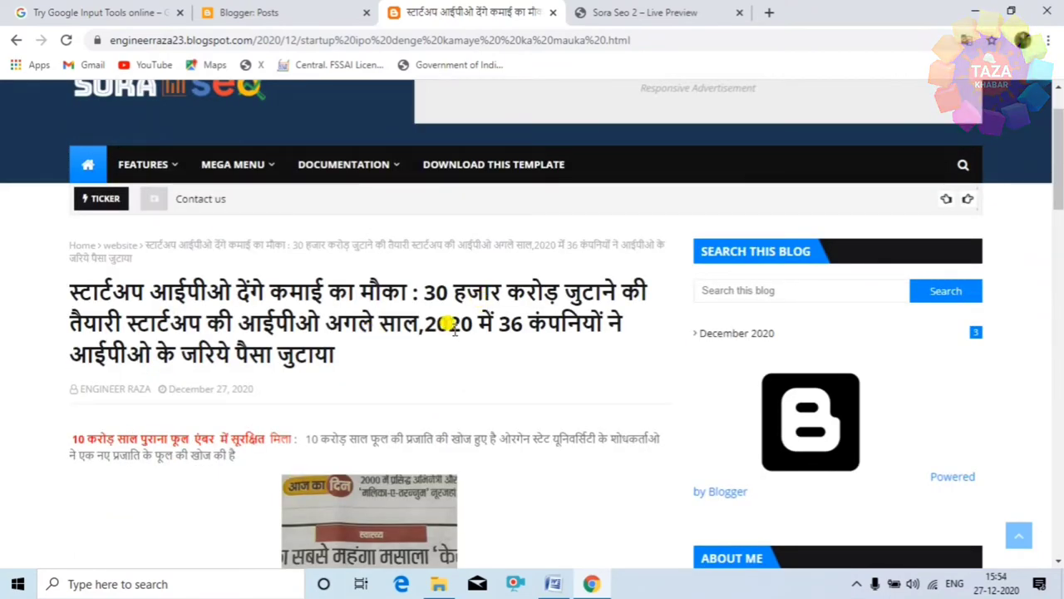
{"action": "scroll", "coordinate": [454, 329], "scroll_direction": "down", "scroll_amount": 8}
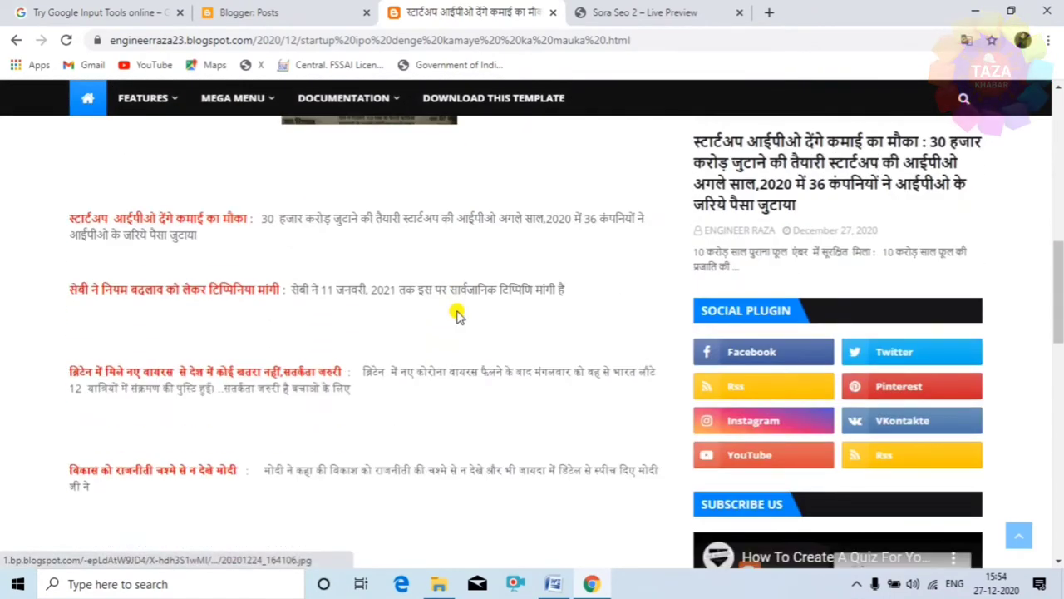
{"action": "scroll", "coordinate": [456, 315], "scroll_direction": "down", "scroll_amount": 5}
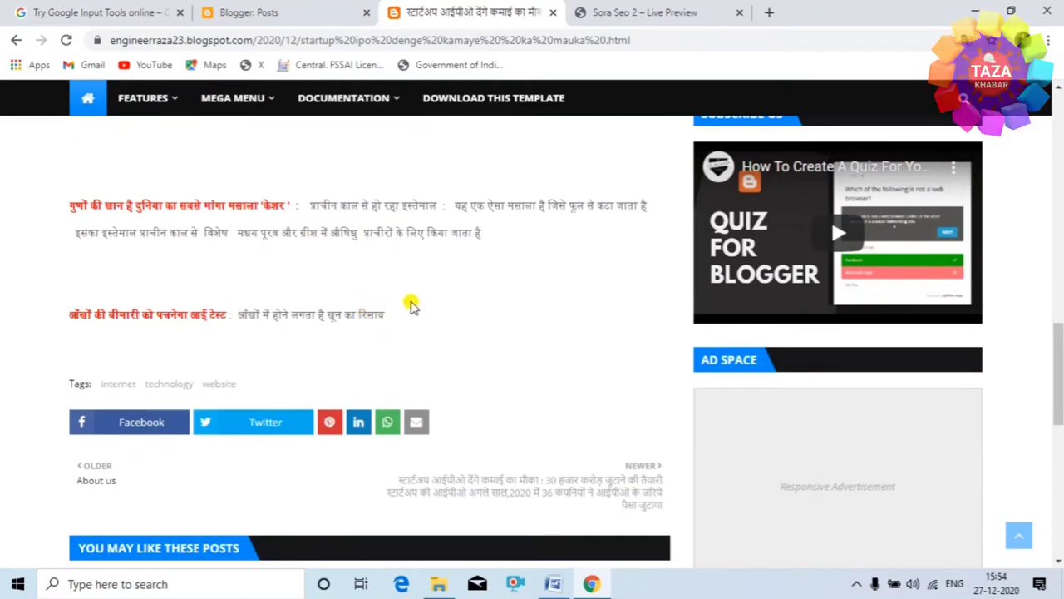
{"action": "scroll", "coordinate": [458, 302], "scroll_direction": "up", "scroll_amount": 4}
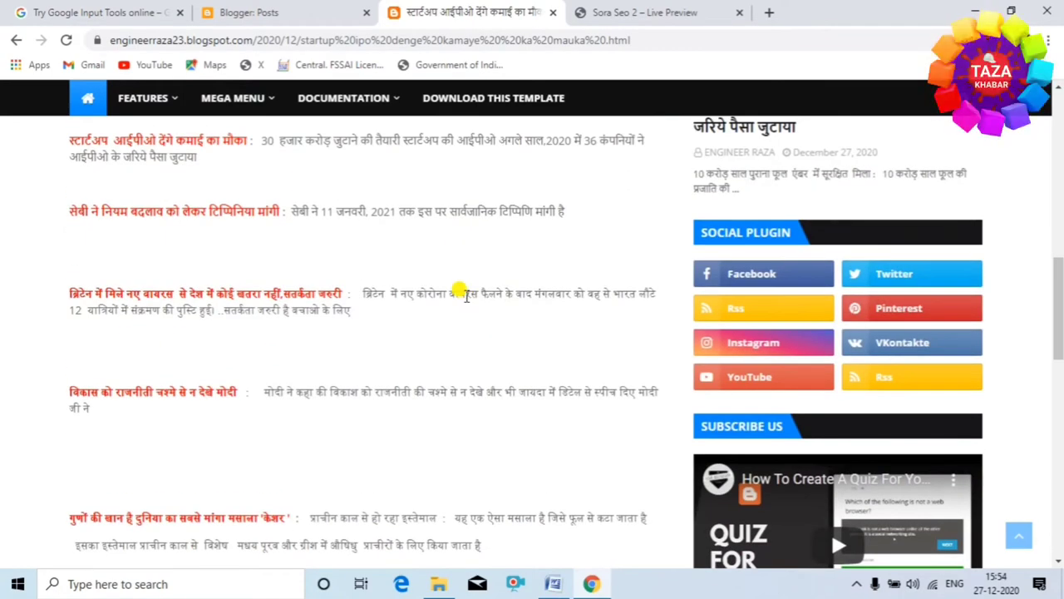
{"action": "scroll", "coordinate": [454, 296], "scroll_direction": "down", "scroll_amount": 4}
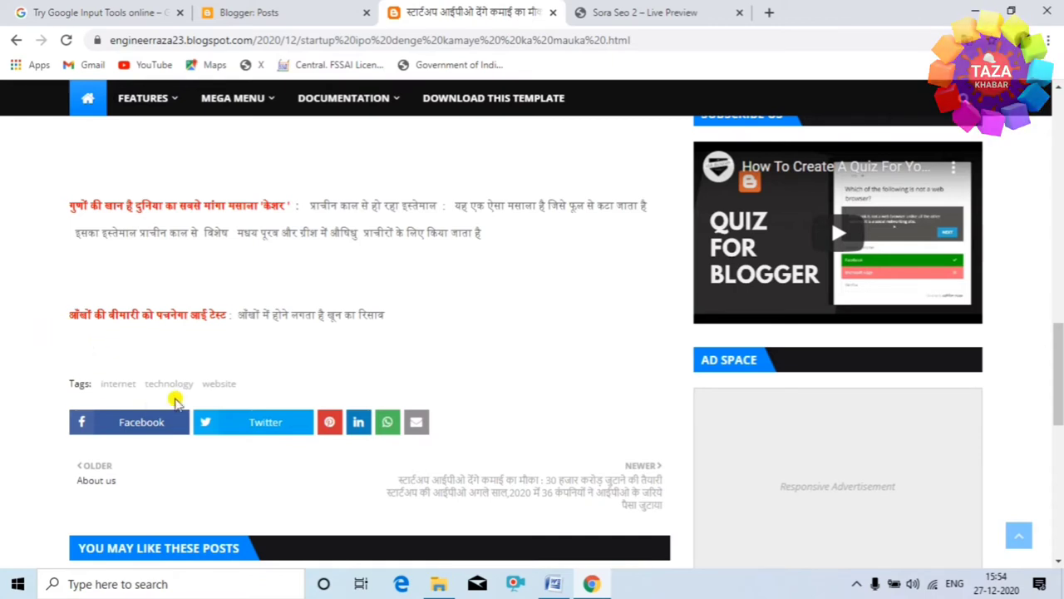
Examine the share links, related posts and comment section below the published post
{"action": "scroll", "coordinate": [422, 449], "scroll_direction": "down", "scroll_amount": 3}
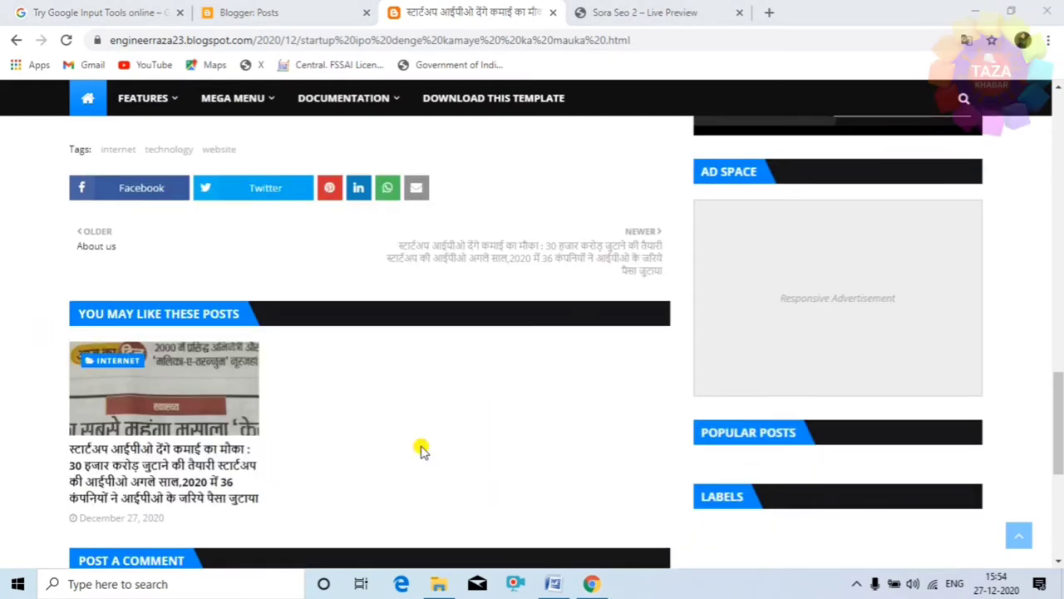
{"action": "scroll", "coordinate": [262, 440], "scroll_direction": "down", "scroll_amount": 2}
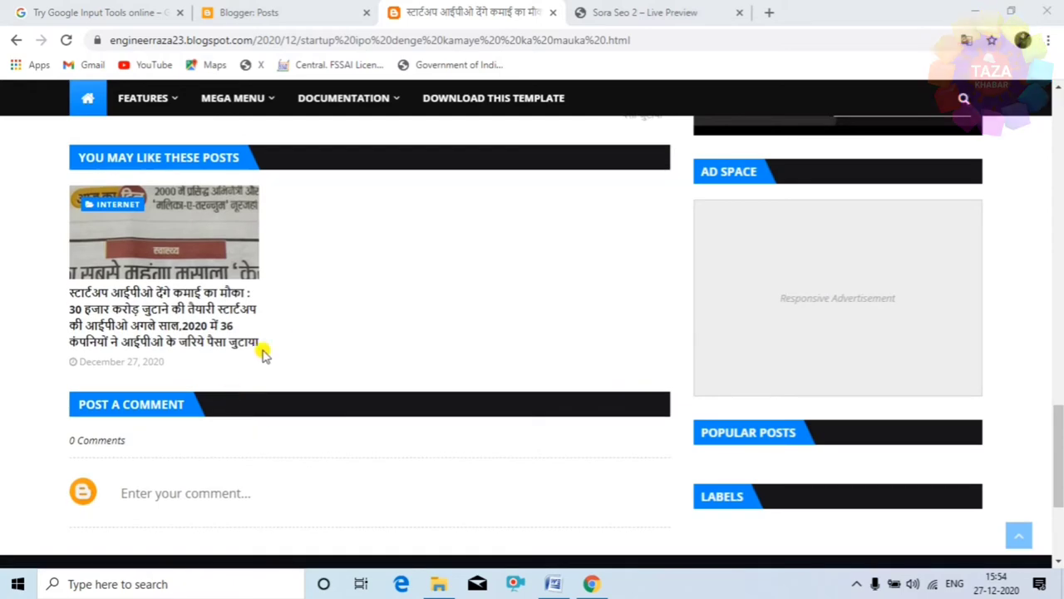
{"action": "scroll", "coordinate": [197, 416], "scroll_direction": "up", "scroll_amount": 2}
{"action": "scroll", "coordinate": [308, 419], "scroll_direction": "down", "scroll_amount": 1}
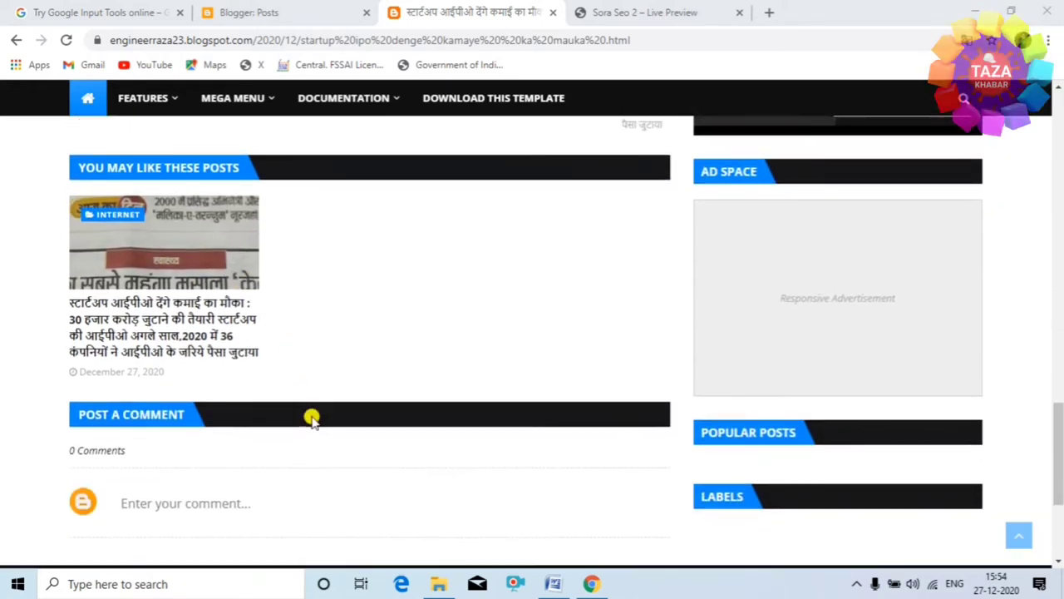
{"action": "scroll", "coordinate": [331, 422], "scroll_direction": "up", "scroll_amount": 1}
{"action": "scroll", "coordinate": [332, 420], "scroll_direction": "down", "scroll_amount": 3}
{"action": "scroll", "coordinate": [414, 326], "scroll_direction": "up", "scroll_amount": 2}
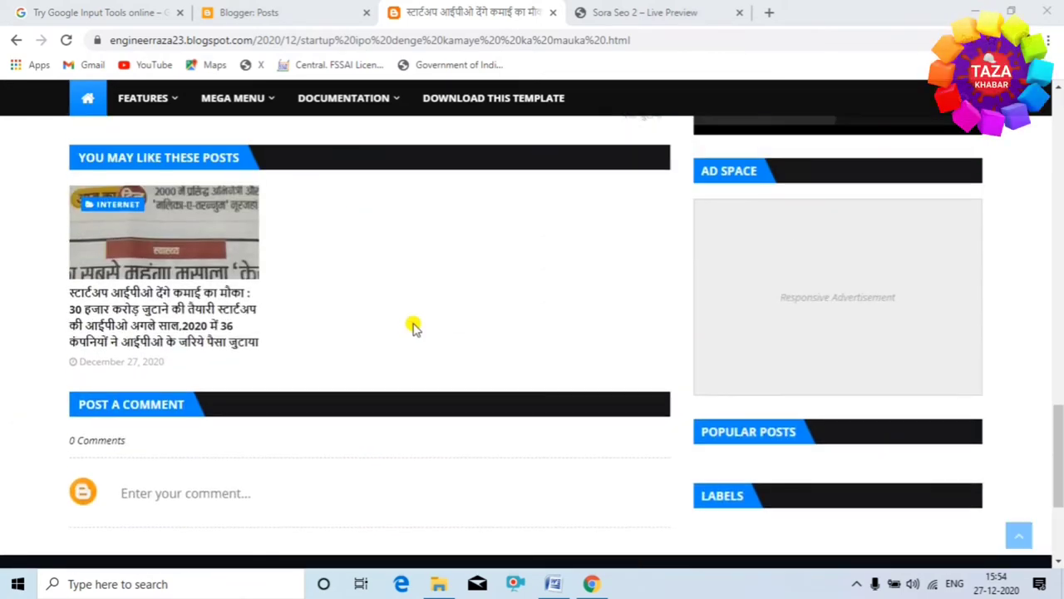
Review the whole published post again, from its header and image to the tags and sidebar widgets
{"action": "scroll", "coordinate": [414, 325], "scroll_direction": "up", "scroll_amount": 3}
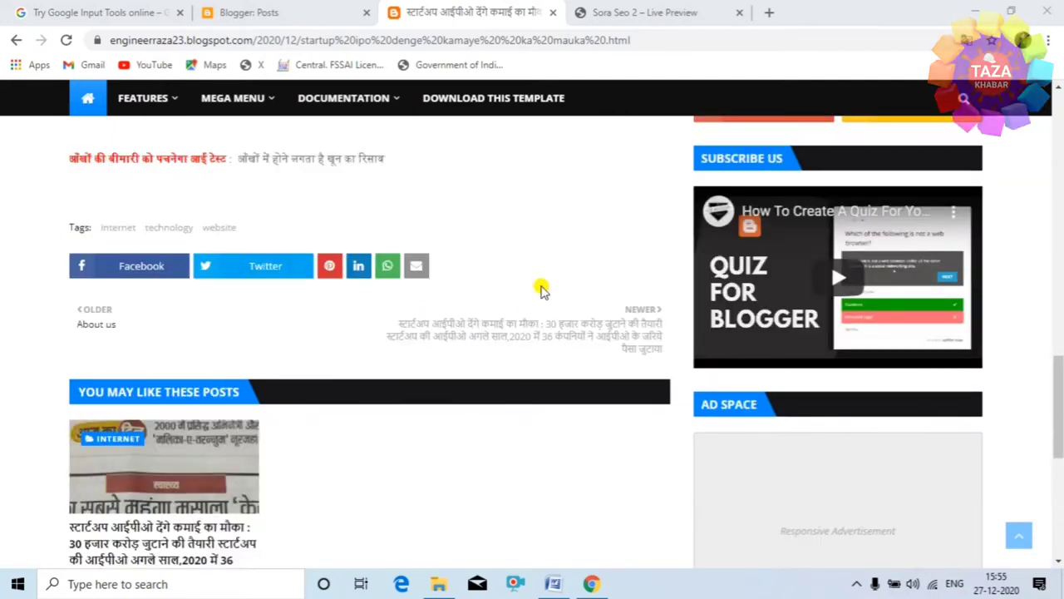
{"action": "scroll", "coordinate": [405, 430], "scroll_direction": "up", "scroll_amount": 3}
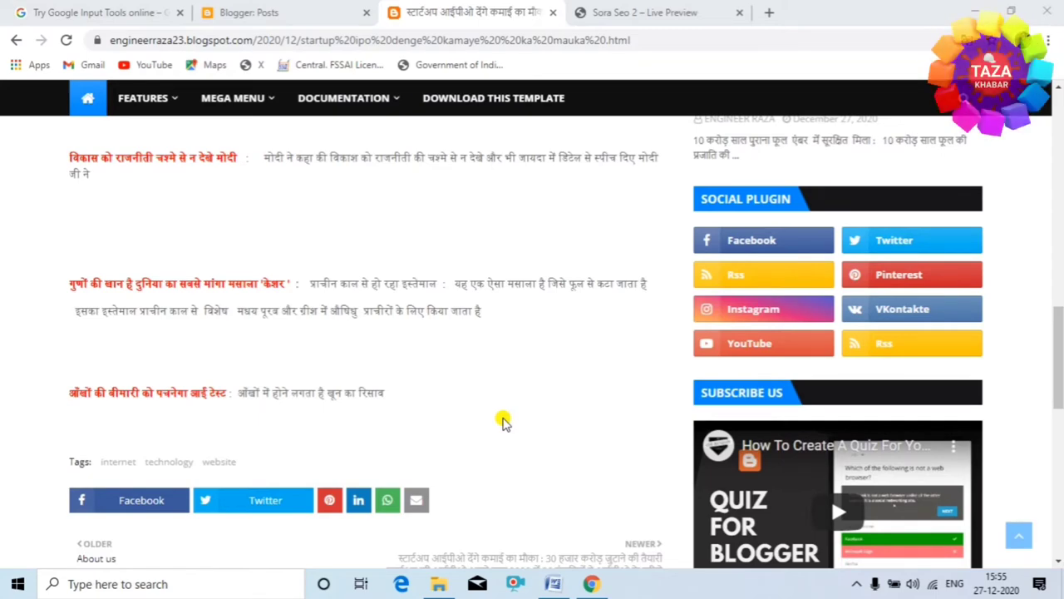
{"action": "scroll", "coordinate": [503, 422], "scroll_direction": "up", "scroll_amount": 6}
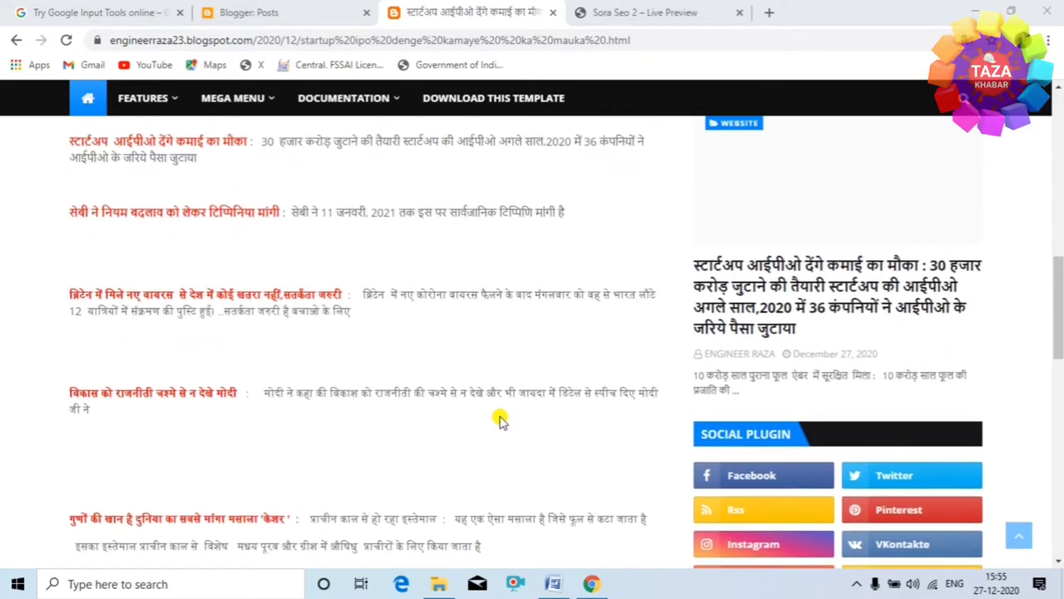
{"action": "scroll", "coordinate": [468, 408], "scroll_direction": "down", "scroll_amount": 6}
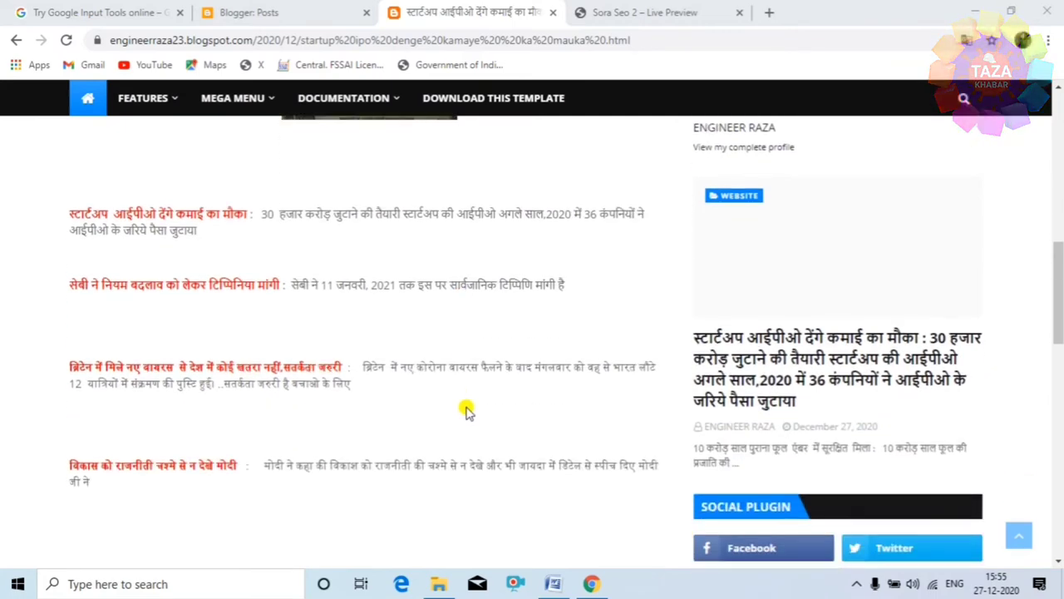
{"action": "scroll", "coordinate": [470, 414], "scroll_direction": "down", "scroll_amount": 4}
{"action": "scroll", "coordinate": [475, 411], "scroll_direction": "up", "scroll_amount": 2}
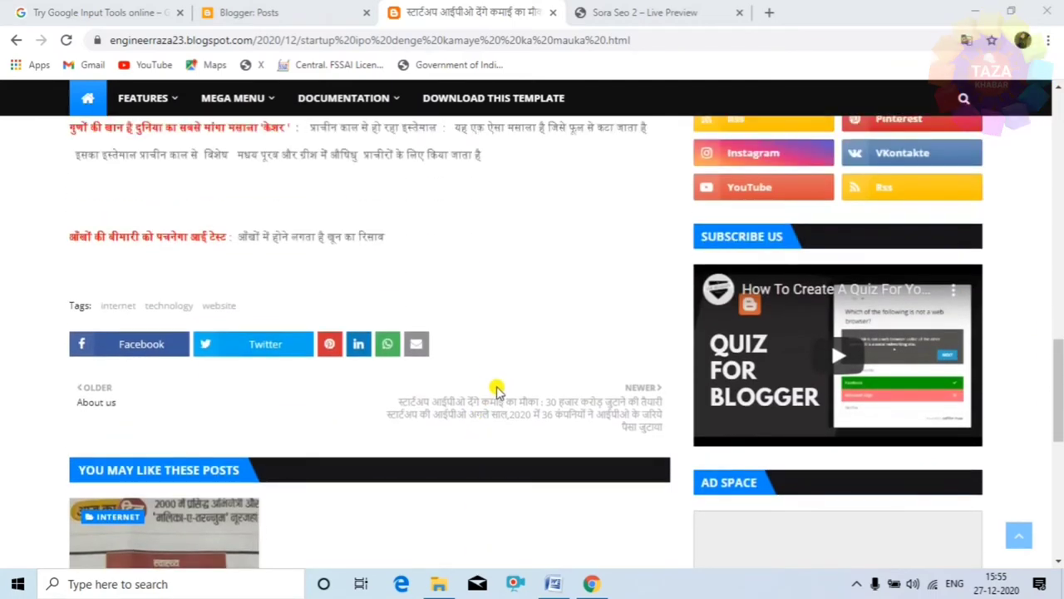
{"action": "scroll", "coordinate": [468, 382], "scroll_direction": "up", "scroll_amount": 10}
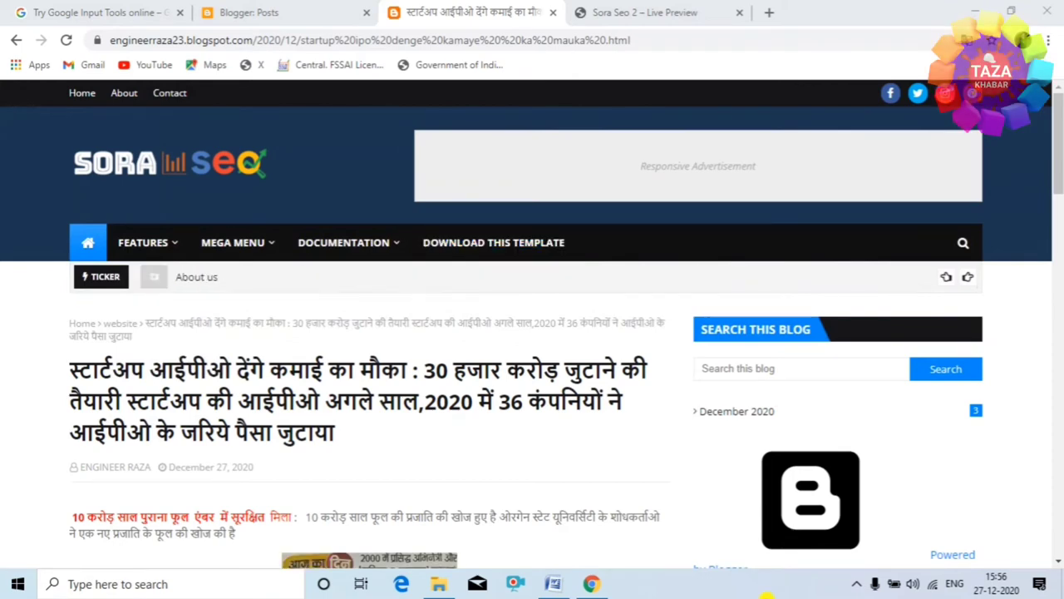
{"action": "scroll", "coordinate": [869, 510], "scroll_direction": "down", "scroll_amount": 10}
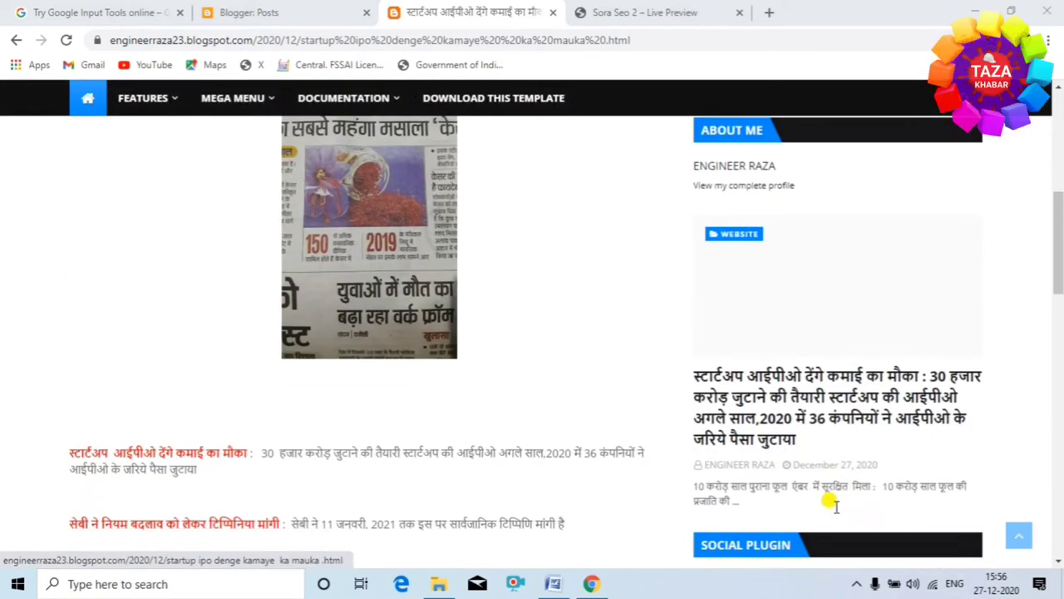
{"action": "scroll", "coordinate": [832, 507], "scroll_direction": "down", "scroll_amount": 4}
{"action": "scroll", "coordinate": [829, 506], "scroll_direction": "down", "scroll_amount": 1}
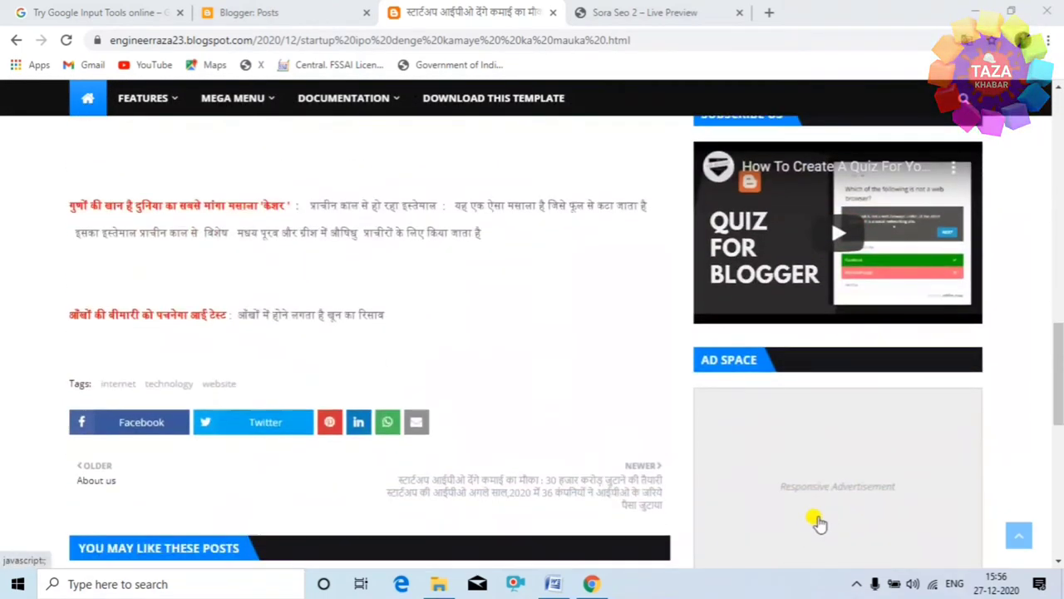
{"action": "scroll", "coordinate": [823, 515], "scroll_direction": "up", "scroll_amount": 3}
{"action": "scroll", "coordinate": [748, 536], "scroll_direction": "up", "scroll_amount": 3}
{"action": "scroll", "coordinate": [769, 524], "scroll_direction": "down", "scroll_amount": 5}
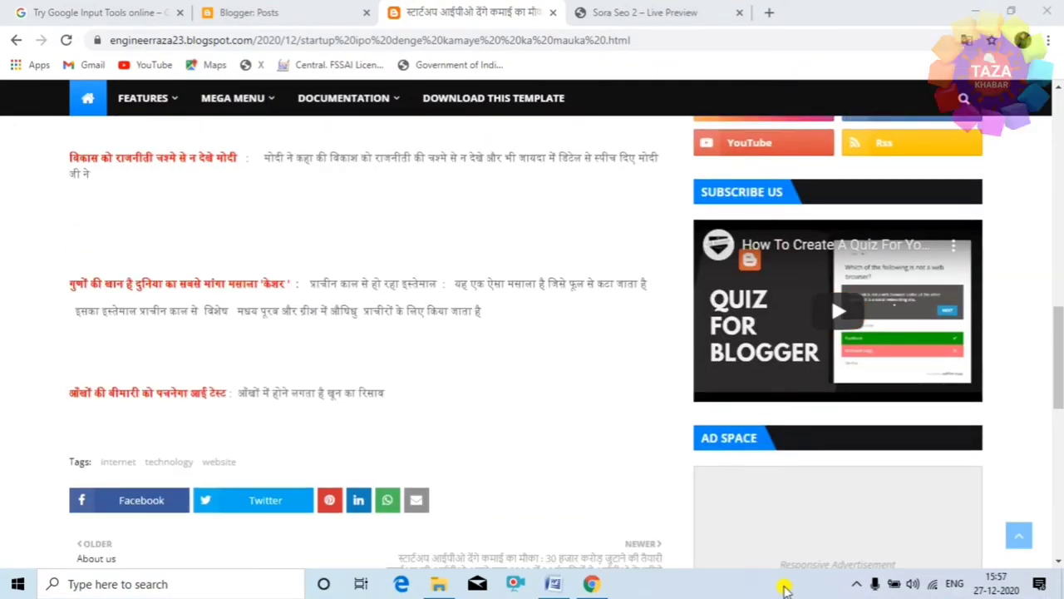
Open the blog's layout and examine the theme options, top navigation, social and header gadgets
{"action": "left_click", "coordinate": [291, 15]}
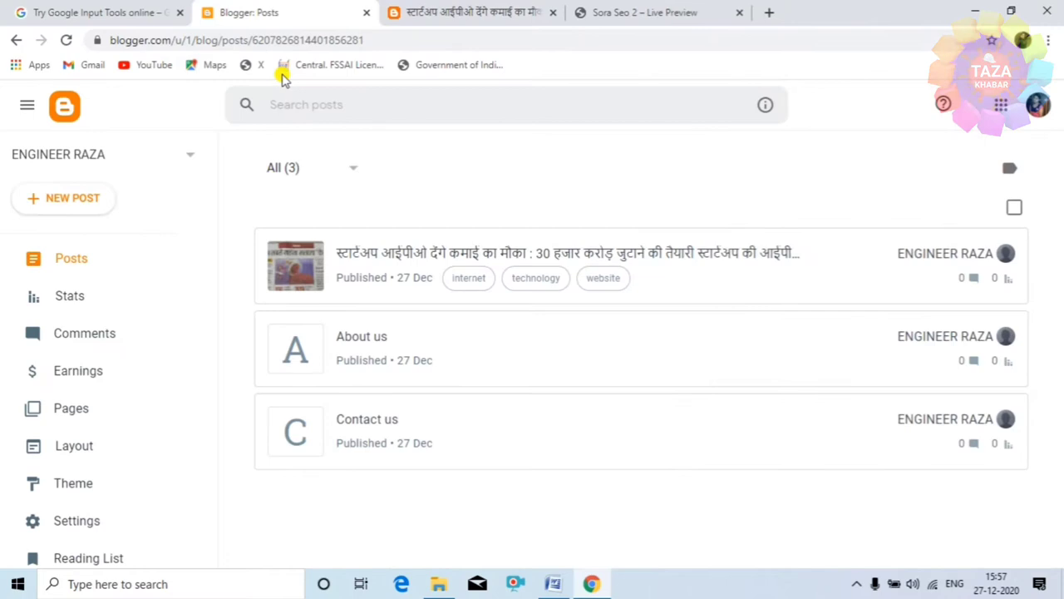
{"action": "left_click", "coordinate": [76, 447]}
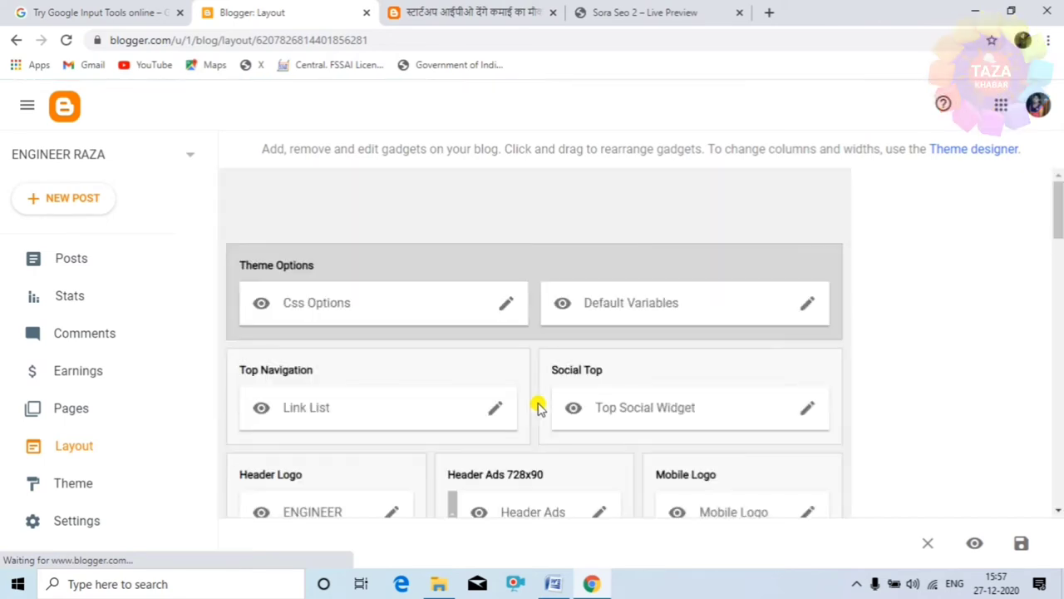
{"action": "scroll", "coordinate": [538, 399], "scroll_direction": "down", "scroll_amount": 3}
{"action": "scroll", "coordinate": [539, 391], "scroll_direction": "up", "scroll_amount": 4}
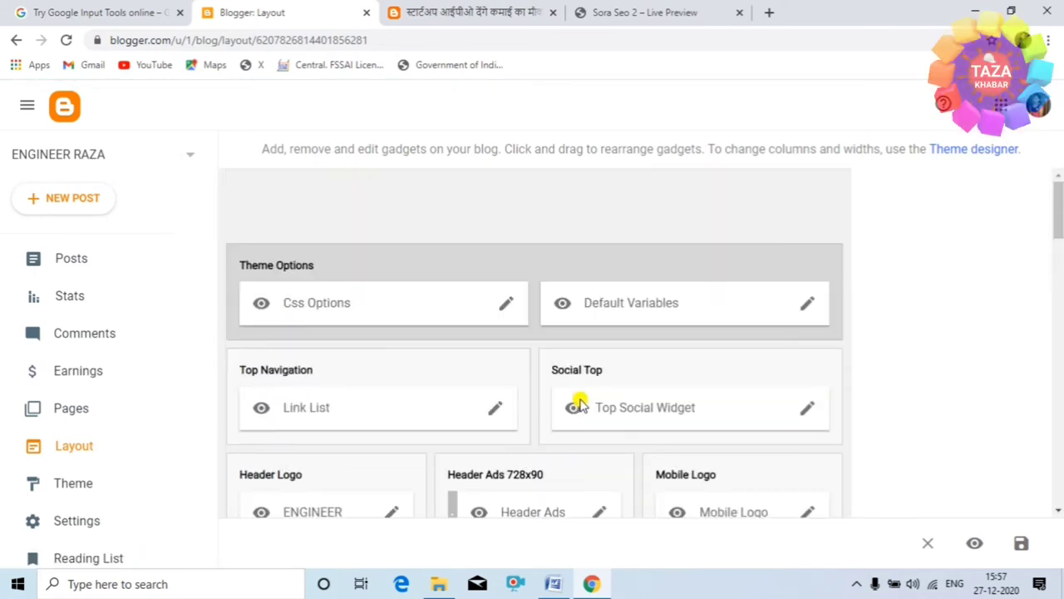
{"action": "scroll", "coordinate": [572, 403], "scroll_direction": "down", "scroll_amount": 2}
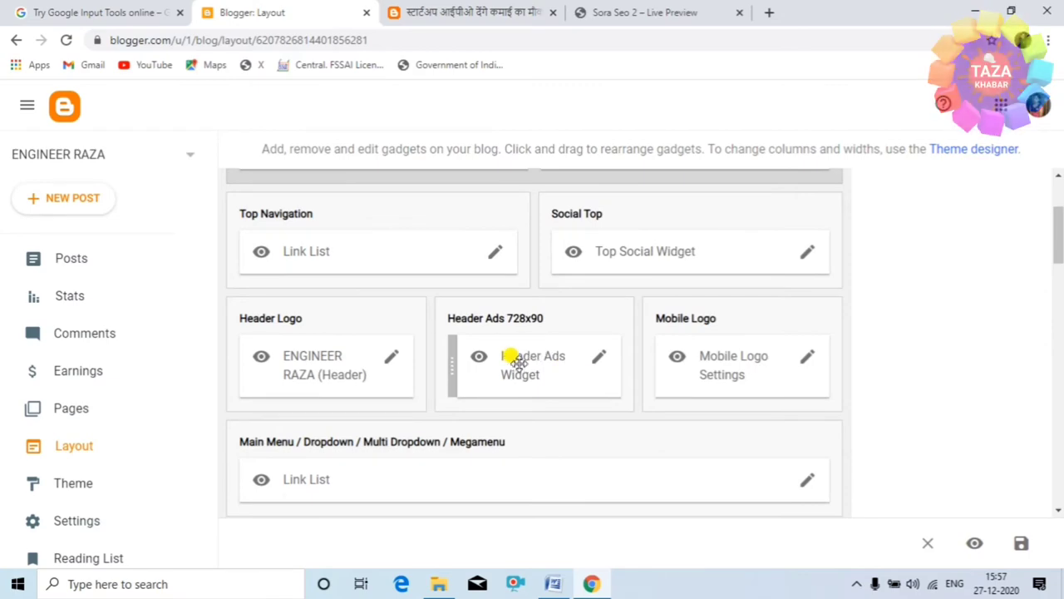
Compare the layout's top gadgets with the live post's header, locating the top navigation links and social icons
{"action": "left_click", "coordinate": [474, 14]}
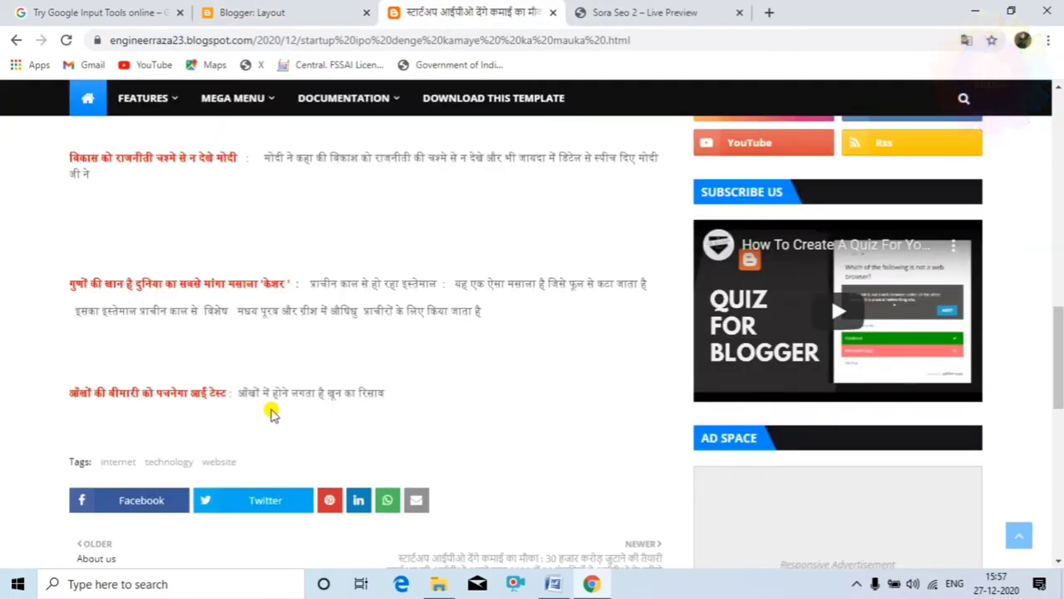
{"action": "scroll", "coordinate": [571, 421], "scroll_direction": "up", "scroll_amount": 5}
{"action": "left_click", "coordinate": [301, 10]}
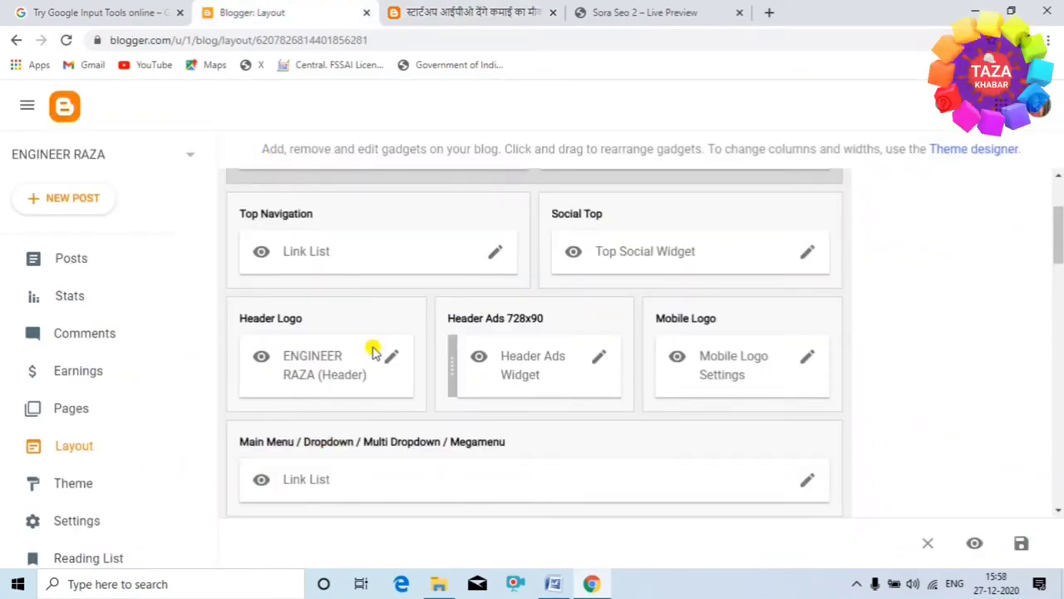
{"action": "scroll", "coordinate": [424, 416], "scroll_direction": "up", "scroll_amount": 3}
{"action": "left_click", "coordinate": [503, 13]}
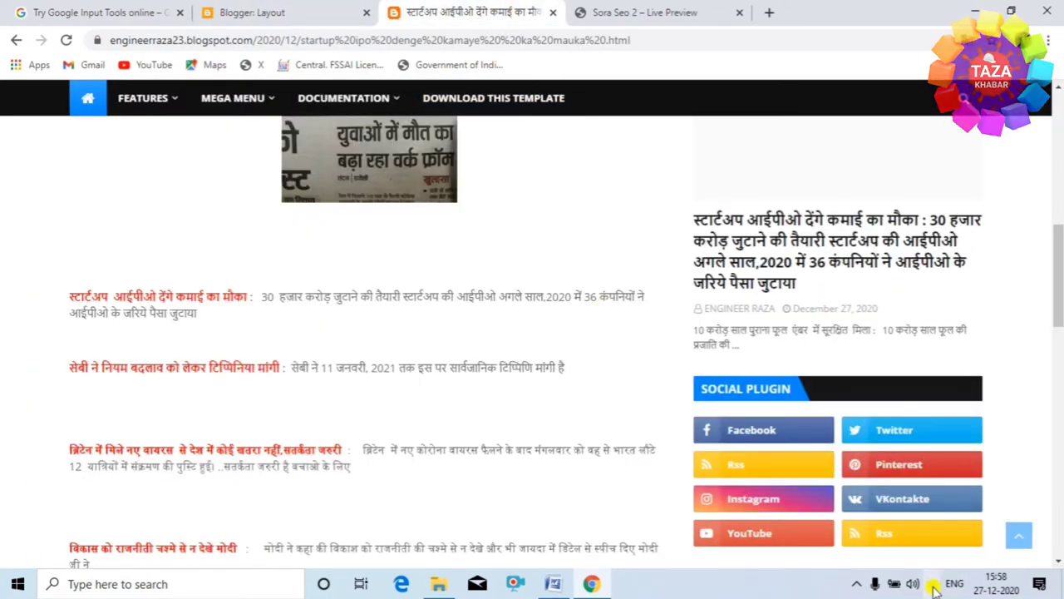
{"action": "left_click", "coordinate": [275, 13]}
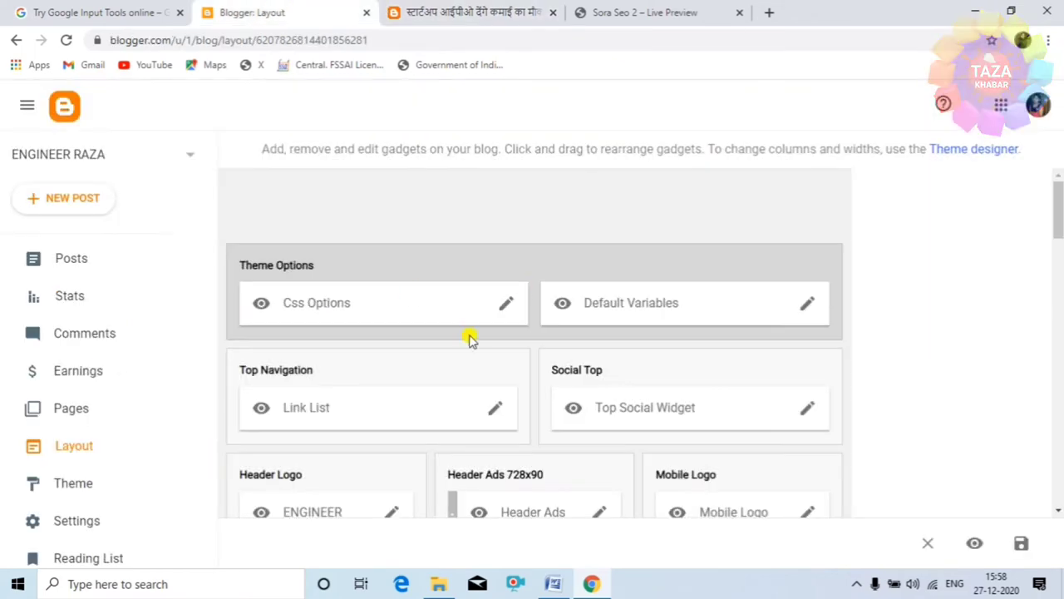
{"action": "key", "text": "ctrl+Tab"}
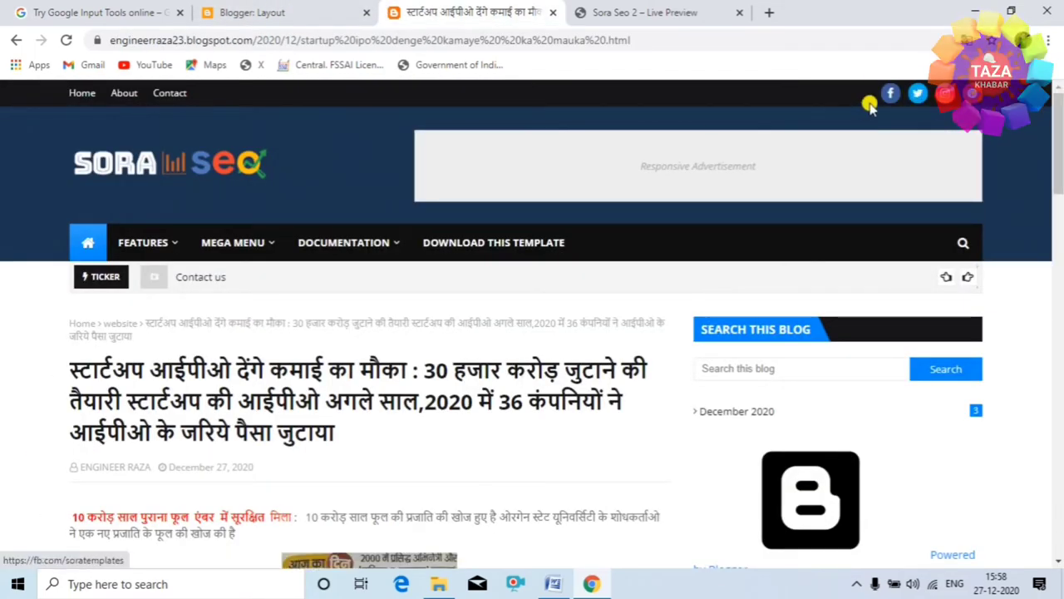
{"action": "left_click", "coordinate": [279, 10]}
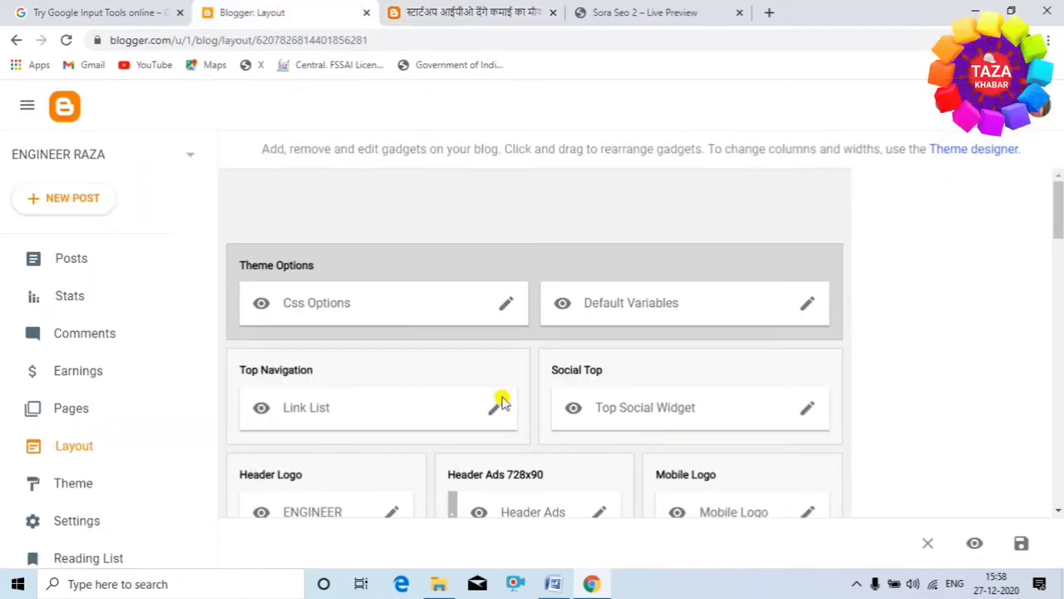
{"action": "left_click", "coordinate": [778, 588]}
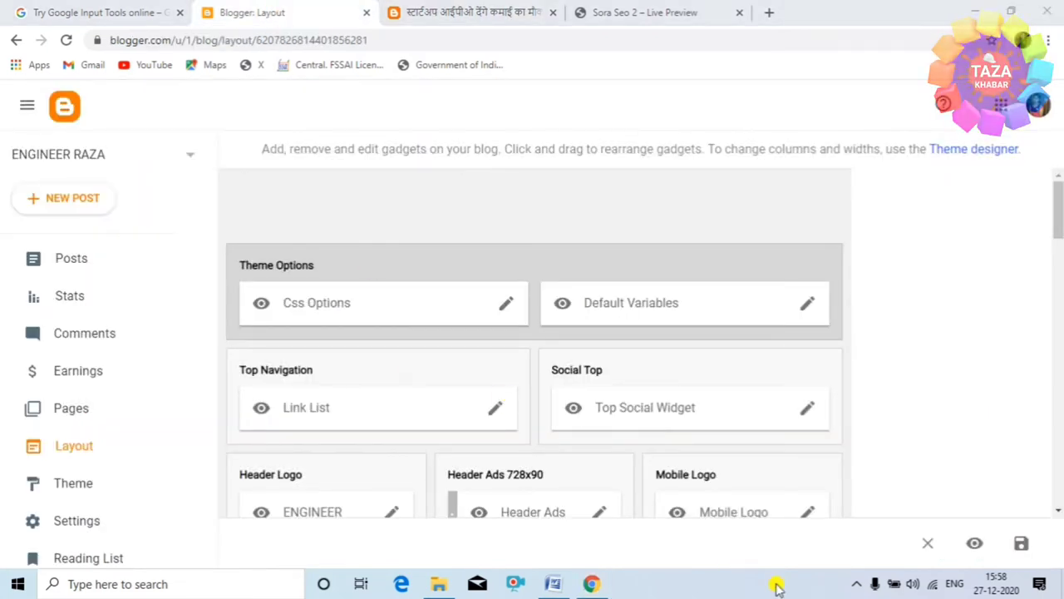
In the Top Social Widget, keep the link list shown, set the facebook link's URL to the blog owner's Facebook profile and save the gadget
{"action": "left_click", "coordinate": [807, 409]}
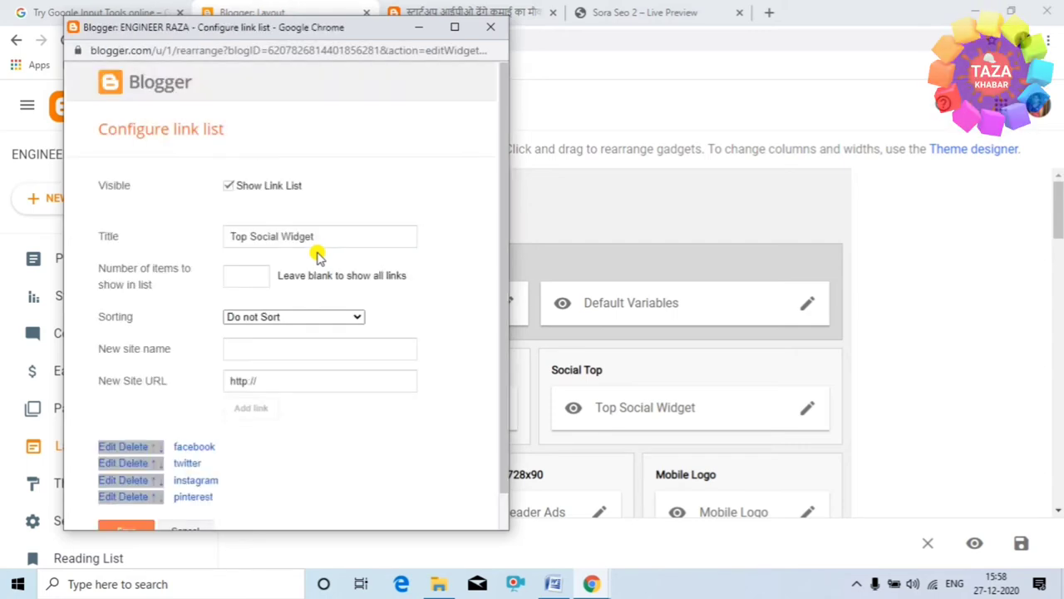
{"action": "scroll", "coordinate": [277, 238], "scroll_direction": "down", "scroll_amount": 1}
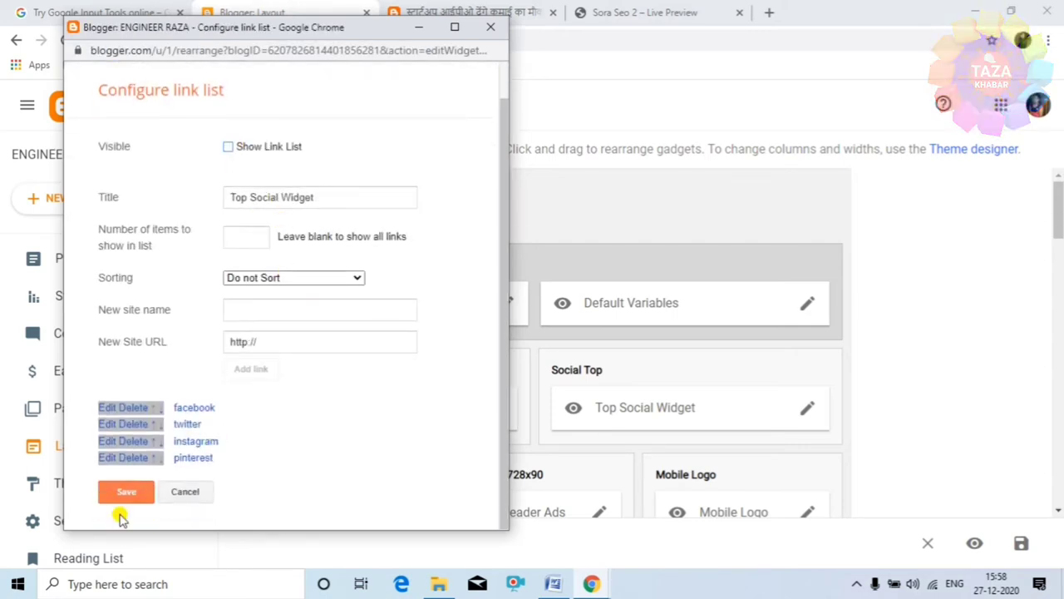
{"action": "left_click", "coordinate": [129, 496]}
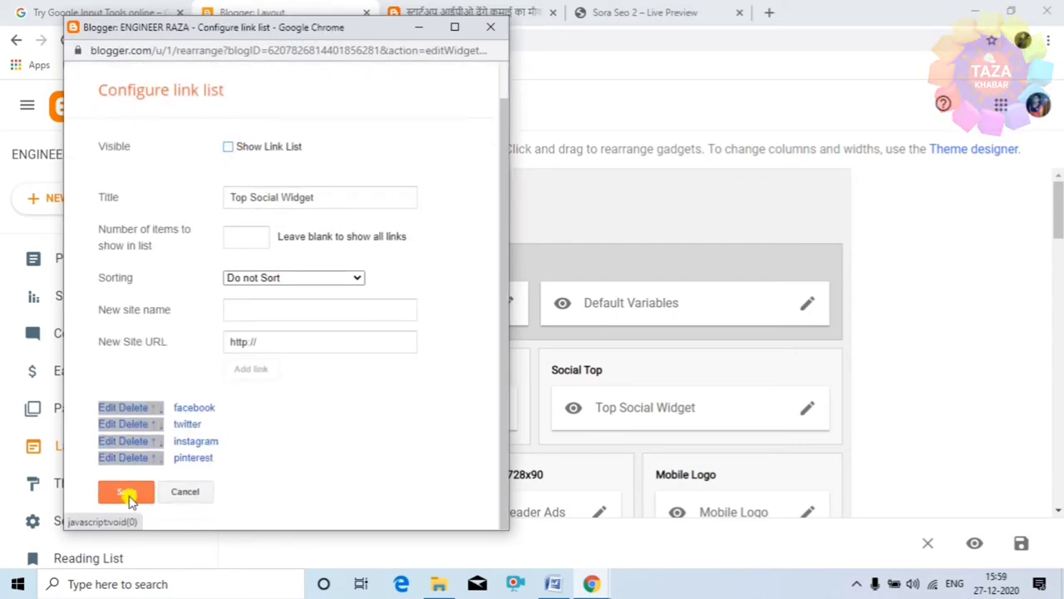
{"action": "left_click", "coordinate": [227, 147]}
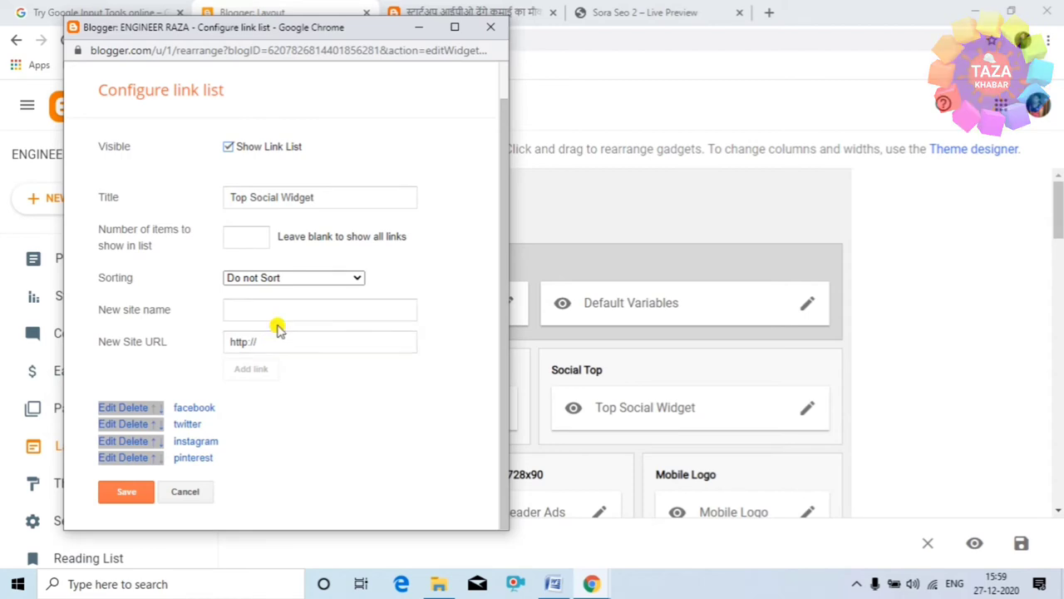
{"action": "left_click", "coordinate": [782, 591]}
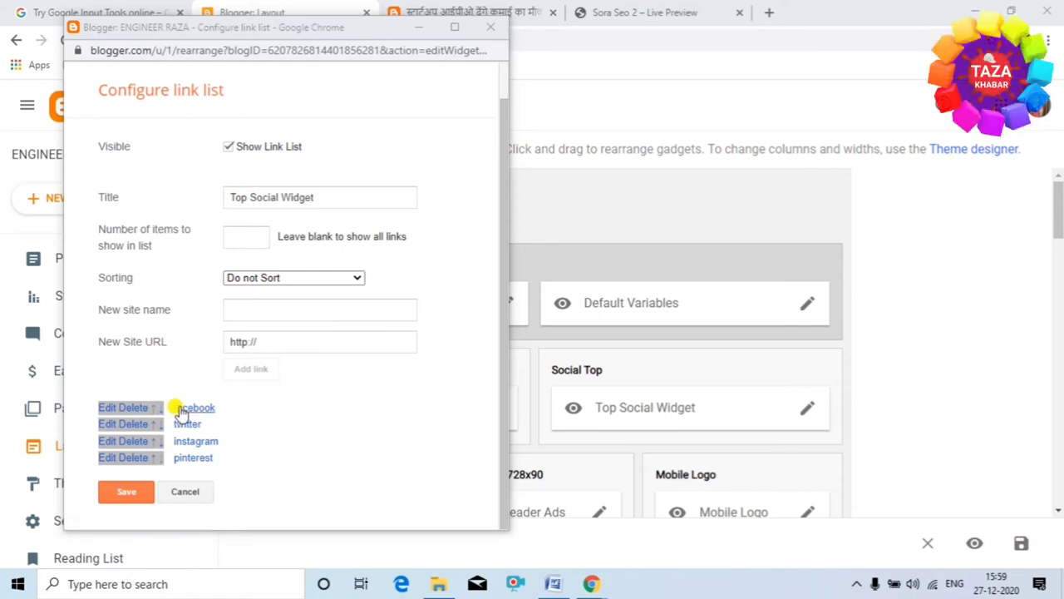
{"action": "left_click", "coordinate": [128, 415]}
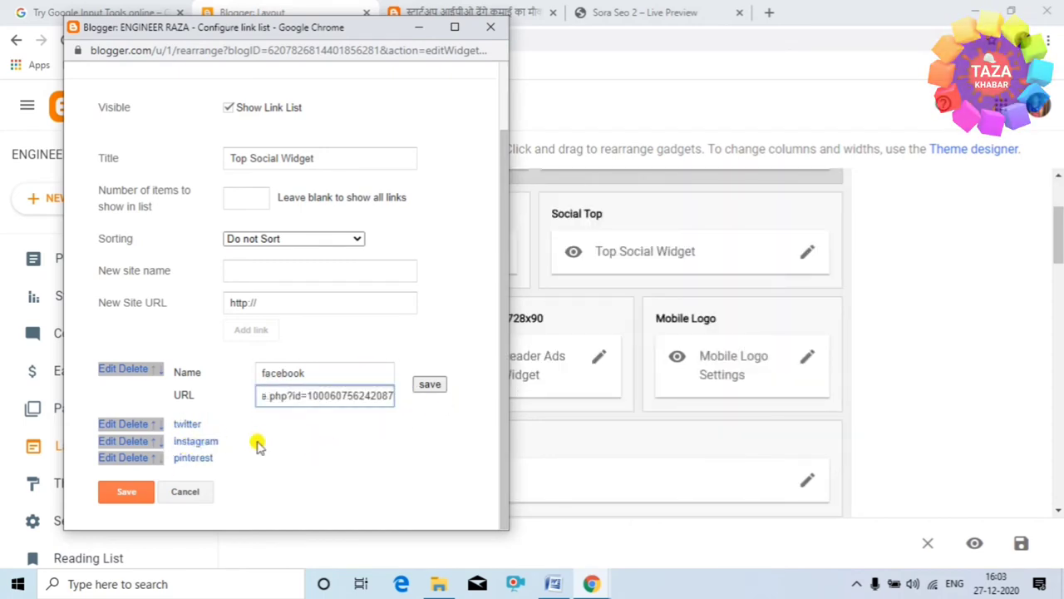
{"action": "left_click", "coordinate": [121, 495]}
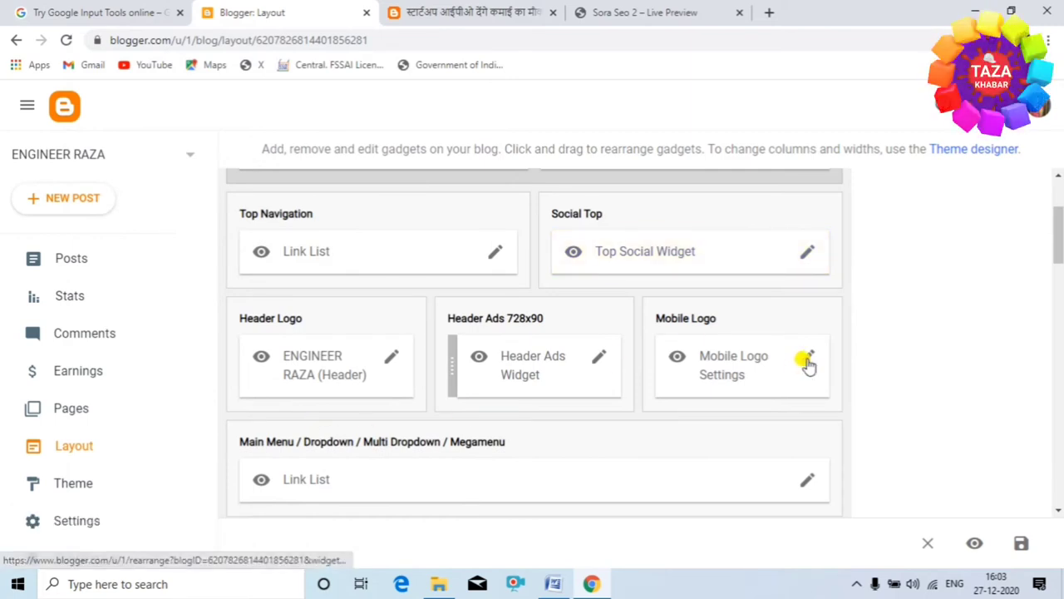
Edit the twitter link in the Top Social Widget, giving it the Twitter profile URL, and save that link
{"action": "left_click", "coordinate": [805, 258]}
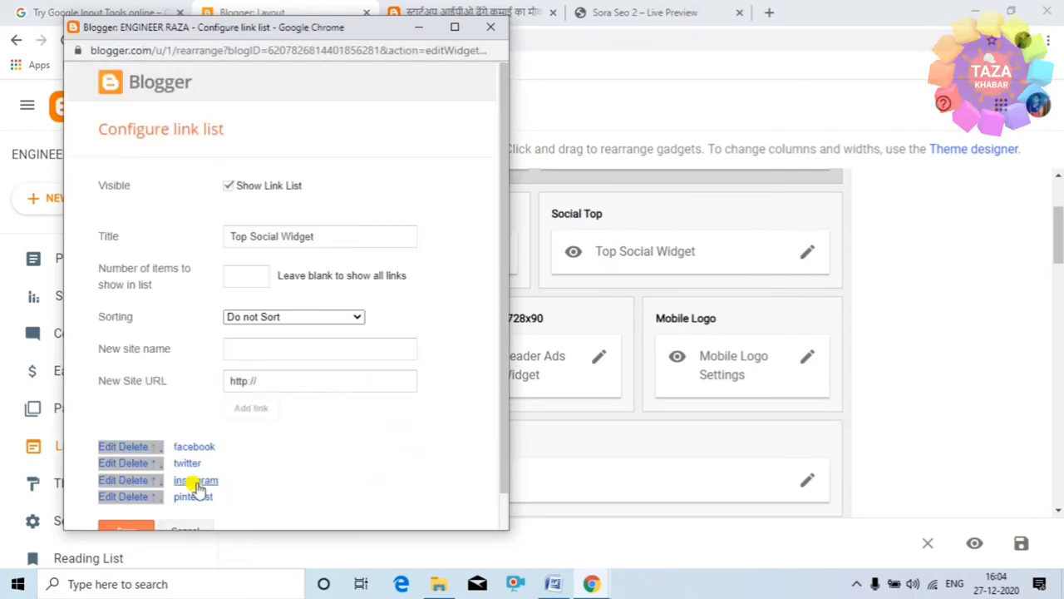
{"action": "scroll", "coordinate": [199, 501], "scroll_direction": "down", "scroll_amount": 1}
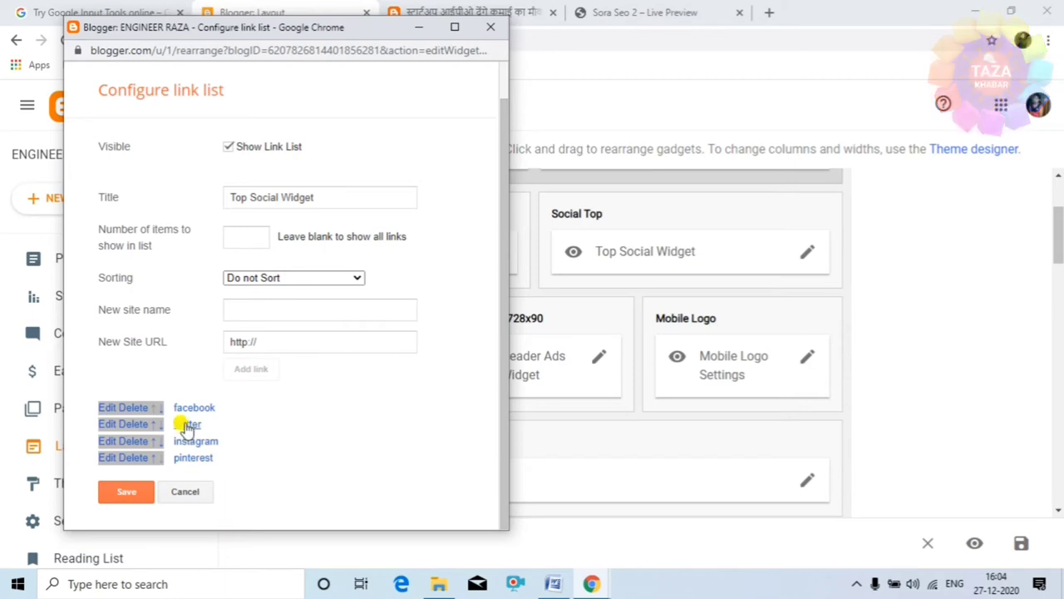
{"action": "left_click", "coordinate": [108, 426]}
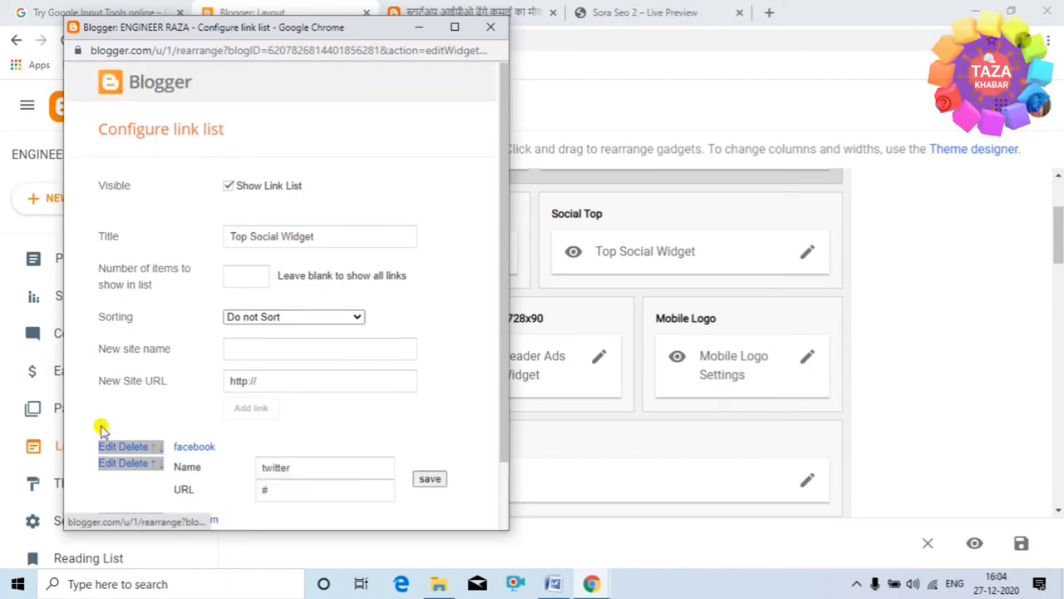
{"action": "scroll", "coordinate": [295, 422], "scroll_direction": "down", "scroll_amount": 1}
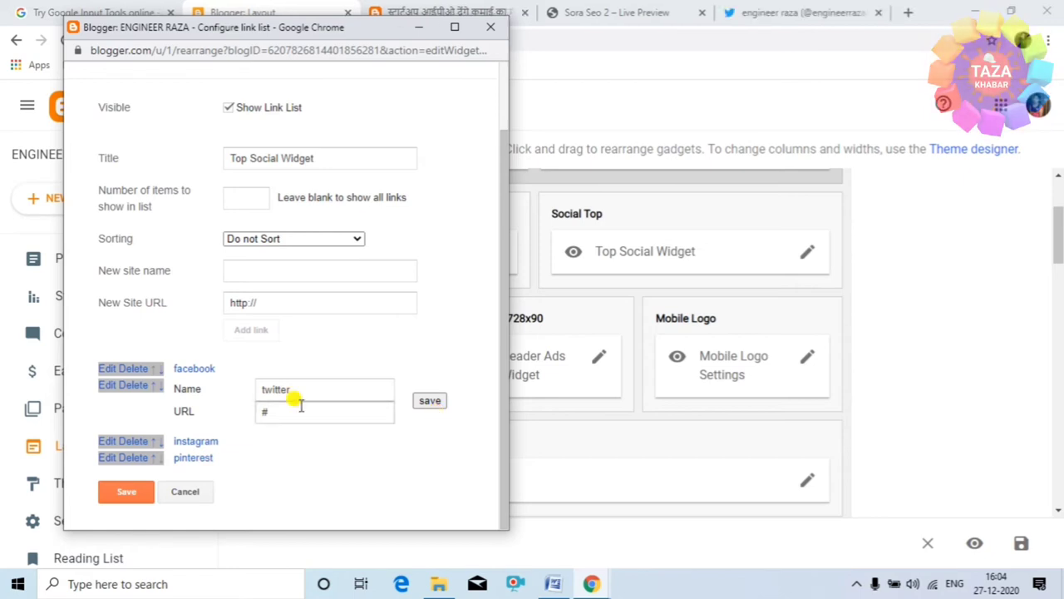
{"action": "left_click", "coordinate": [281, 411]}
{"action": "right_click", "coordinate": [281, 411]}
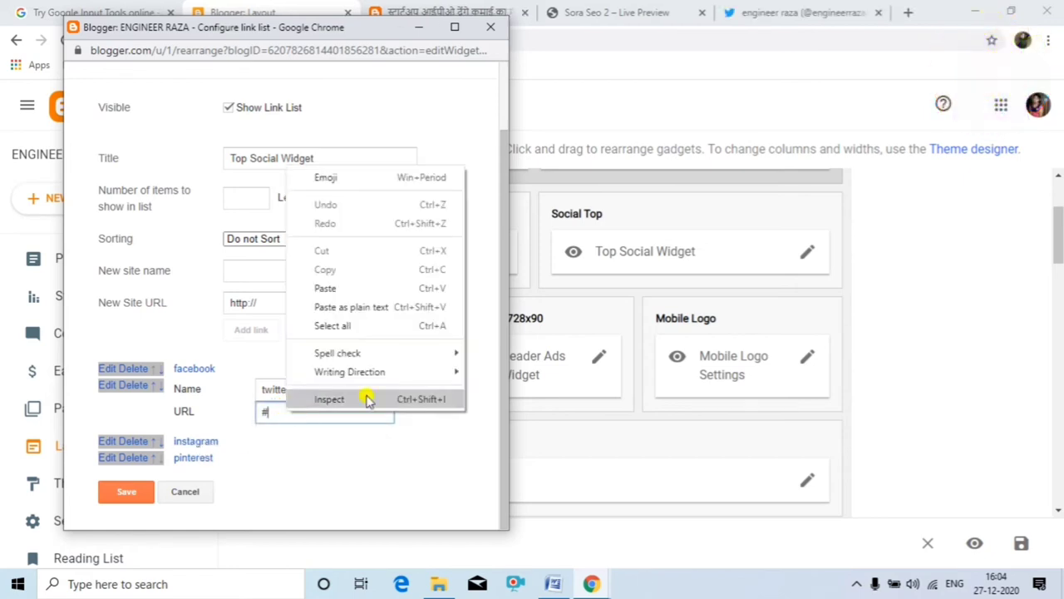
{"action": "left_click", "coordinate": [346, 285]}
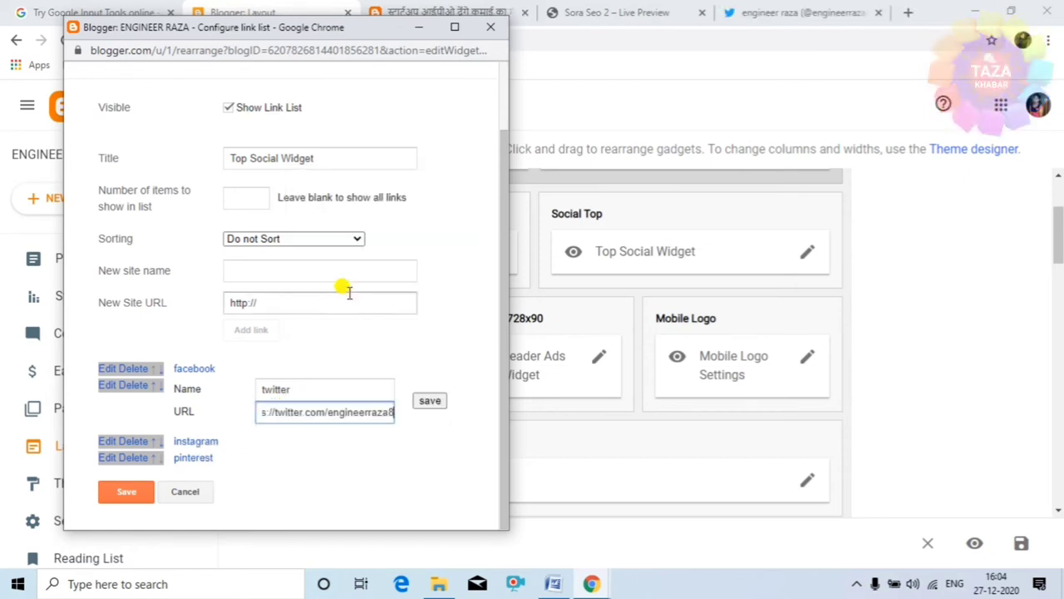
{"action": "left_click", "coordinate": [430, 401]}
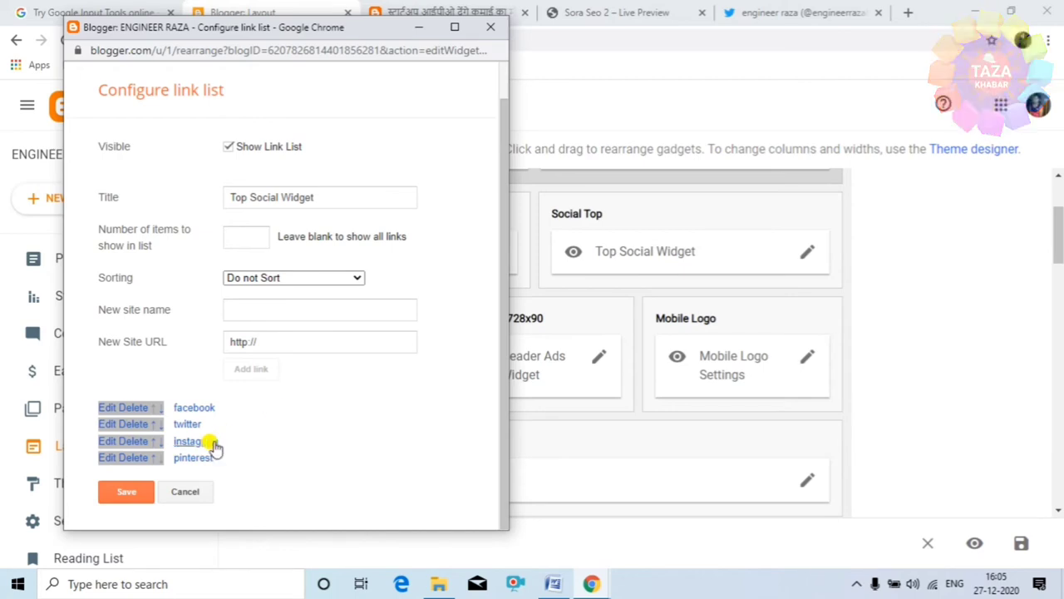
Paste the Instagram profile URL into the instagram link, delete the pinterest link and save the Top Social Widget
{"action": "left_click", "coordinate": [106, 445]}
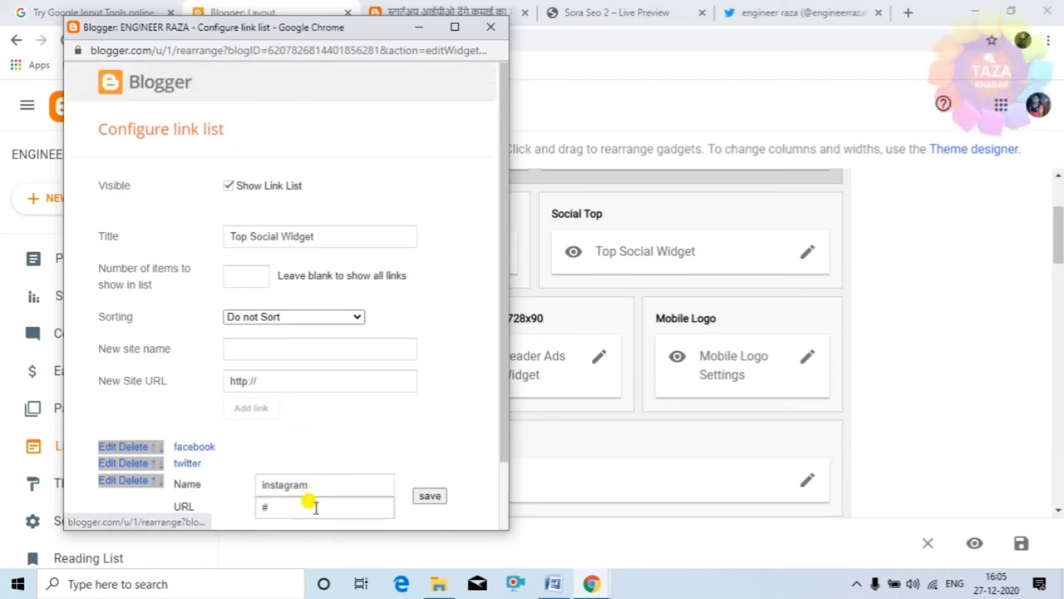
{"action": "scroll", "coordinate": [321, 478], "scroll_direction": "down", "scroll_amount": 1}
{"action": "left_click", "coordinate": [301, 430]}
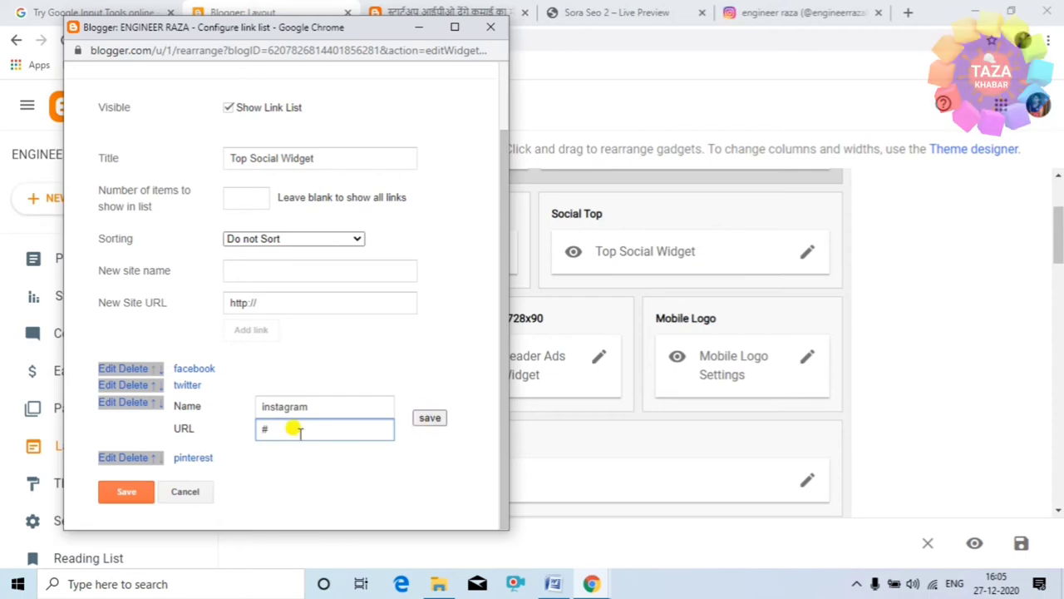
{"action": "right_click", "coordinate": [299, 428]}
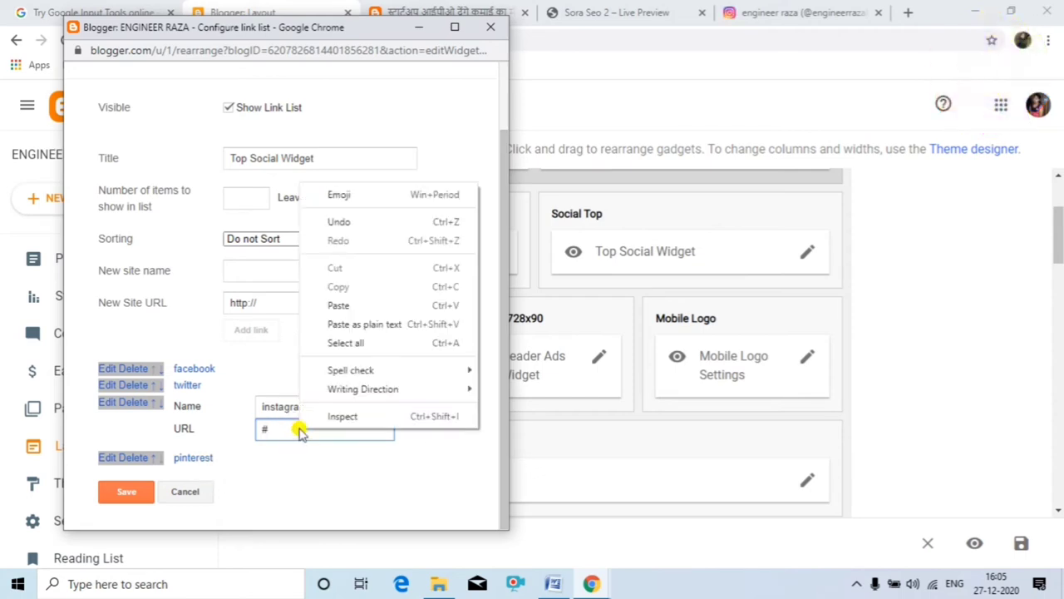
{"action": "left_click", "coordinate": [400, 305]}
{"action": "left_click", "coordinate": [425, 418]}
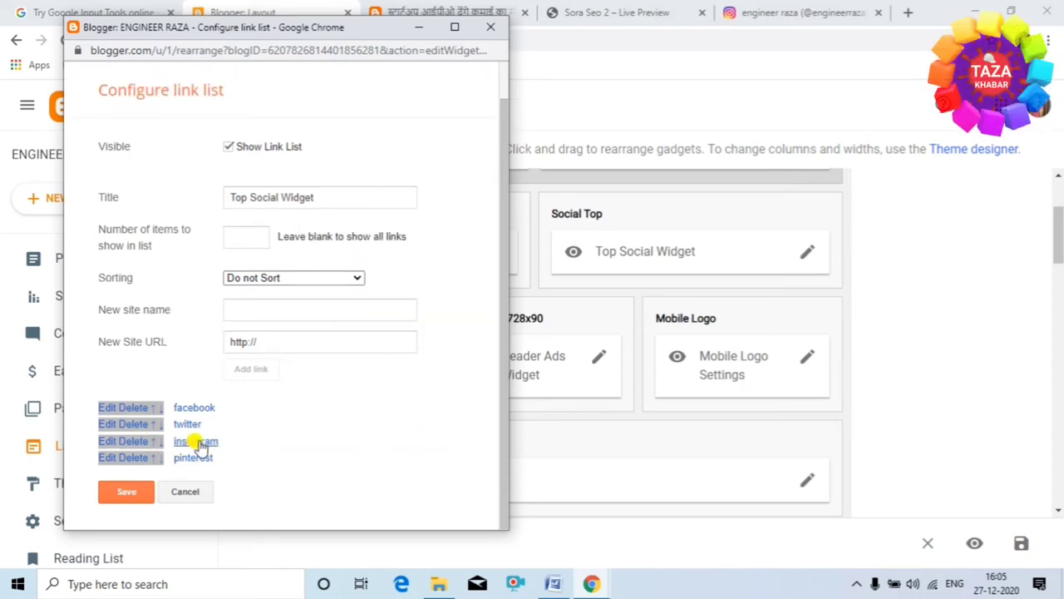
{"action": "left_click", "coordinate": [135, 457]}
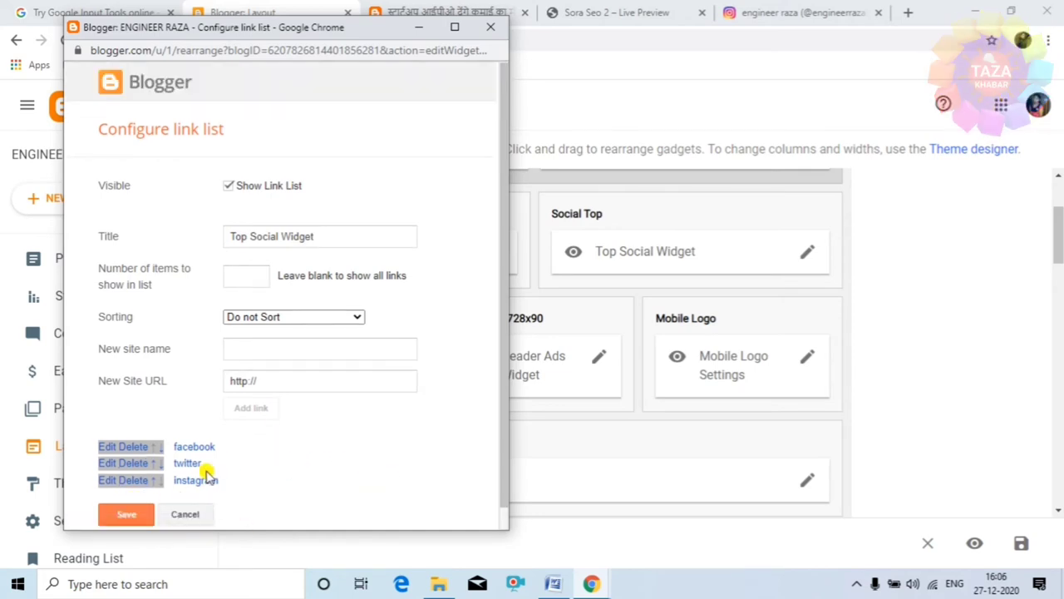
{"action": "left_click", "coordinate": [125, 518]}
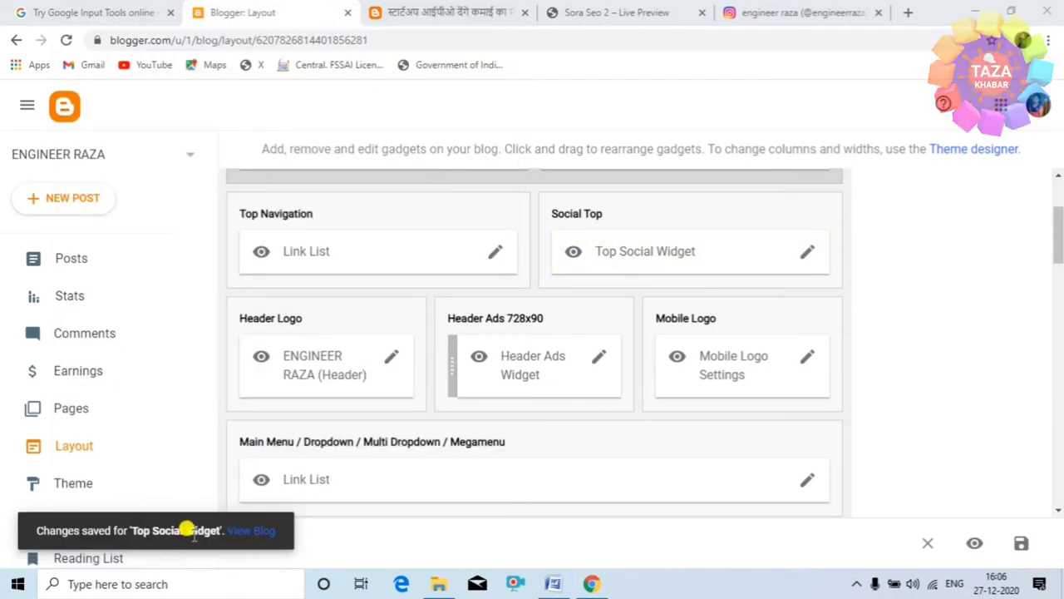
Reload the live post and test the header's Facebook icon, examining the profile page it opens
{"action": "left_click", "coordinate": [449, 12]}
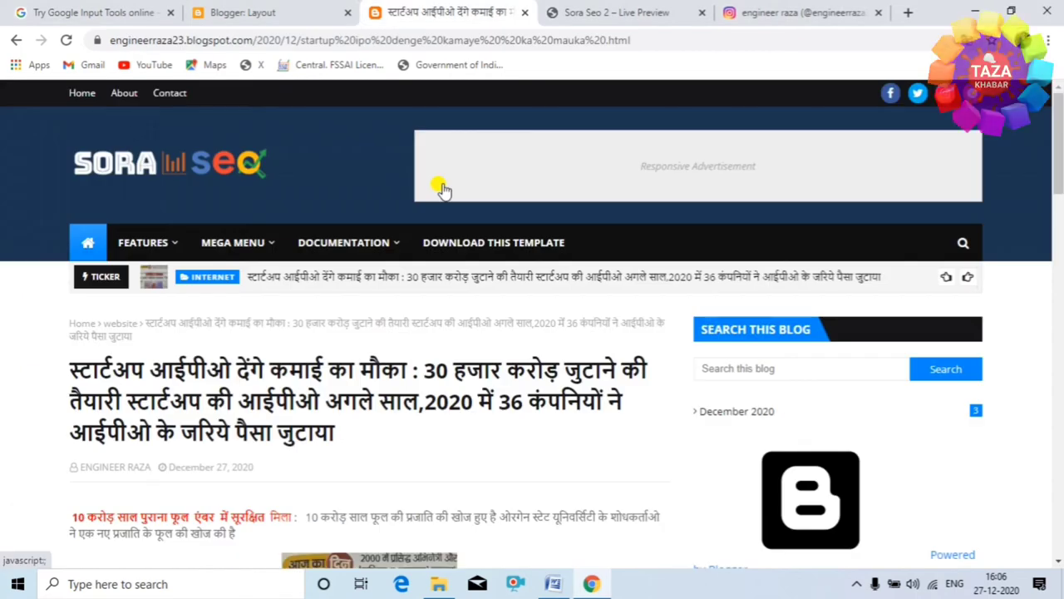
{"action": "left_click", "coordinate": [68, 40]}
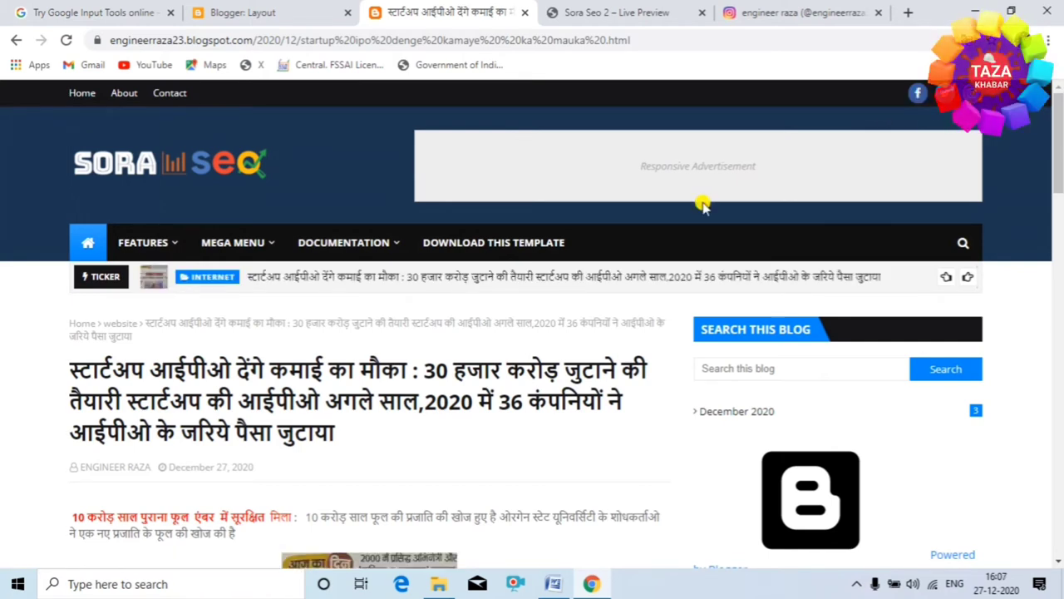
{"action": "left_click", "coordinate": [917, 94]}
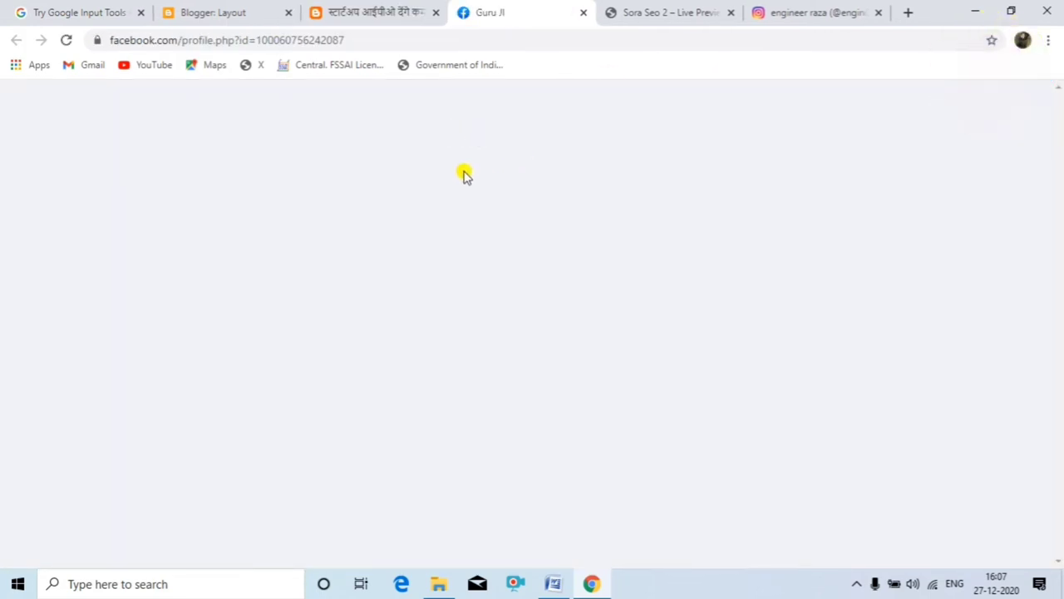
{"action": "scroll", "coordinate": [622, 200], "scroll_direction": "down", "scroll_amount": 3}
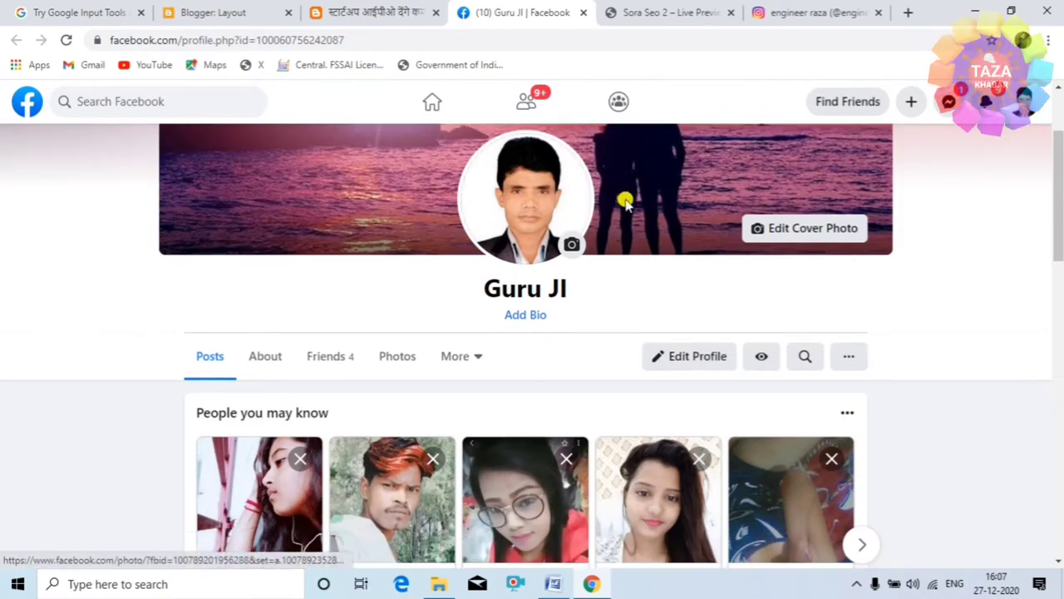
On the live post, test the header's Twitter and Instagram icons, examining the Instagram profile page
{"action": "scroll", "coordinate": [630, 218], "scroll_direction": "up", "scroll_amount": 3}
{"action": "scroll", "coordinate": [607, 208], "scroll_direction": "up", "scroll_amount": 1}
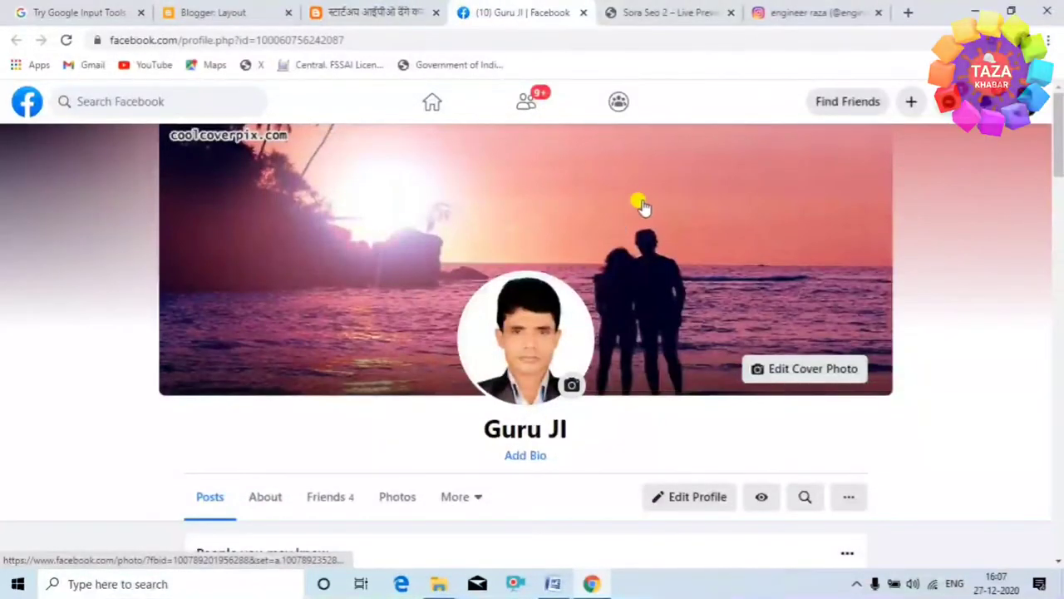
{"action": "left_click", "coordinate": [672, 13]}
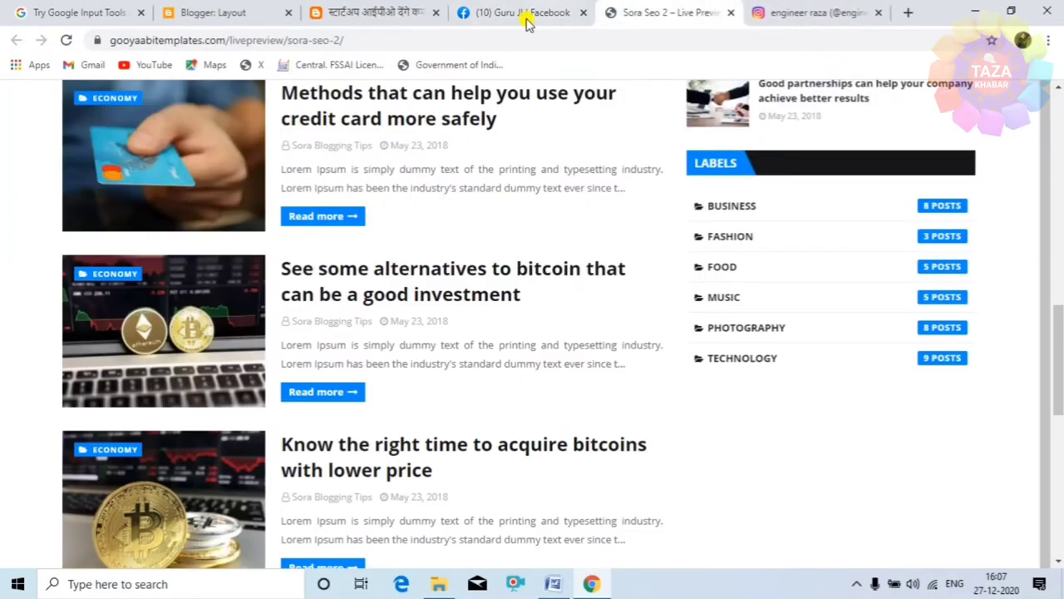
{"action": "left_click", "coordinate": [389, 11]}
{"action": "left_click", "coordinate": [945, 96]}
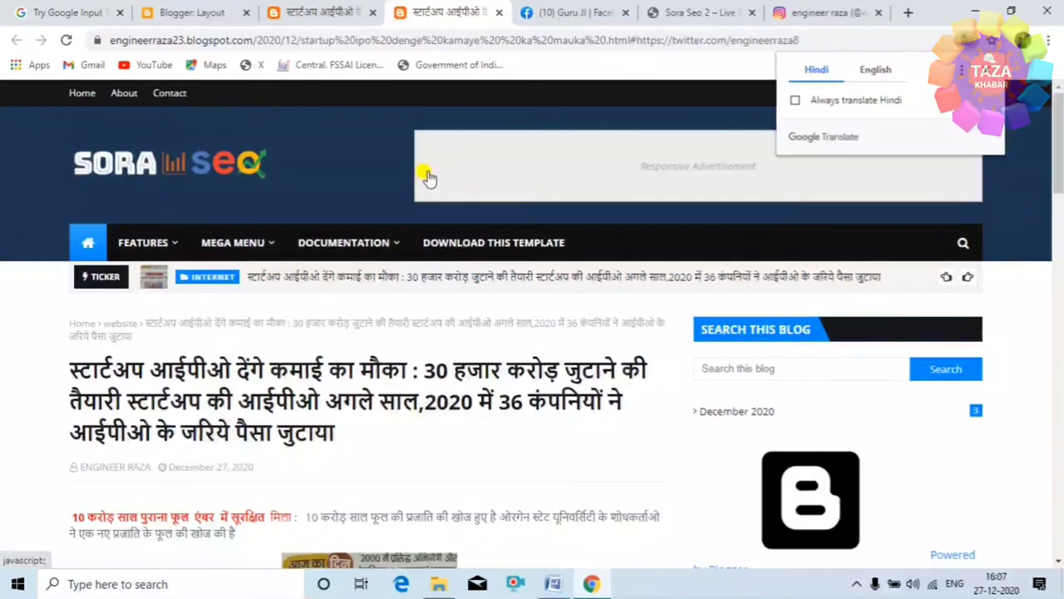
{"action": "left_click", "coordinate": [963, 93]}
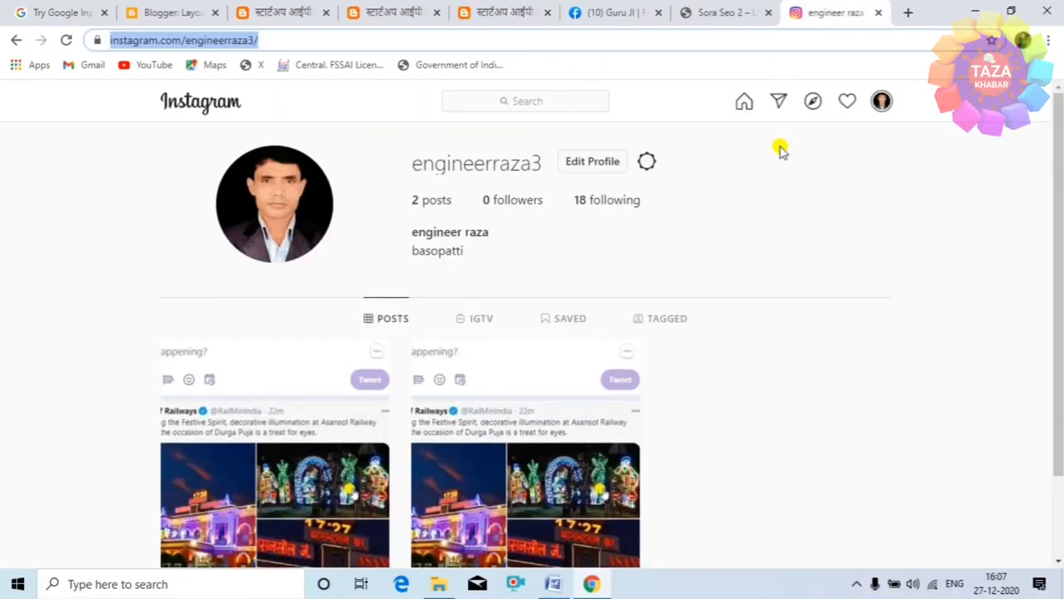
{"action": "scroll", "coordinate": [557, 227], "scroll_direction": "down", "scroll_amount": 2}
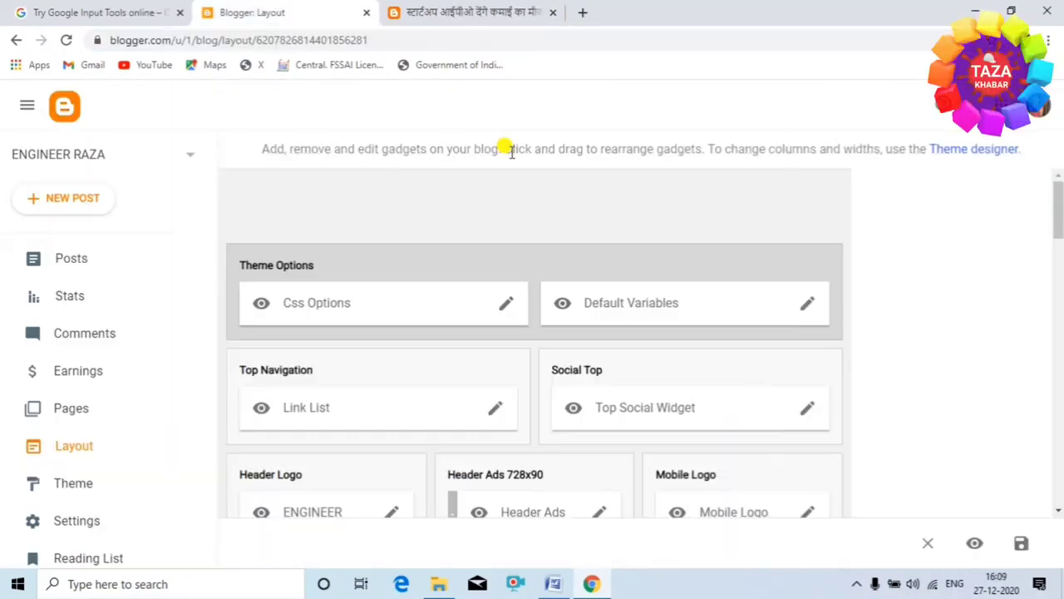
In the blog layout, hide the Link List gadget under Top Navigation by turning off Show Link List, and save it
{"action": "left_click", "coordinate": [408, 10]}
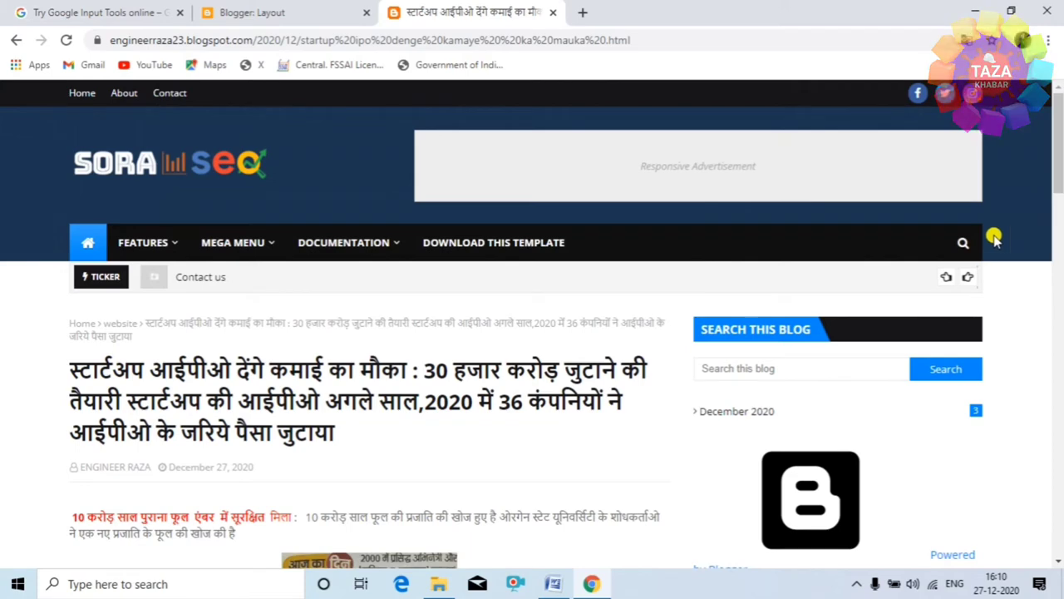
{"action": "left_click", "coordinate": [245, 16]}
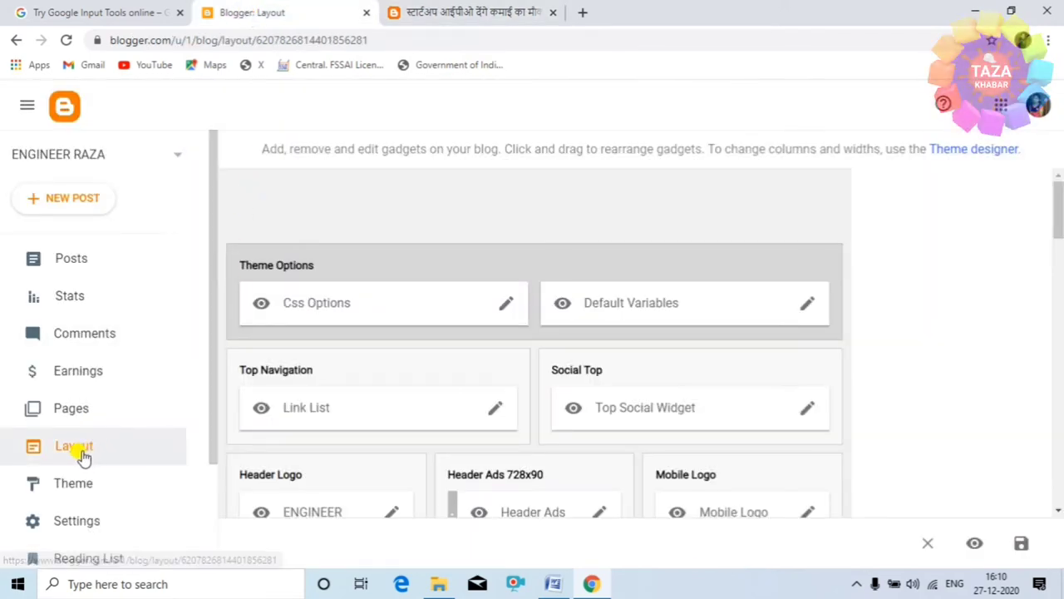
{"action": "scroll", "coordinate": [577, 364], "scroll_direction": "down", "scroll_amount": 1}
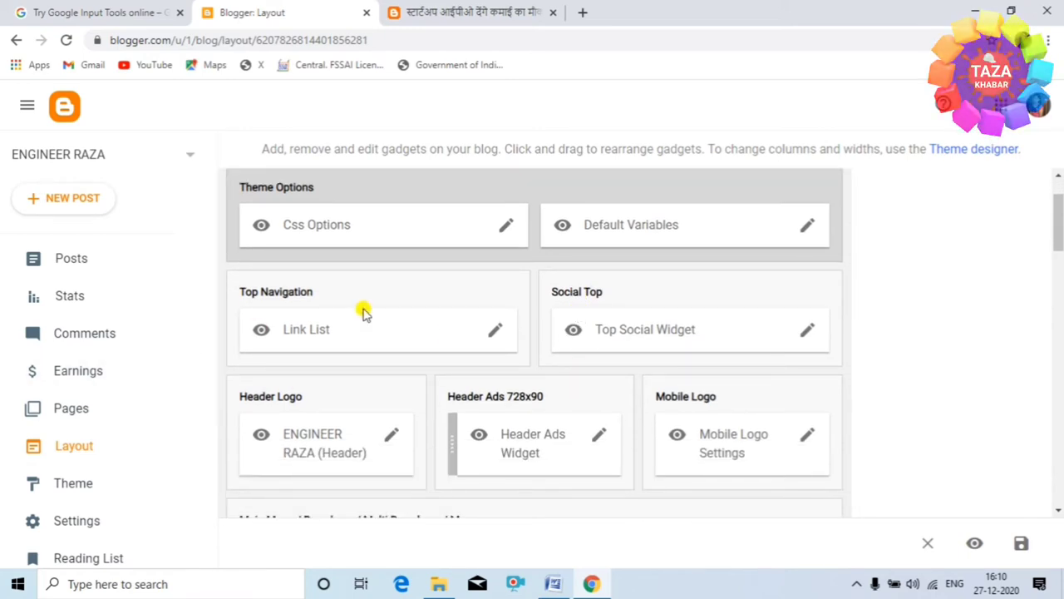
{"action": "left_click", "coordinate": [498, 332]}
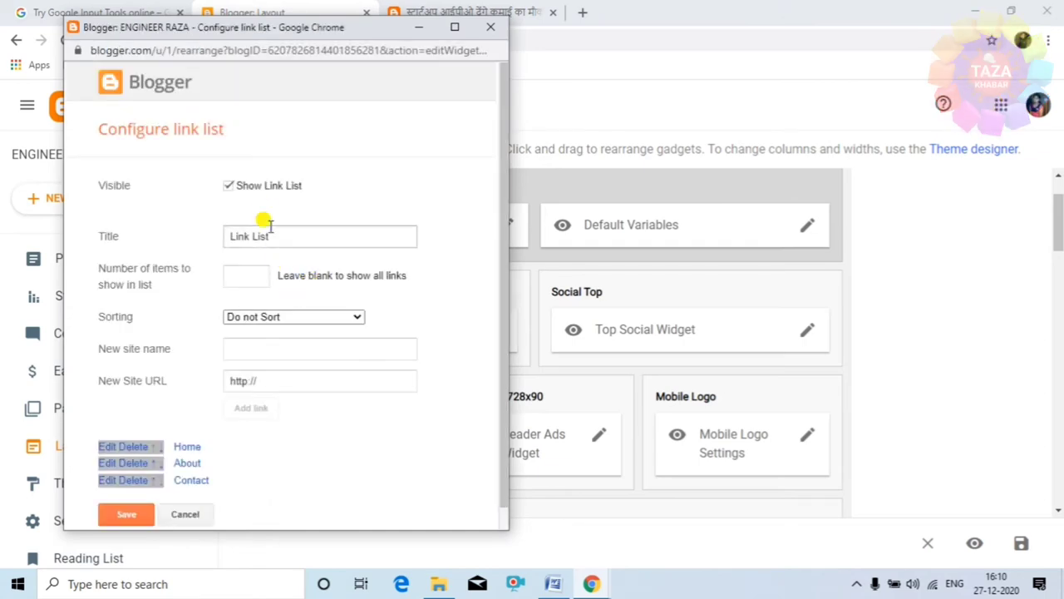
{"action": "left_click", "coordinate": [230, 186]}
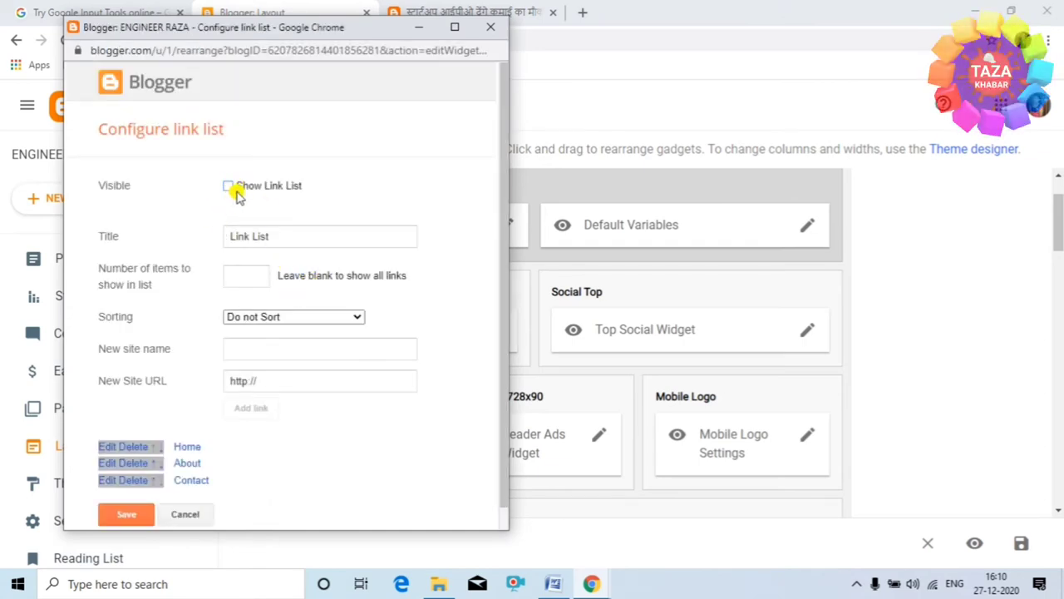
{"action": "left_click", "coordinate": [118, 520]}
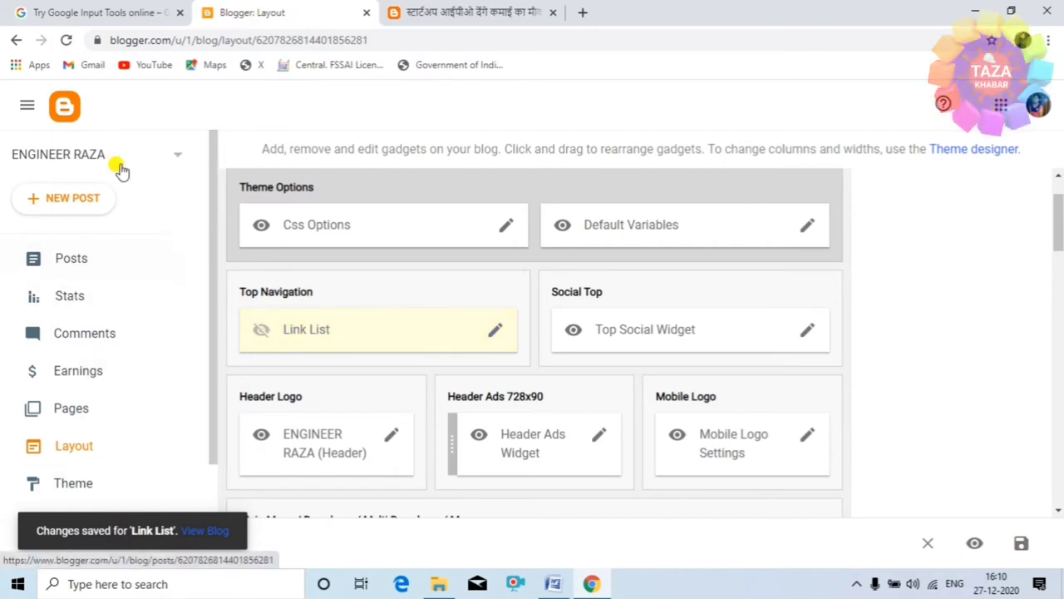
Reload the layout page and examine the live post's header for the effect of hiding the top navigation links
{"action": "left_click", "coordinate": [66, 40]}
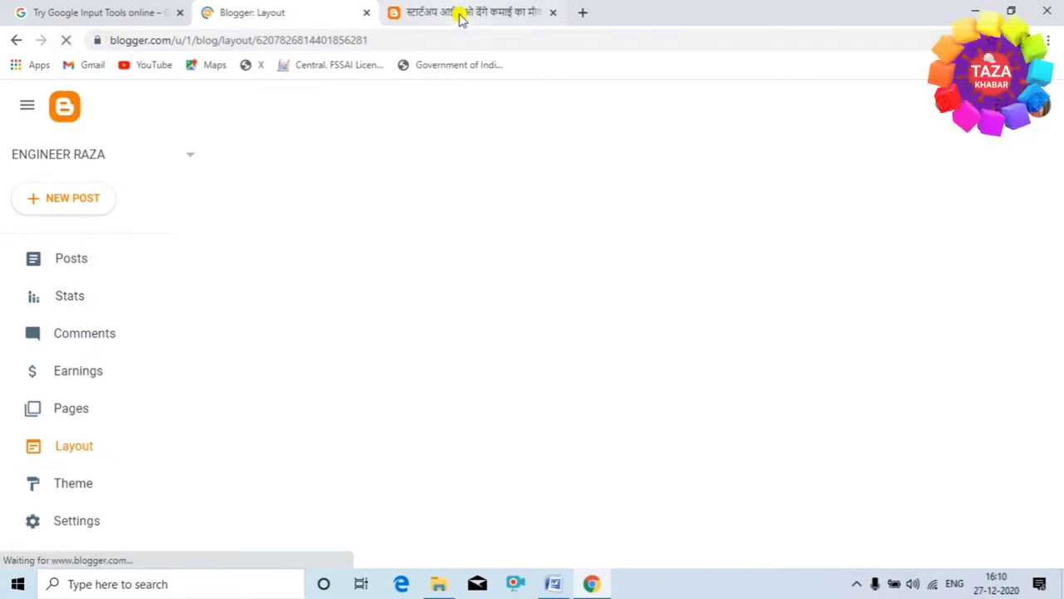
{"action": "left_click", "coordinate": [462, 18]}
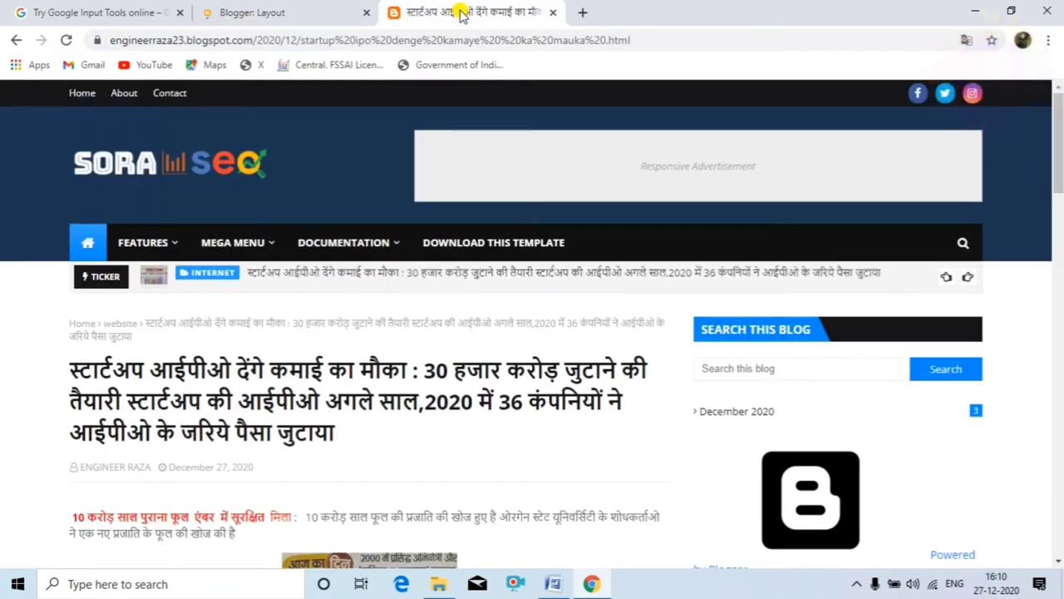
{"action": "left_click", "coordinate": [197, 183]}
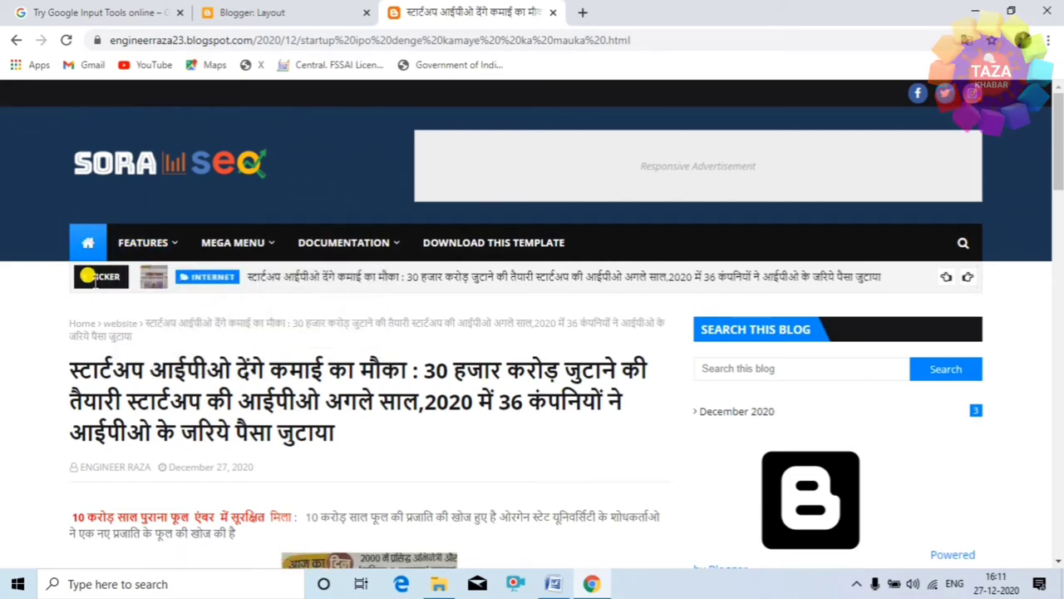
Back in the layout, open the News Ticker's Ticker gadget for editing and turn off Show HTML/JavaScript
{"action": "left_click", "coordinate": [251, 14]}
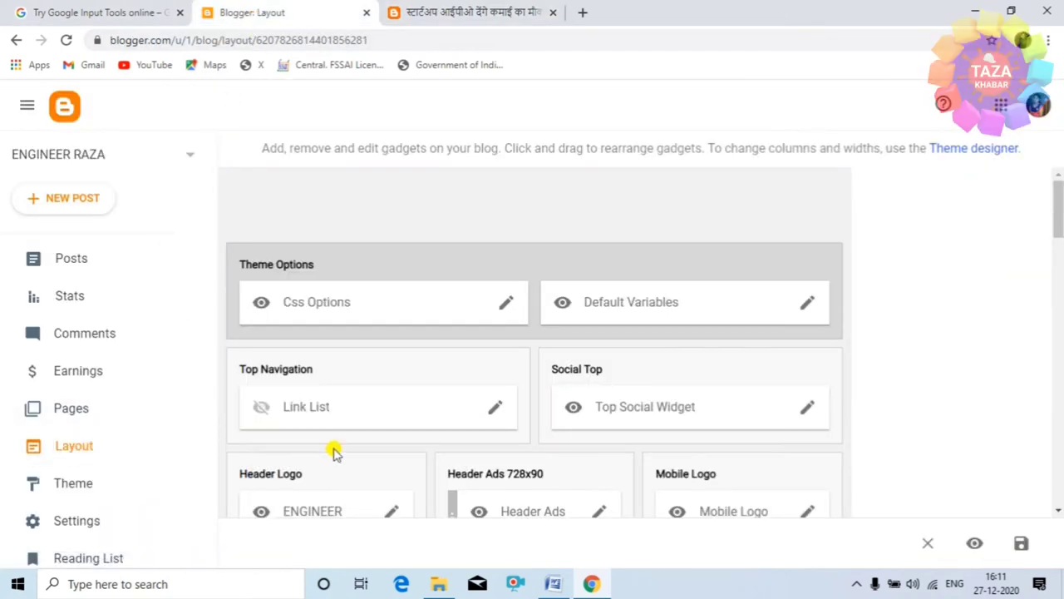
{"action": "scroll", "coordinate": [491, 460], "scroll_direction": "down", "scroll_amount": 2}
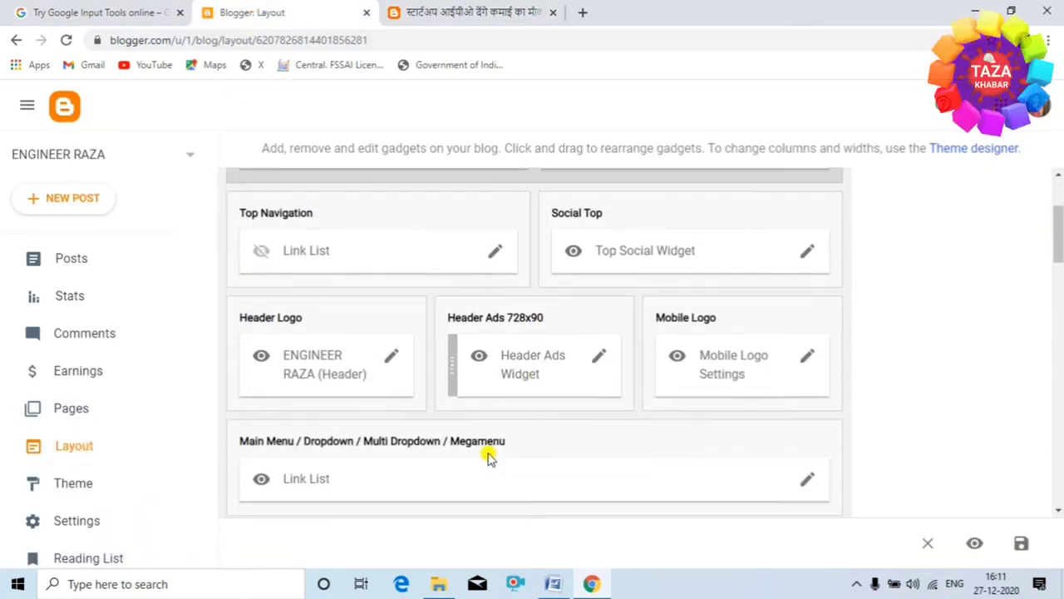
{"action": "scroll", "coordinate": [401, 413], "scroll_direction": "up", "scroll_amount": 2}
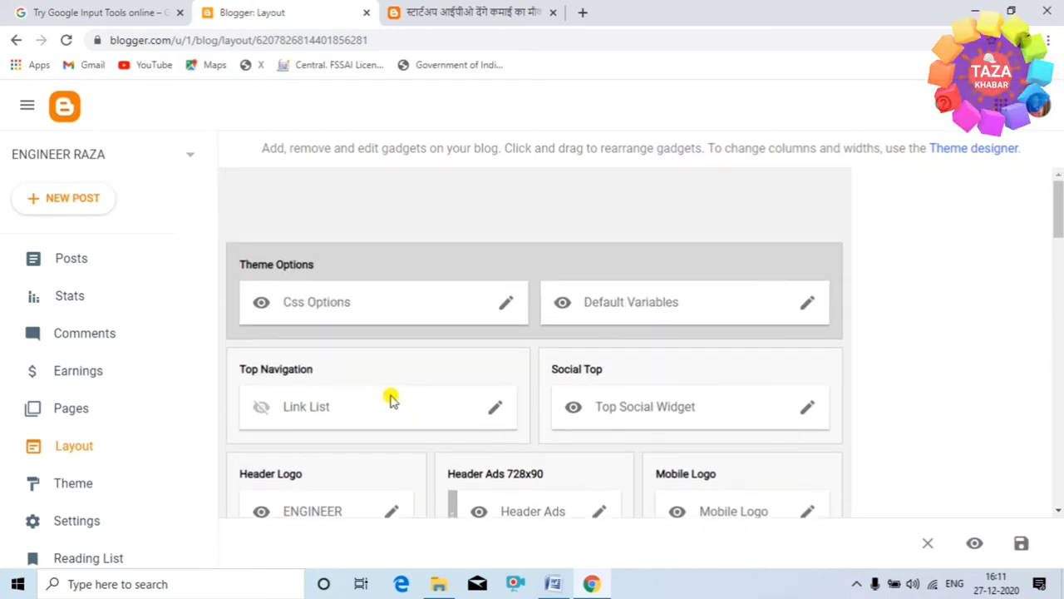
{"action": "scroll", "coordinate": [457, 390], "scroll_direction": "down", "scroll_amount": 1}
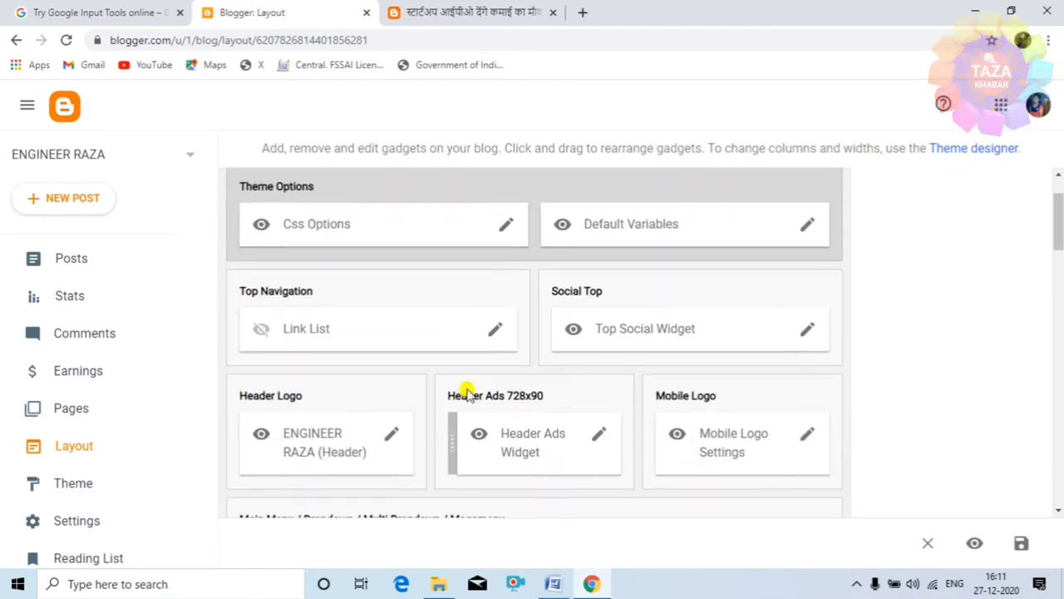
{"action": "scroll", "coordinate": [468, 394], "scroll_direction": "down", "scroll_amount": 4}
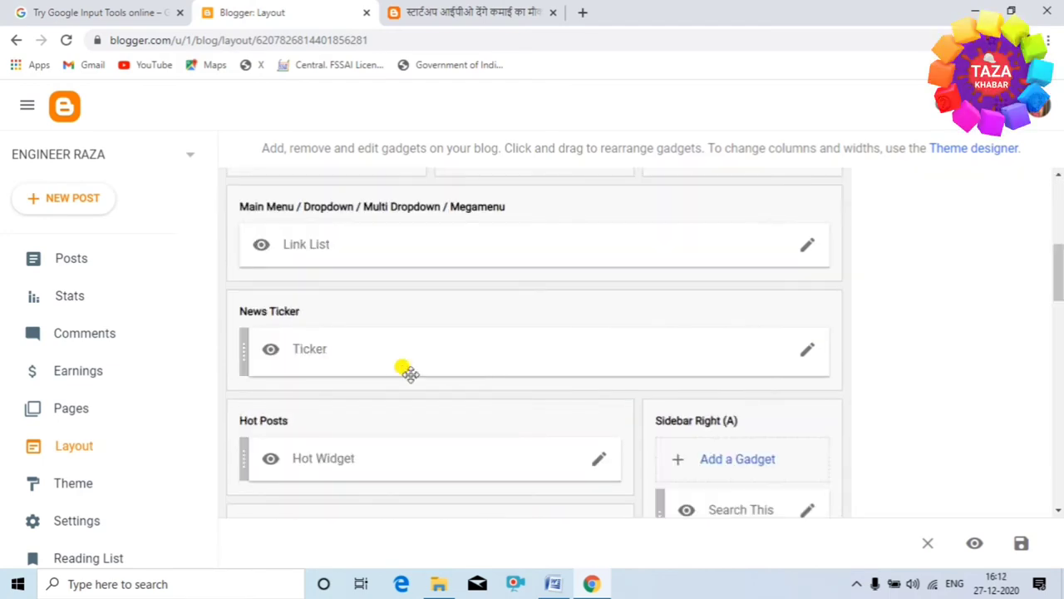
{"action": "left_click", "coordinate": [808, 349]}
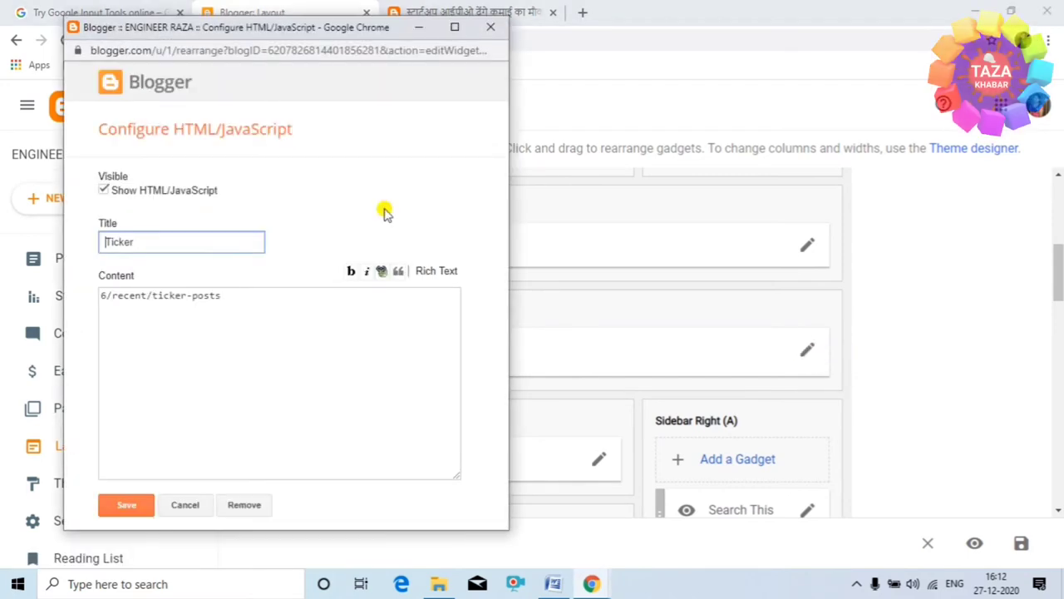
{"action": "left_click", "coordinate": [104, 191]}
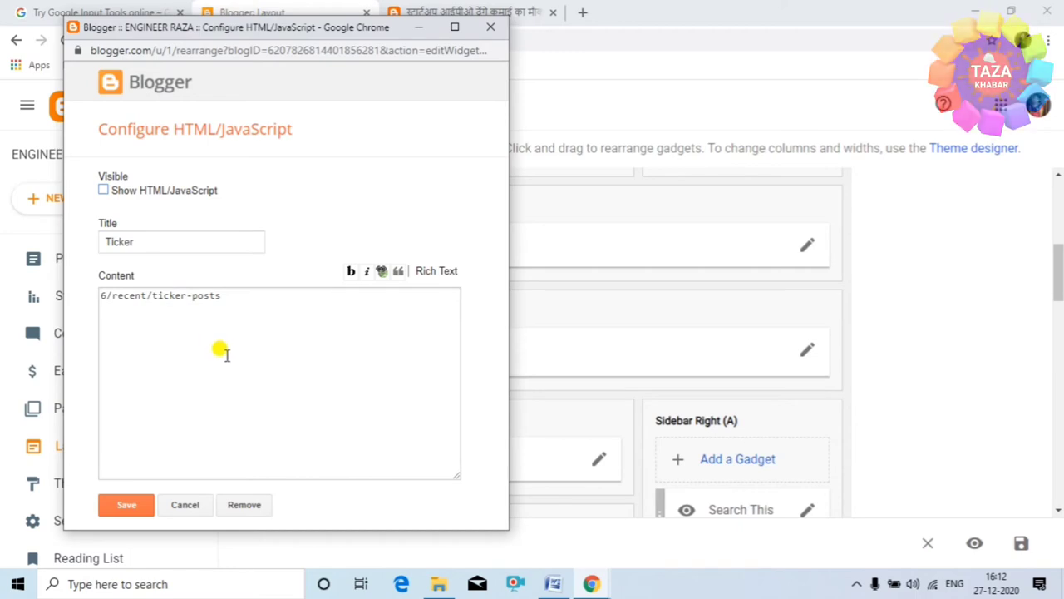
Examine the ticker bar and main menu on the live post, and return to the blog layout
{"action": "left_click", "coordinate": [458, 10]}
{"action": "mouse_move", "coordinate": [110, 316]}
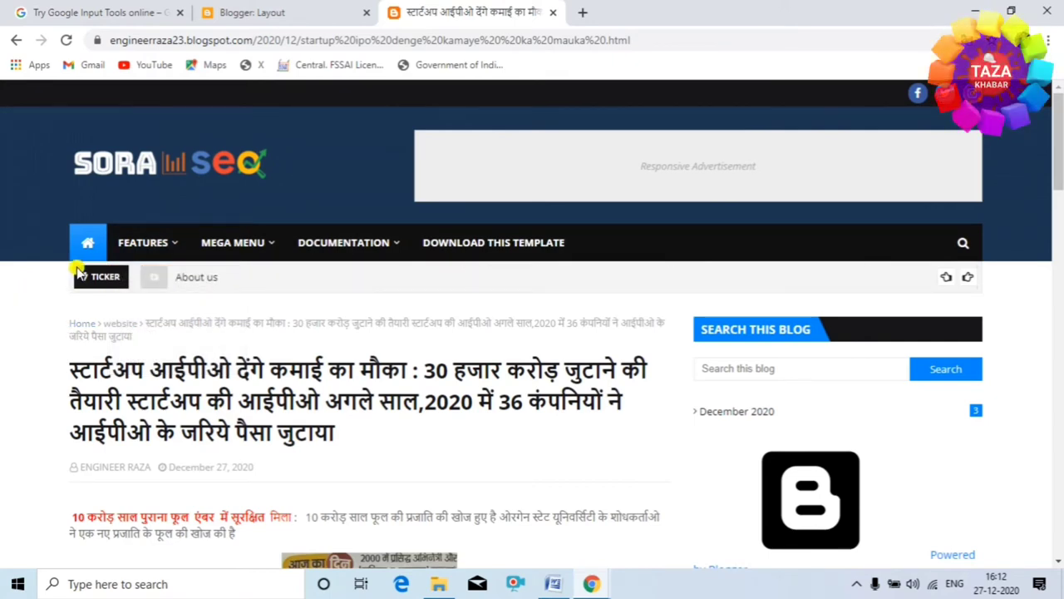
{"action": "mouse_move", "coordinate": [232, 242]}
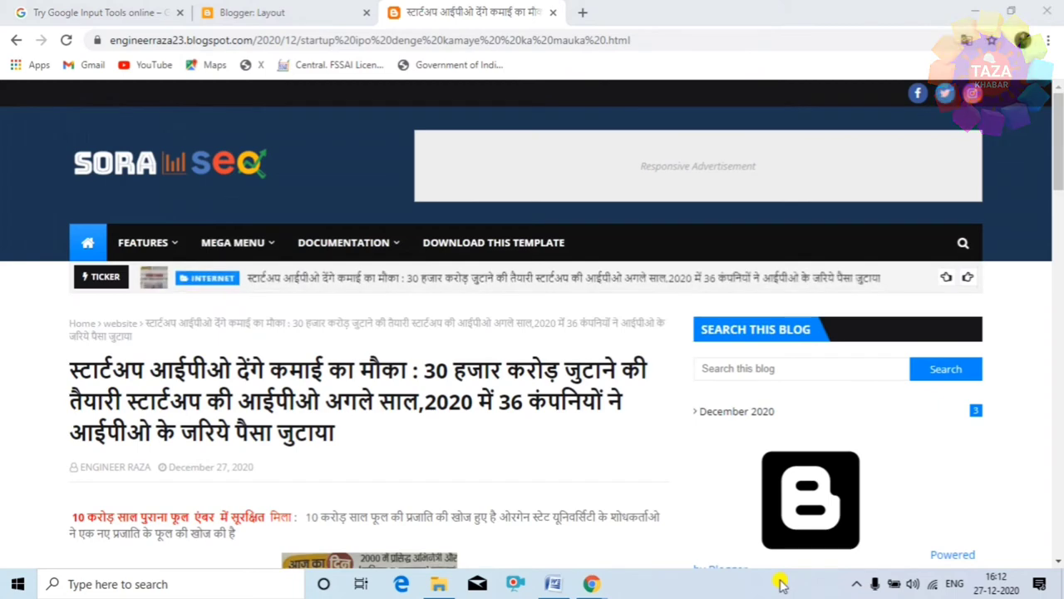
{"action": "left_click", "coordinate": [288, 15]}
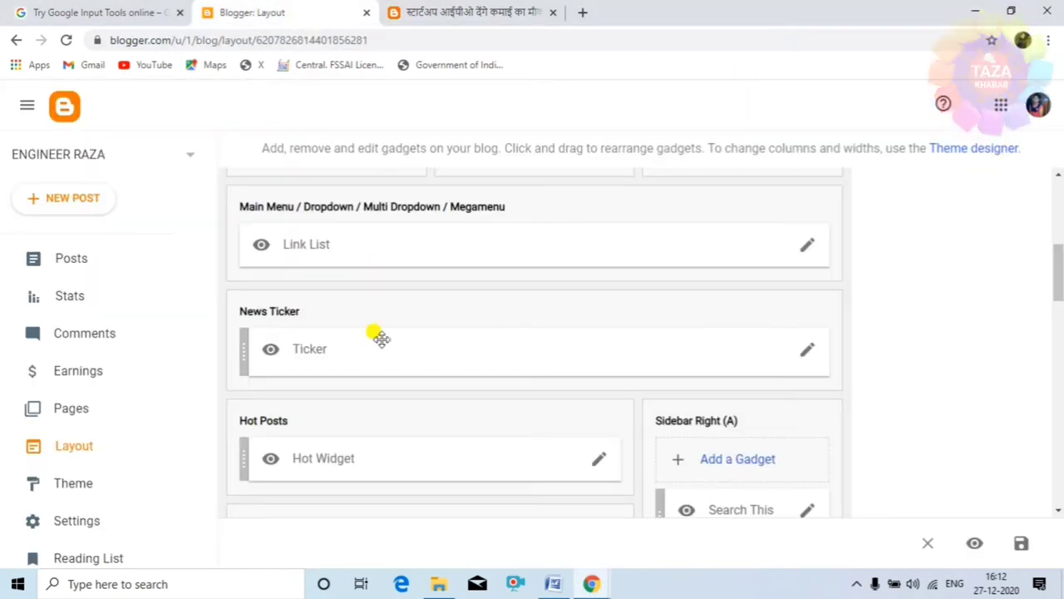
Hide the Ticker gadget in the News Ticker section, save it, and reload the blog post page
{"action": "left_click", "coordinate": [810, 352]}
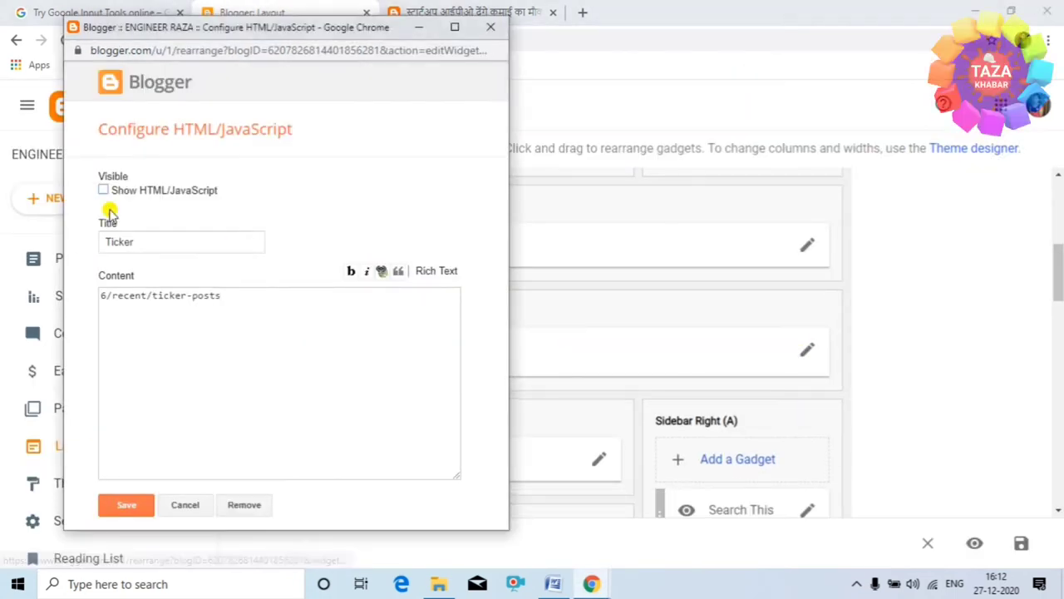
{"action": "left_click", "coordinate": [126, 506]}
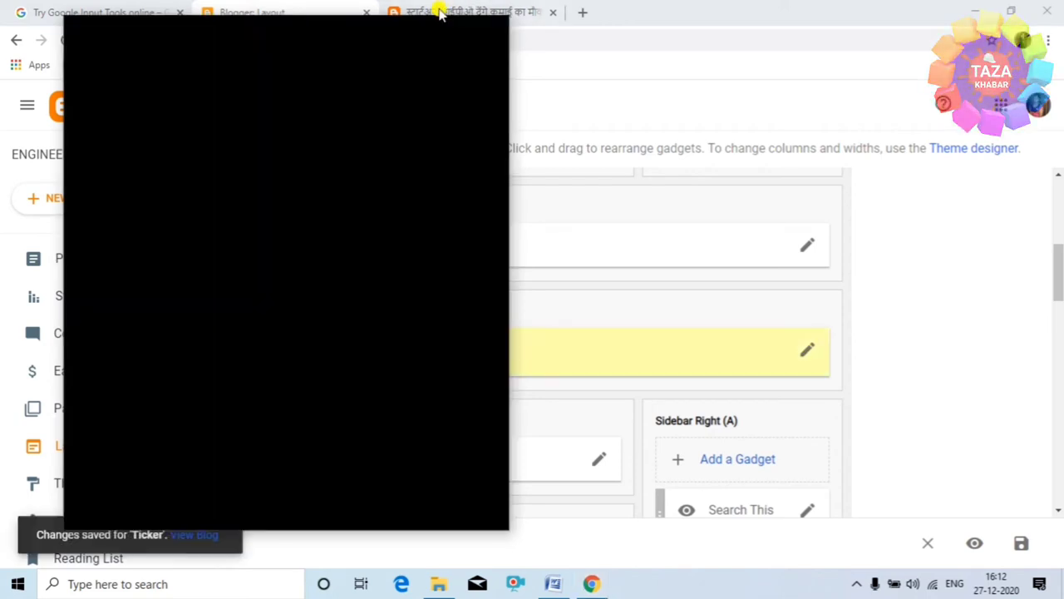
{"action": "left_click", "coordinate": [441, 11]}
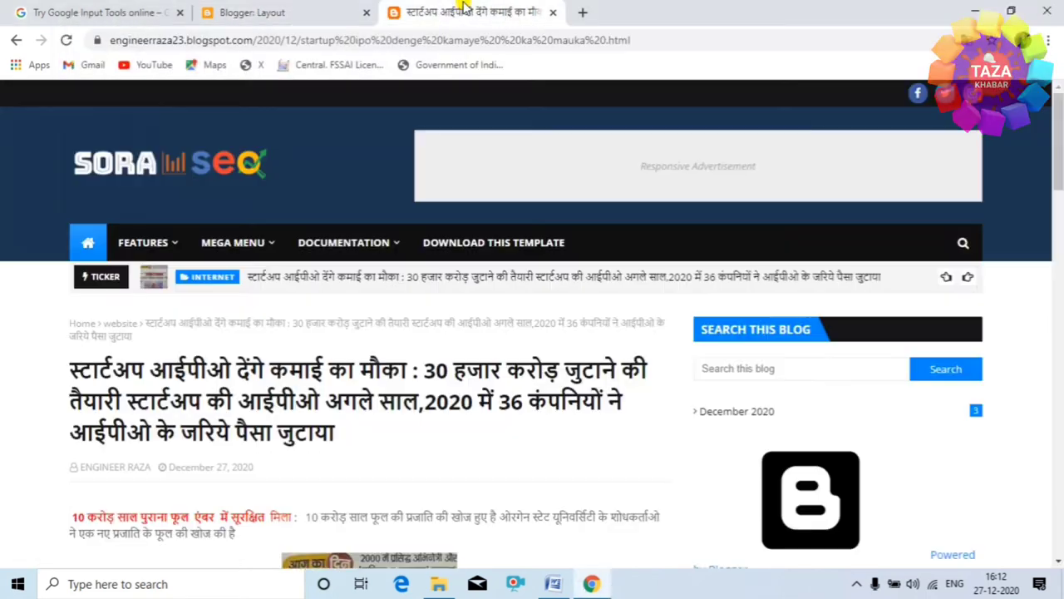
{"action": "left_click", "coordinate": [71, 42]}
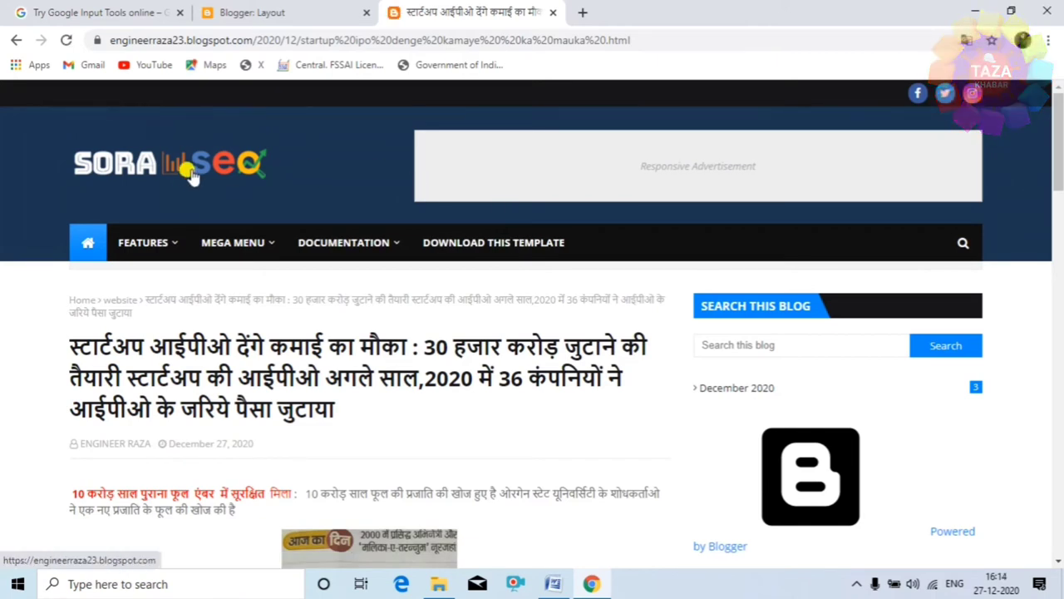
Turn off Show Page header in the Header Logo gadget of the blog layout
{"action": "left_click", "coordinate": [279, 14]}
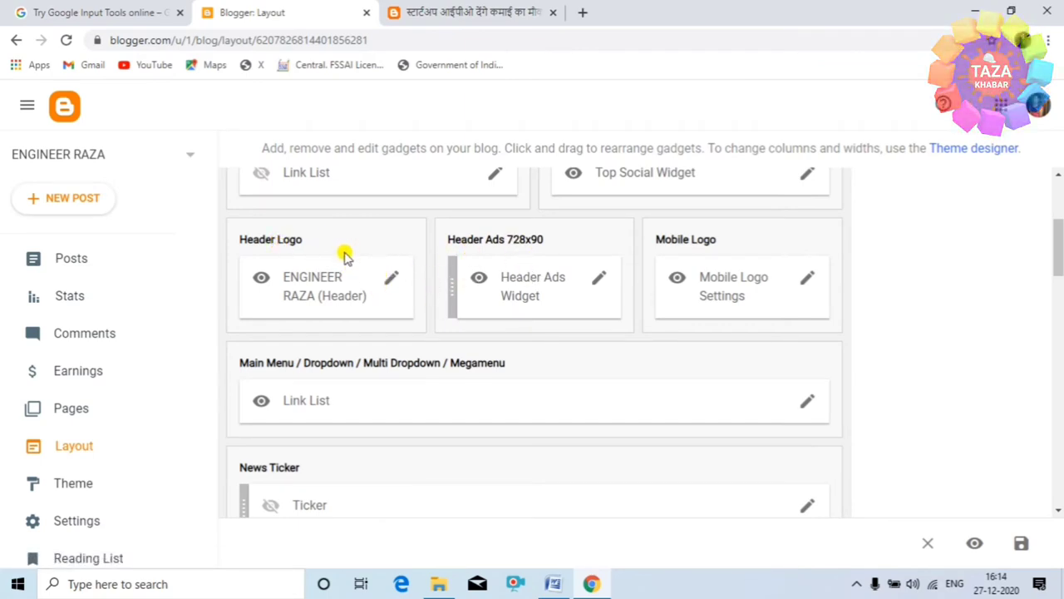
{"action": "left_click", "coordinate": [391, 279]}
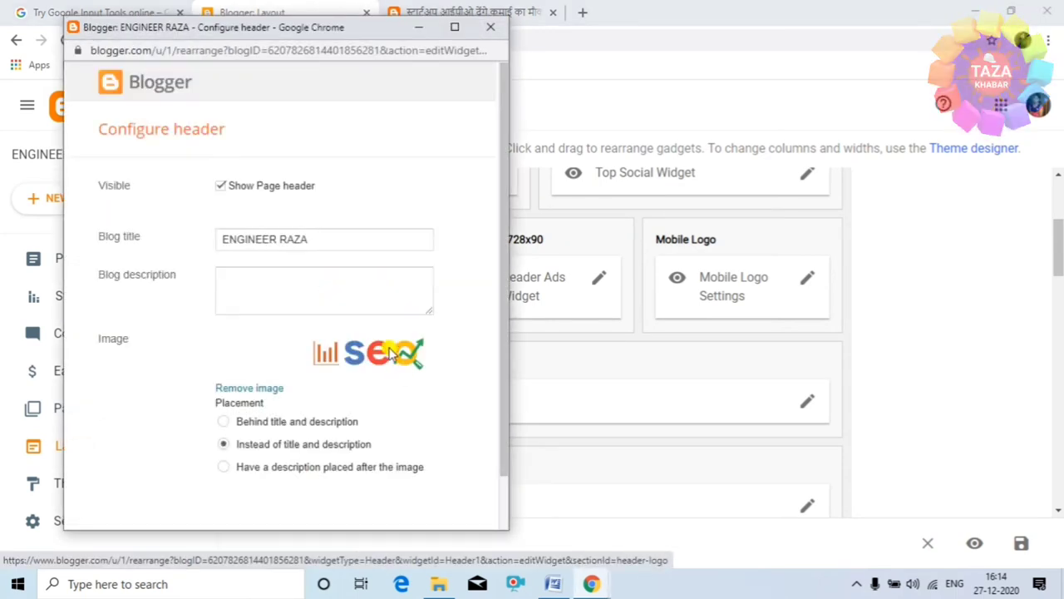
{"action": "left_click", "coordinate": [220, 185]}
{"action": "scroll", "coordinate": [266, 241], "scroll_direction": "down", "scroll_amount": 1}
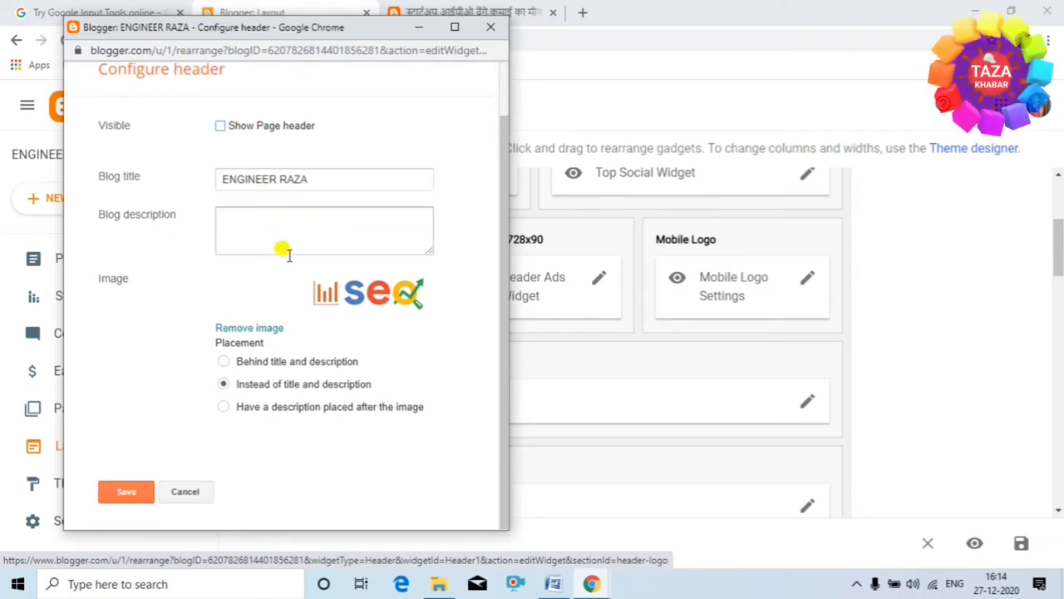
{"action": "left_click", "coordinate": [126, 495]}
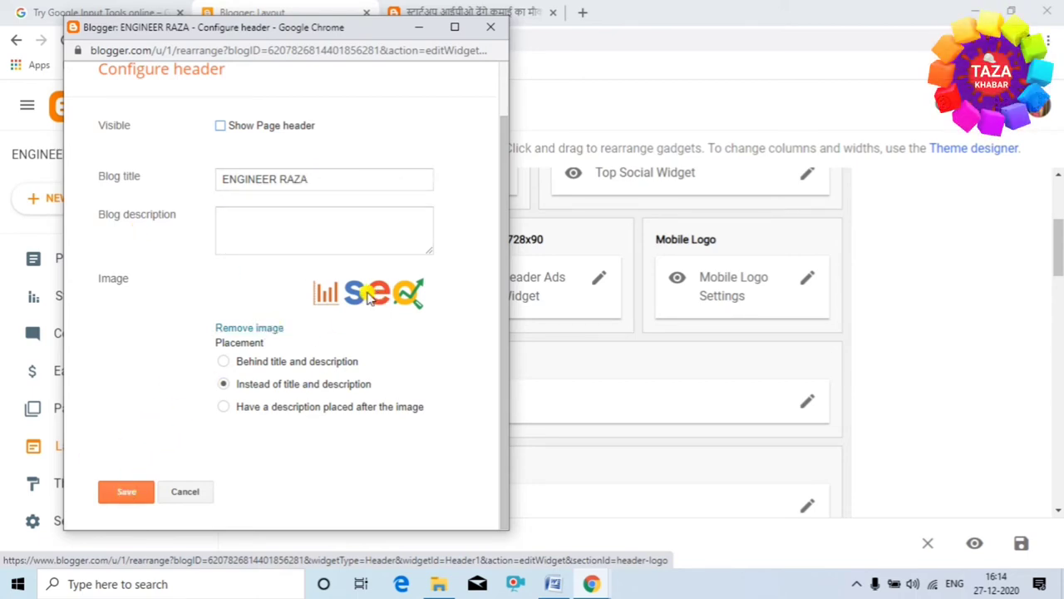
Replace the header image with the computer file 20200903_160759, save the gadget, and reload the blog post page
{"action": "left_click", "coordinate": [249, 328]}
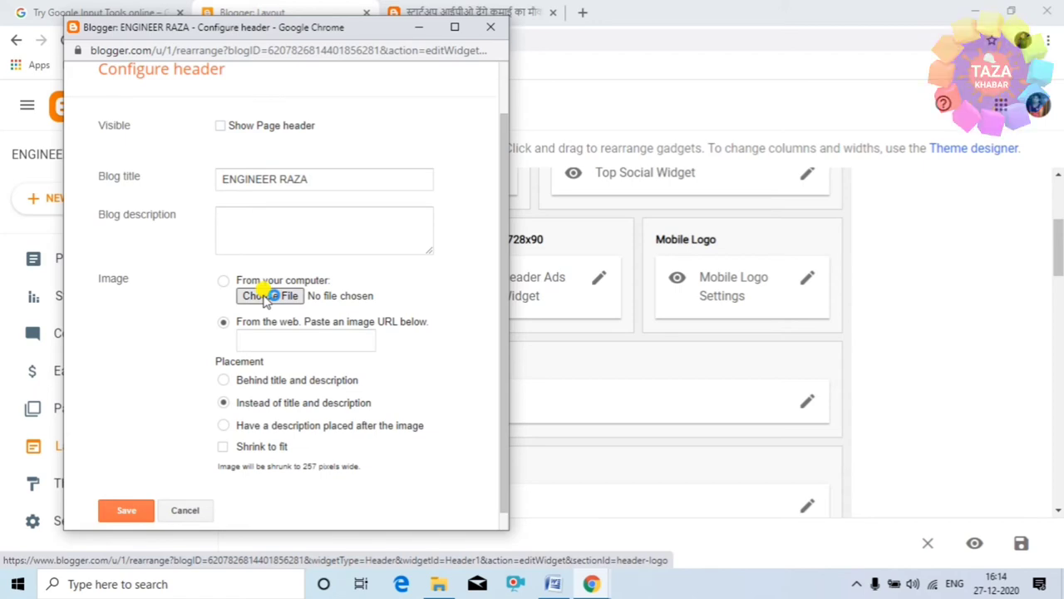
{"action": "left_click", "coordinate": [264, 297]}
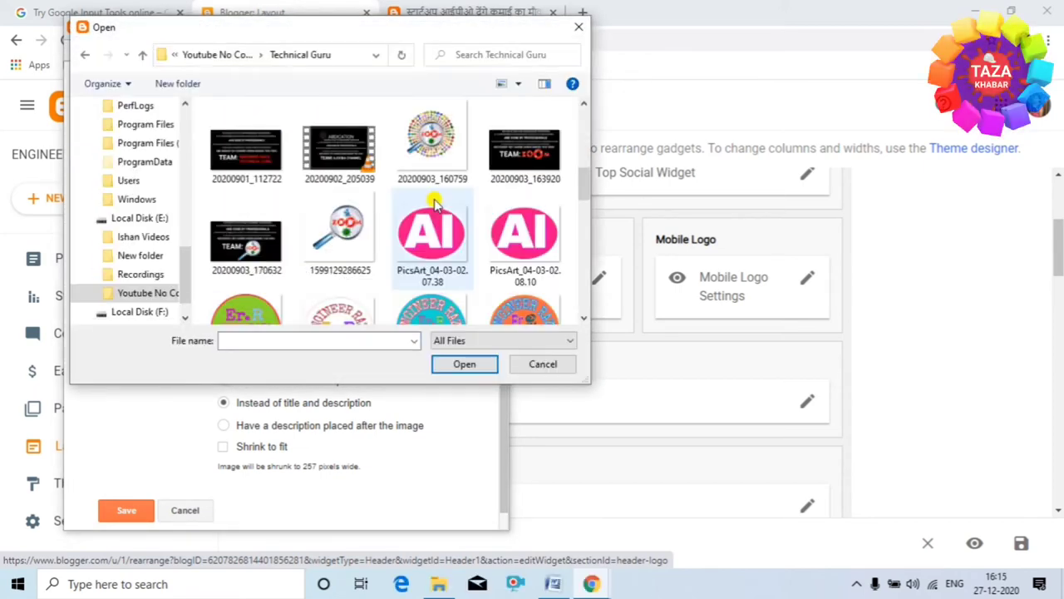
{"action": "left_click", "coordinate": [431, 141]}
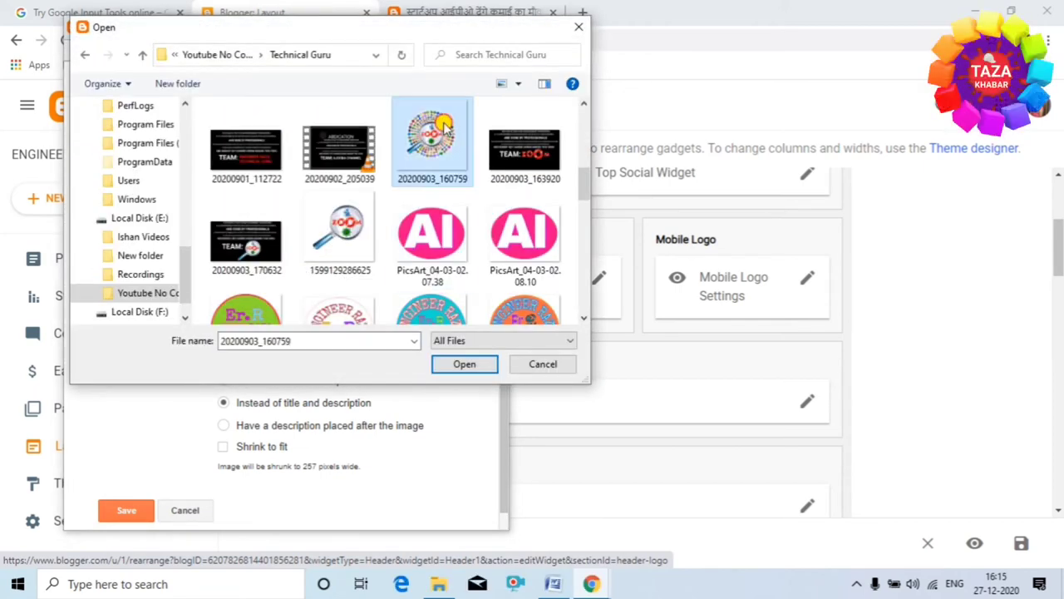
{"action": "left_click", "coordinate": [466, 364]}
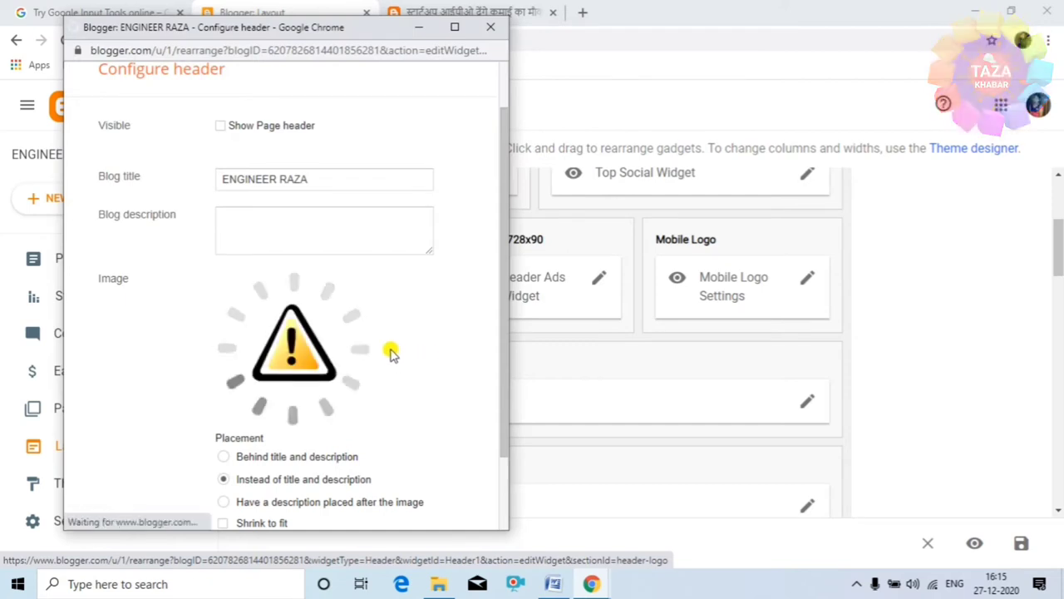
{"action": "scroll", "coordinate": [353, 347], "scroll_direction": "down", "scroll_amount": 1}
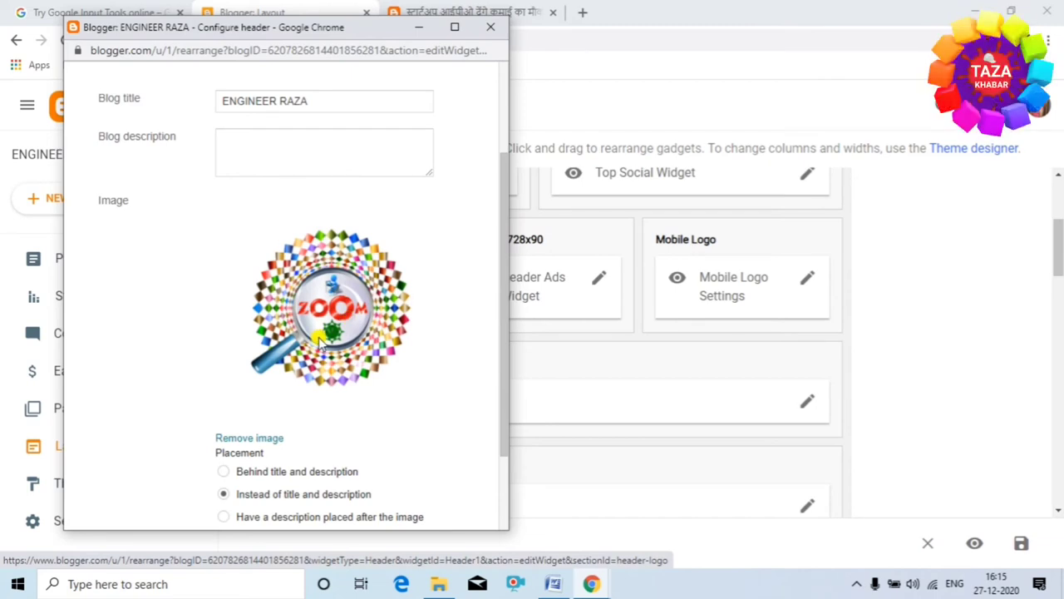
{"action": "scroll", "coordinate": [318, 341], "scroll_direction": "down", "scroll_amount": 1}
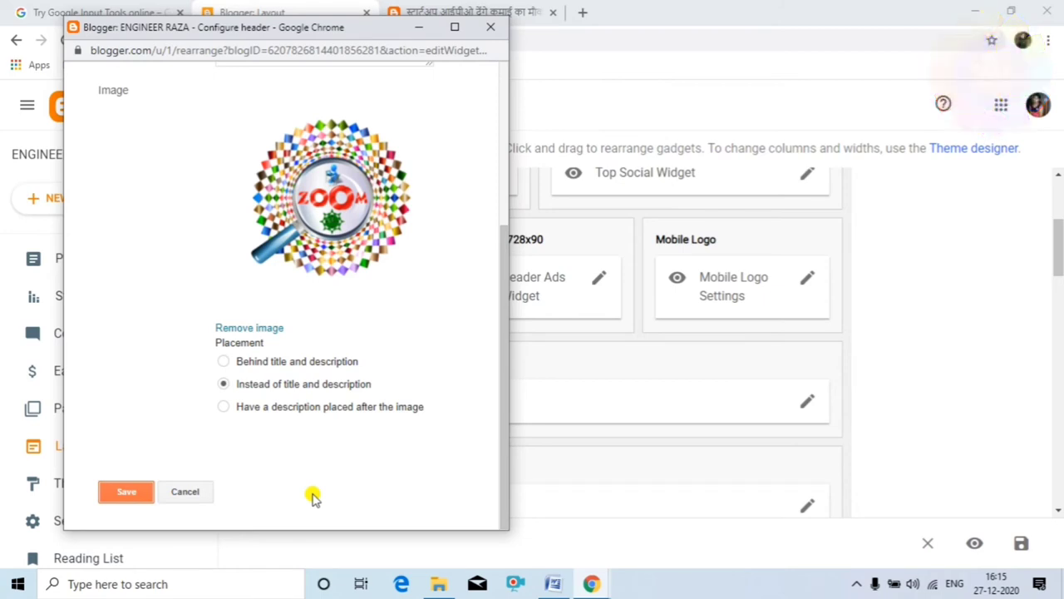
{"action": "left_click", "coordinate": [478, 12]}
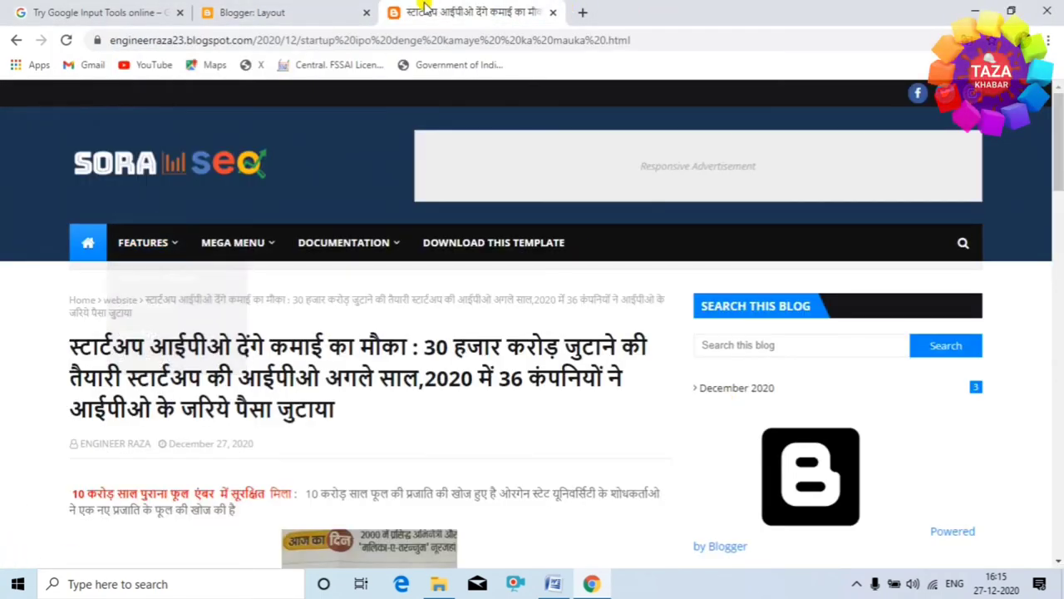
{"action": "left_click", "coordinate": [70, 40]}
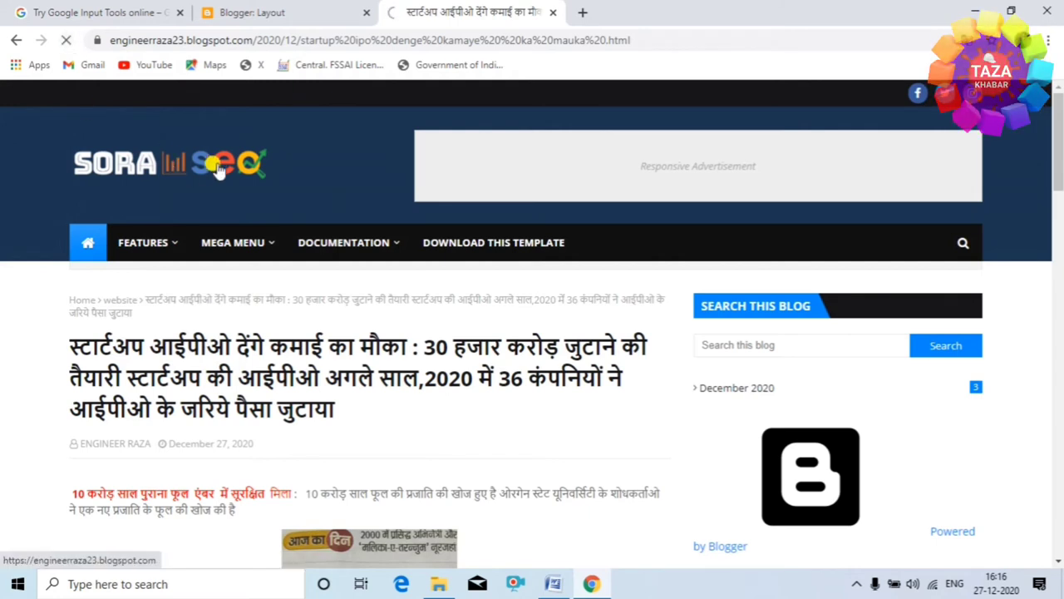
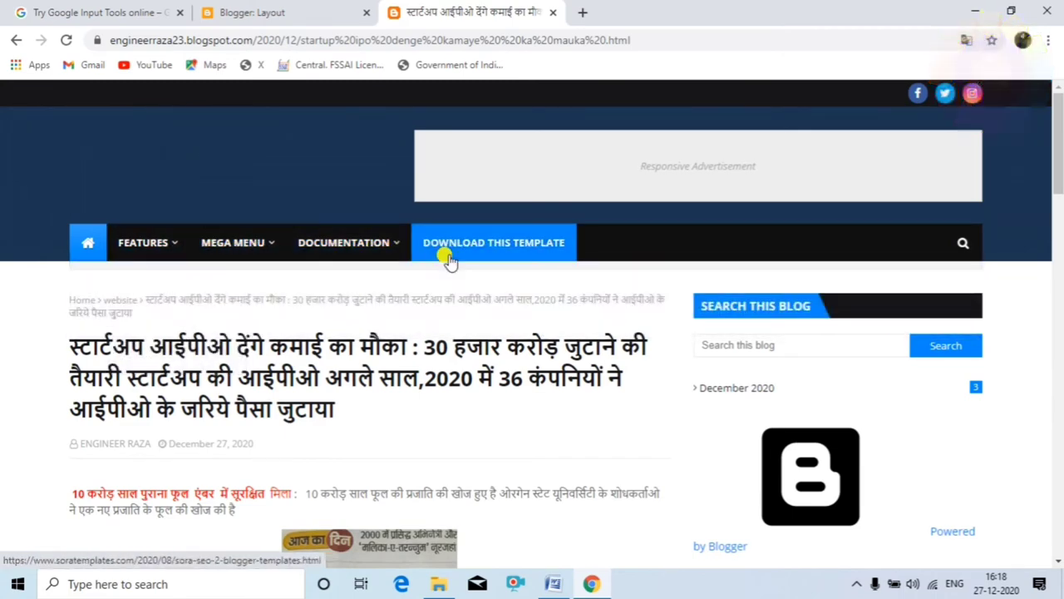
Delete all existing links, from Home-icon to Download This Template, in the Main Menu link list gadget of the layout
{"action": "left_click", "coordinate": [279, 8]}
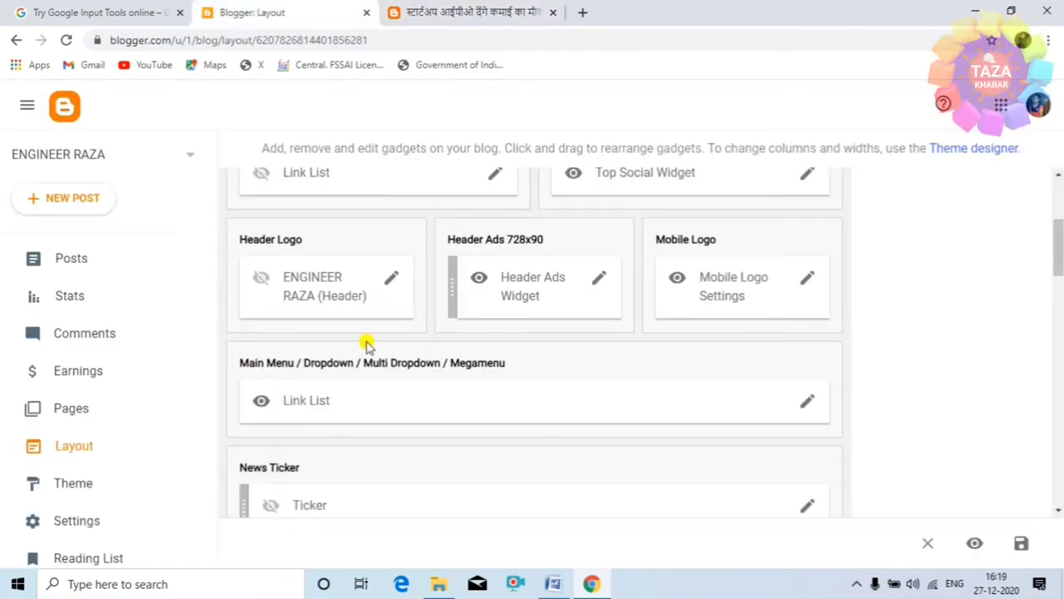
{"action": "left_click", "coordinate": [805, 405]}
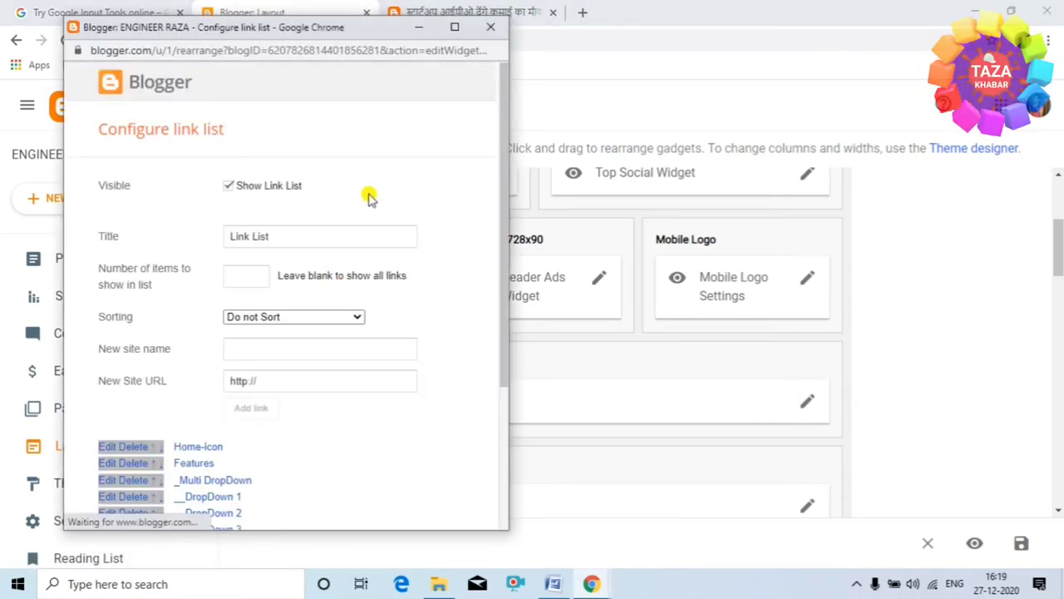
{"action": "scroll", "coordinate": [388, 340], "scroll_direction": "down", "scroll_amount": 2}
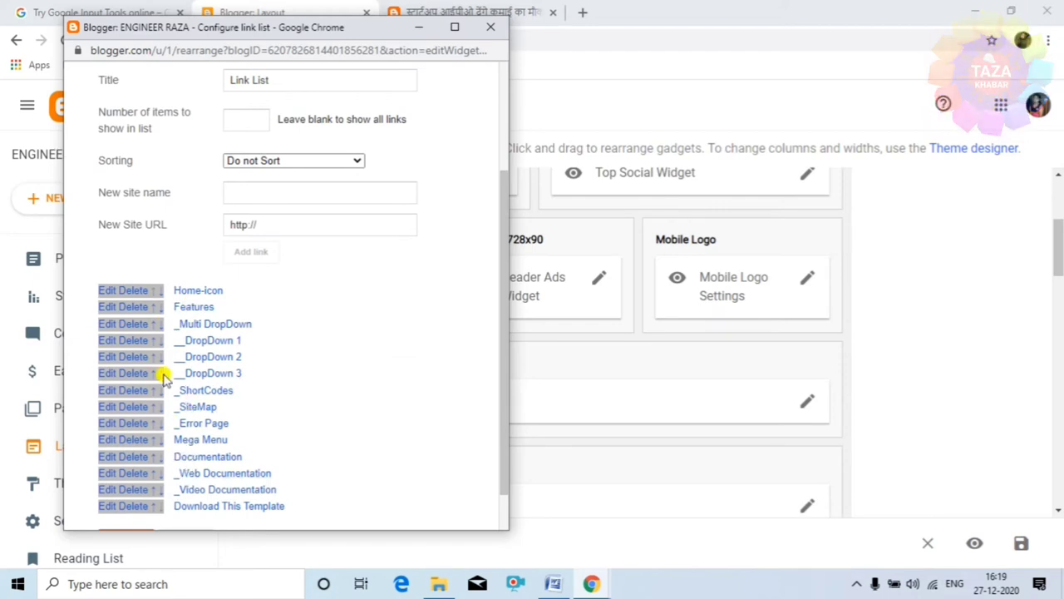
{"action": "scroll", "coordinate": [161, 292], "scroll_direction": "down", "scroll_amount": 1}
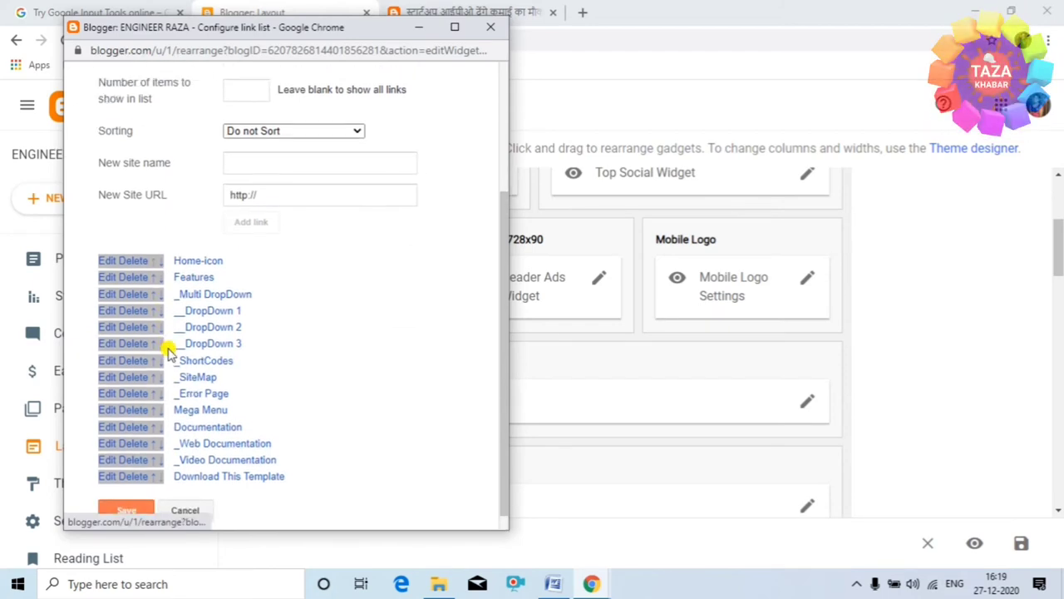
{"action": "scroll", "coordinate": [172, 352], "scroll_direction": "up", "scroll_amount": 2}
{"action": "scroll", "coordinate": [172, 369], "scroll_direction": "down", "scroll_amount": 2}
{"action": "scroll", "coordinate": [253, 333], "scroll_direction": "up", "scroll_amount": 2}
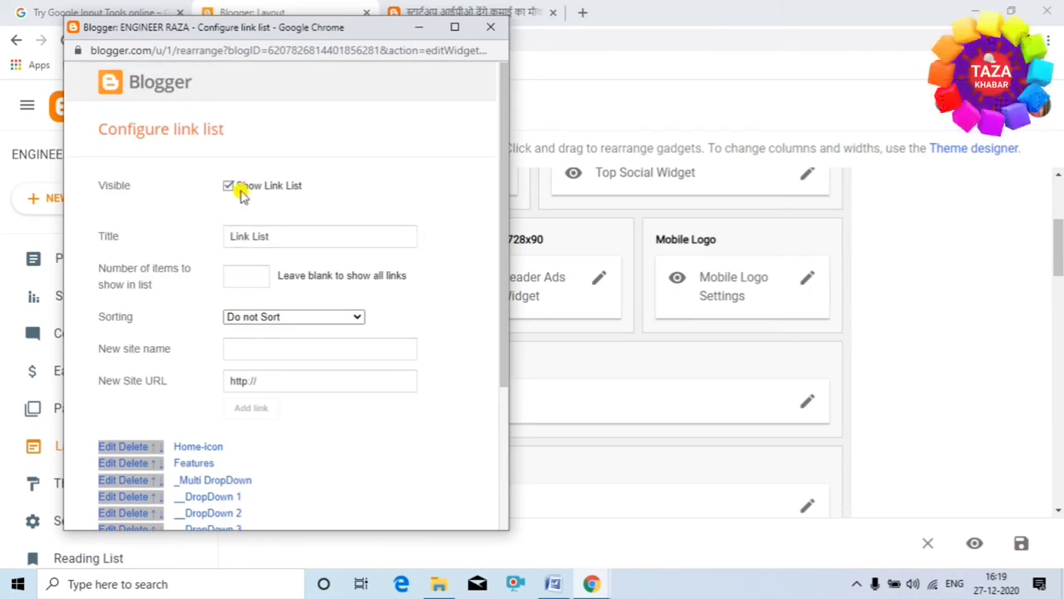
{"action": "scroll", "coordinate": [361, 333], "scroll_direction": "down", "scroll_amount": 3}
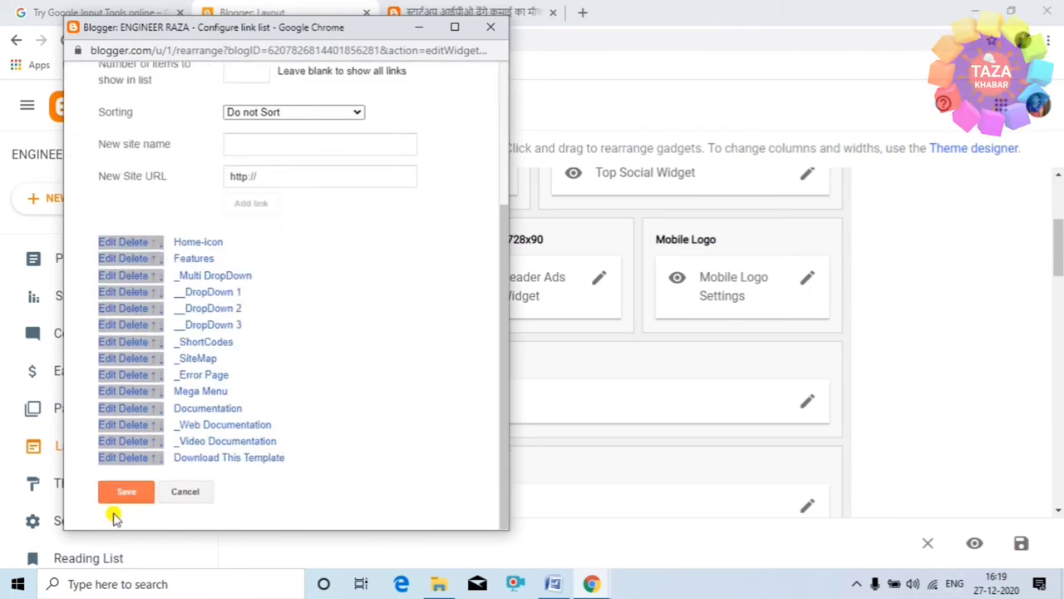
{"action": "scroll", "coordinate": [388, 387], "scroll_direction": "up", "scroll_amount": 3}
{"action": "scroll", "coordinate": [382, 382], "scroll_direction": "down", "scroll_amount": 1}
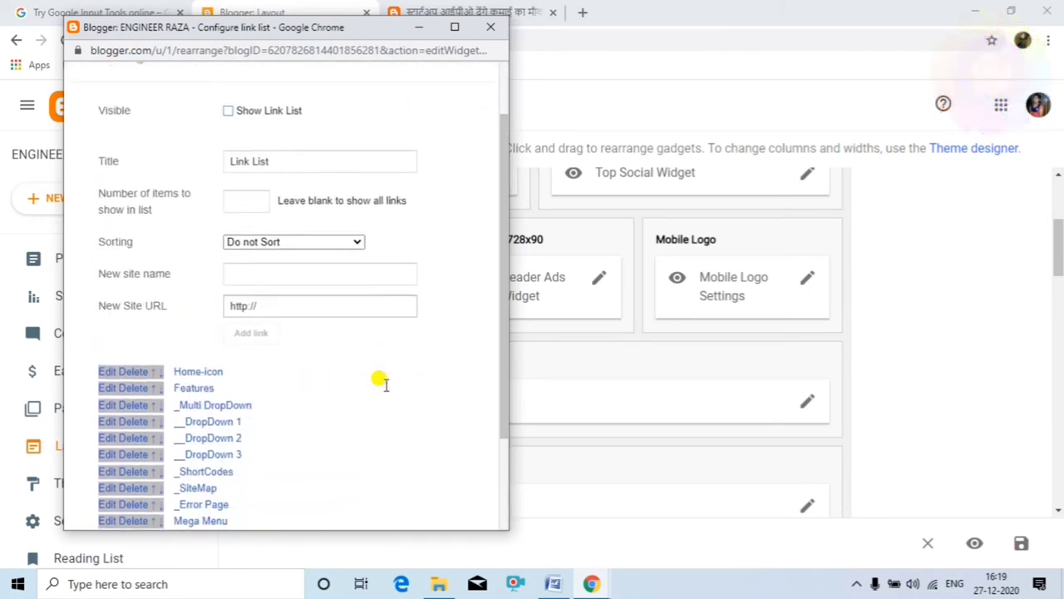
{"action": "scroll", "coordinate": [385, 388], "scroll_direction": "up", "scroll_amount": 1}
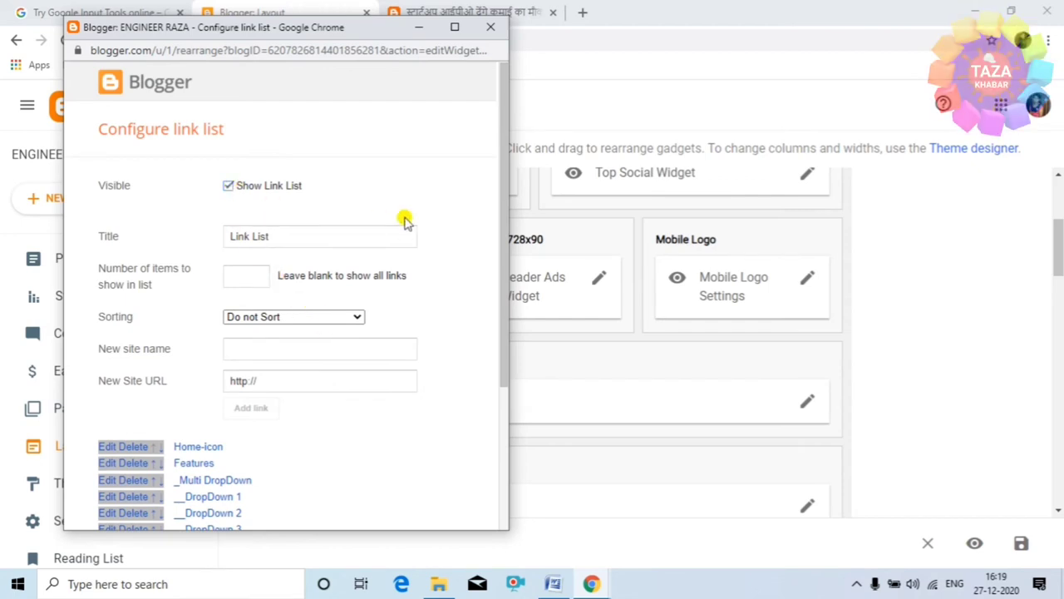
{"action": "scroll", "coordinate": [335, 250], "scroll_direction": "down", "scroll_amount": 3}
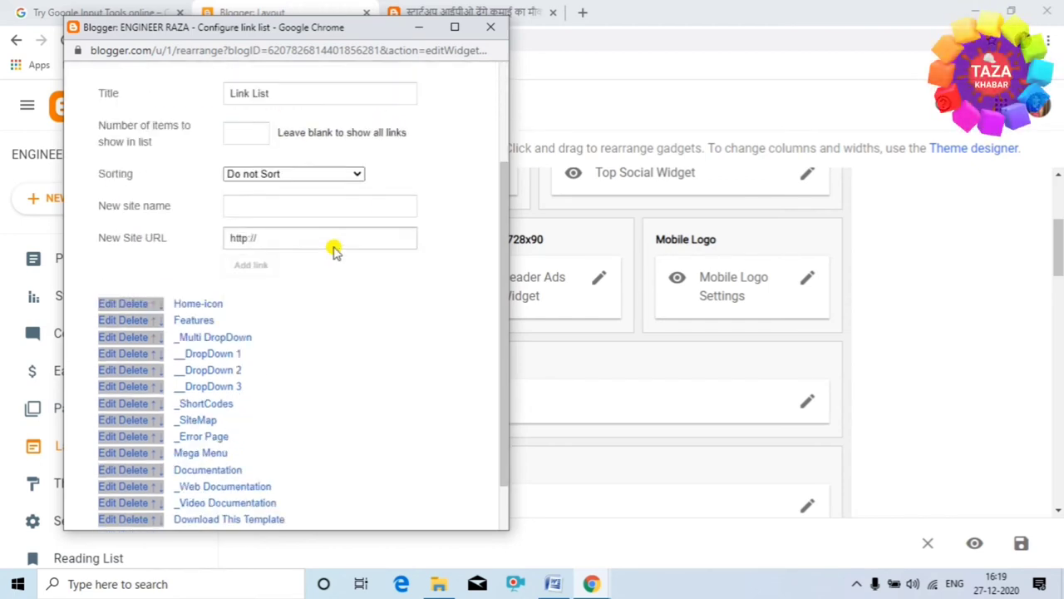
{"action": "left_click", "coordinate": [193, 279]}
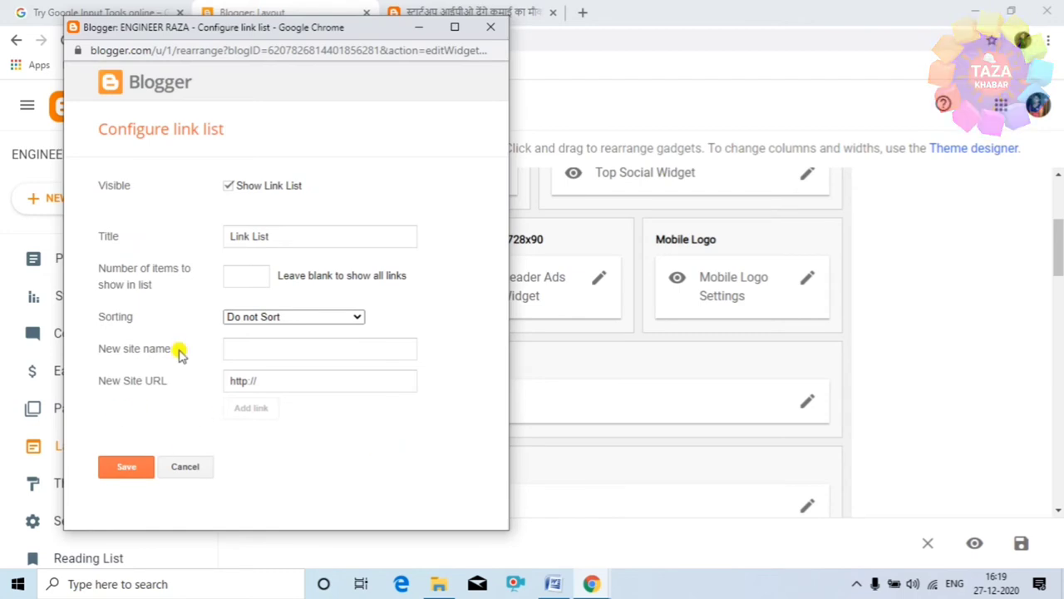
Enter Home as the new site name and copy the address of the Blogger layout page
{"action": "left_click", "coordinate": [275, 350]}
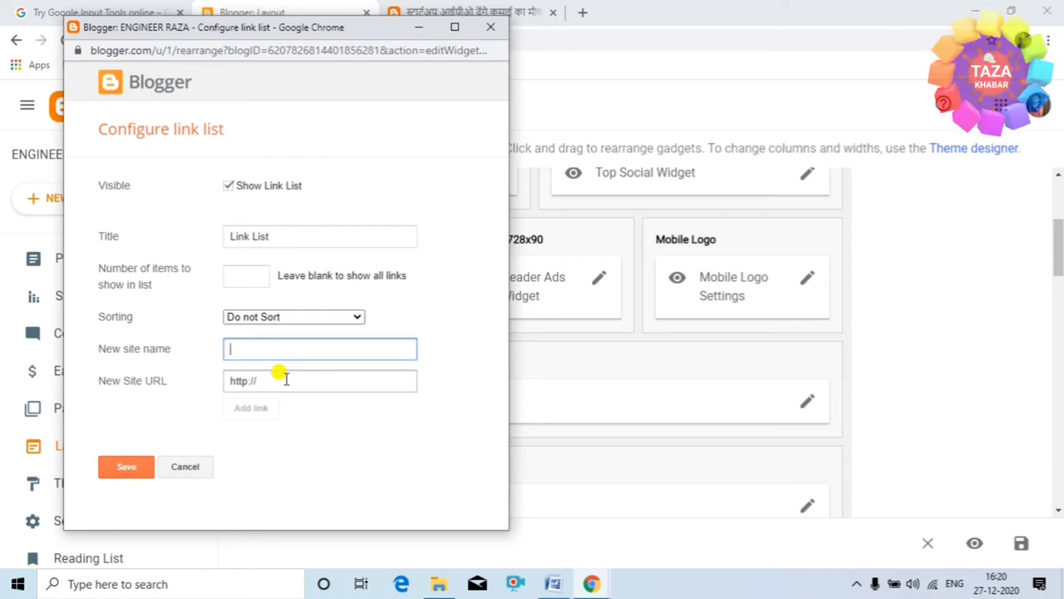
{"action": "type", "text": "Home"}
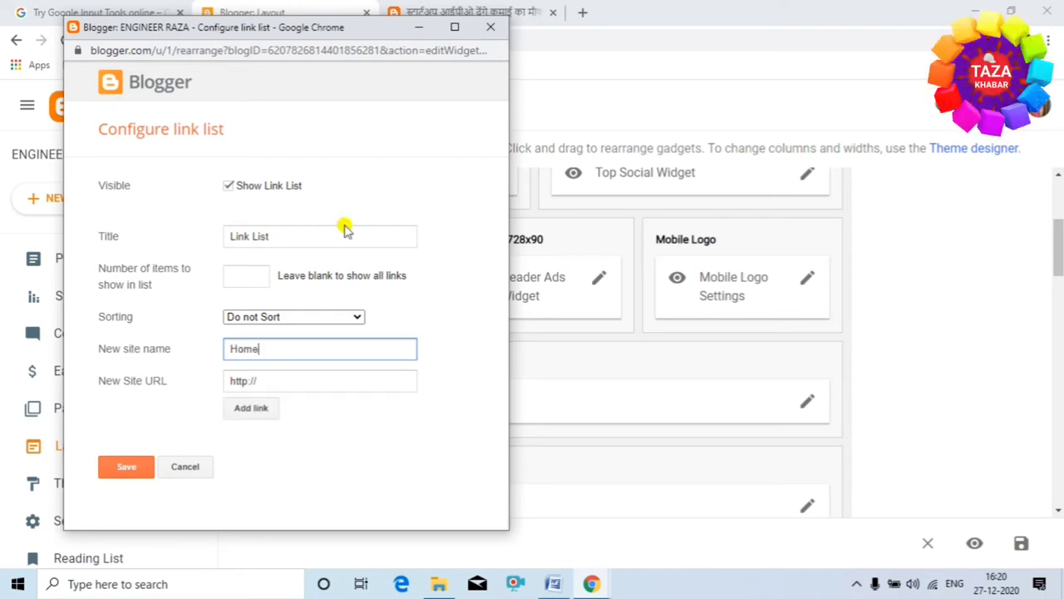
{"action": "left_click", "coordinate": [430, 8]}
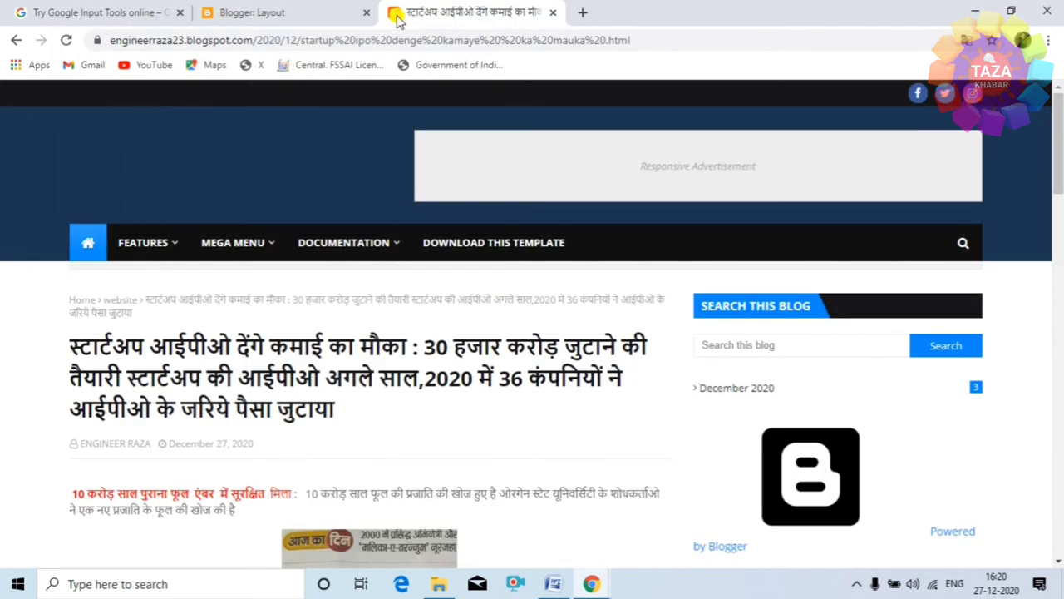
{"action": "left_click", "coordinate": [305, 13]}
{"action": "left_click", "coordinate": [376, 37]}
{"action": "key", "text": "ctrl+c"}
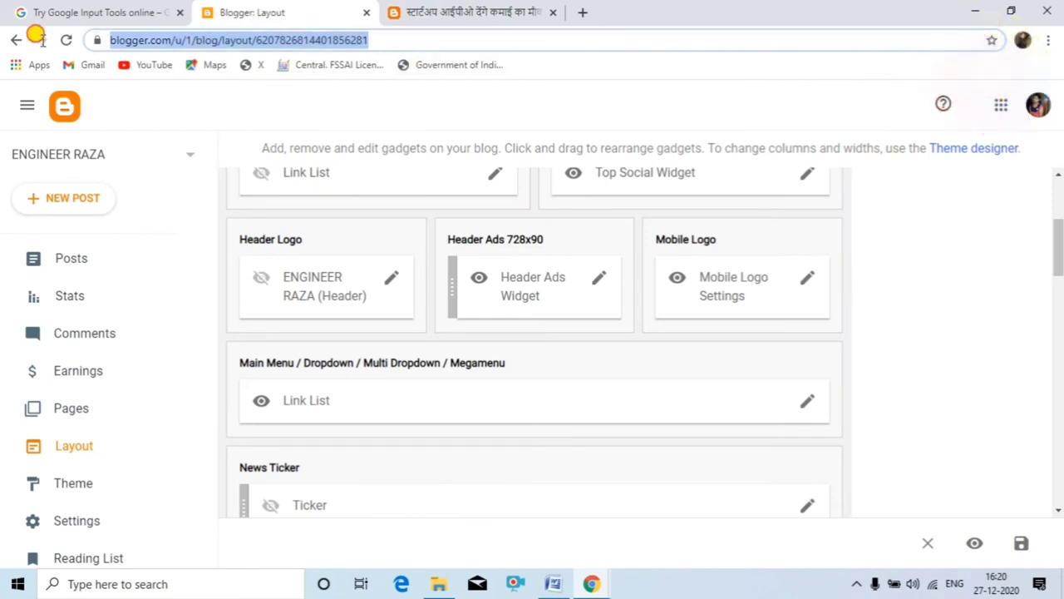
{"action": "right_click", "coordinate": [175, 42]}
{"action": "left_click", "coordinate": [221, 128]}
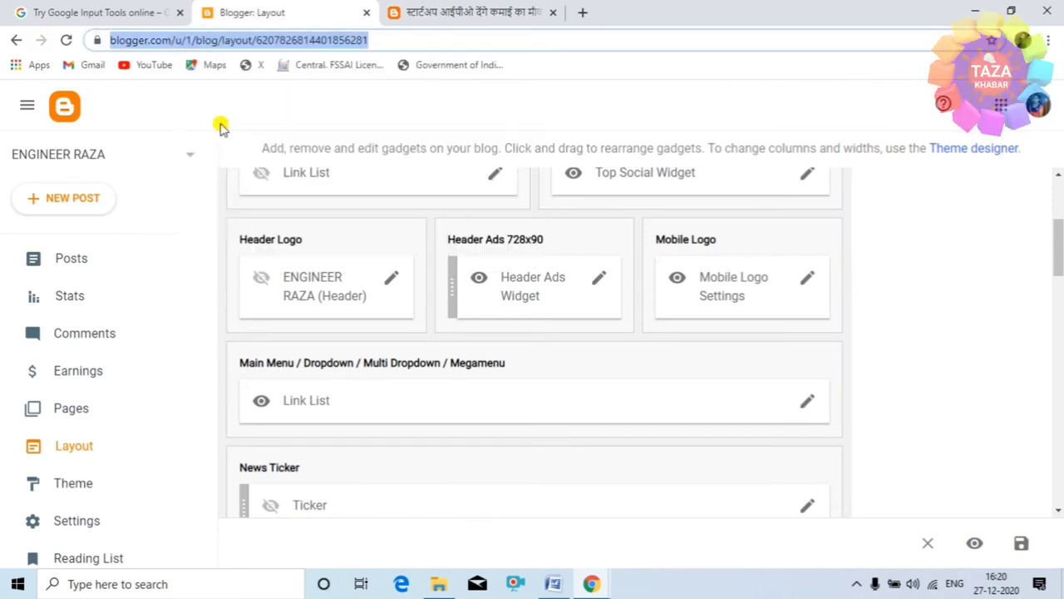
Paste the copied layout page address as the New Site URL of the Home link
{"action": "key", "text": "alt+Tab"}
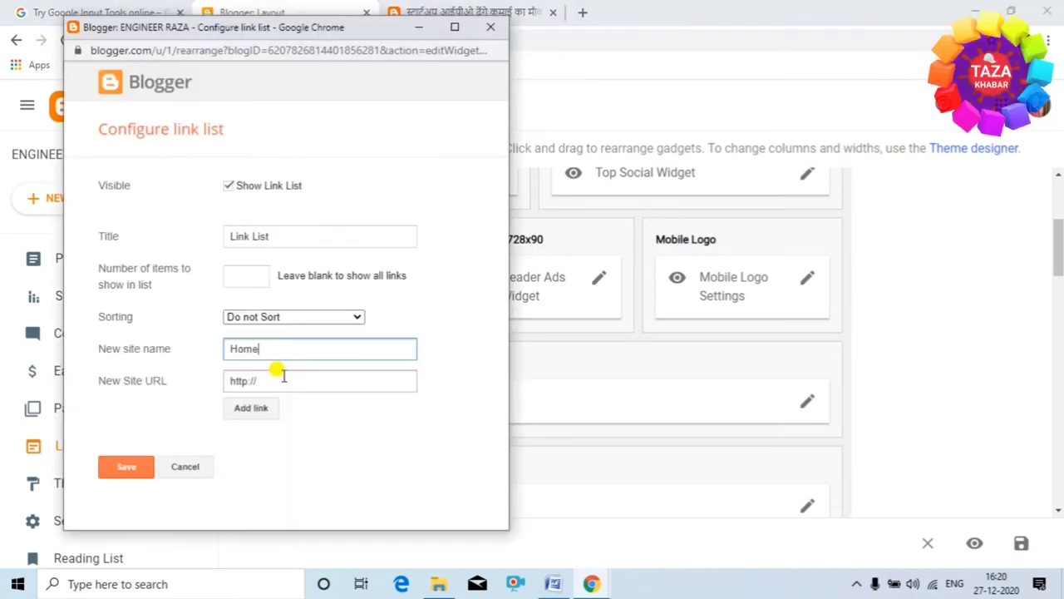
{"action": "left_click", "coordinate": [274, 380]}
{"action": "right_click", "coordinate": [275, 379]}
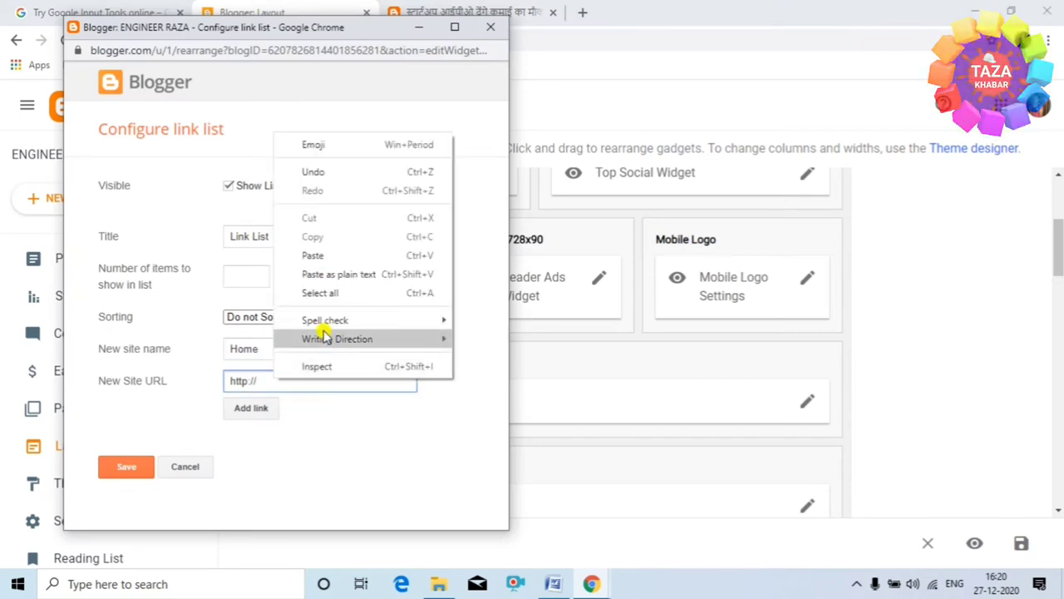
{"action": "left_click", "coordinate": [333, 256]}
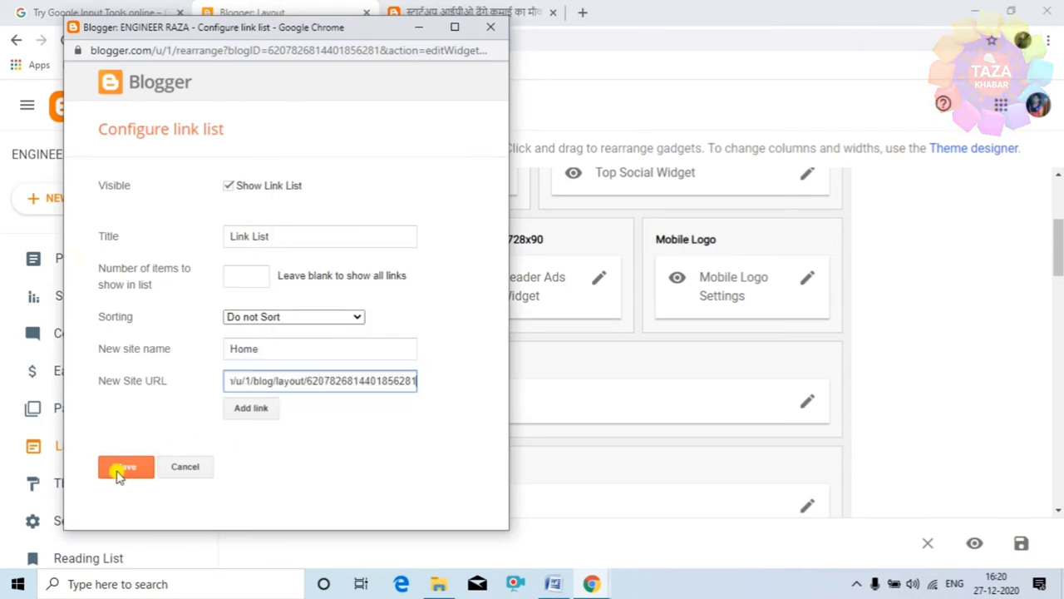
Add the Home link to the main menu link list and save the gadget
{"action": "left_click", "coordinate": [119, 470]}
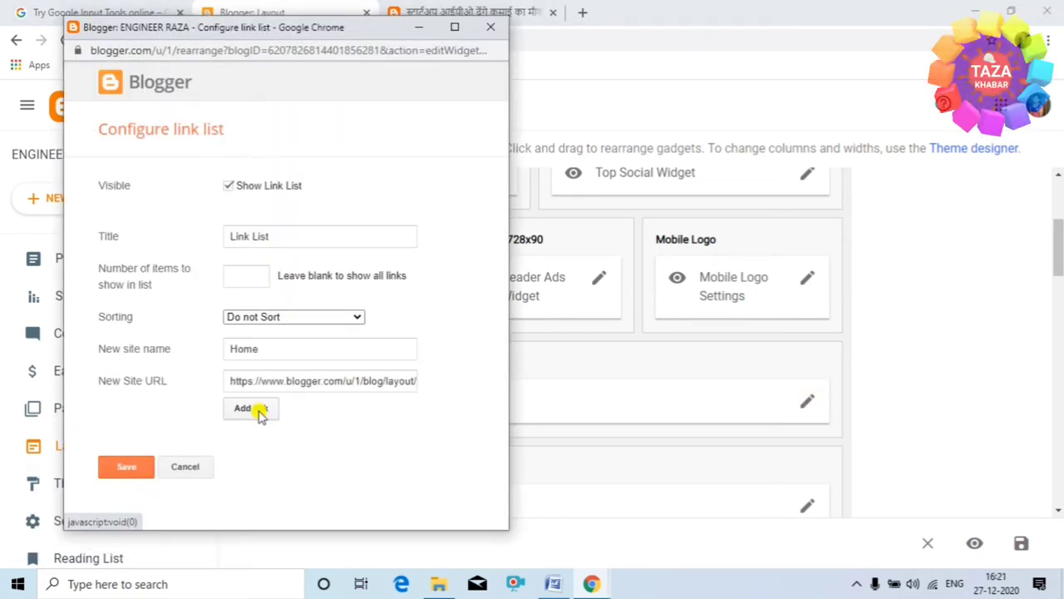
{"action": "left_click", "coordinate": [259, 409]}
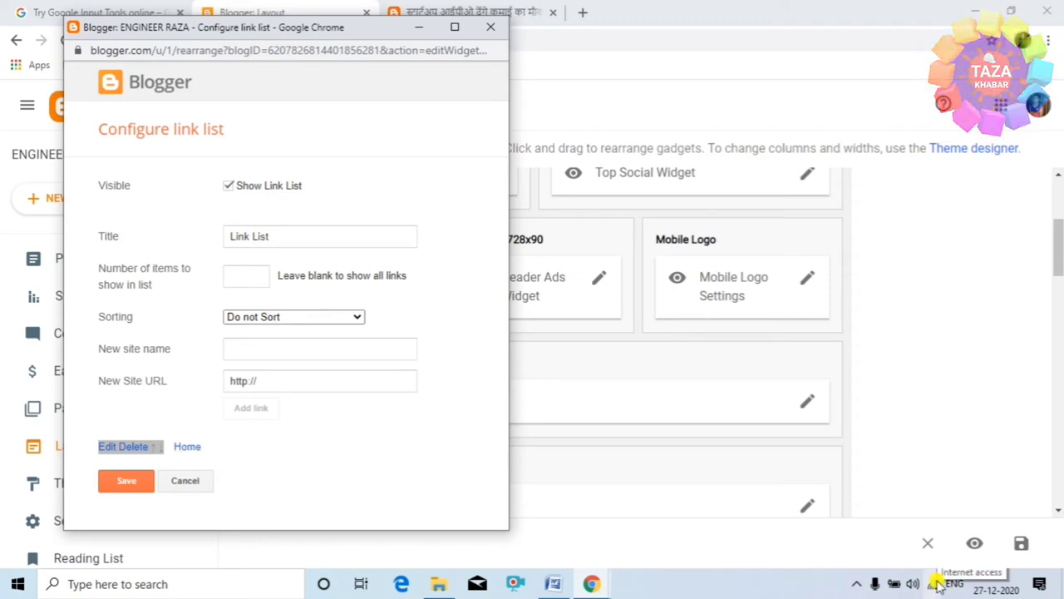
{"action": "left_click", "coordinate": [125, 482]}
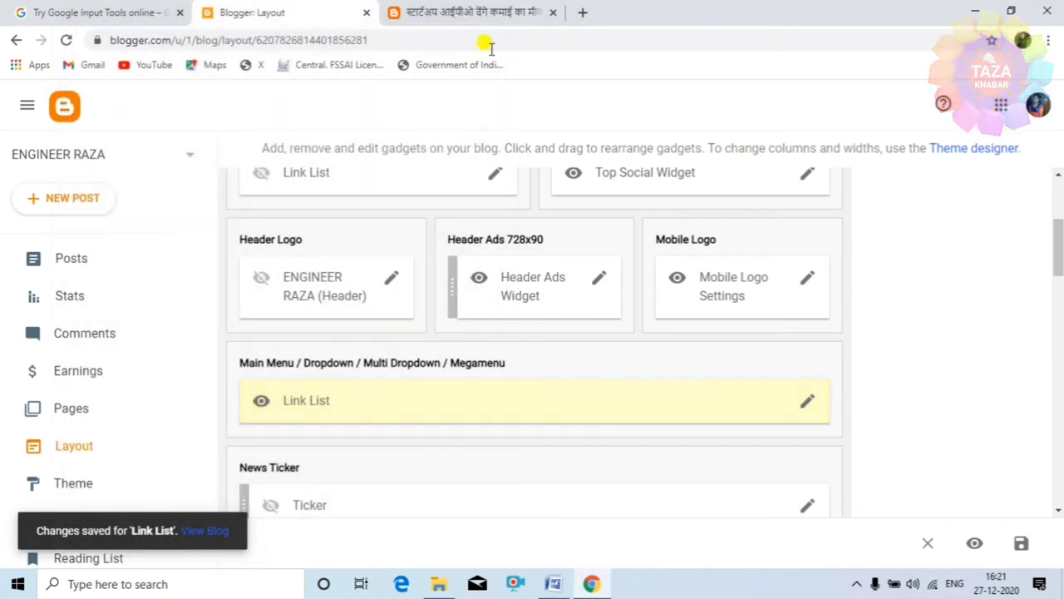
Reload the blog post page and test the Home link in its main menu
{"action": "left_click", "coordinate": [440, 12]}
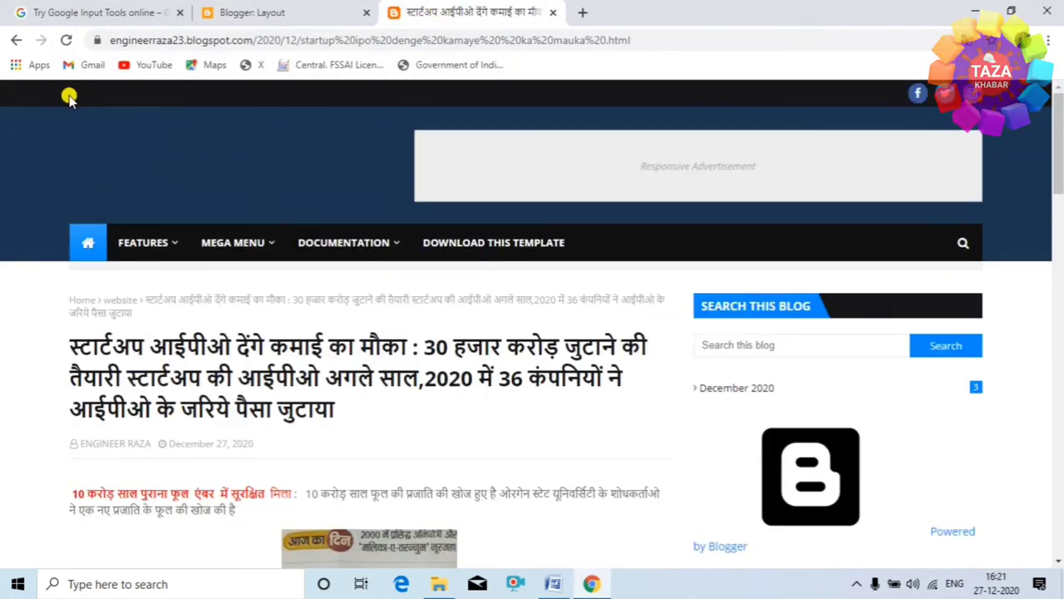
{"action": "key", "text": "F5"}
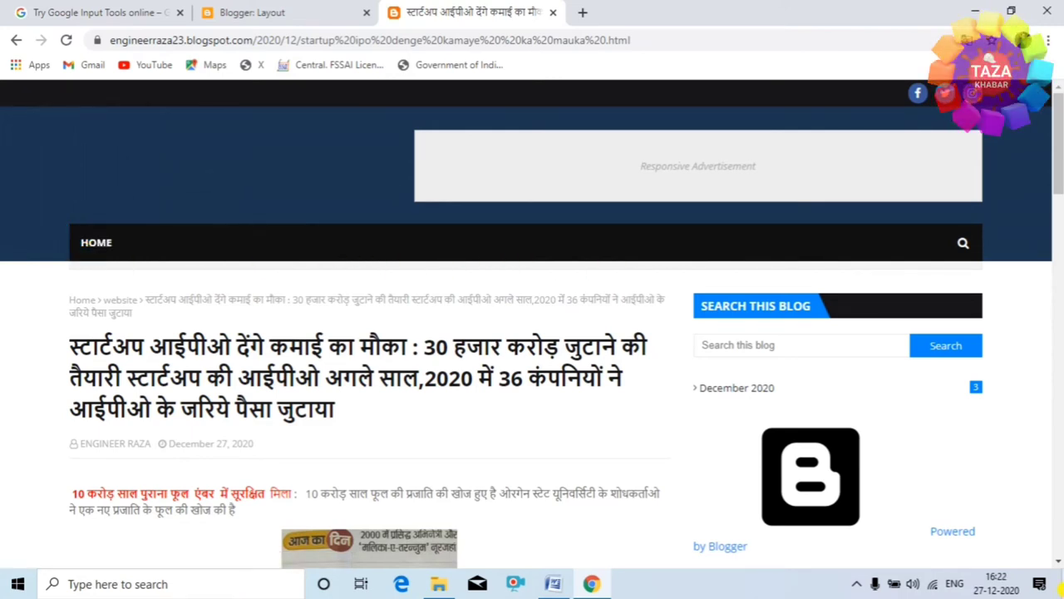
{"action": "left_click", "coordinate": [98, 243]}
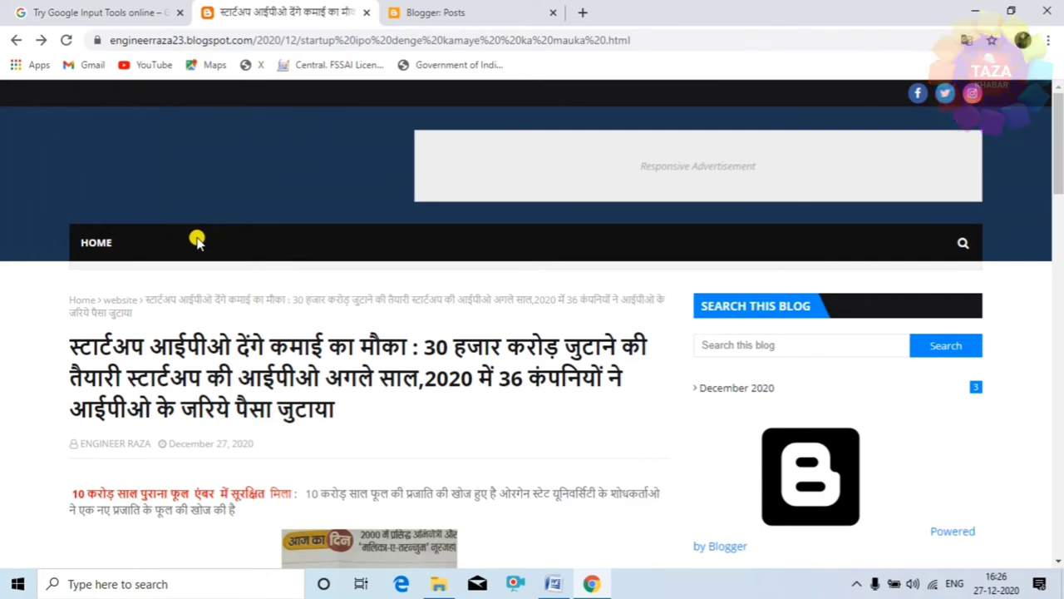
Open the Main Menu link list gadget in the Blogger layout and add a link named About us
{"action": "left_click", "coordinate": [463, 13]}
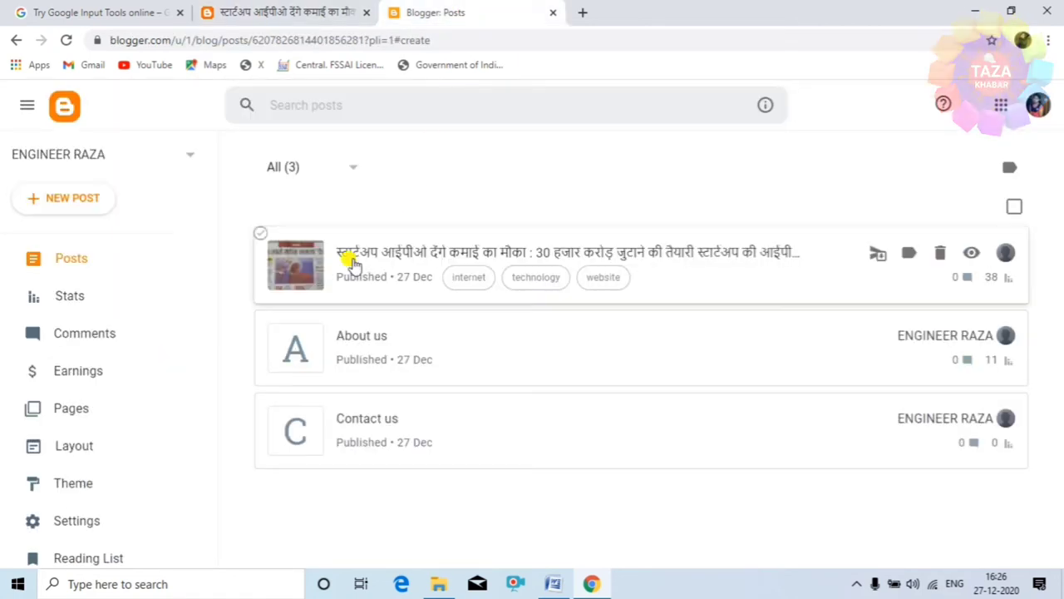
{"action": "left_click", "coordinate": [93, 449]}
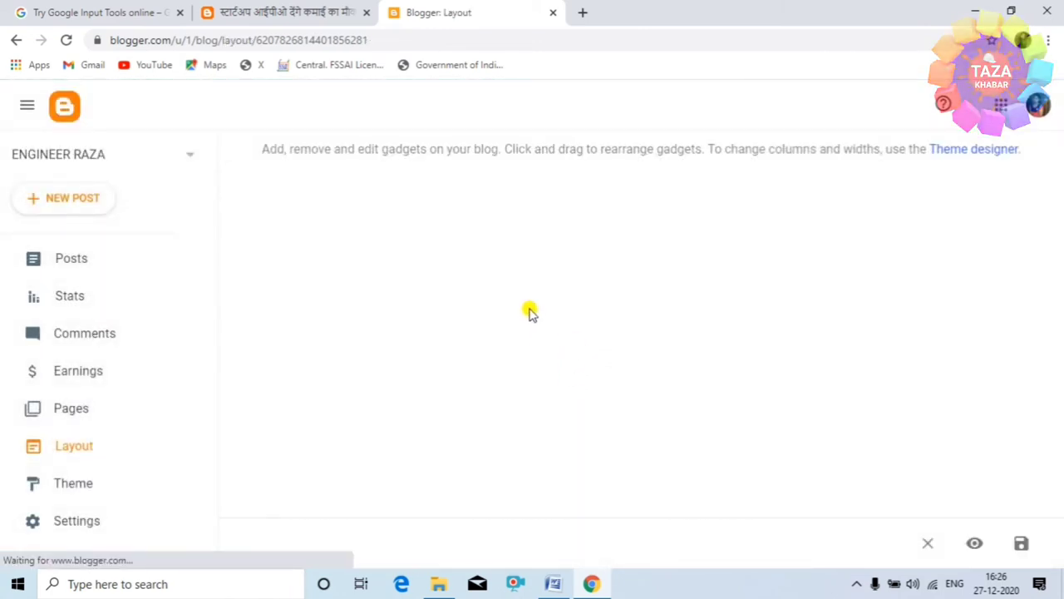
{"action": "scroll", "coordinate": [470, 372], "scroll_direction": "down", "scroll_amount": 4}
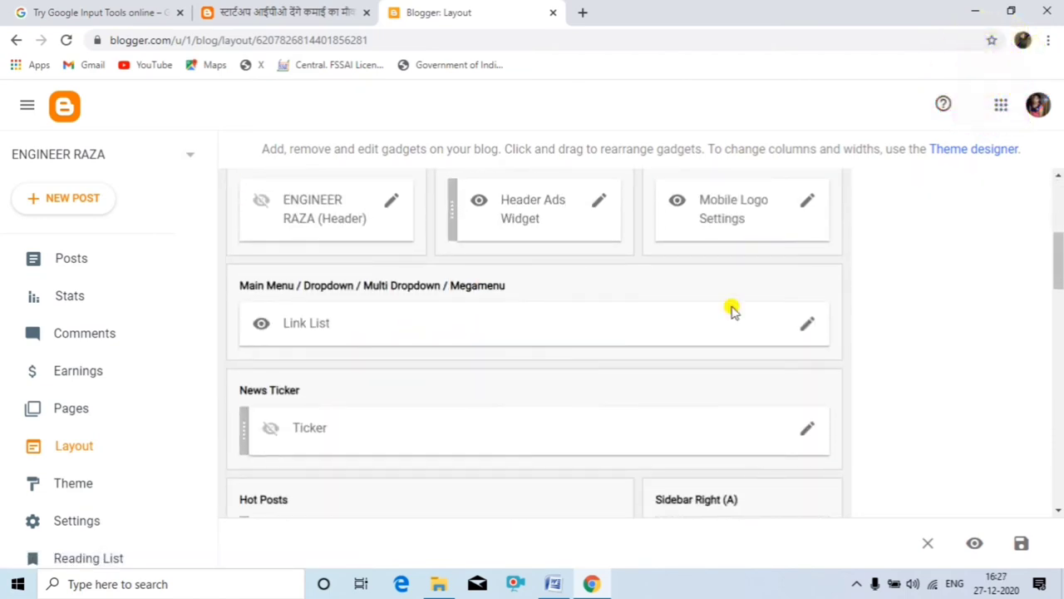
{"action": "left_click", "coordinate": [807, 327]}
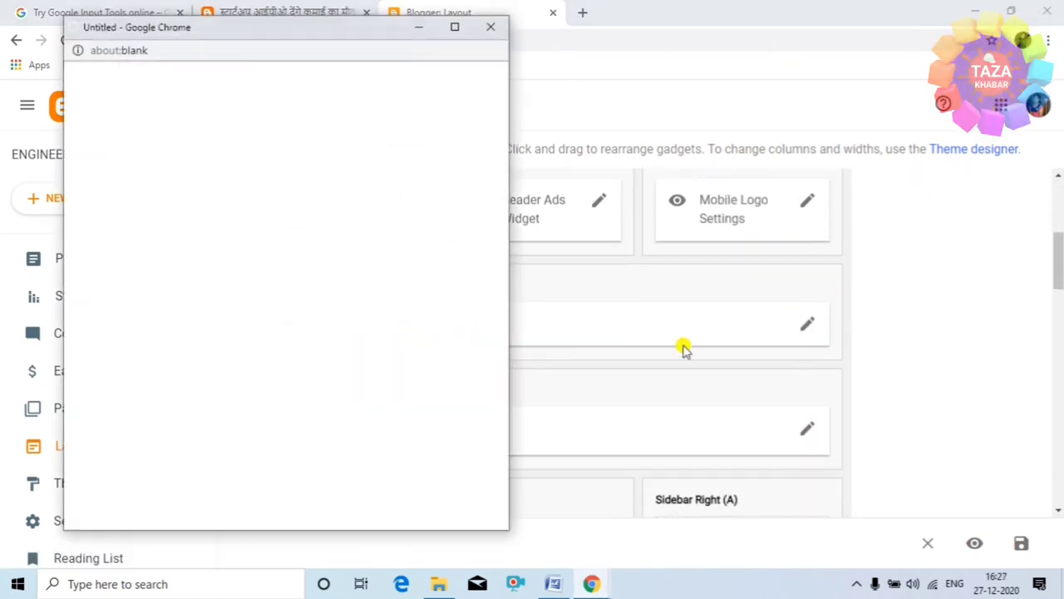
{"action": "left_click", "coordinate": [248, 348]}
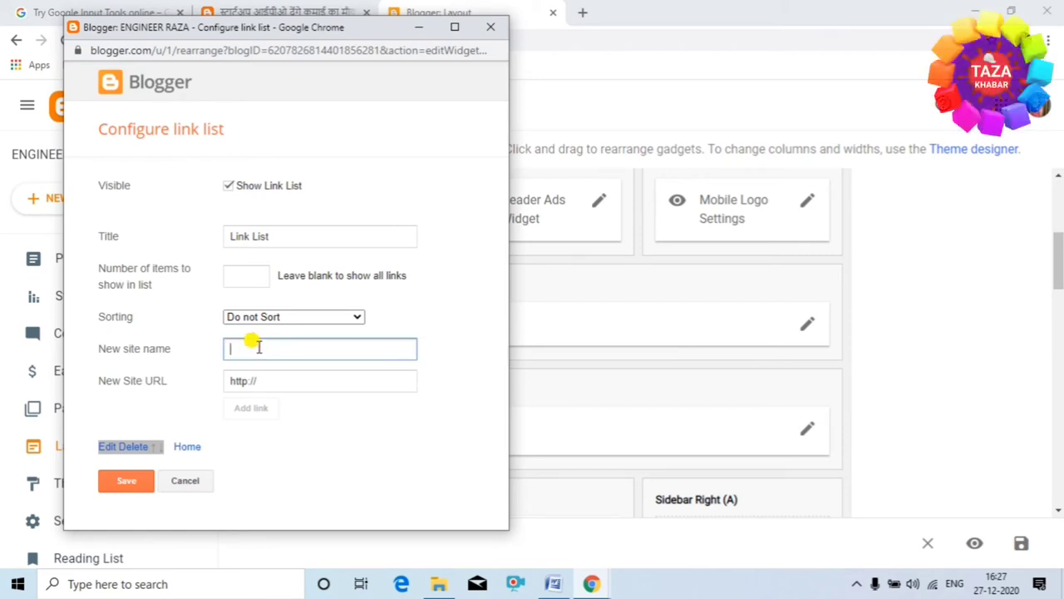
{"action": "type", "text": "About us"}
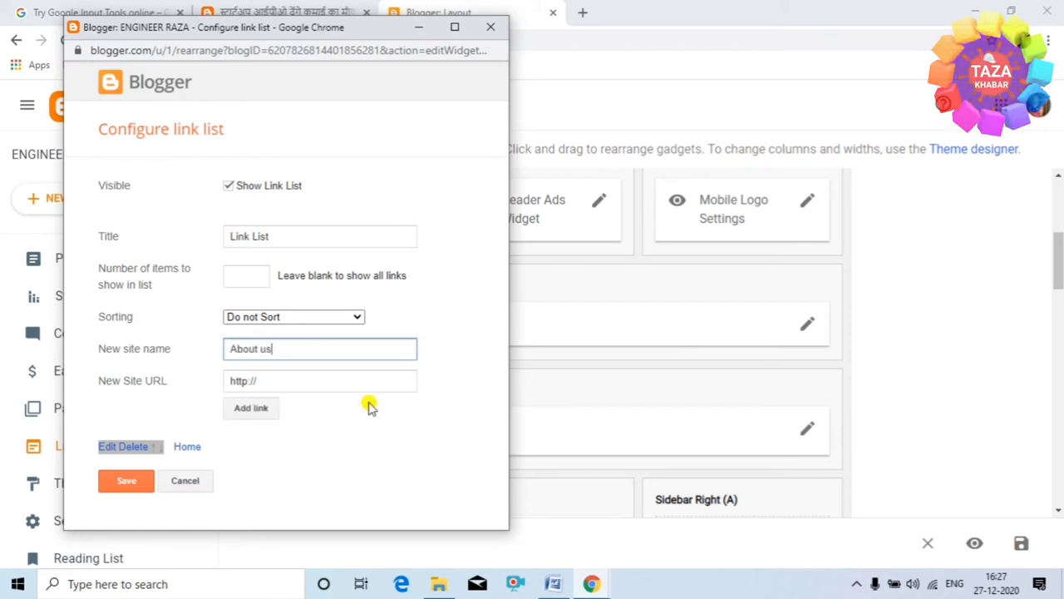
{"action": "left_click", "coordinate": [260, 409]}
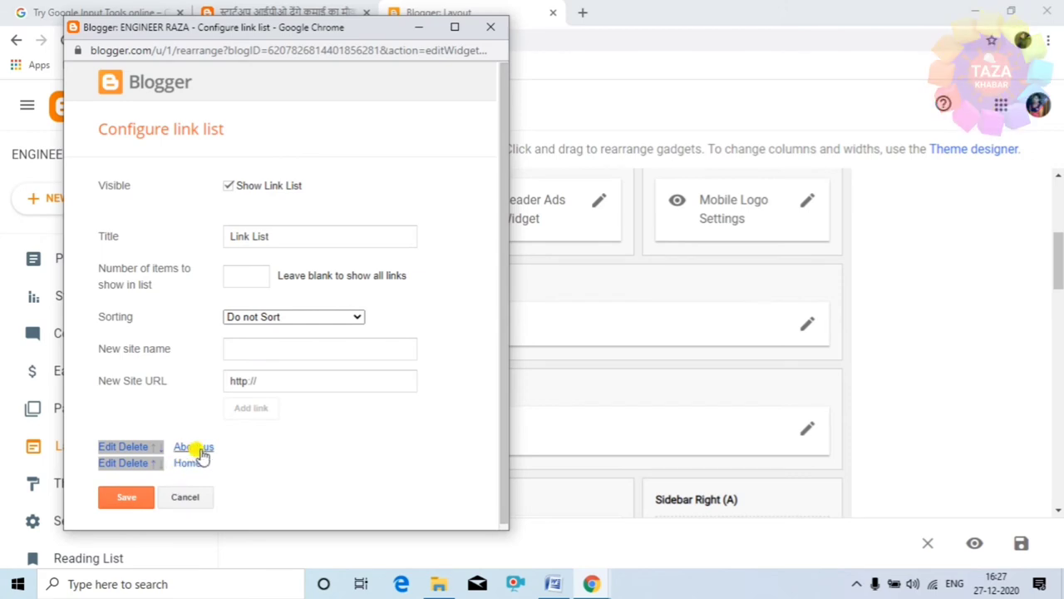
Add a link named Contus us to the main menu link list and save the gadget
{"action": "left_click", "coordinate": [261, 347]}
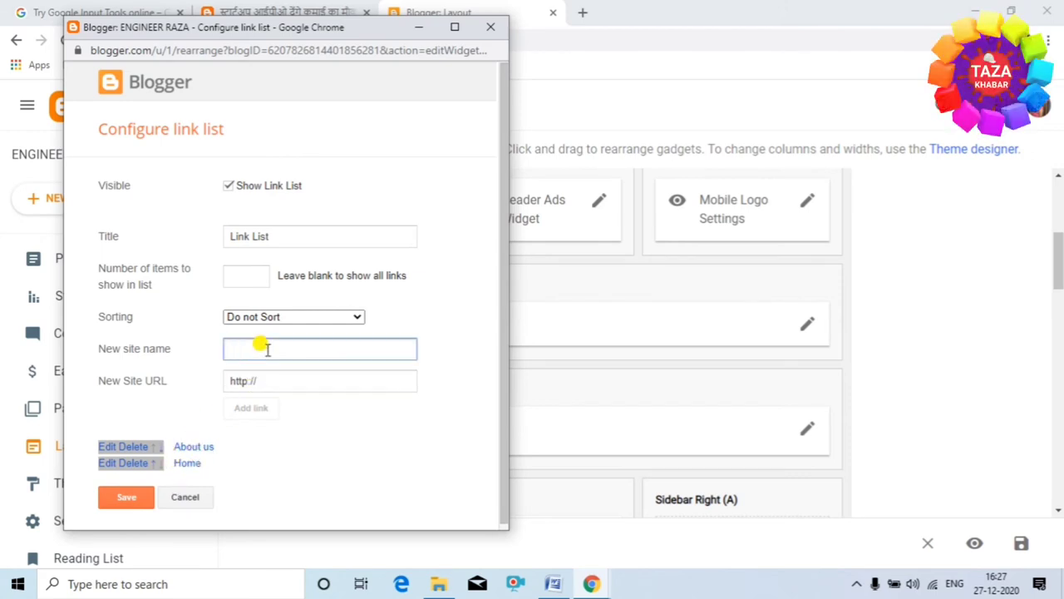
{"action": "type", "text": "Contus us"}
{"action": "left_click", "coordinate": [254, 382]}
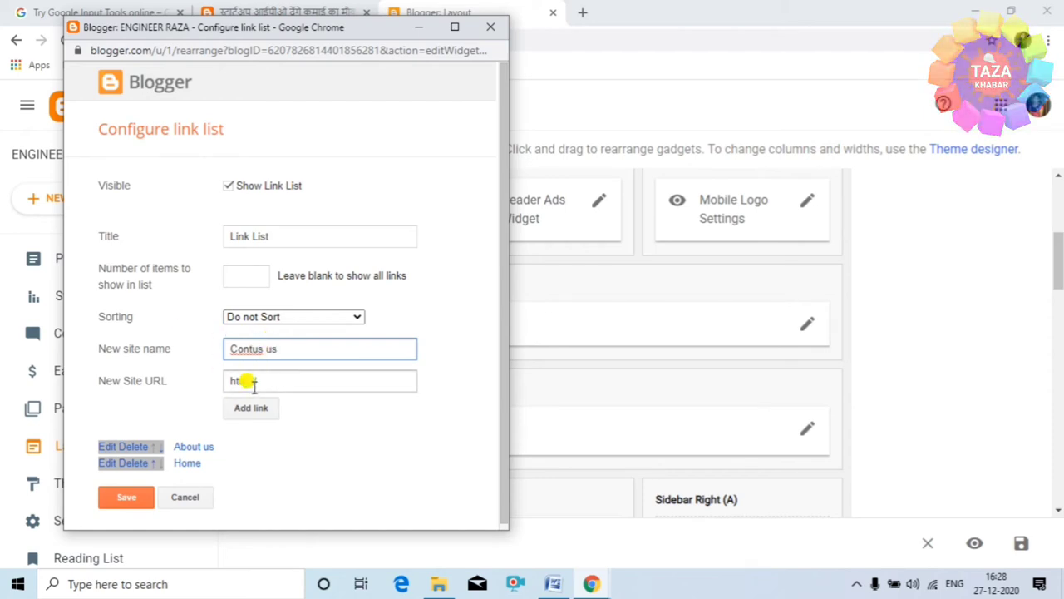
{"action": "left_click", "coordinate": [249, 408]}
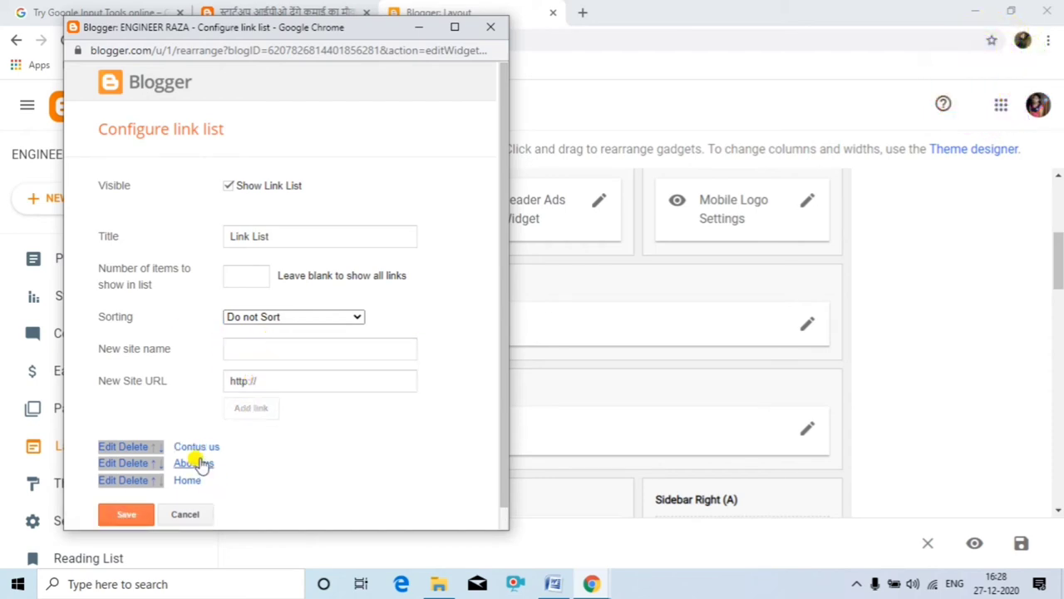
{"action": "scroll", "coordinate": [201, 459], "scroll_direction": "down", "scroll_amount": 1}
{"action": "left_click", "coordinate": [123, 493]}
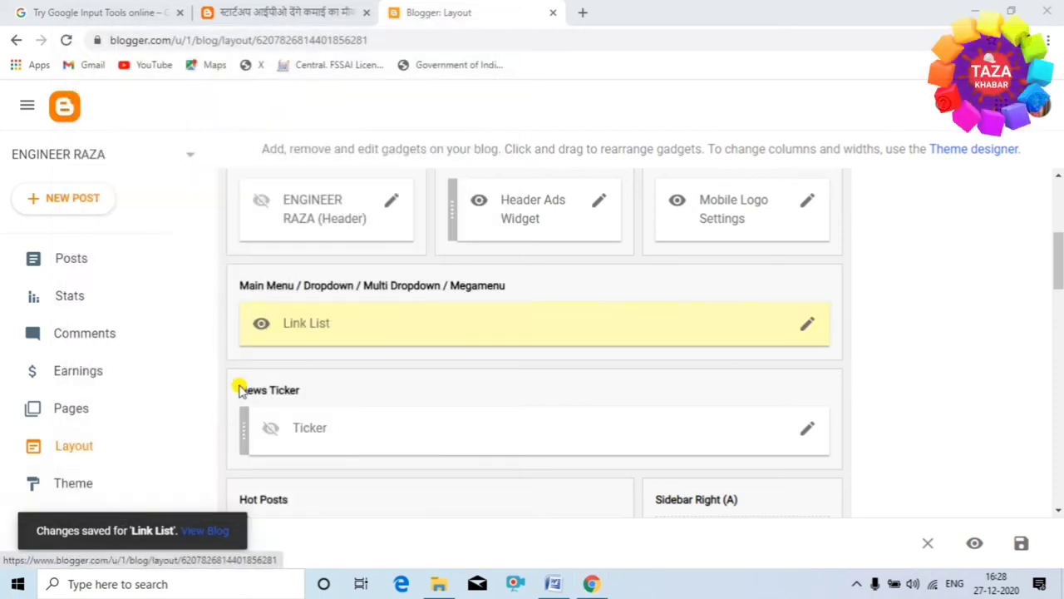
Reload the blog post page to check the menu and open the blog's Pages list in Blogger
{"action": "left_click", "coordinate": [338, 17]}
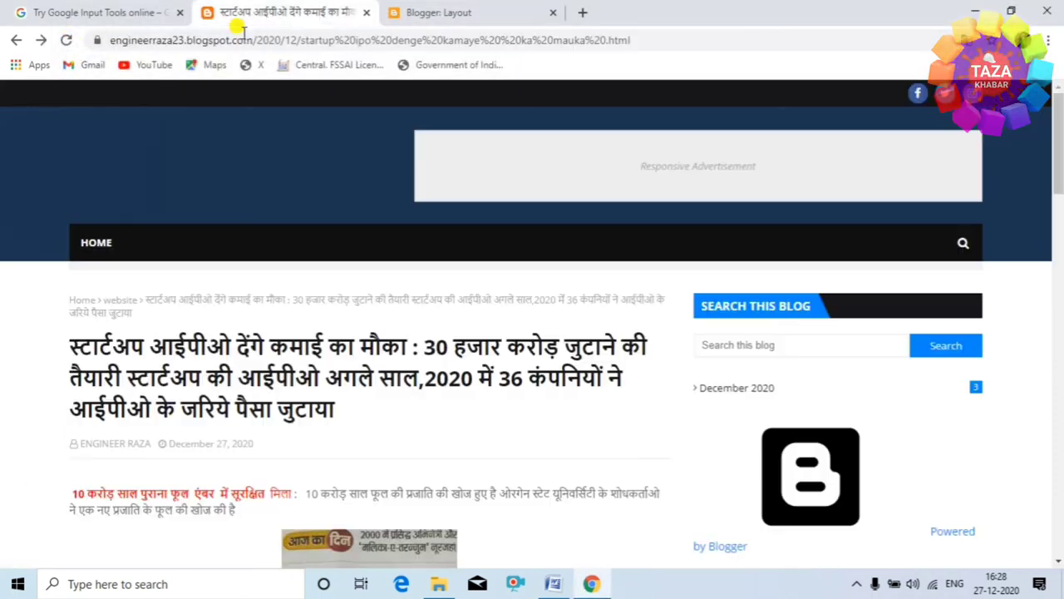
{"action": "left_click", "coordinate": [66, 40]}
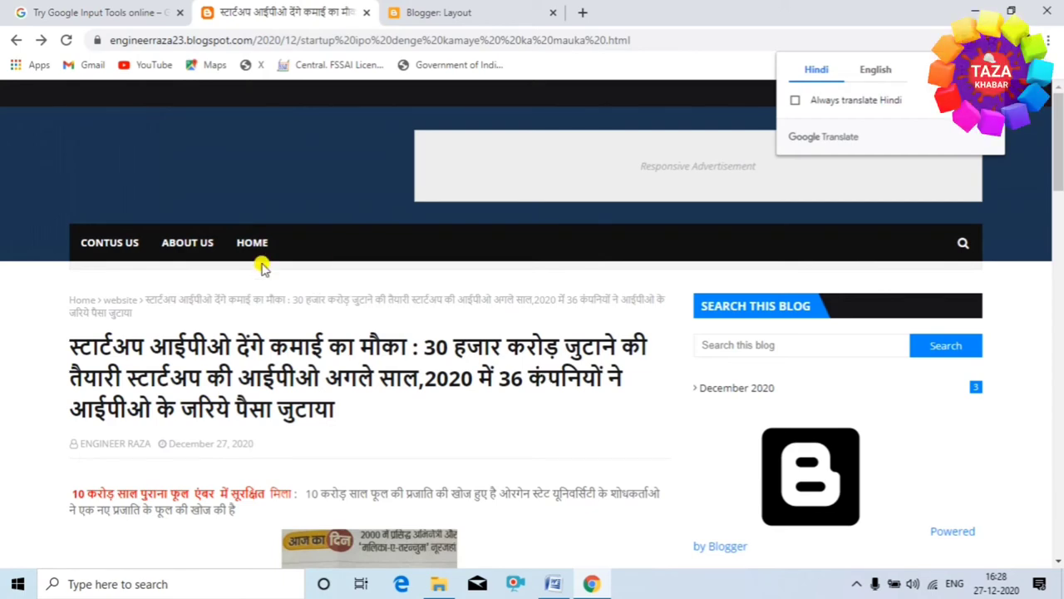
{"action": "left_click", "coordinate": [431, 19]}
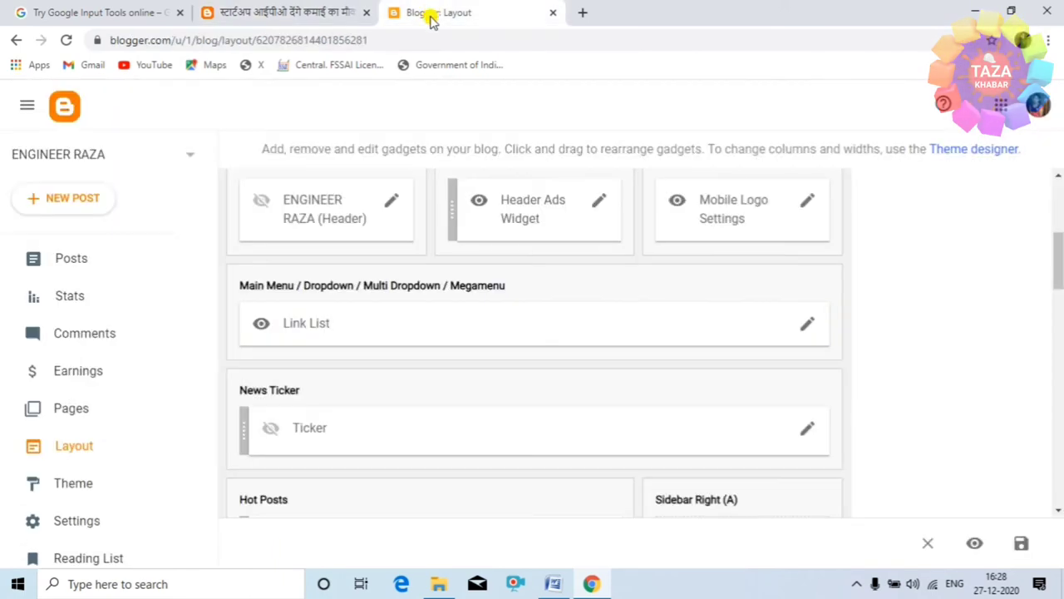
{"action": "left_click", "coordinate": [78, 408]}
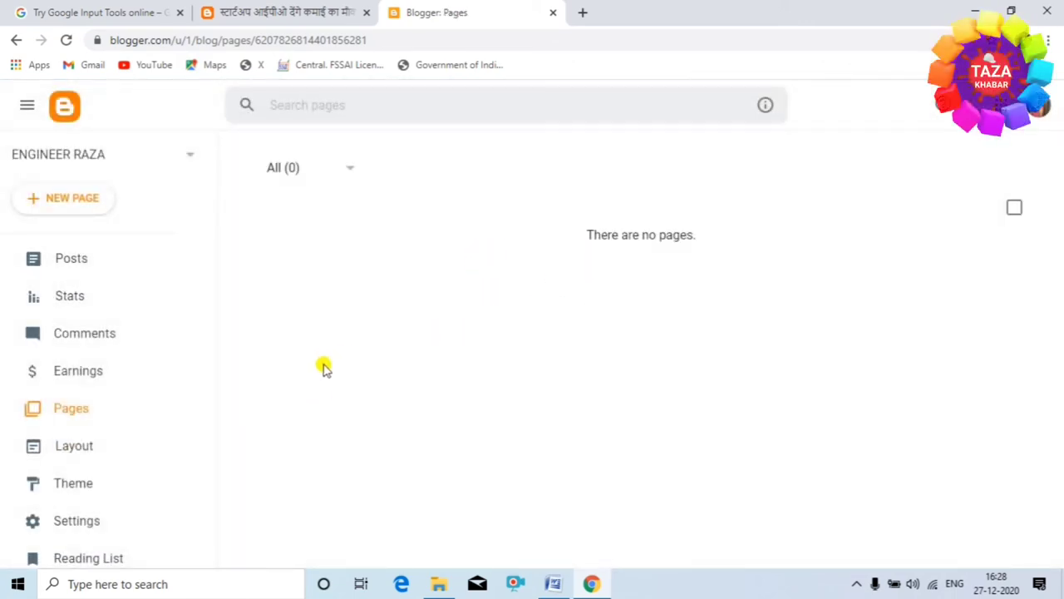
{"action": "left_click", "coordinate": [275, 12]}
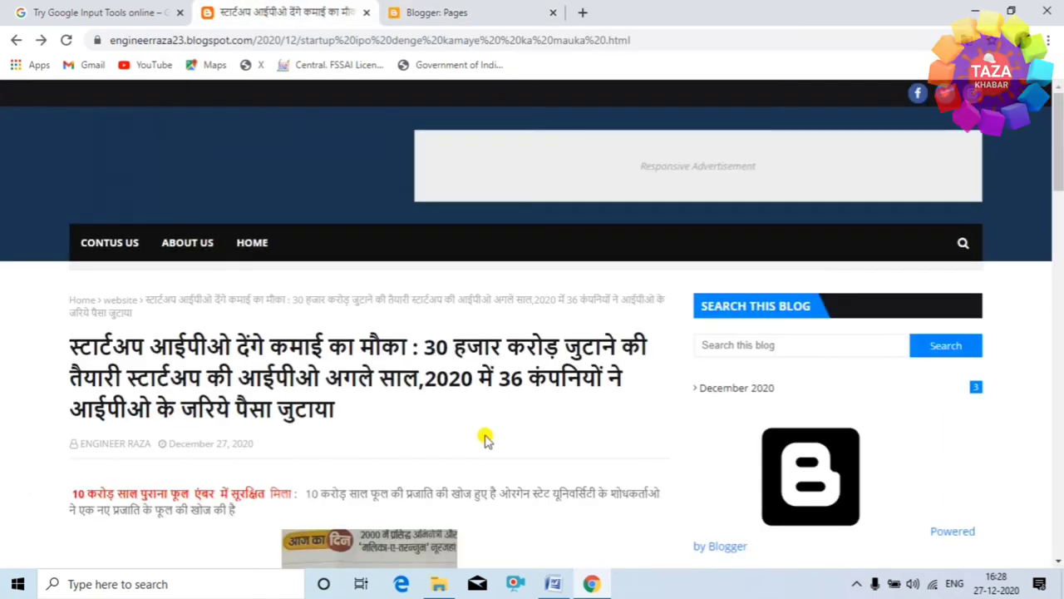
{"action": "key", "text": "ctrl+Tab"}
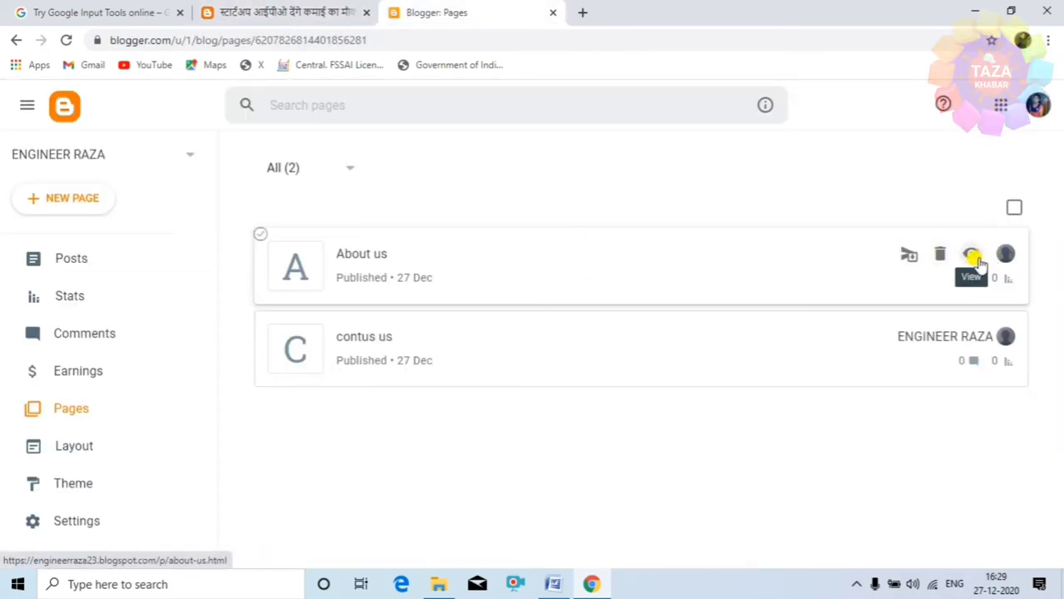
View the published About us and contus us pages and select each page's web address
{"action": "left_click", "coordinate": [970, 255]}
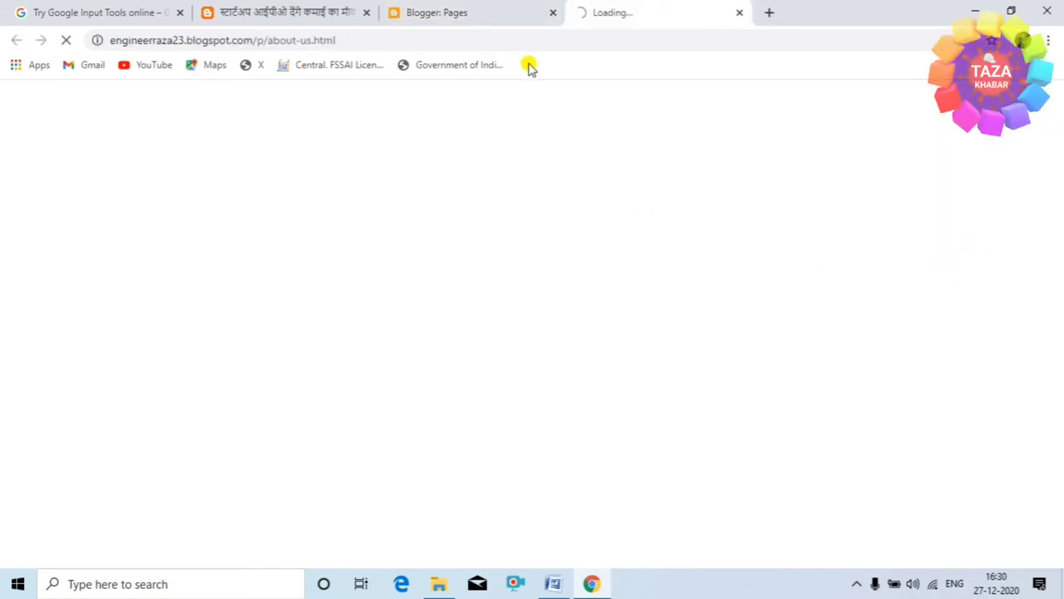
{"action": "left_click_drag", "start_coordinate": [332, 33], "coordinate": [58, 51]}
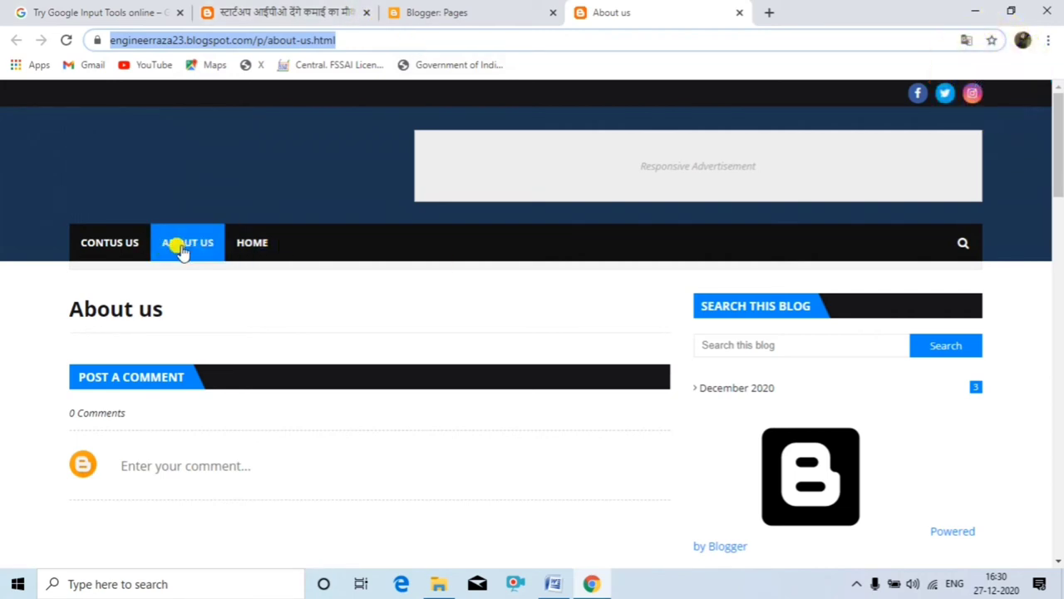
{"action": "left_click", "coordinate": [460, 15]}
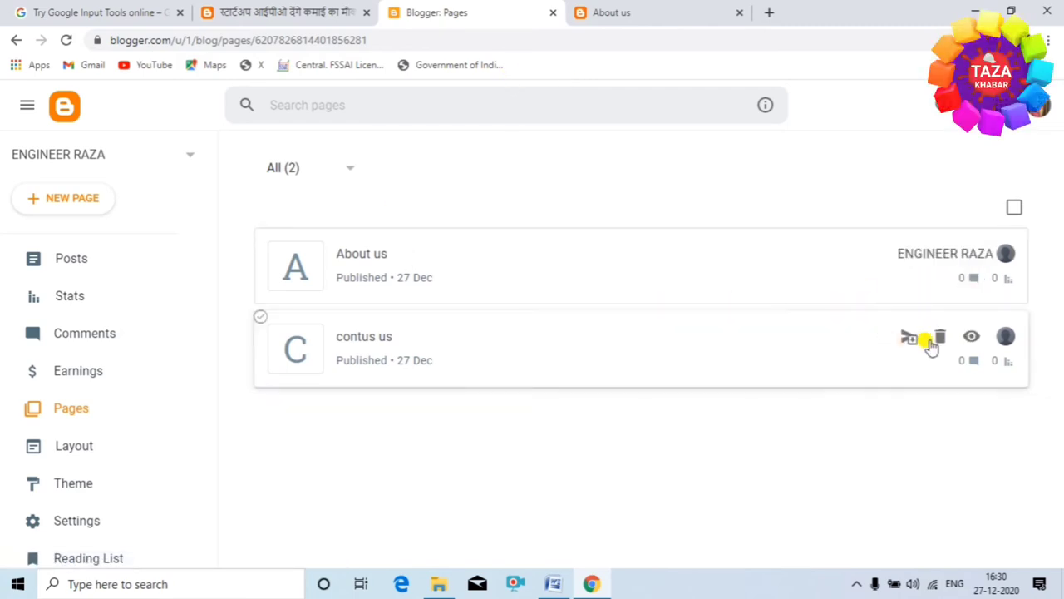
{"action": "left_click", "coordinate": [971, 336]}
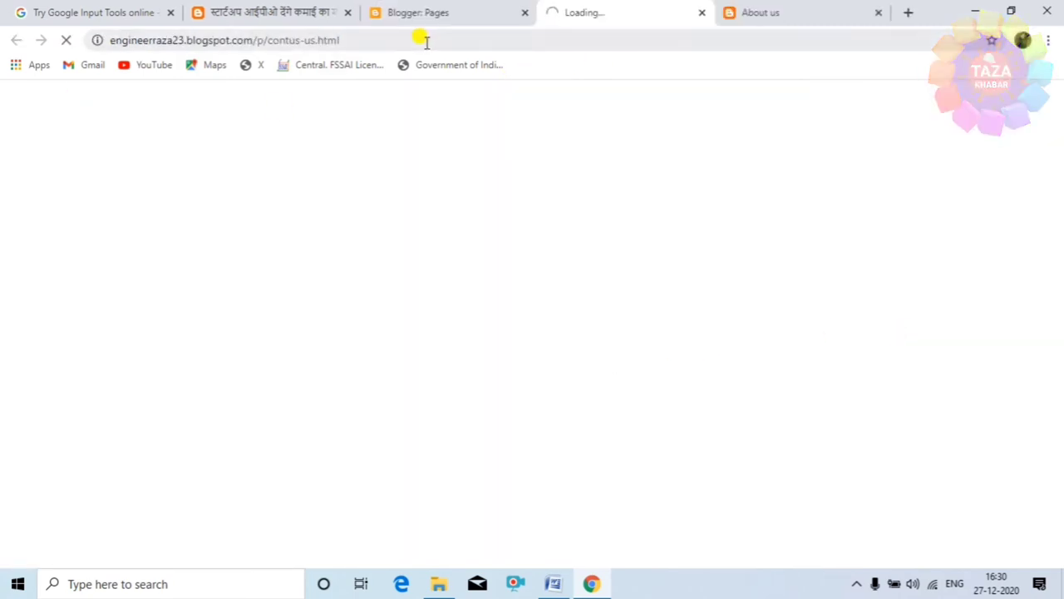
{"action": "left_click_drag", "start_coordinate": [391, 39], "coordinate": [94, 34]}
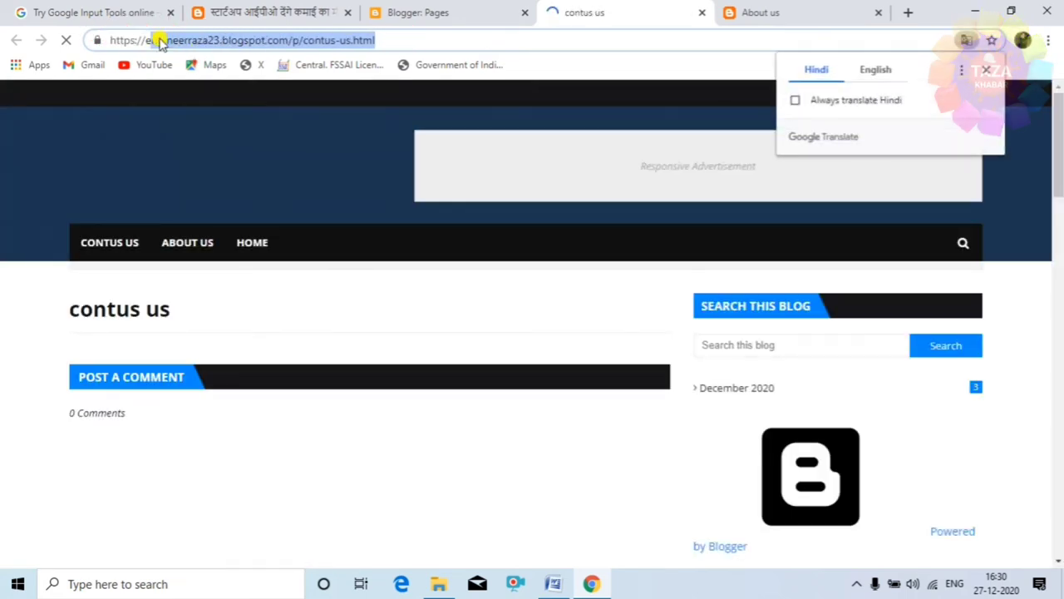
Reorder the main menu links to Home, Contus us, About us and save the link list gadget
{"action": "left_click", "coordinate": [352, 328]}
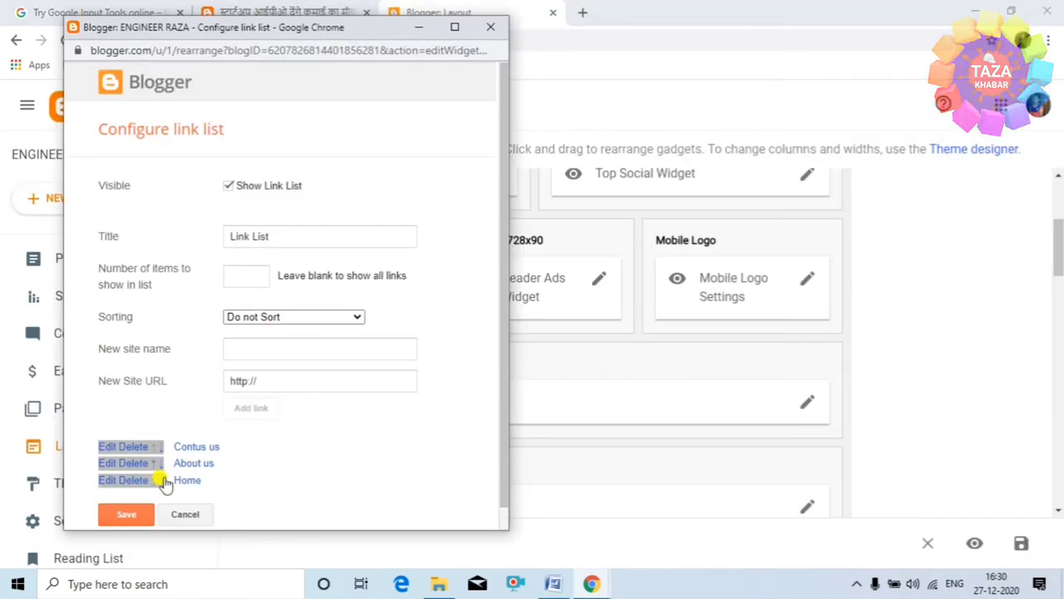
{"action": "left_click", "coordinate": [157, 447]}
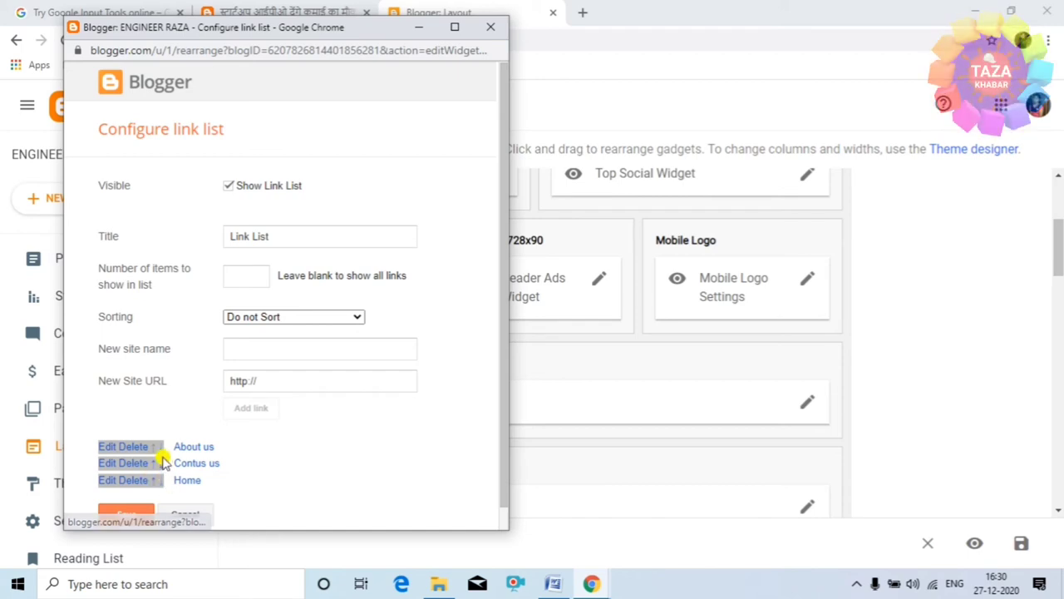
{"action": "left_click", "coordinate": [157, 447]}
{"action": "left_click", "coordinate": [158, 481]}
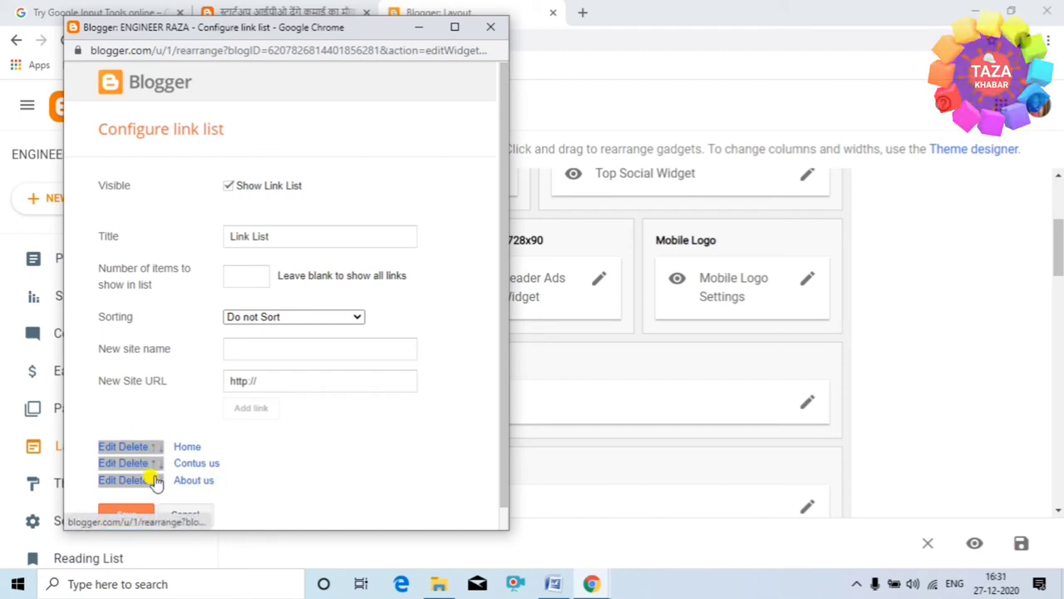
{"action": "scroll", "coordinate": [307, 461], "scroll_direction": "down", "scroll_amount": 1}
{"action": "left_click", "coordinate": [133, 493]}
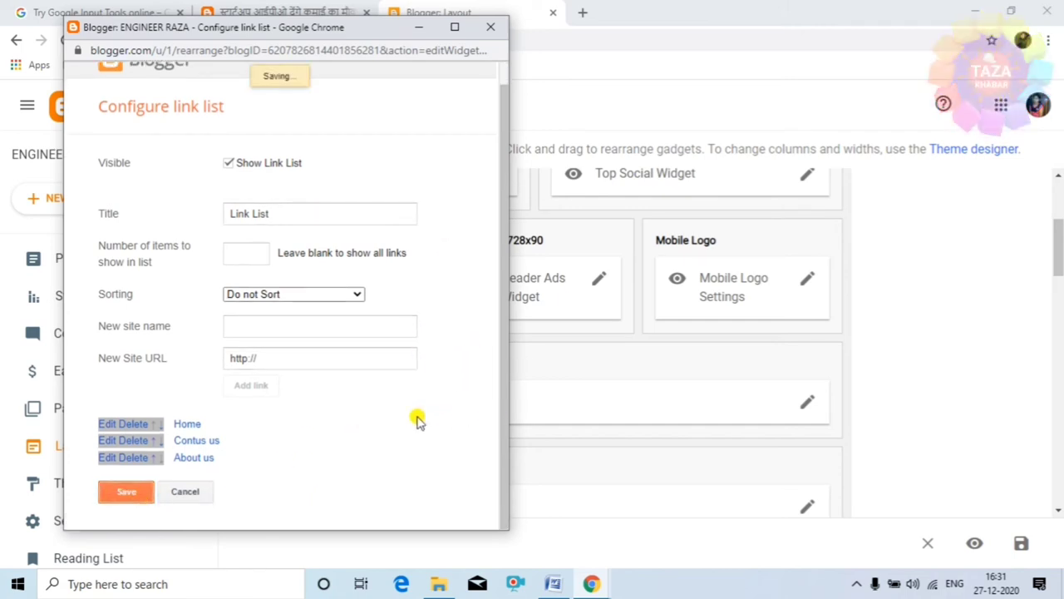
Reload the blog post page to check the menu order and return to the Blogger layout
{"action": "left_click", "coordinate": [241, 10]}
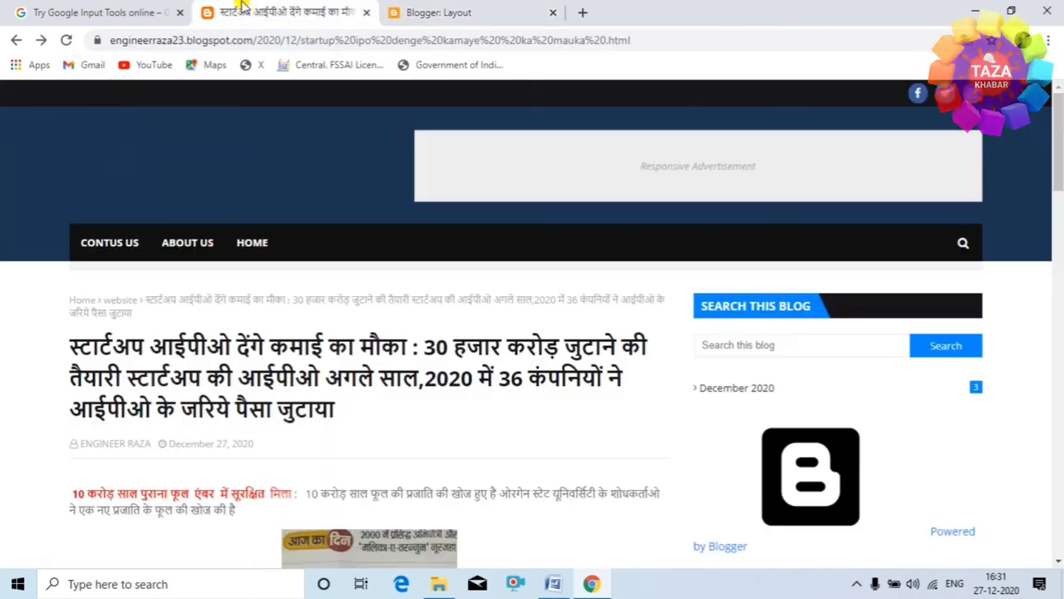
{"action": "left_click", "coordinate": [69, 40]}
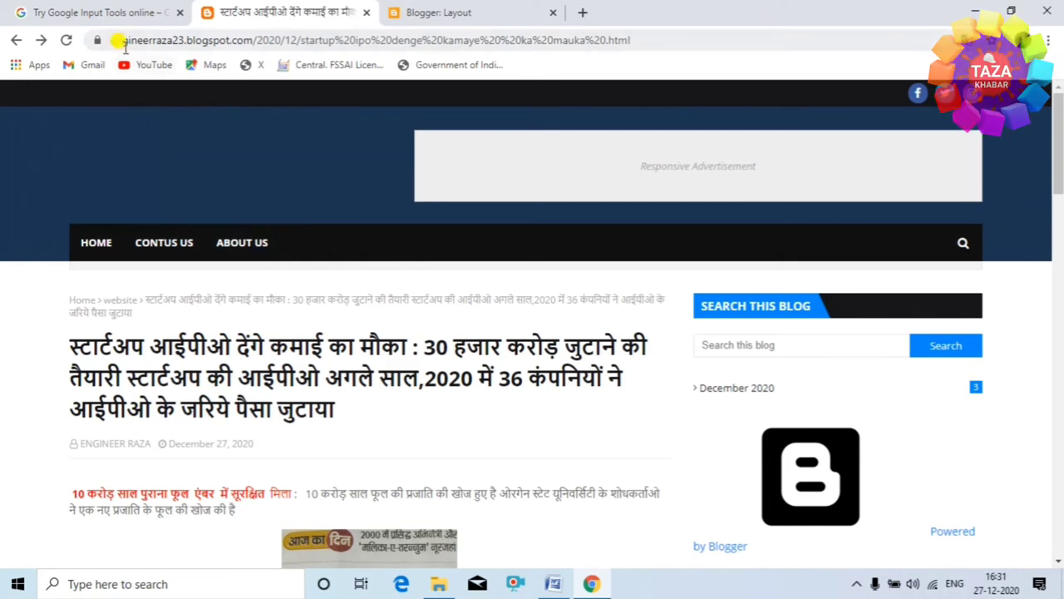
{"action": "left_click", "coordinate": [426, 17]}
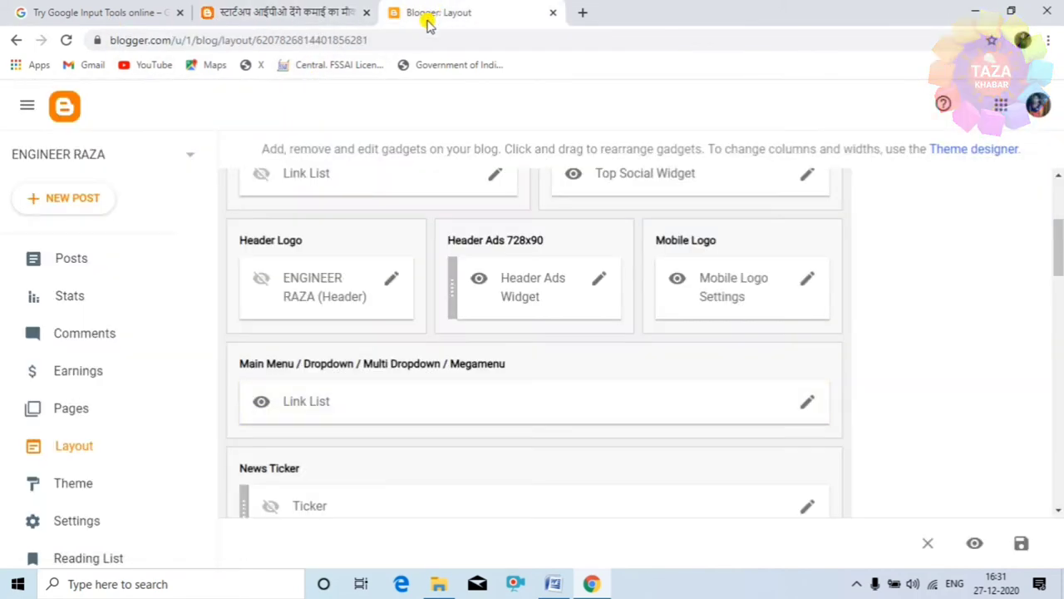
Open the main menu's link list gadget for editing and enter Start up as the new site name
{"action": "scroll", "coordinate": [429, 354], "scroll_direction": "down", "scroll_amount": 3}
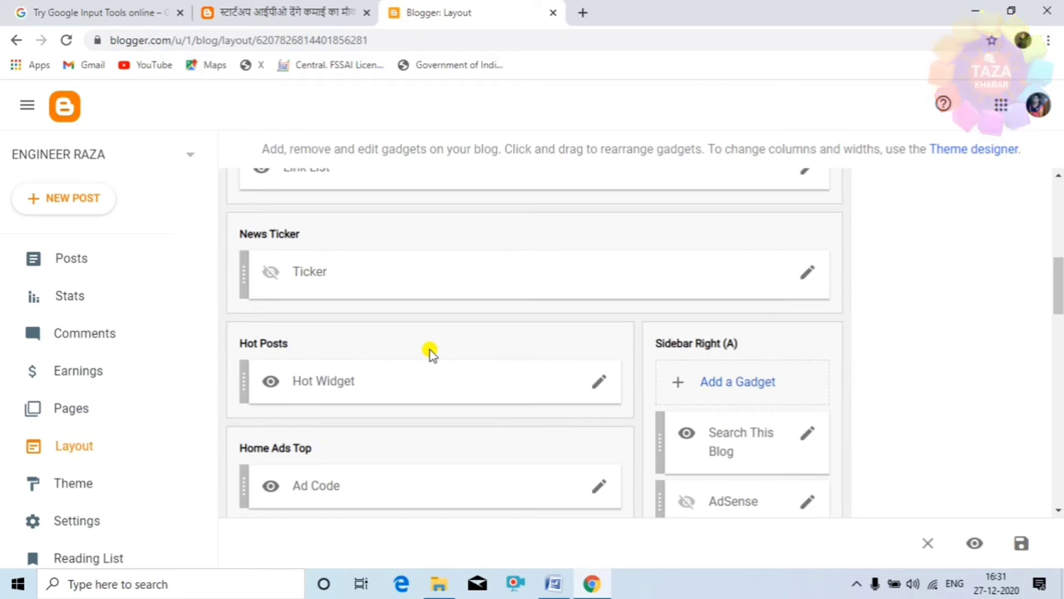
{"action": "scroll", "coordinate": [374, 363], "scroll_direction": "down", "scroll_amount": 1}
{"action": "scroll", "coordinate": [408, 439], "scroll_direction": "down", "scroll_amount": 3}
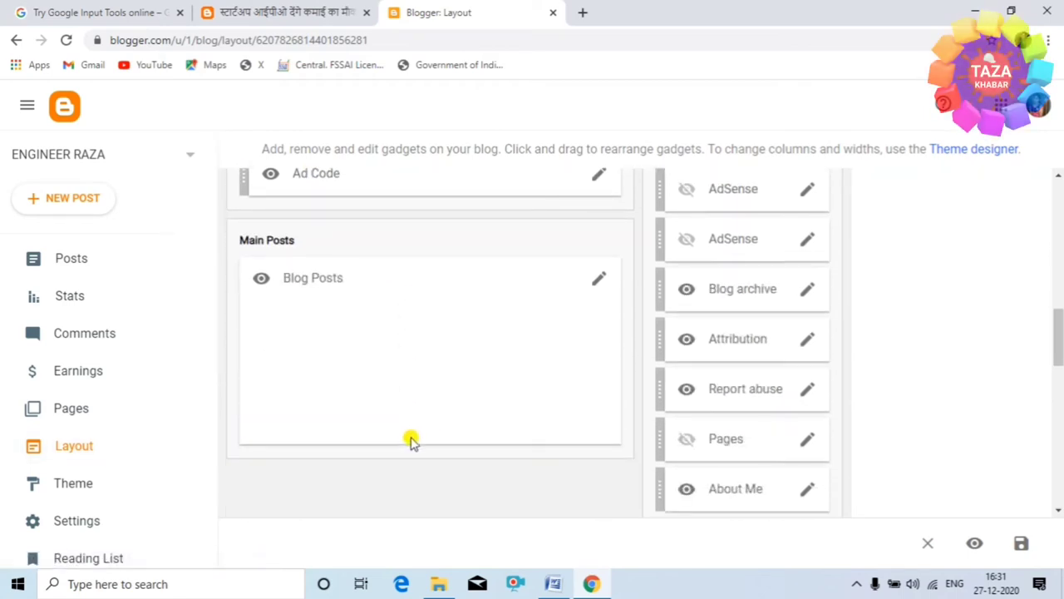
{"action": "scroll", "coordinate": [460, 422], "scroll_direction": "up", "scroll_amount": 2}
{"action": "scroll", "coordinate": [460, 422], "scroll_direction": "up", "scroll_amount": 4}
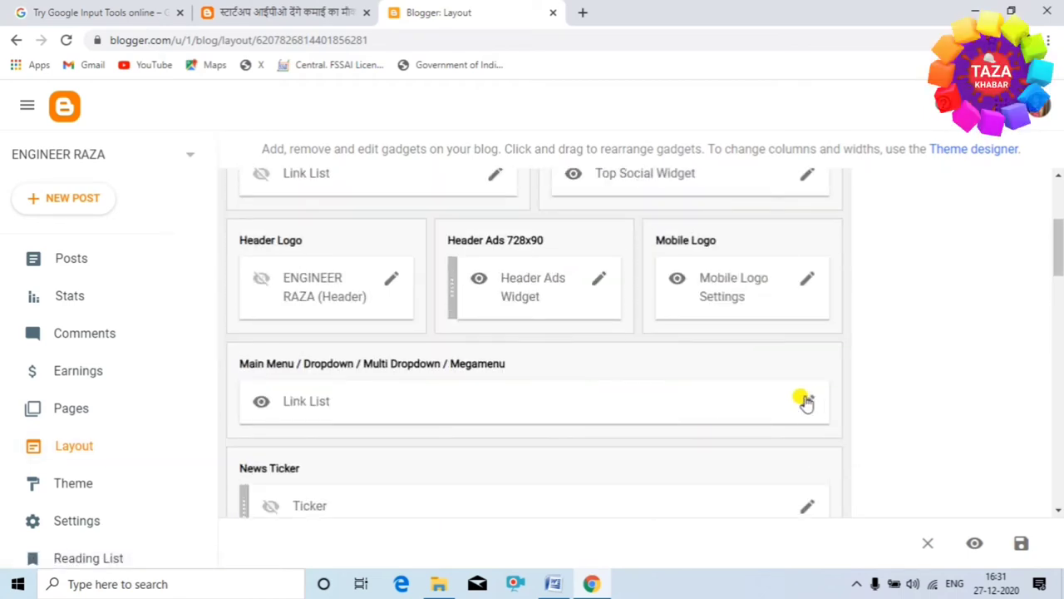
{"action": "left_click", "coordinate": [806, 401]}
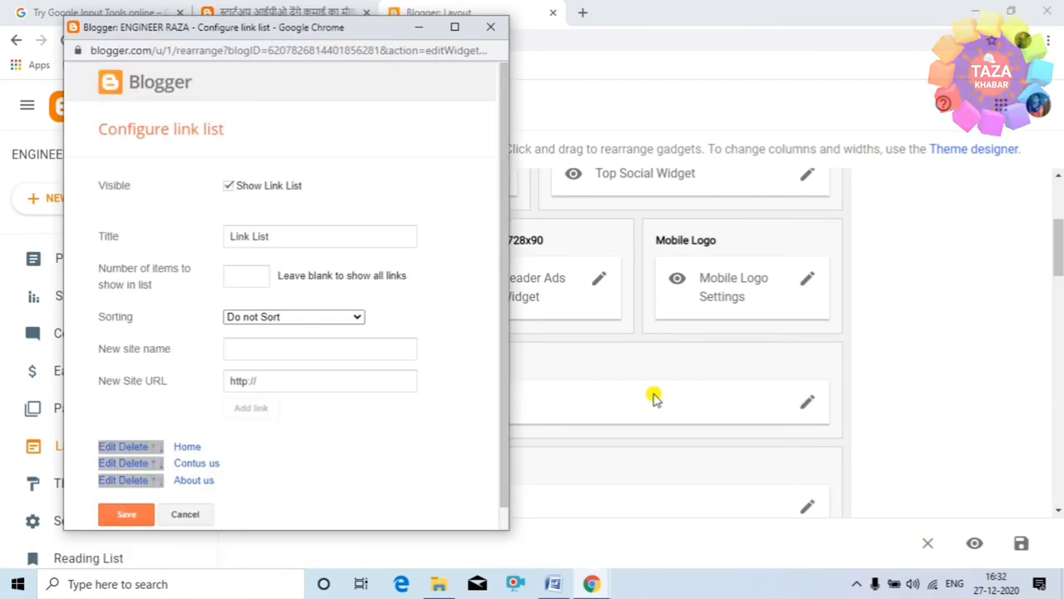
{"action": "left_click", "coordinate": [246, 350]}
{"action": "type", "text": "Start up"}
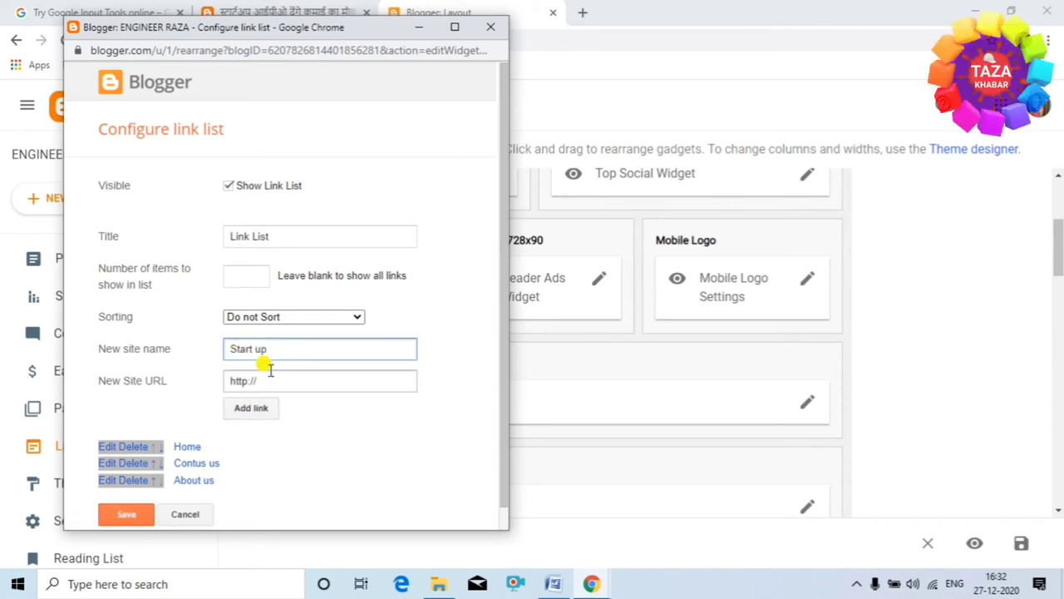
Look through the published blog post and open the startup IPO article from its related posts
{"action": "left_click", "coordinate": [309, 8]}
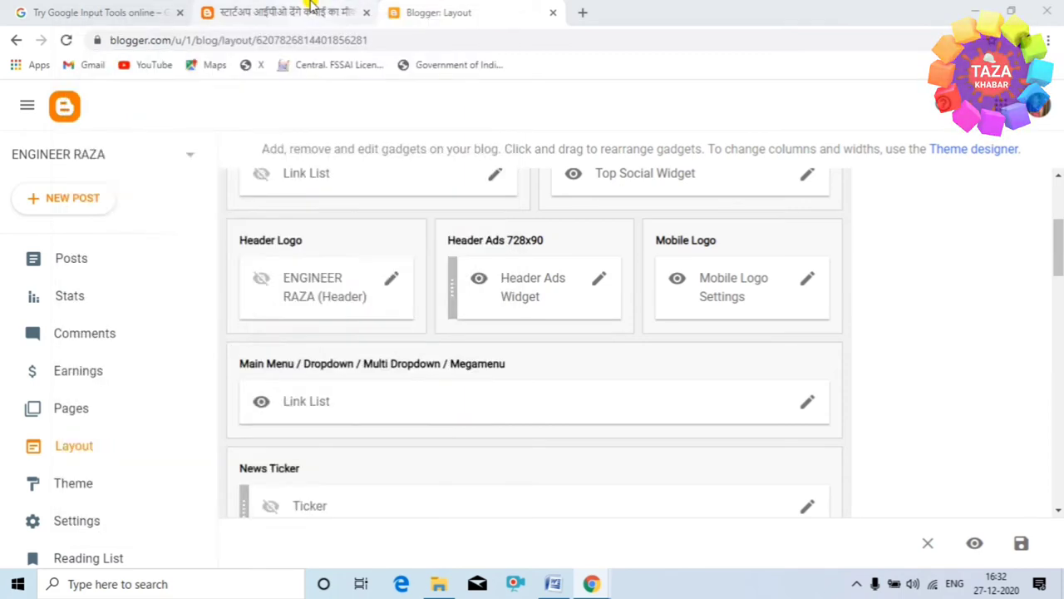
{"action": "scroll", "coordinate": [358, 233], "scroll_direction": "down", "scroll_amount": 2}
{"action": "scroll", "coordinate": [373, 293], "scroll_direction": "down", "scroll_amount": 1}
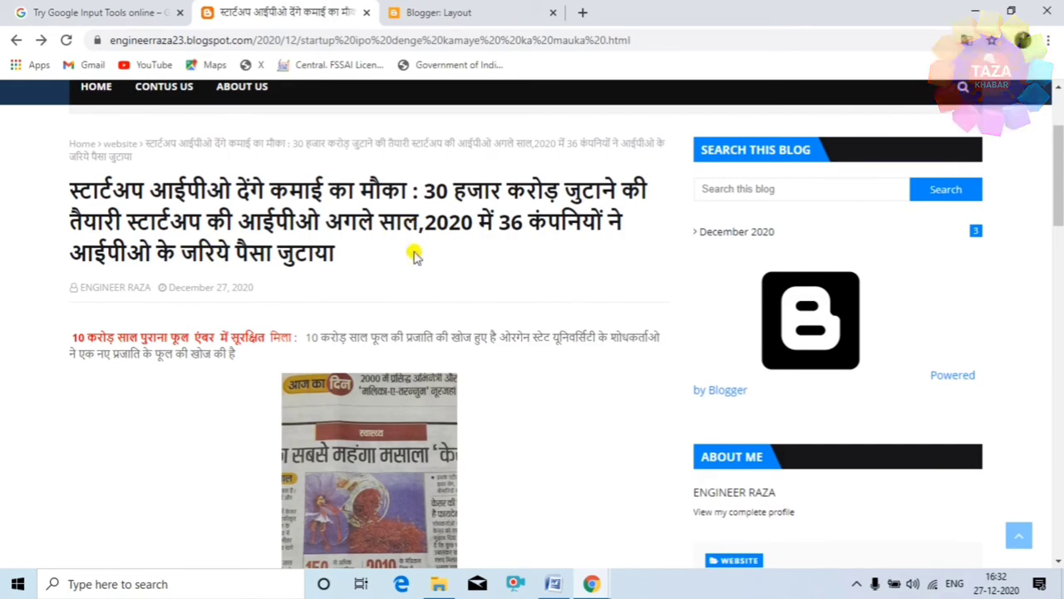
{"action": "scroll", "coordinate": [414, 253], "scroll_direction": "down", "scroll_amount": 12}
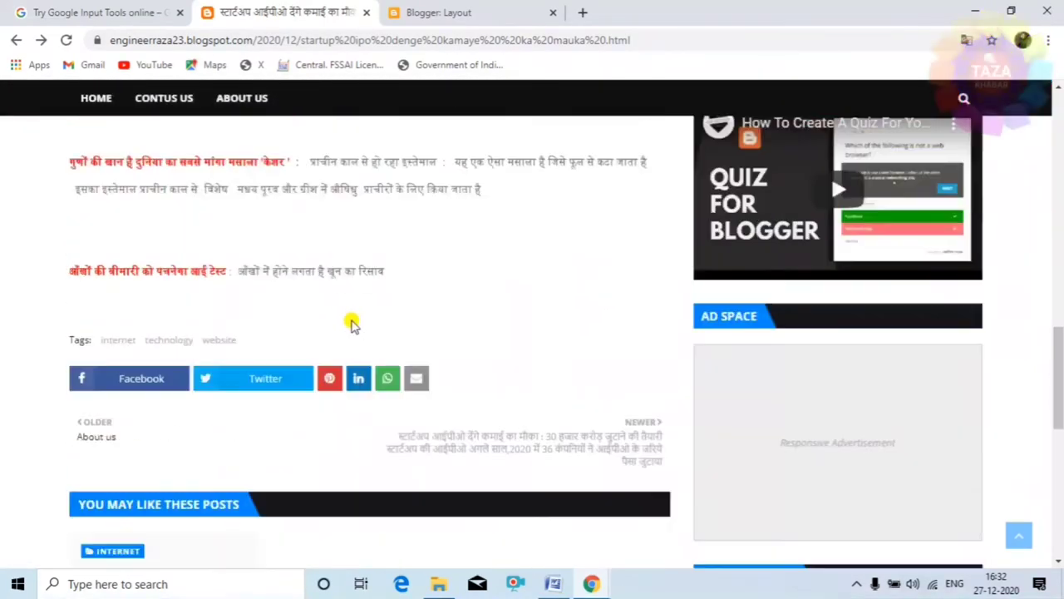
{"action": "scroll", "coordinate": [351, 324], "scroll_direction": "down", "scroll_amount": 5}
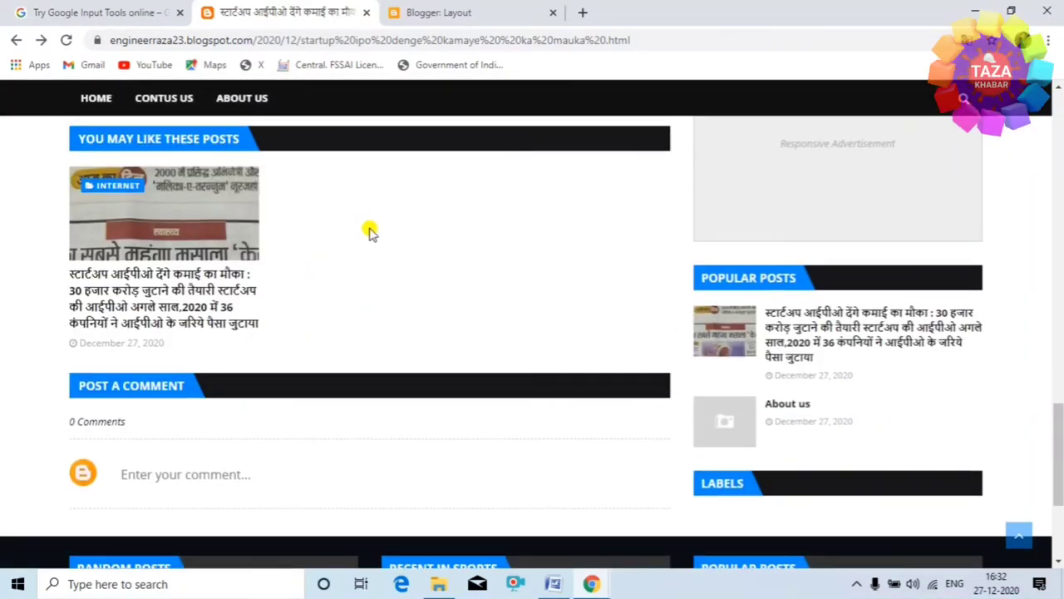
{"action": "scroll", "coordinate": [370, 231], "scroll_direction": "up", "scroll_amount": 15}
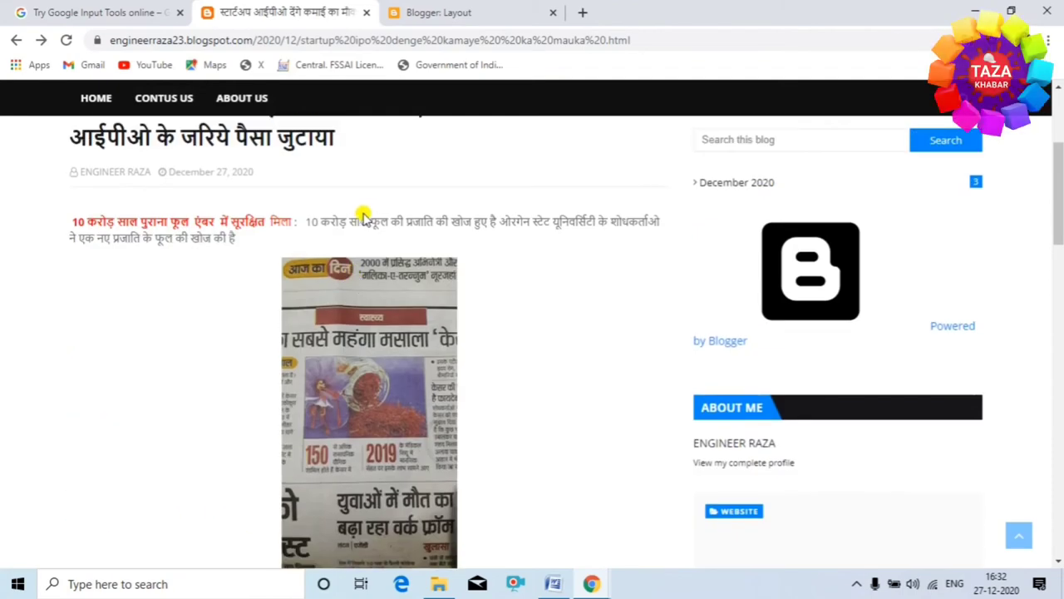
{"action": "scroll", "coordinate": [241, 215], "scroll_direction": "up", "scroll_amount": 3}
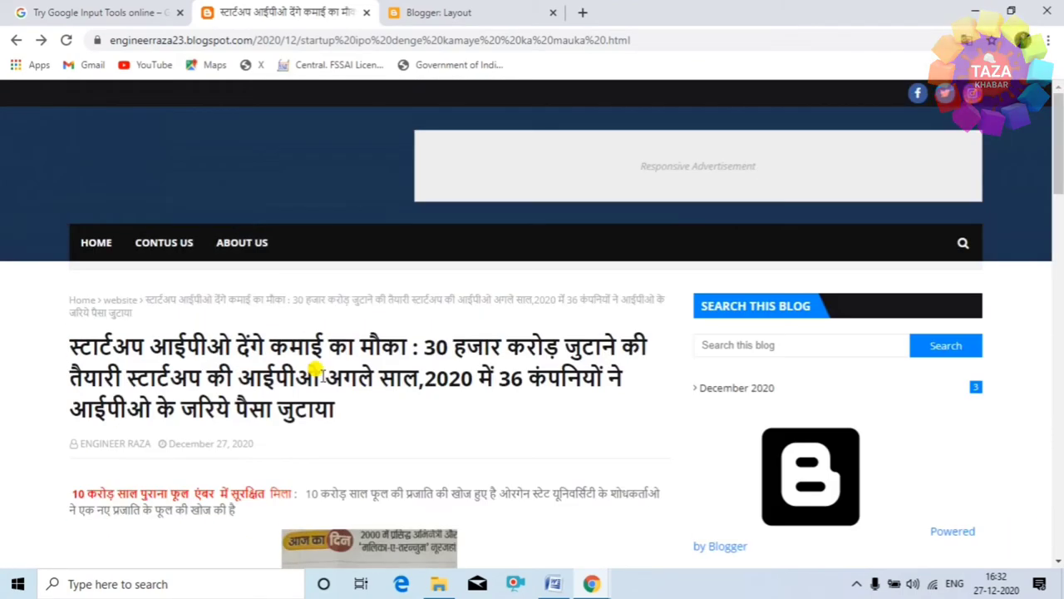
{"action": "scroll", "coordinate": [319, 368], "scroll_direction": "down", "scroll_amount": 15}
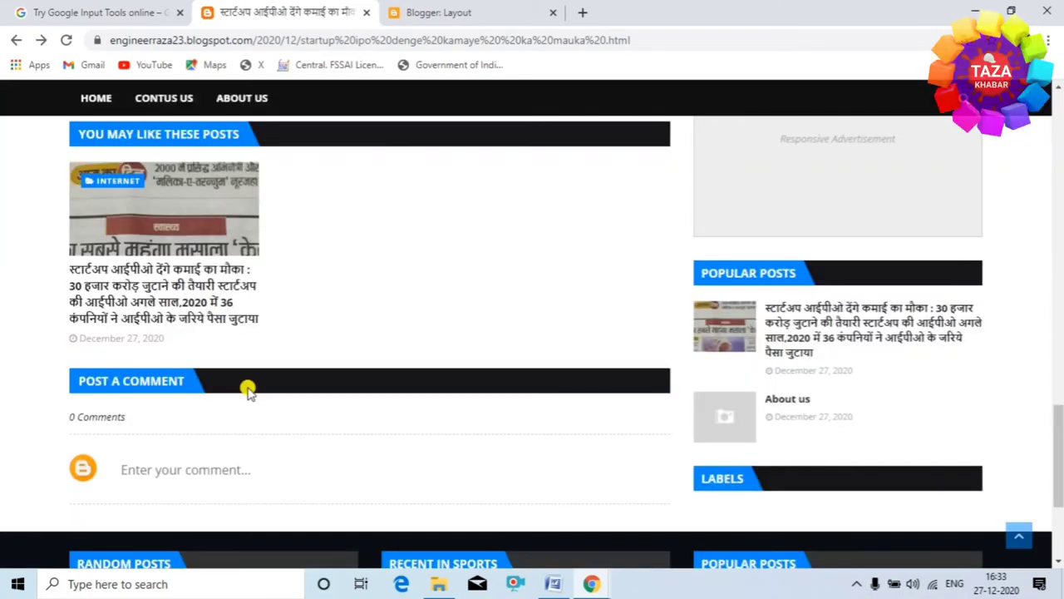
{"action": "left_click", "coordinate": [177, 287]}
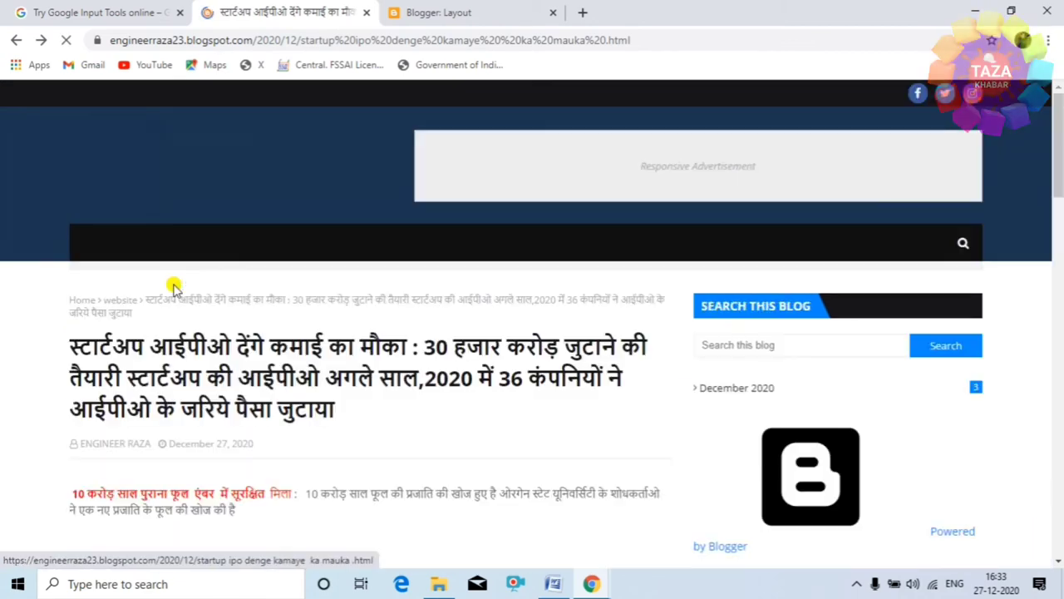
Copy the full web address of the startup IPO article
{"action": "left_click_drag", "start_coordinate": [632, 40], "coordinate": [52, 77]}
{"action": "left_click", "coordinate": [187, 39]}
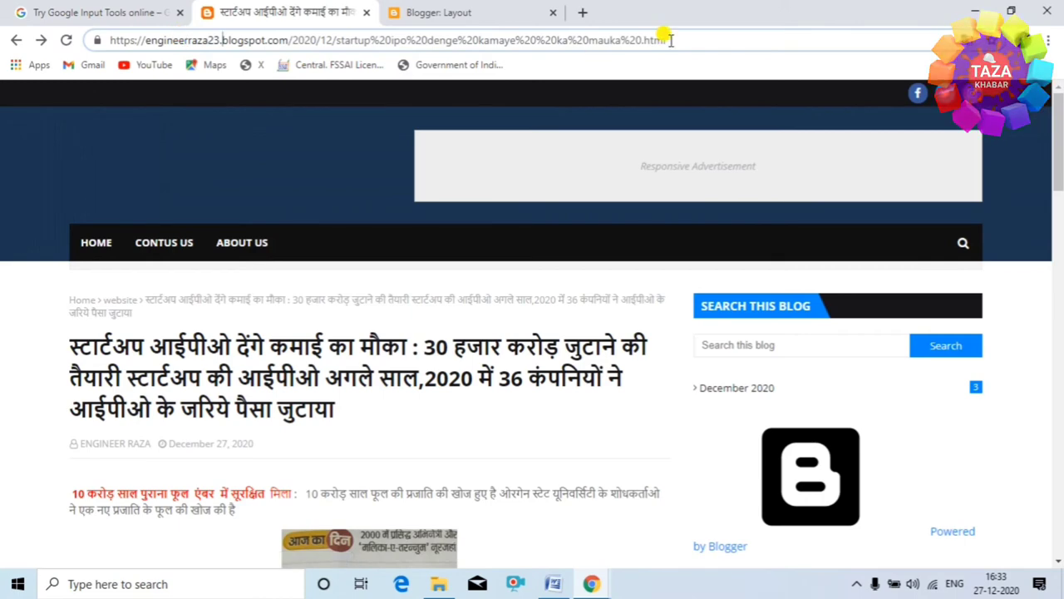
{"action": "left_click_drag", "start_coordinate": [667, 40], "coordinate": [66, 54]}
{"action": "right_click", "coordinate": [180, 37]}
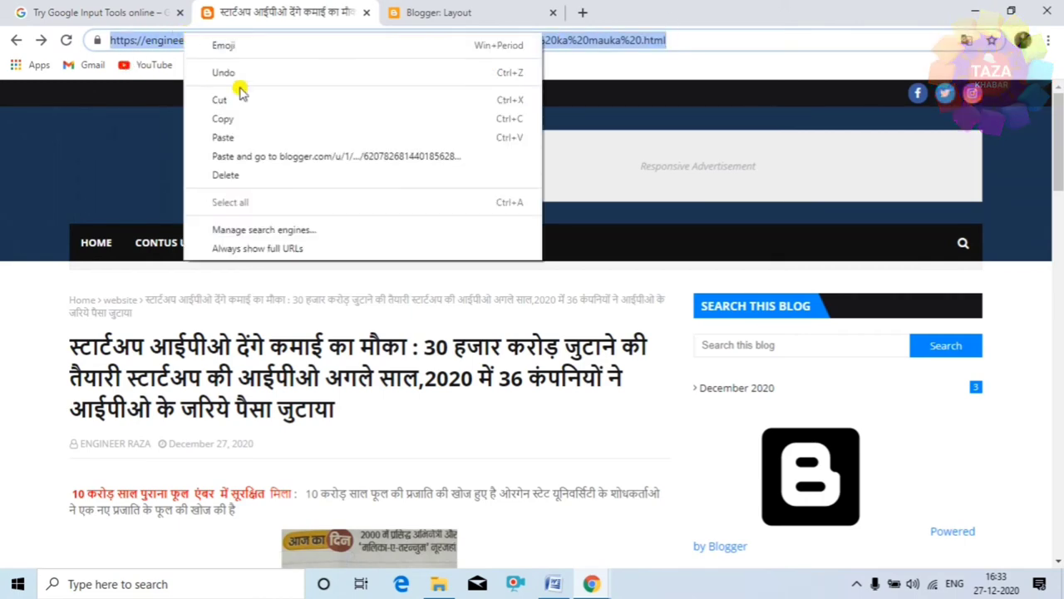
{"action": "left_click", "coordinate": [237, 116]}
Paste the copied article address as the Start up link's URL, add the link and save the link list gadget
{"action": "left_click", "coordinate": [426, 13]}
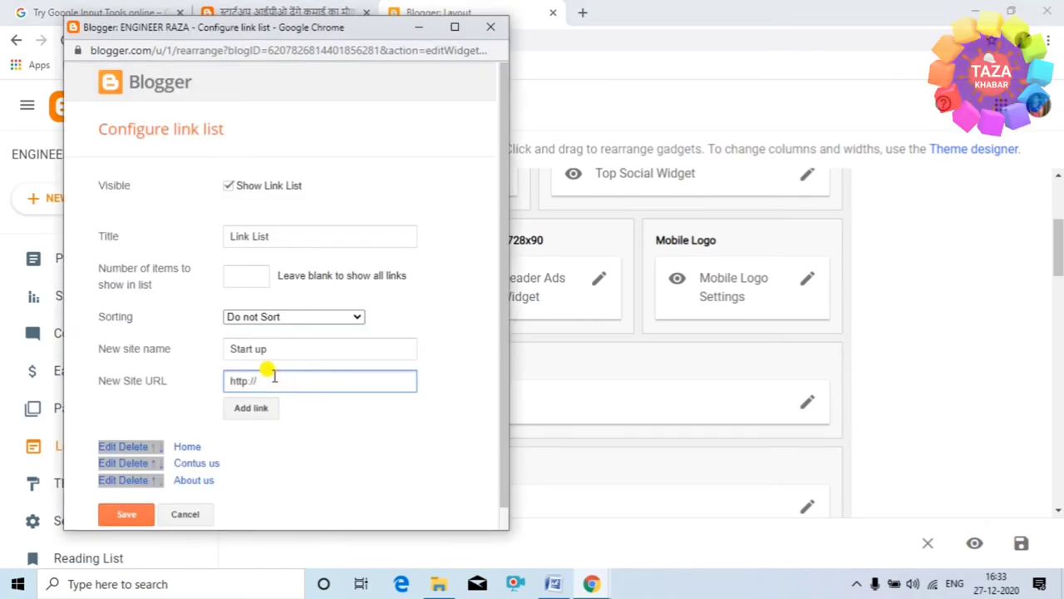
{"action": "right_click", "coordinate": [275, 376]}
{"action": "left_click", "coordinate": [314, 252]}
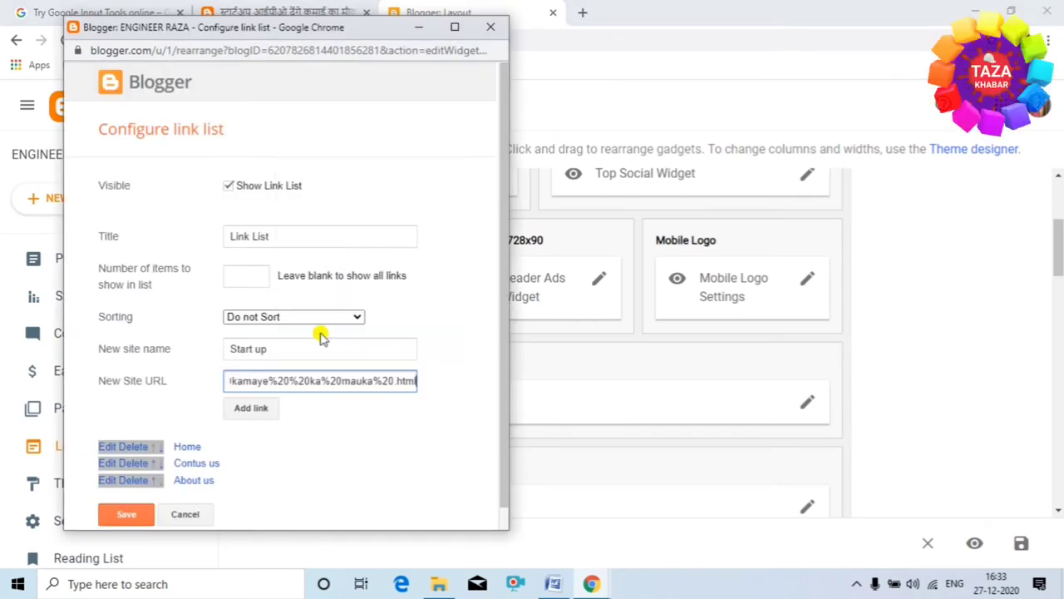
{"action": "left_click", "coordinate": [250, 408]}
{"action": "scroll", "coordinate": [233, 449], "scroll_direction": "down", "scroll_amount": 1}
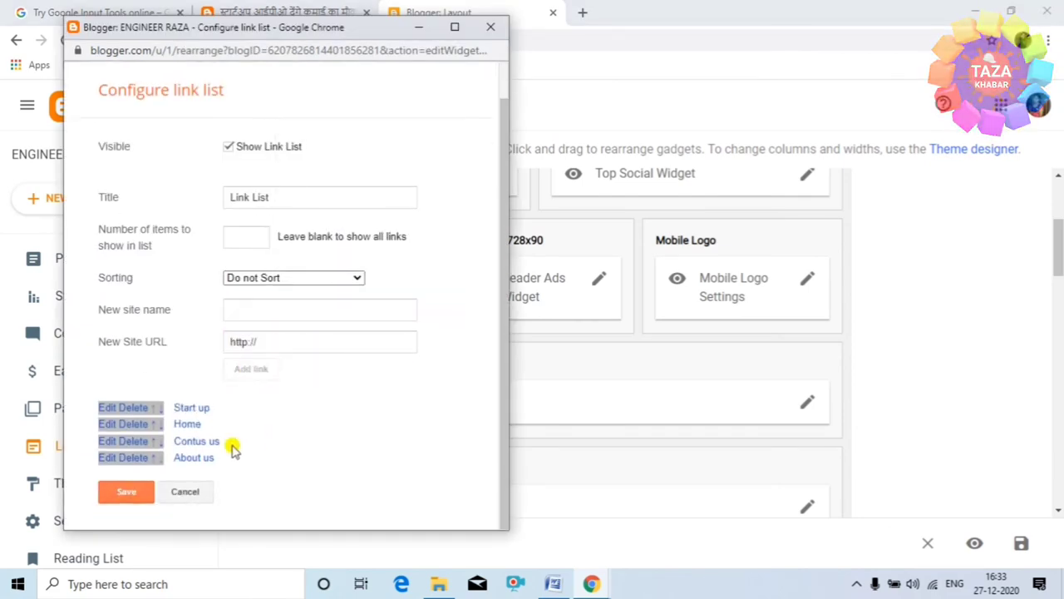
{"action": "left_click", "coordinate": [133, 494]}
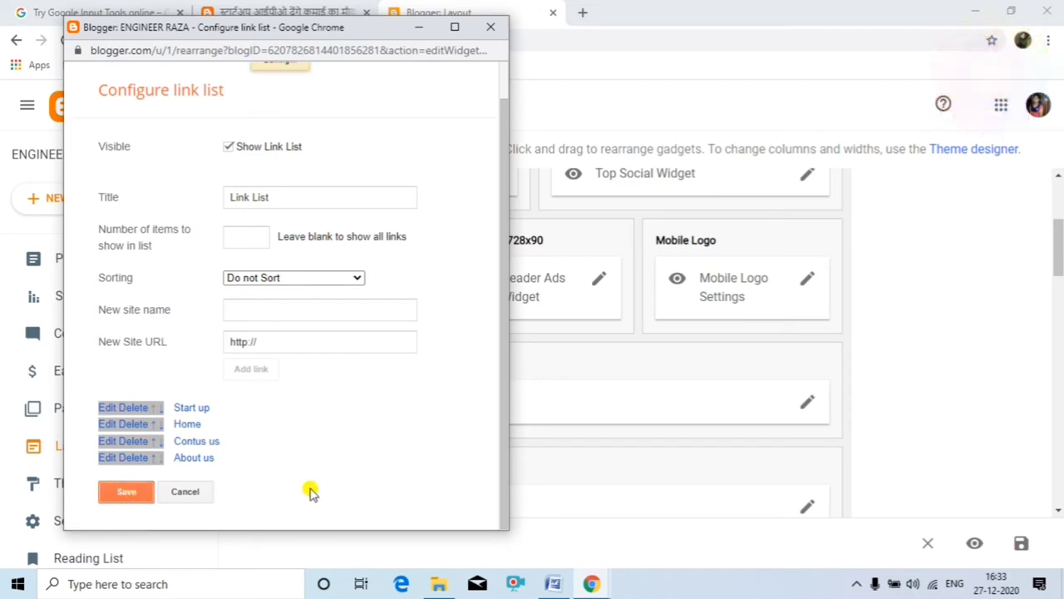
Reload the blog post page to check the main menu for the Start up link
{"action": "left_click", "coordinate": [320, 14]}
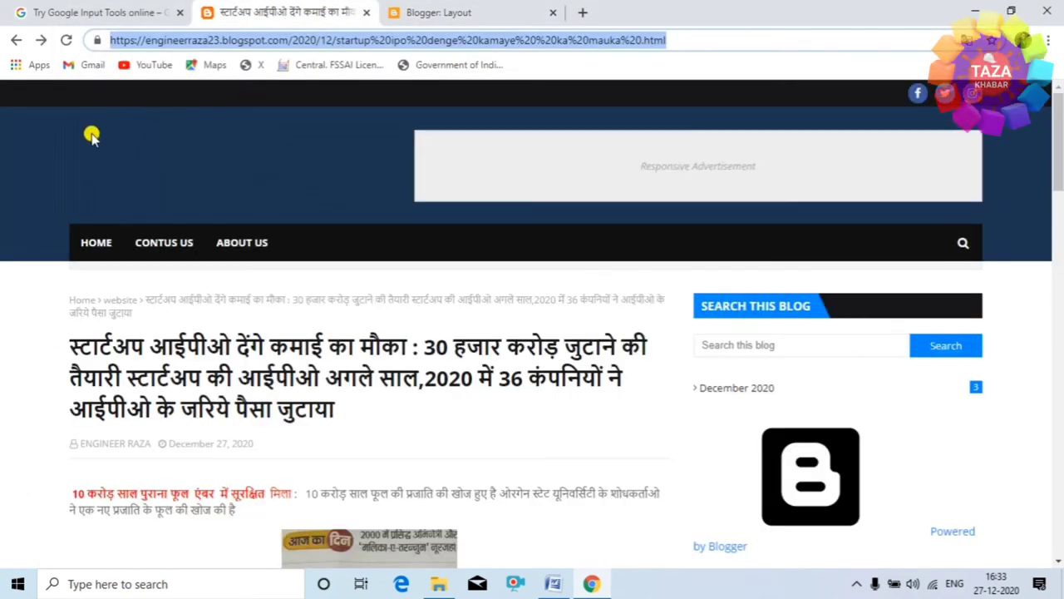
{"action": "left_click", "coordinate": [63, 39]}
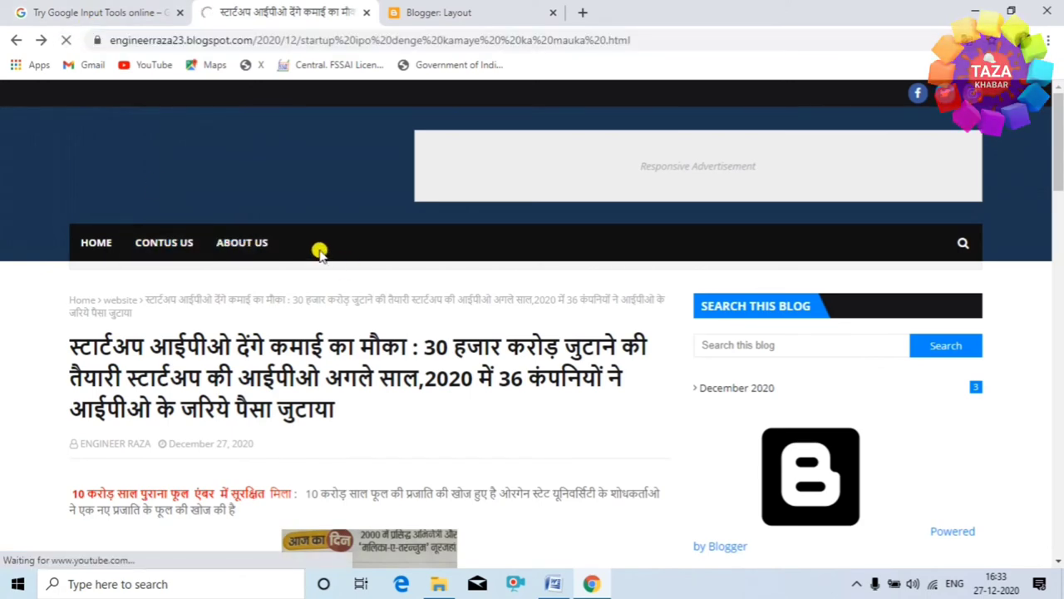
{"action": "scroll", "coordinate": [304, 249], "scroll_direction": "down", "scroll_amount": 1}
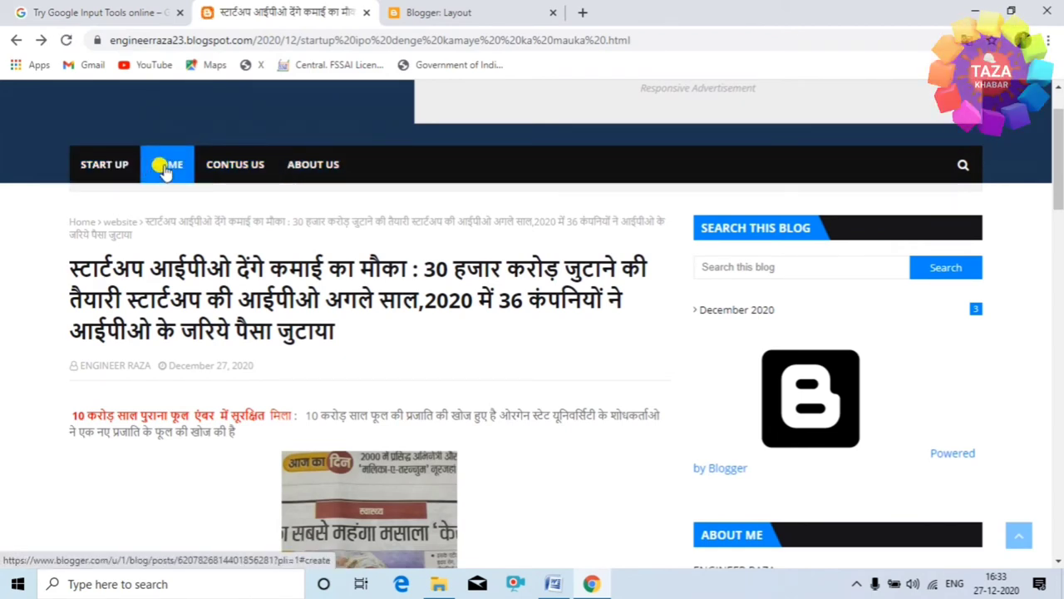
Reorder the main menu links to Home, Contus us, About us, Start up and save the link list gadget
{"action": "left_click", "coordinate": [426, 13]}
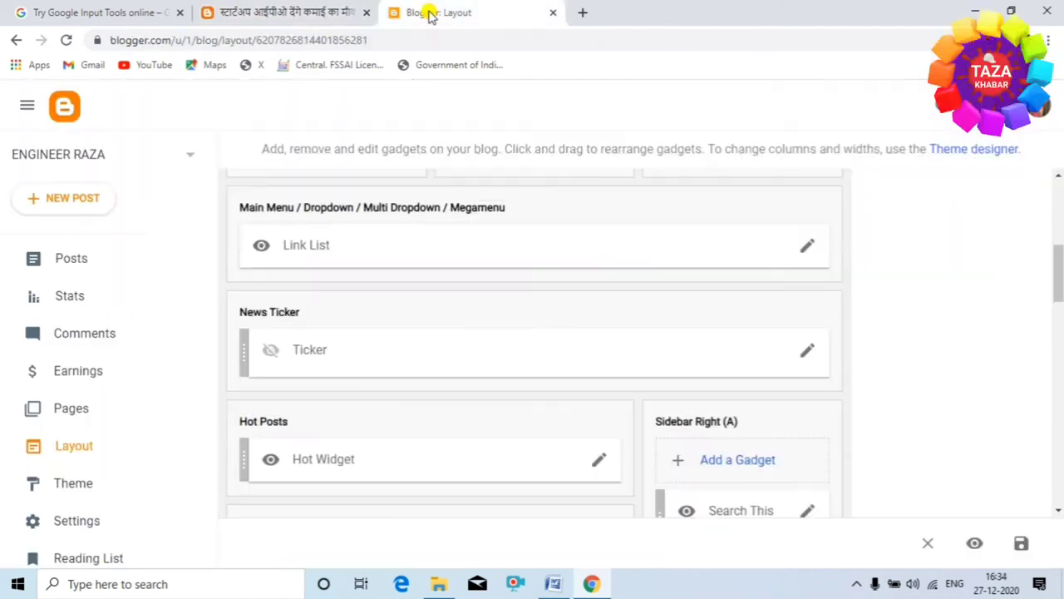
{"action": "scroll", "coordinate": [392, 406], "scroll_direction": "down", "scroll_amount": 5}
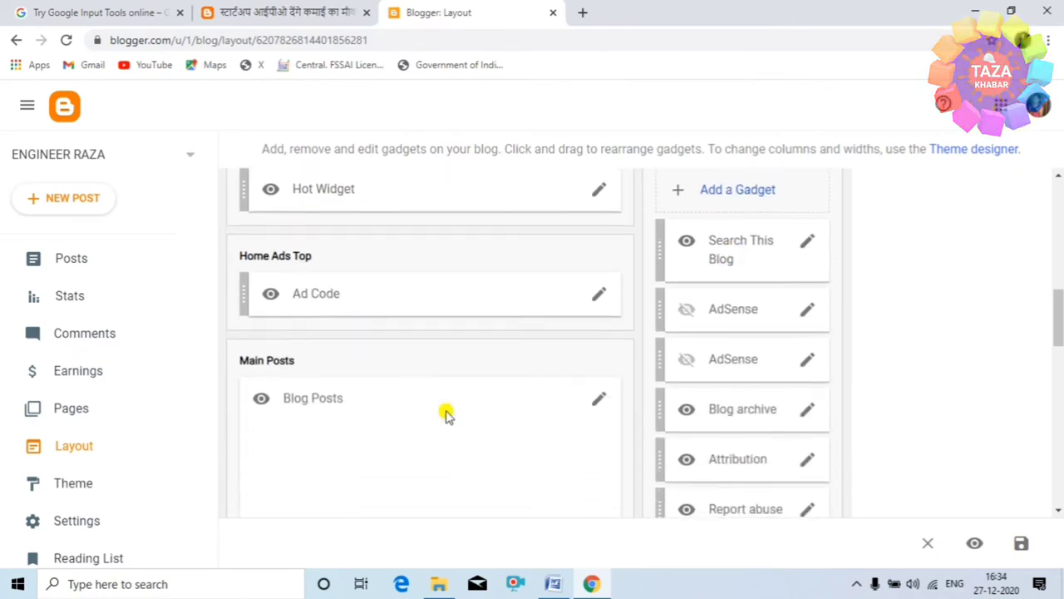
{"action": "scroll", "coordinate": [420, 416], "scroll_direction": "up", "scroll_amount": 6}
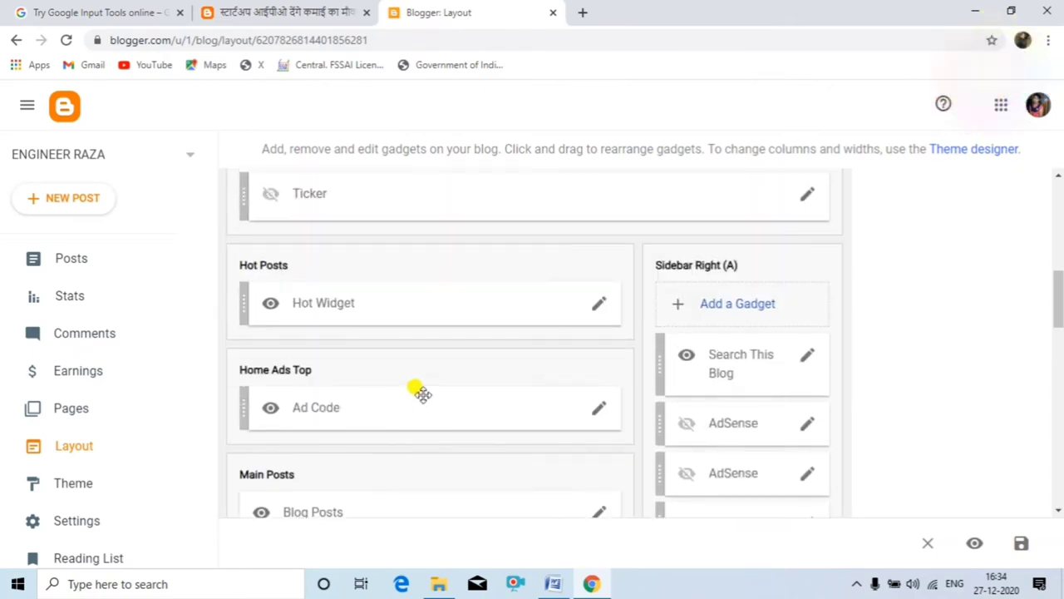
{"action": "left_click", "coordinate": [806, 326]}
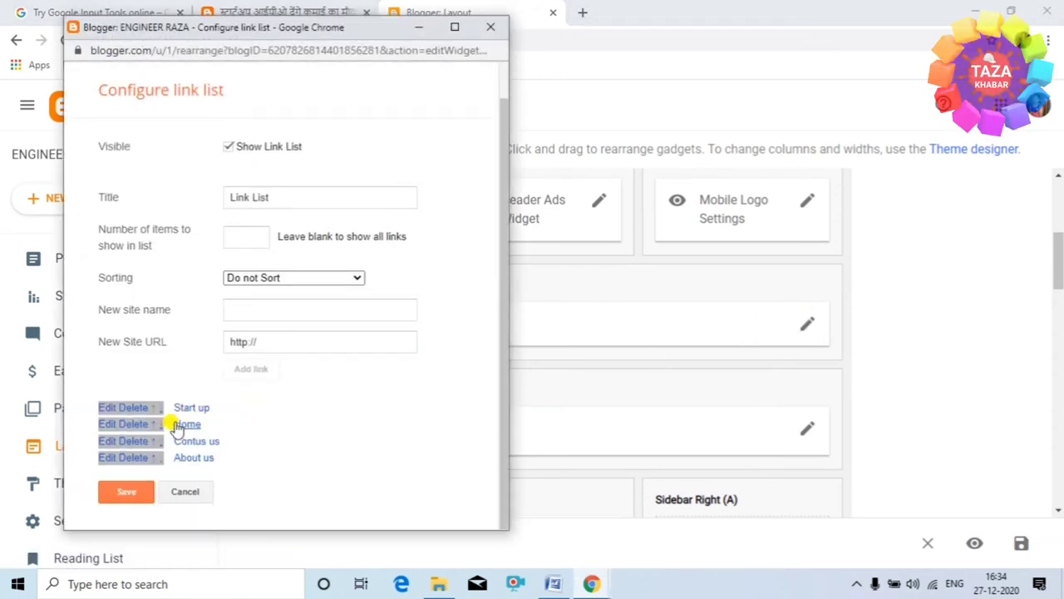
{"action": "left_click", "coordinate": [154, 426]}
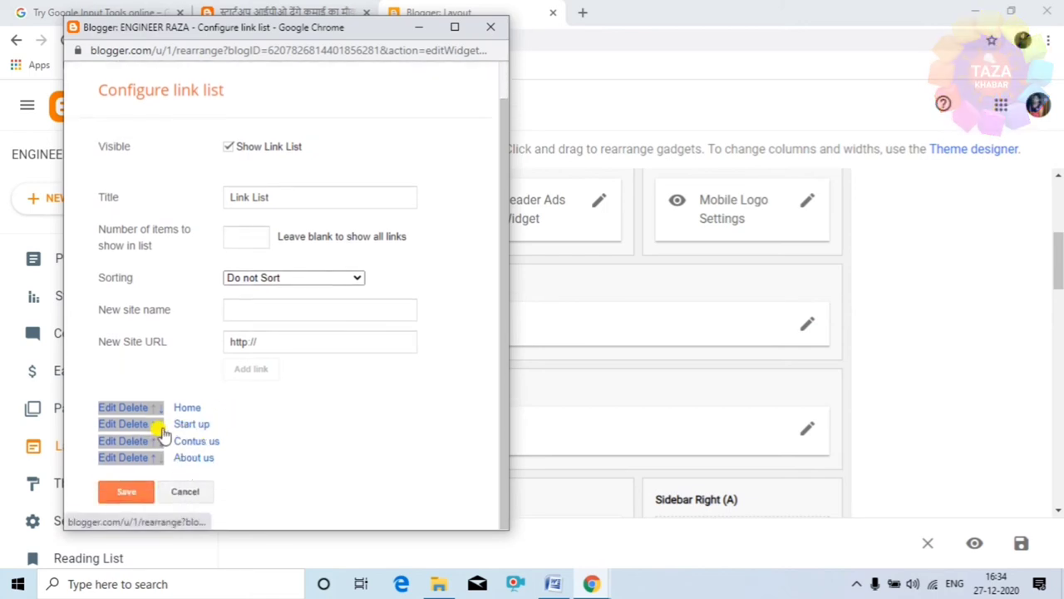
{"action": "left_click", "coordinate": [157, 441]}
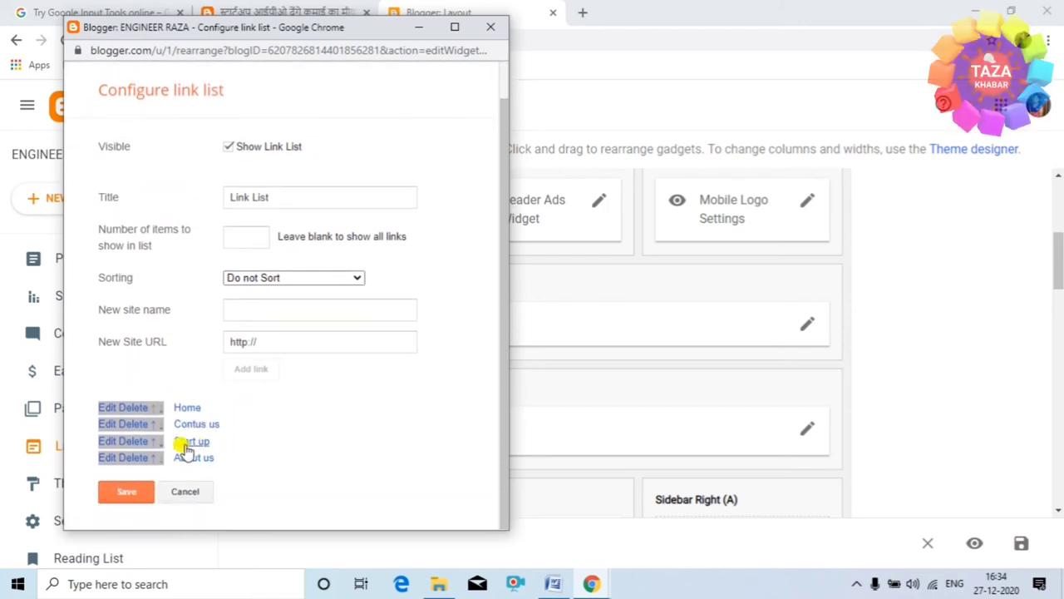
{"action": "left_click", "coordinate": [156, 455]}
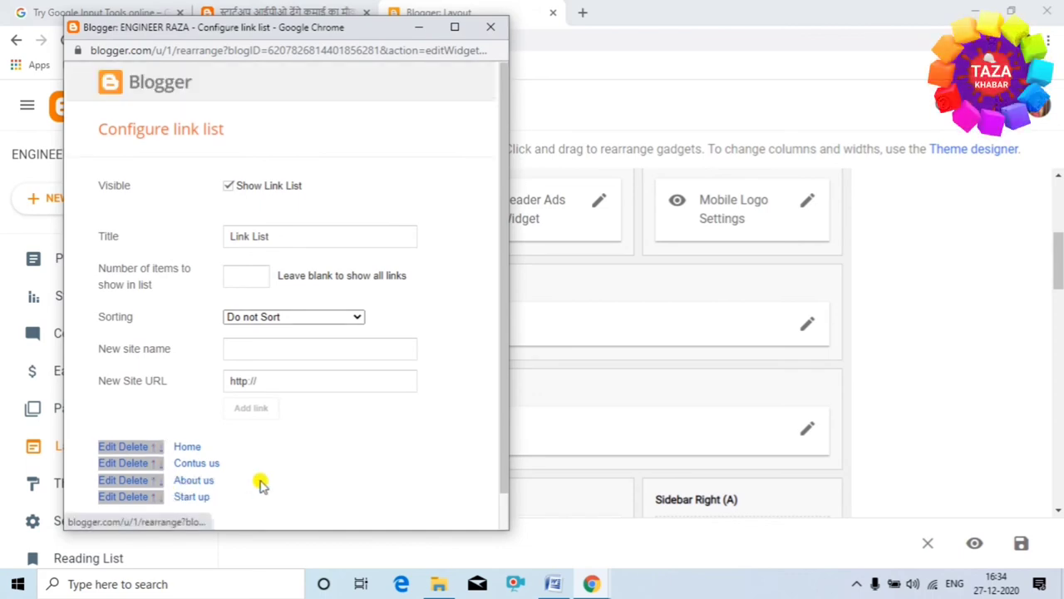
{"action": "left_click", "coordinate": [126, 491]}
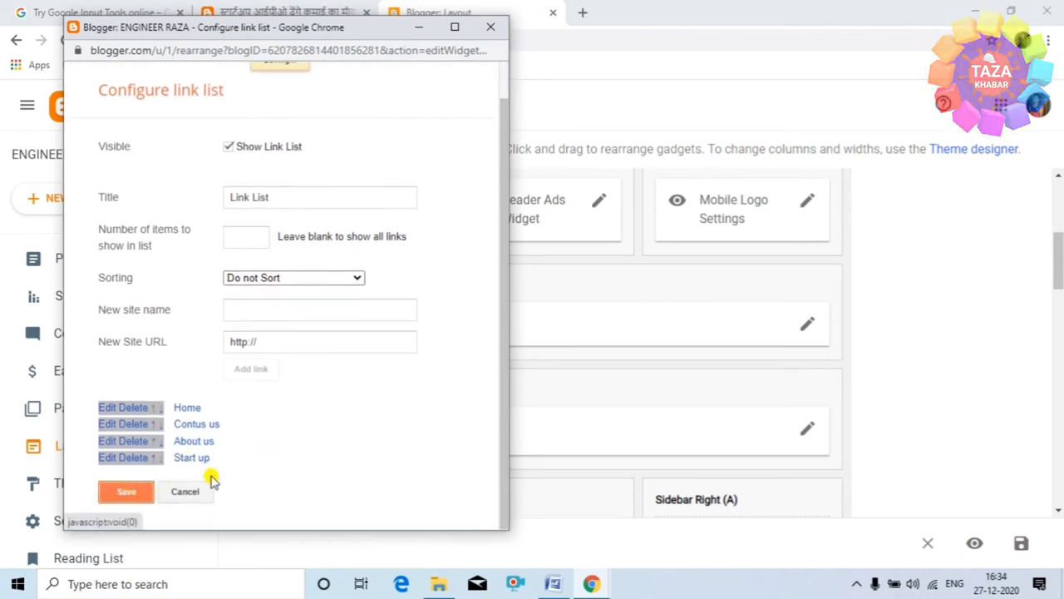
{"action": "left_click", "coordinate": [126, 489]}
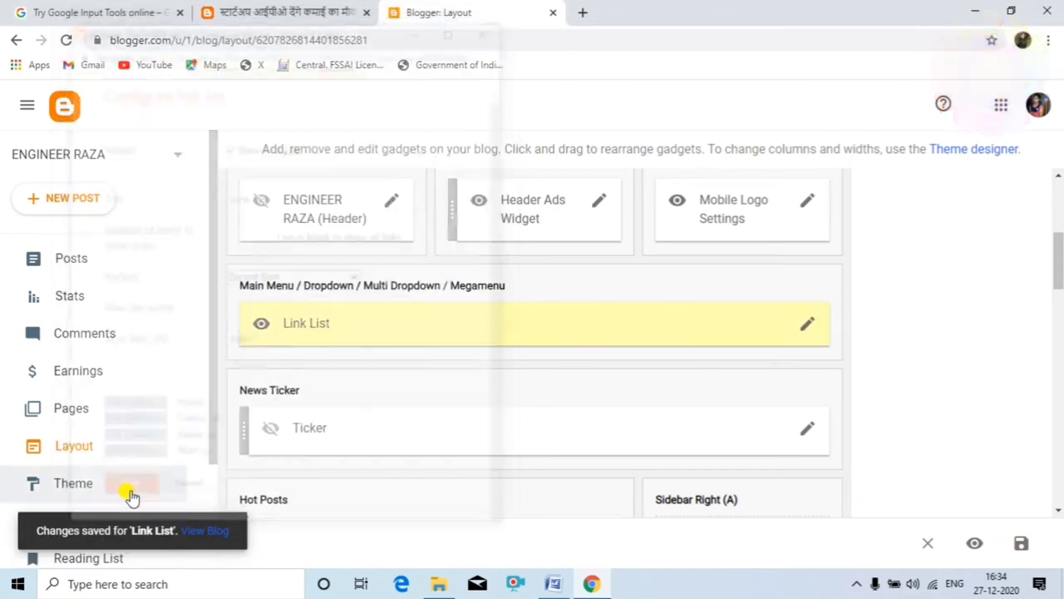
Reload the blog post page, test the Start up menu link and go back to the blog's home page
{"action": "left_click", "coordinate": [295, 10]}
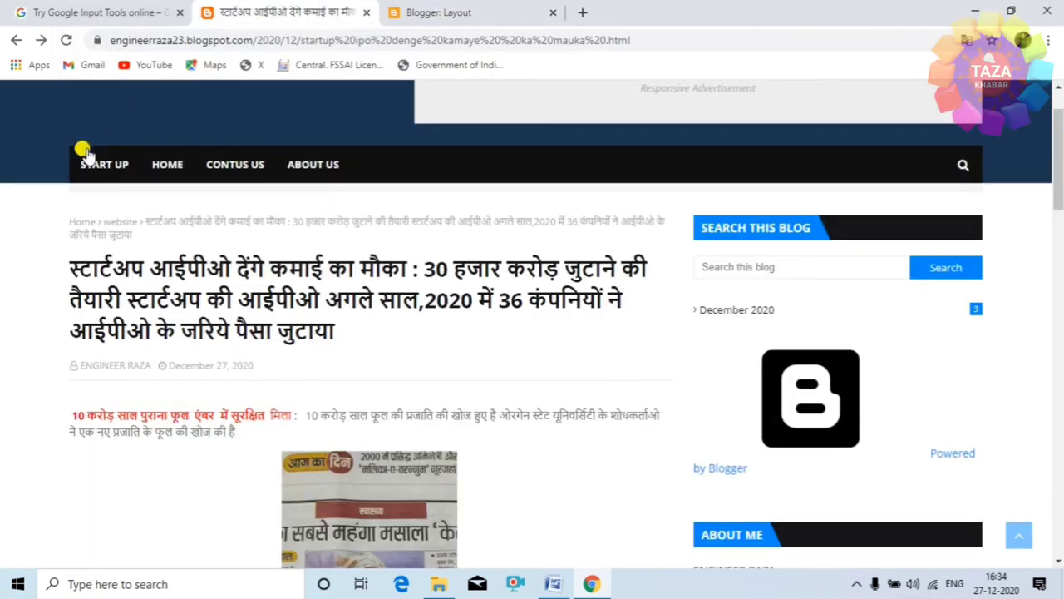
{"action": "left_click", "coordinate": [70, 43]}
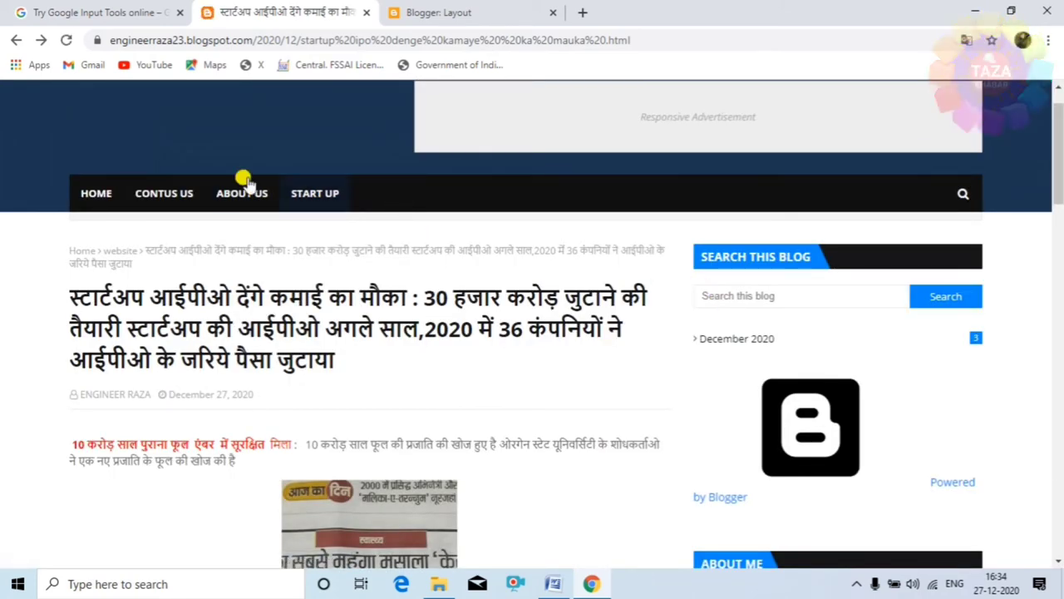
{"action": "left_click", "coordinate": [308, 198]}
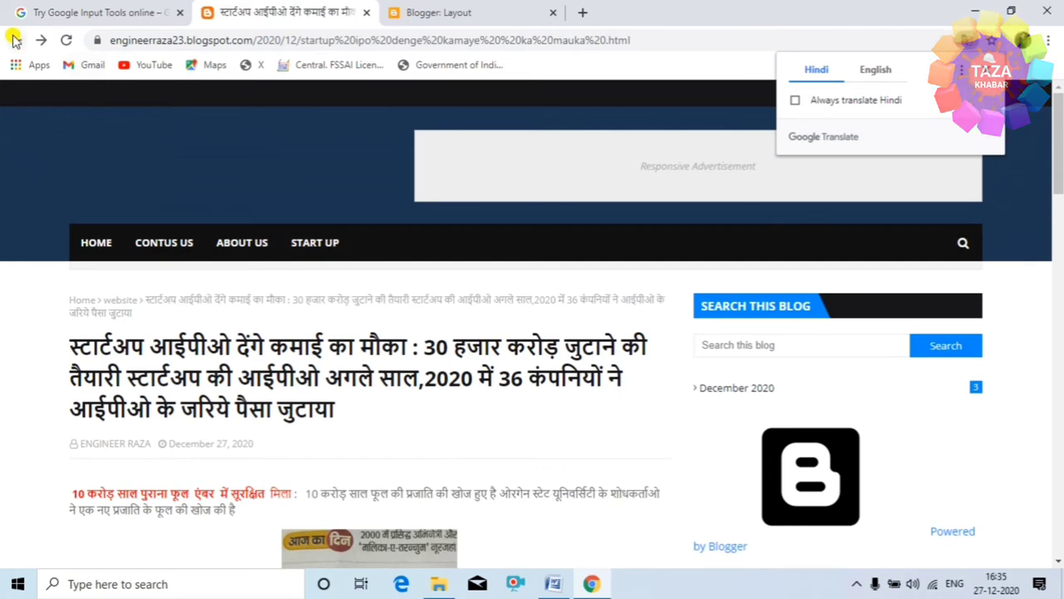
{"action": "left_click", "coordinate": [18, 42]}
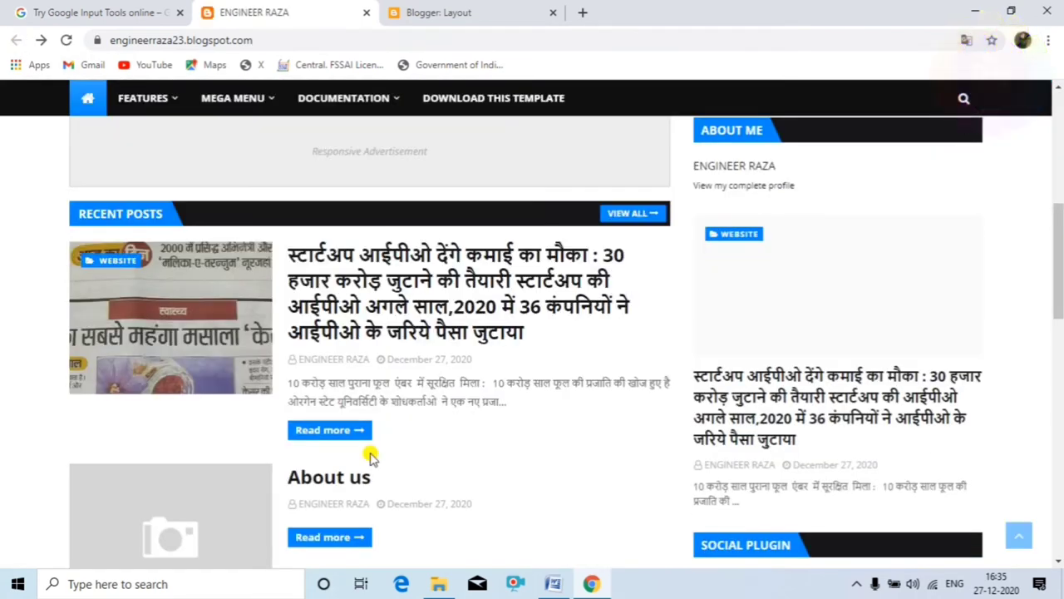
Examine the blog home page from header to footer, including the recent posts and the sidebar sections
{"action": "scroll", "coordinate": [879, 375], "scroll_direction": "down", "scroll_amount": 4}
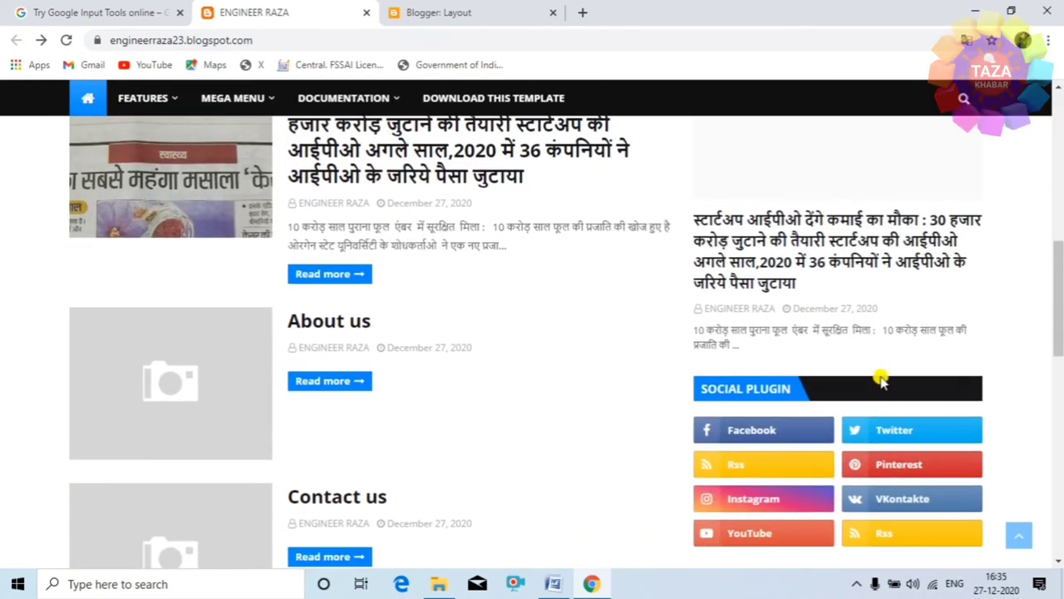
{"action": "scroll", "coordinate": [876, 384], "scroll_direction": "down", "scroll_amount": 2}
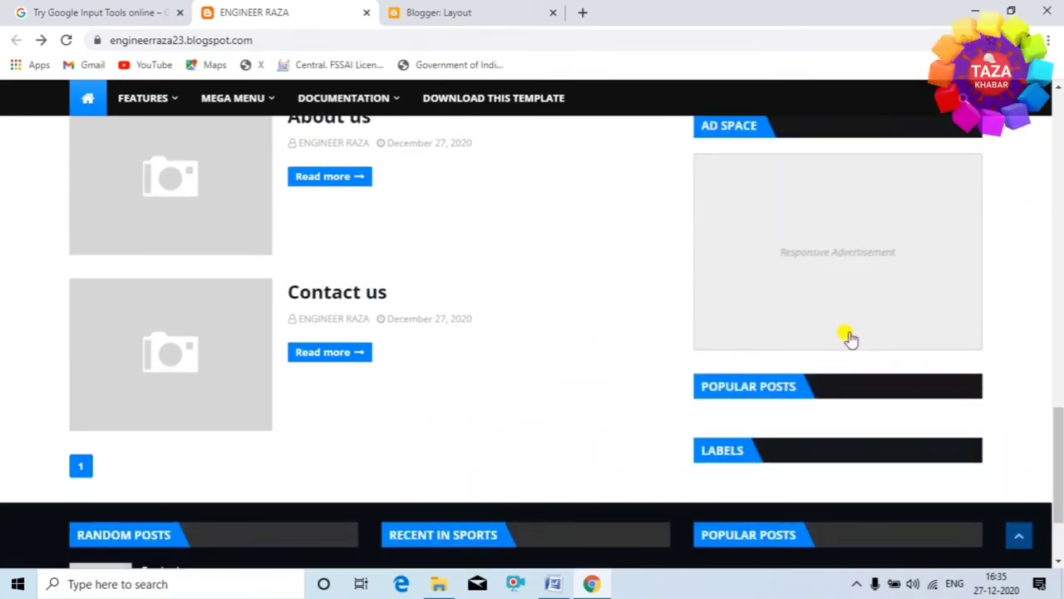
{"action": "scroll", "coordinate": [848, 337], "scroll_direction": "up", "scroll_amount": 4}
{"action": "scroll", "coordinate": [840, 331], "scroll_direction": "up", "scroll_amount": 3}
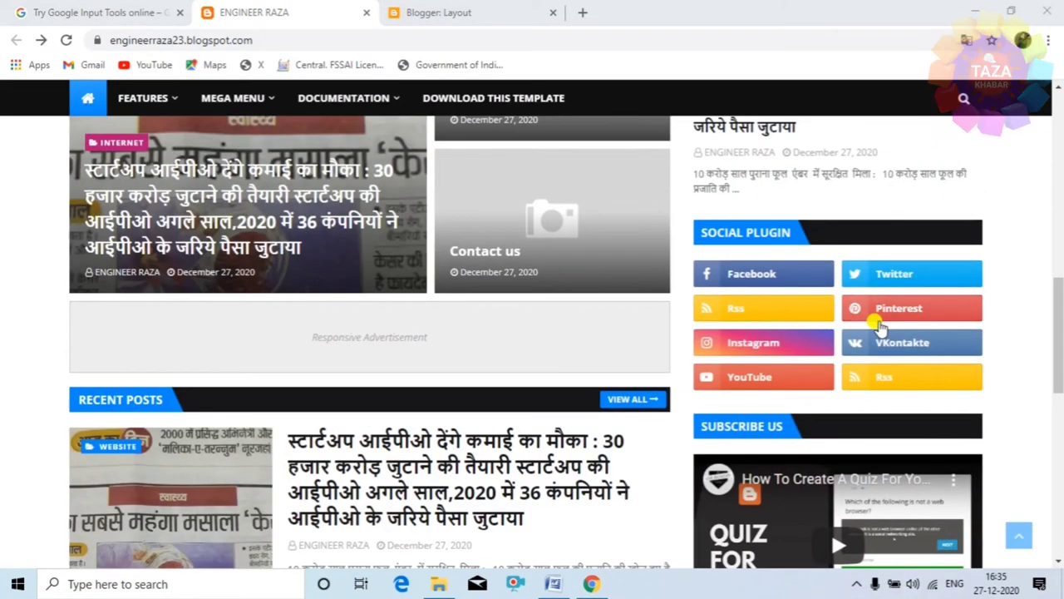
{"action": "scroll", "coordinate": [879, 333], "scroll_direction": "up", "scroll_amount": 1}
{"action": "scroll", "coordinate": [886, 329], "scroll_direction": "up", "scroll_amount": 3}
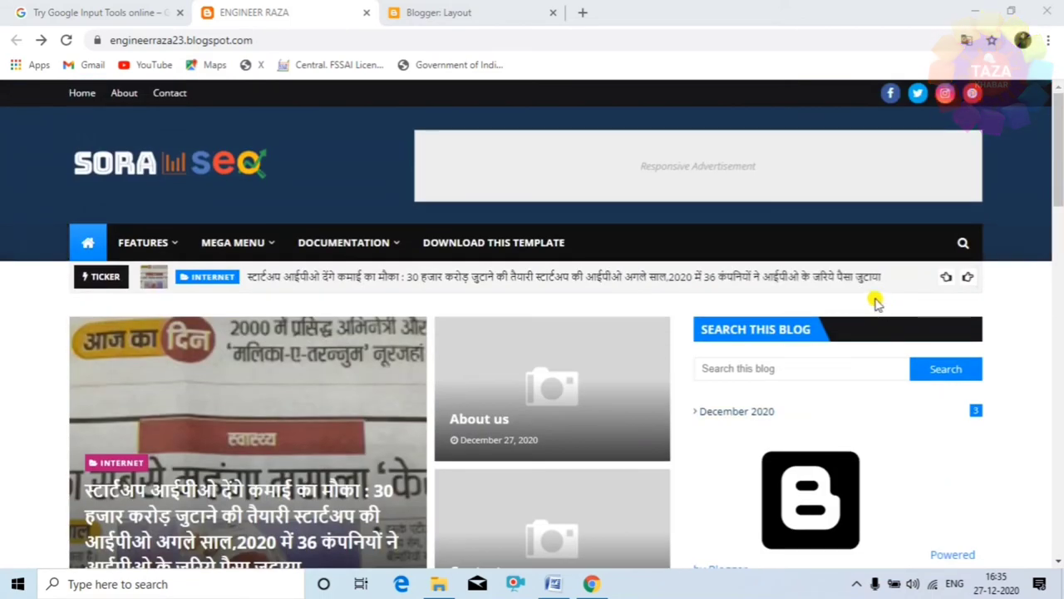
{"action": "scroll", "coordinate": [872, 299], "scroll_direction": "down", "scroll_amount": 6}
{"action": "scroll", "coordinate": [859, 318], "scroll_direction": "down", "scroll_amount": 3}
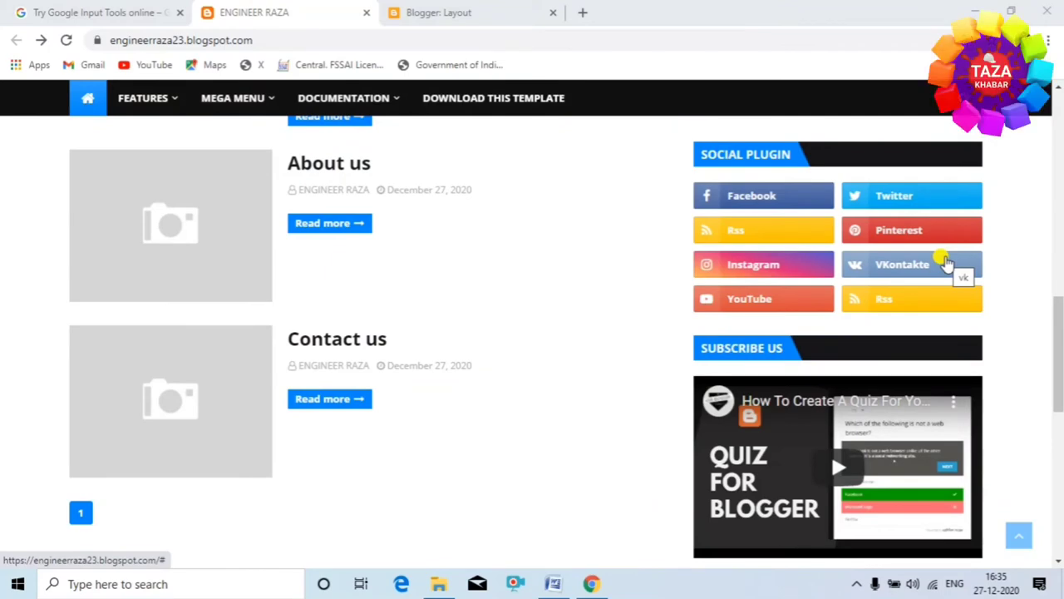
Open the settings of the Blog Posts gadget under Main Posts in the layout and compare them with the blog home page
{"action": "left_click", "coordinate": [495, 18]}
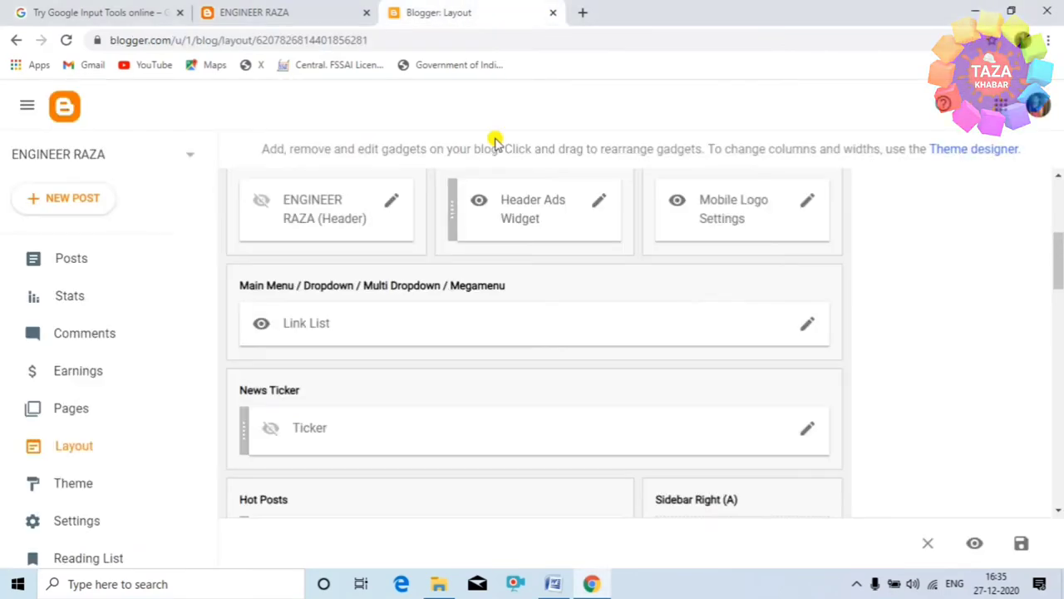
{"action": "scroll", "coordinate": [441, 337], "scroll_direction": "down", "scroll_amount": 3}
{"action": "scroll", "coordinate": [349, 423], "scroll_direction": "down", "scroll_amount": 2}
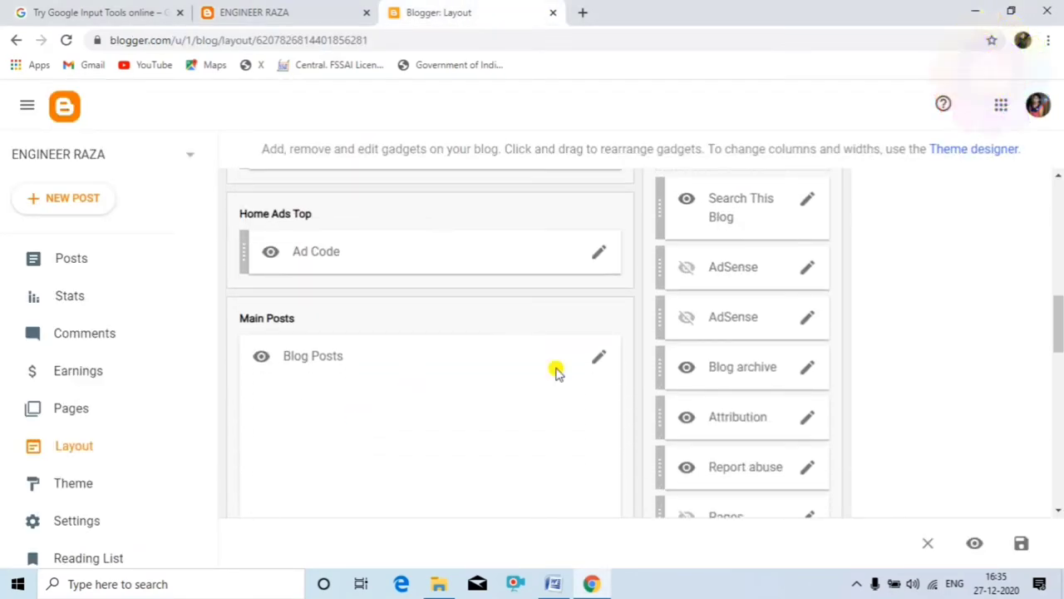
{"action": "left_click", "coordinate": [596, 358]}
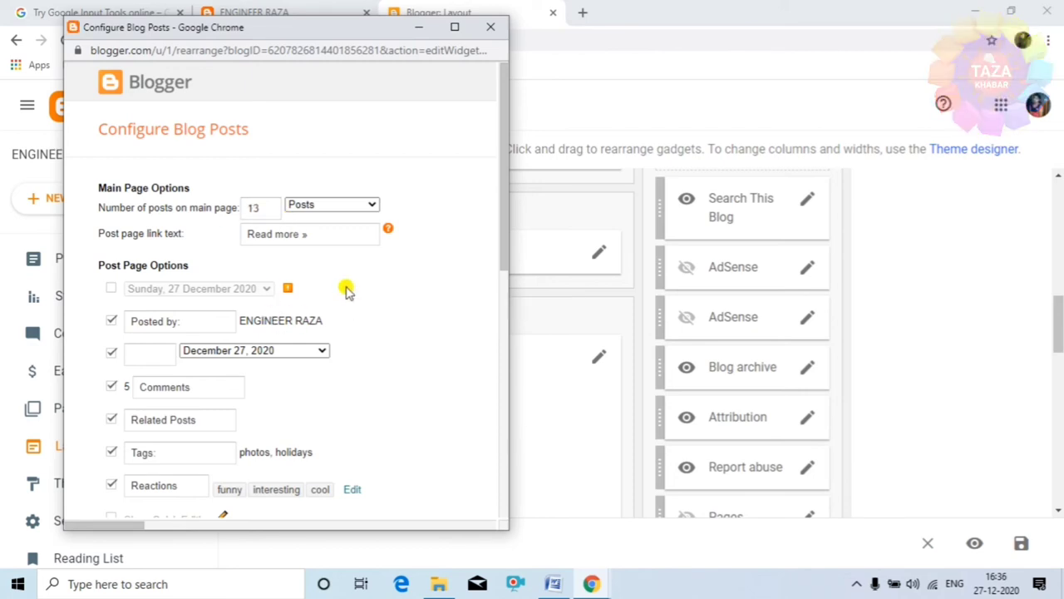
{"action": "left_click", "coordinate": [252, 11]}
{"action": "scroll", "coordinate": [437, 301], "scroll_direction": "up", "scroll_amount": 4}
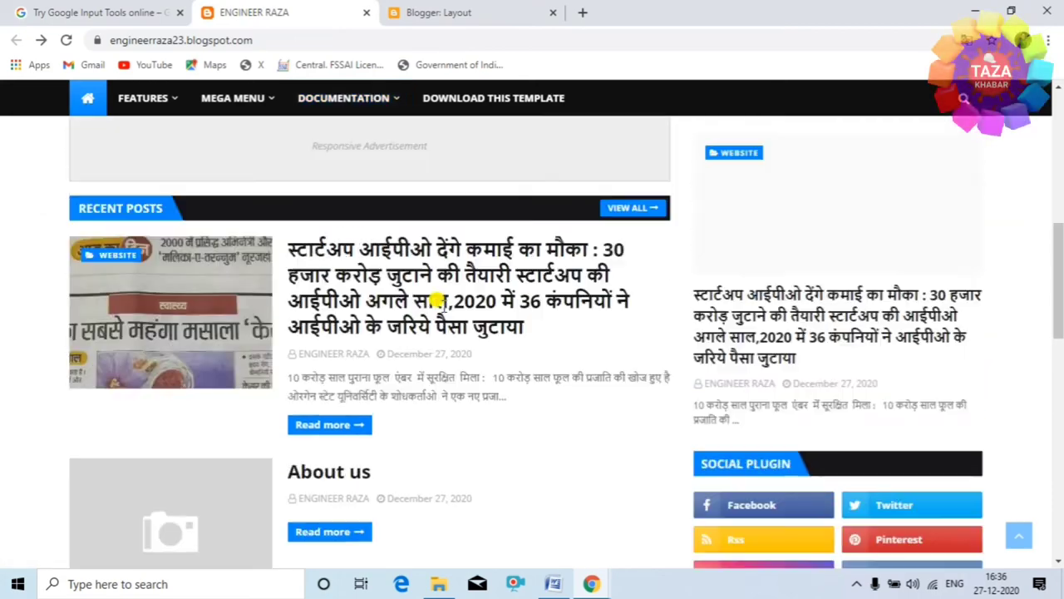
{"action": "scroll", "coordinate": [437, 301], "scroll_direction": "up", "scroll_amount": 6}
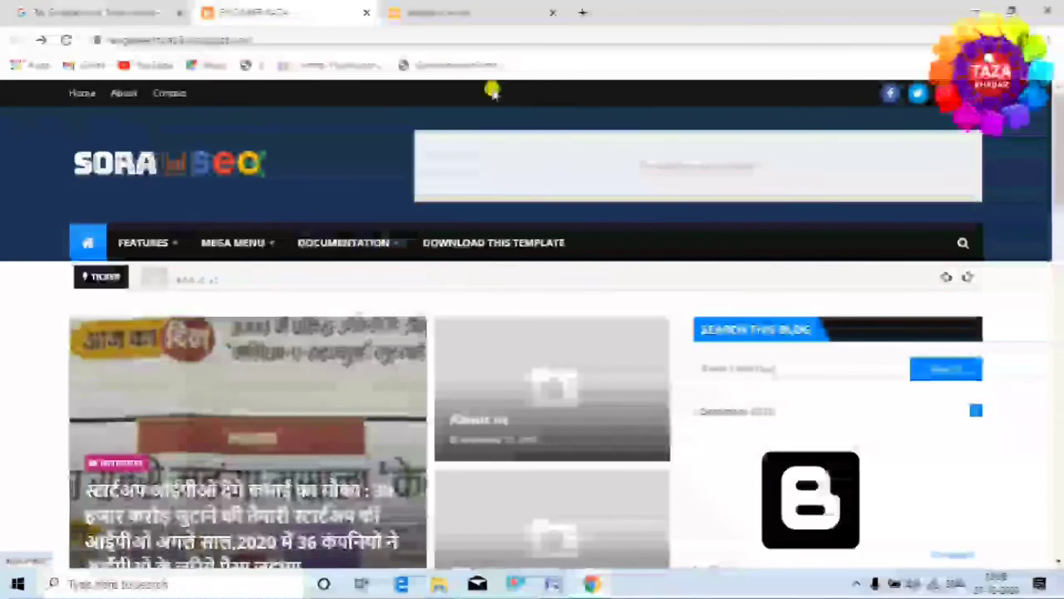
{"action": "left_click", "coordinate": [492, 12]}
{"action": "scroll", "coordinate": [390, 270], "scroll_direction": "down", "scroll_amount": 5}
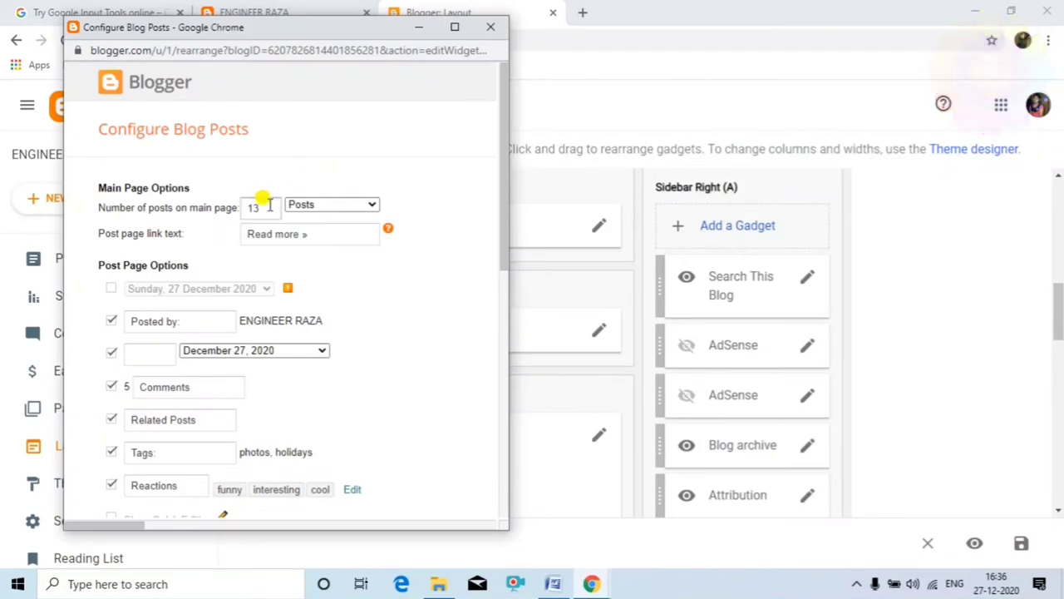
Review the Blog Posts options, keeping 13 posts on the main page and Show Share Buttons enabled, and save the gadget
{"action": "double_click", "coordinate": [261, 207]}
{"action": "left_click", "coordinate": [416, 331]}
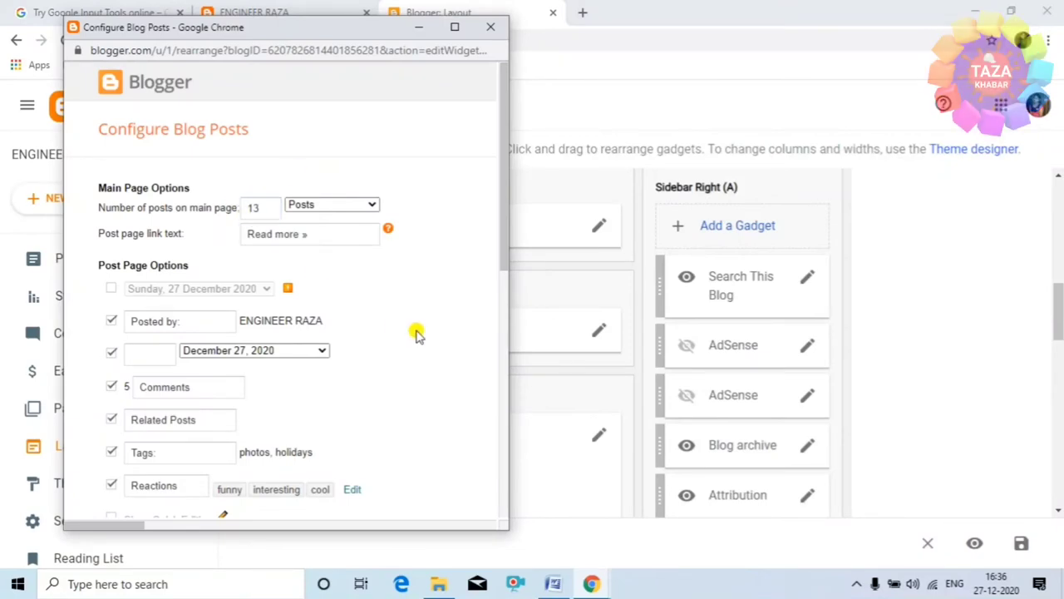
{"action": "left_click", "coordinate": [793, 587]}
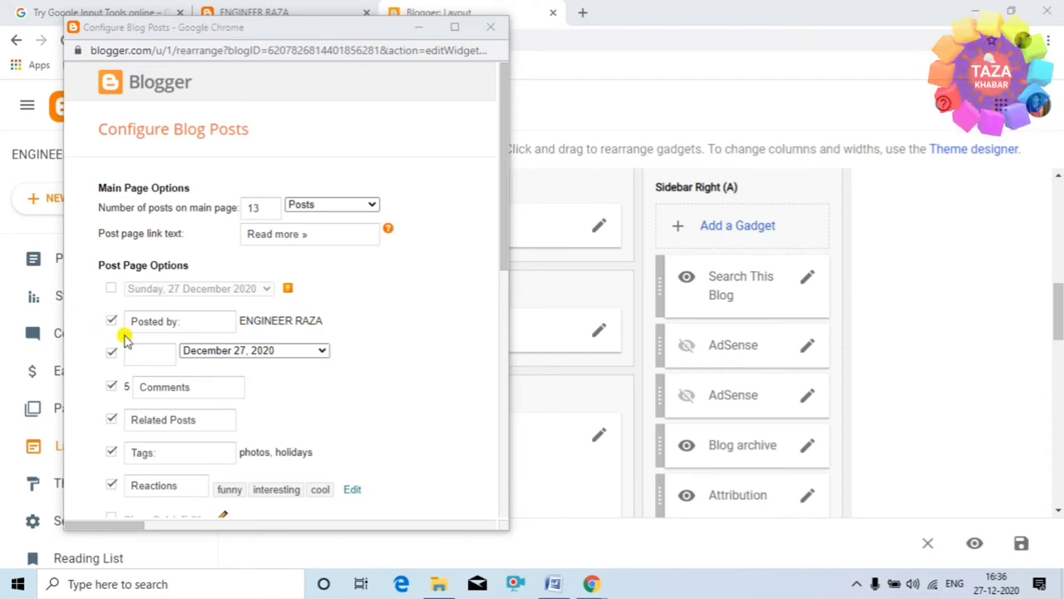
{"action": "scroll", "coordinate": [133, 339], "scroll_direction": "down", "scroll_amount": 1}
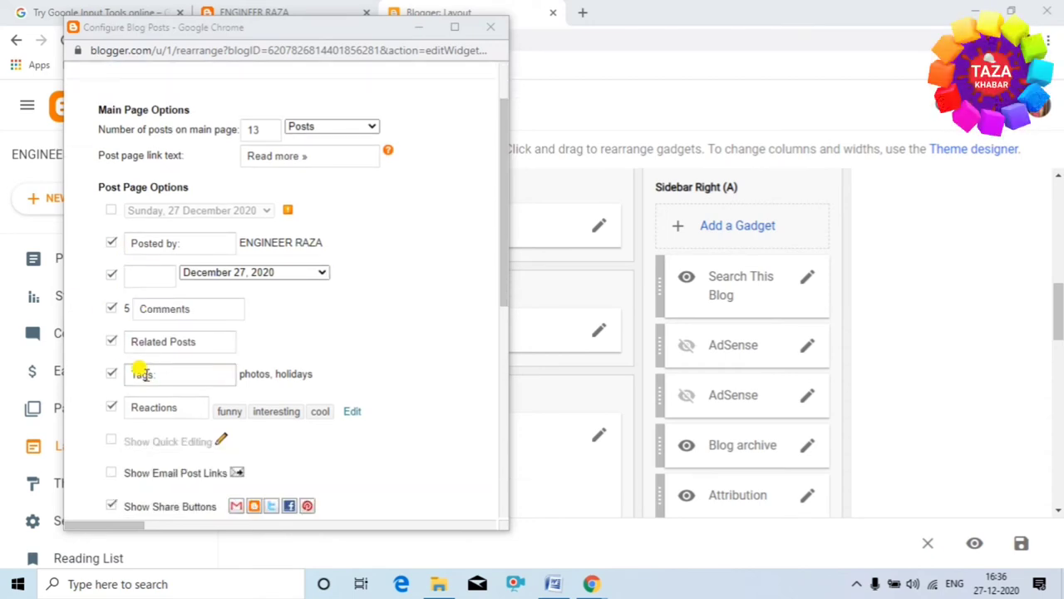
{"action": "scroll", "coordinate": [143, 373], "scroll_direction": "down", "scroll_amount": 3}
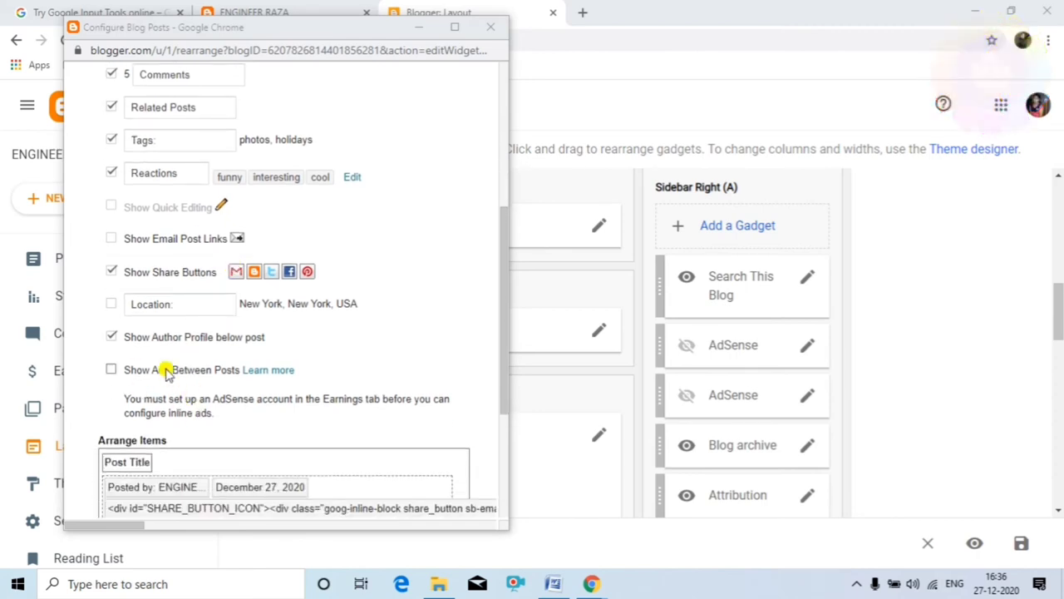
{"action": "left_click", "coordinate": [113, 273]}
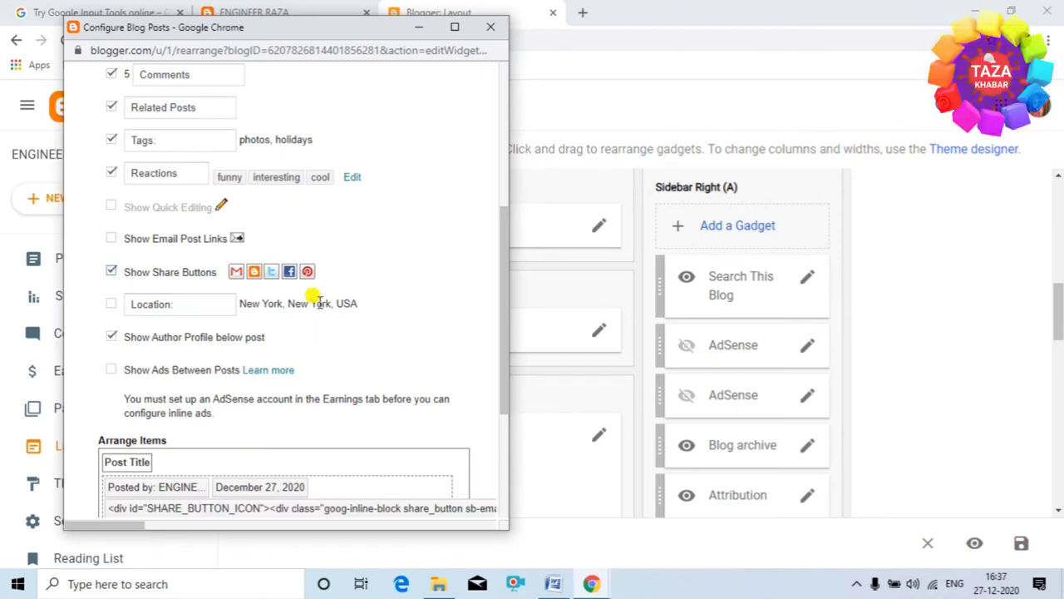
{"action": "scroll", "coordinate": [373, 228], "scroll_direction": "down", "scroll_amount": 3}
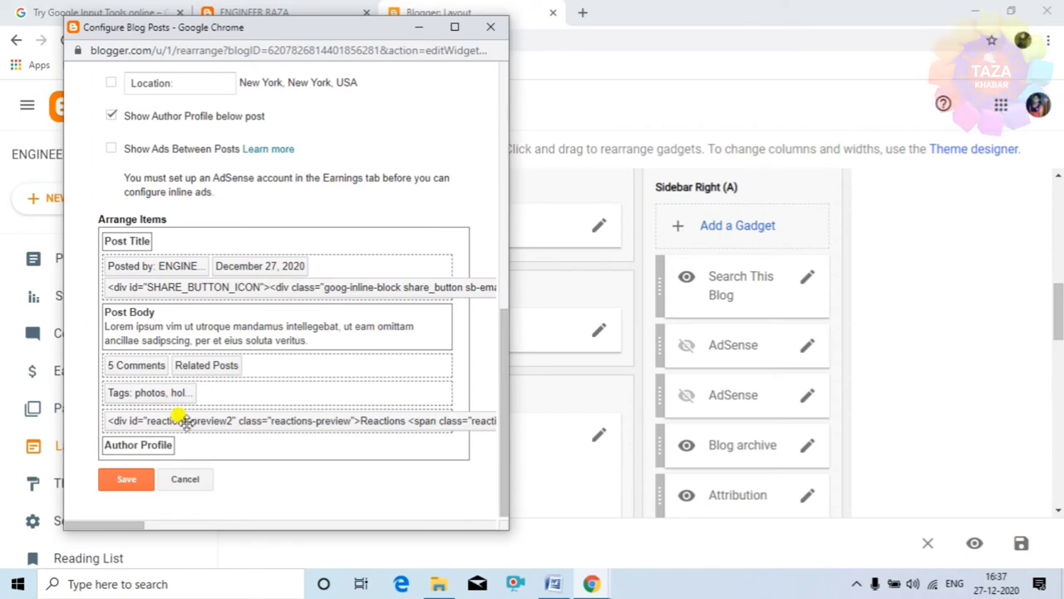
{"action": "left_click", "coordinate": [123, 481]}
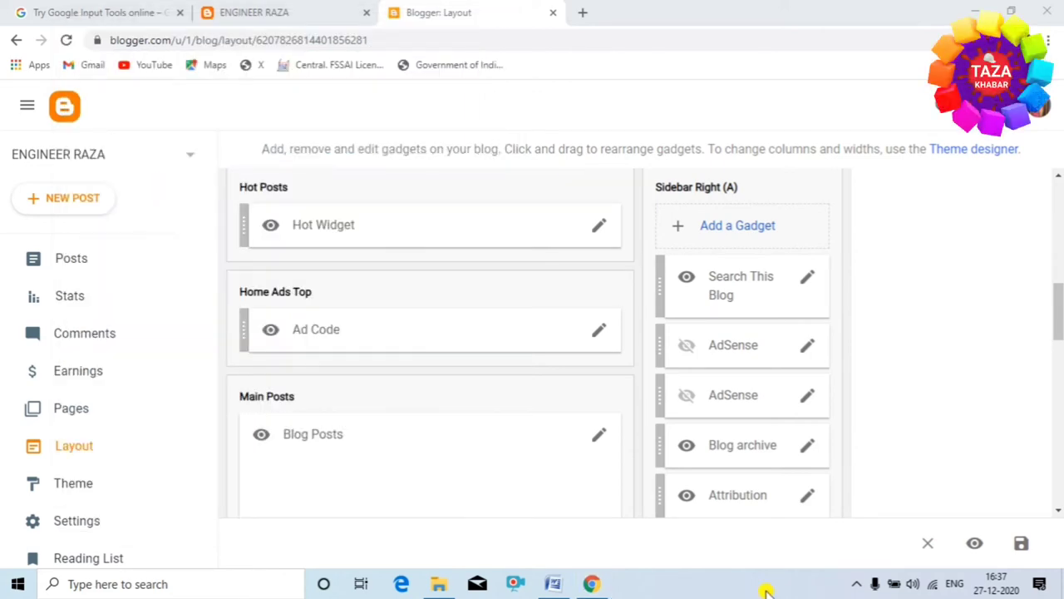
Examine the recent posts and the sidebar search box on the blog home page
{"action": "left_click", "coordinate": [338, 12]}
{"action": "scroll", "coordinate": [844, 337], "scroll_direction": "down", "scroll_amount": 10}
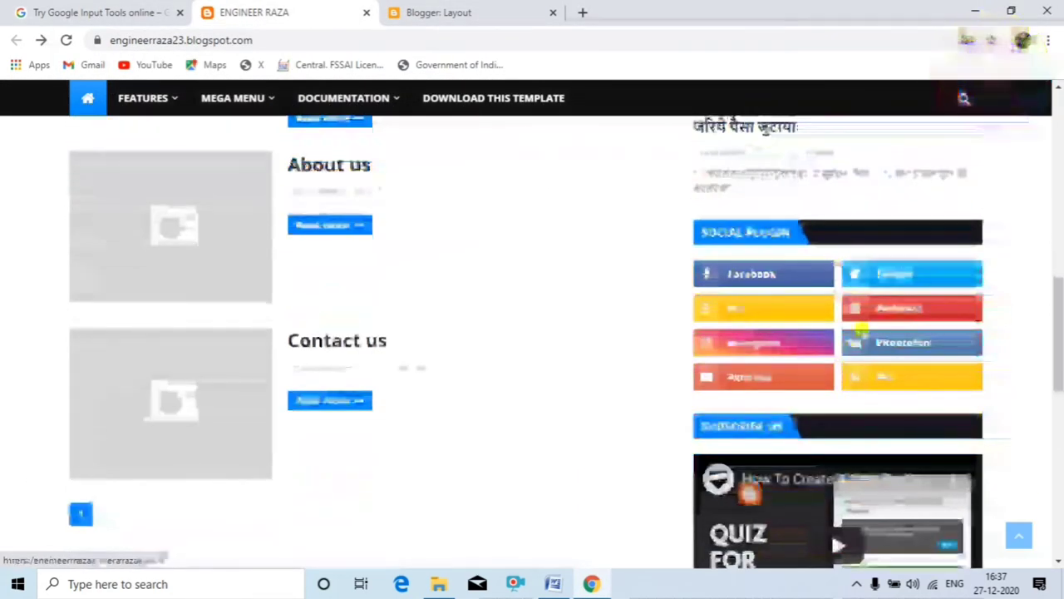
{"action": "left_click", "coordinate": [499, 13]}
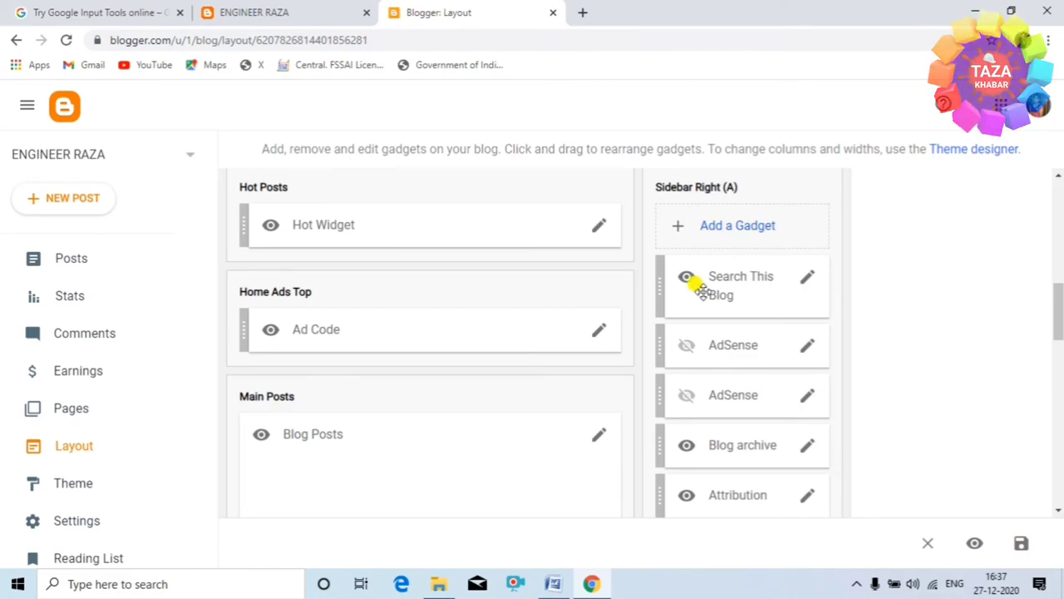
{"action": "left_click", "coordinate": [368, 8]}
{"action": "scroll", "coordinate": [641, 197], "scroll_direction": "up", "scroll_amount": 3}
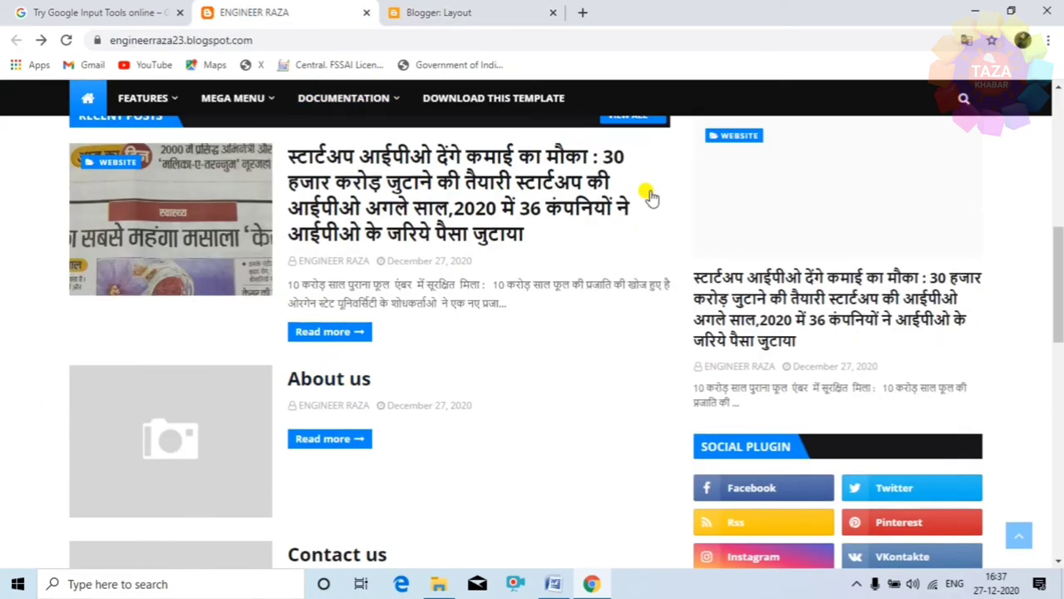
{"action": "scroll", "coordinate": [703, 269], "scroll_direction": "down", "scroll_amount": 3}
{"action": "scroll", "coordinate": [707, 274], "scroll_direction": "up", "scroll_amount": 5}
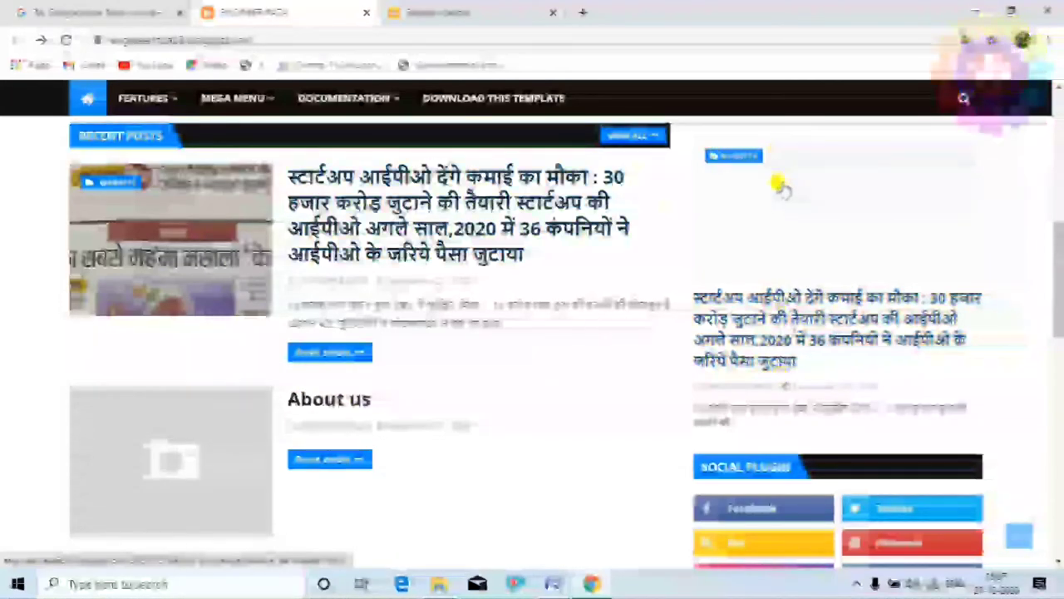
{"action": "scroll", "coordinate": [787, 213], "scroll_direction": "up", "scroll_amount": 5}
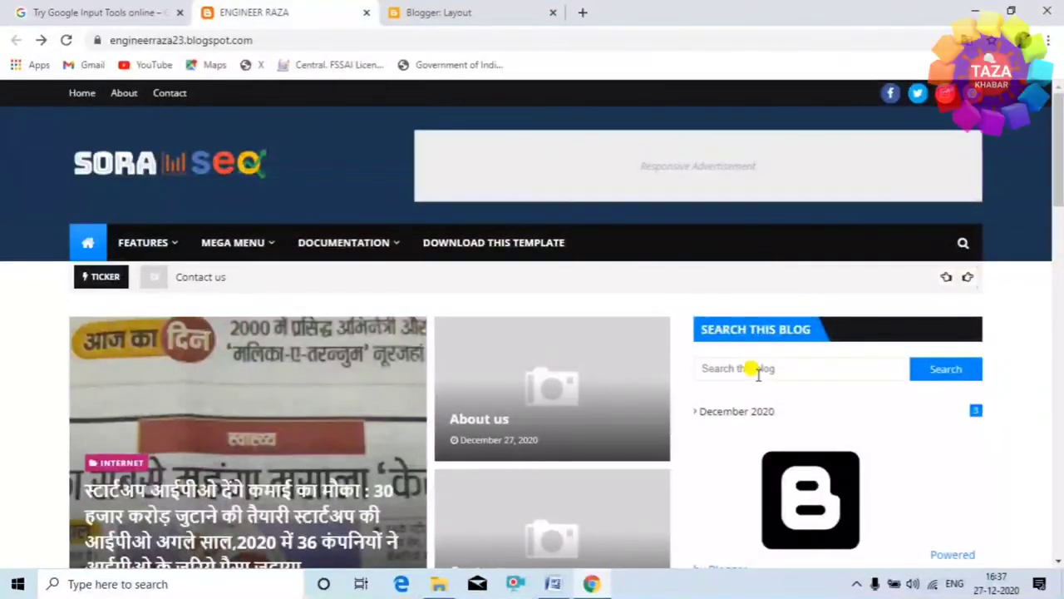
{"action": "left_click", "coordinate": [827, 588]}
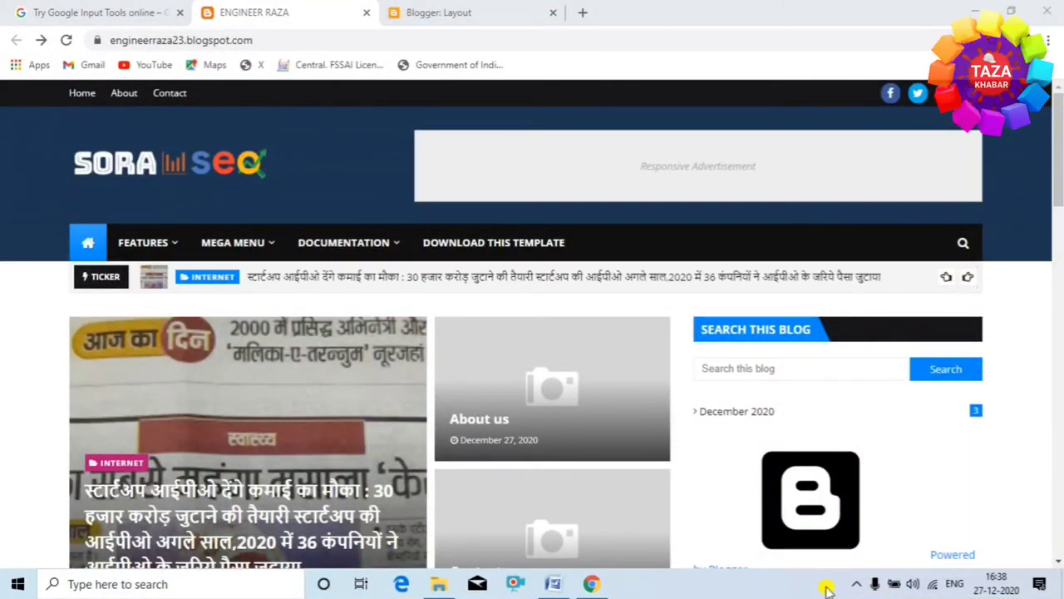
{"action": "left_click", "coordinate": [765, 373]}
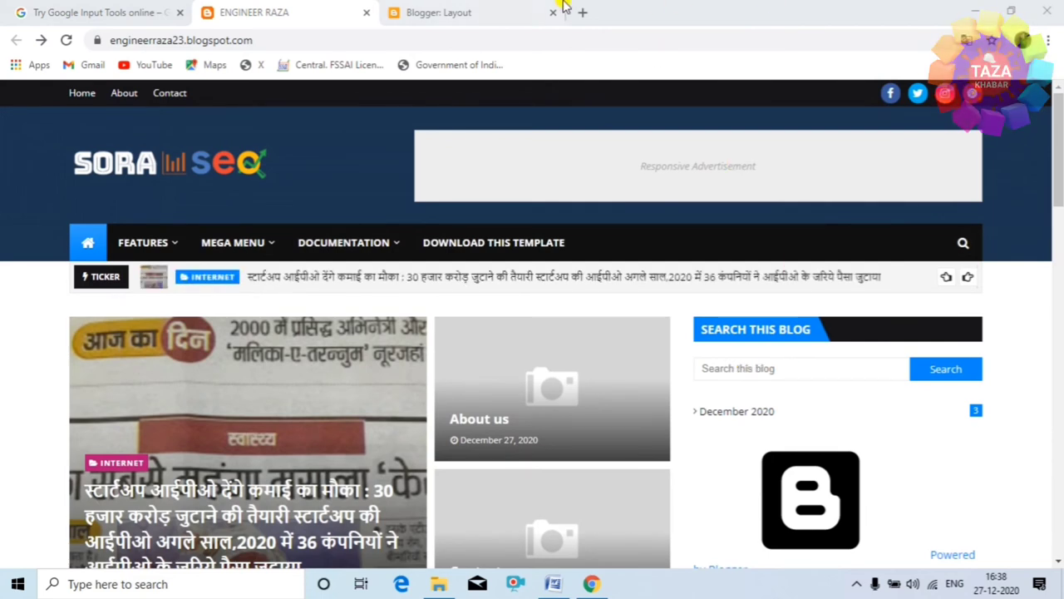
Open the Search This Blog gadget in Sidebar Right (A) and save it with Show Blog search enabled
{"action": "left_click", "coordinate": [475, 10]}
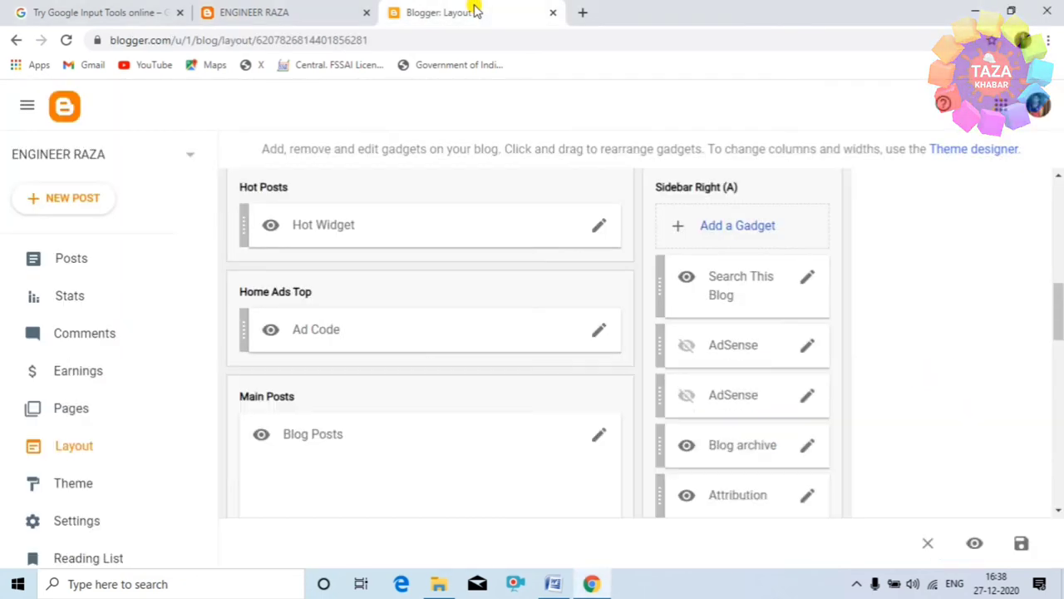
{"action": "left_click", "coordinate": [806, 278]}
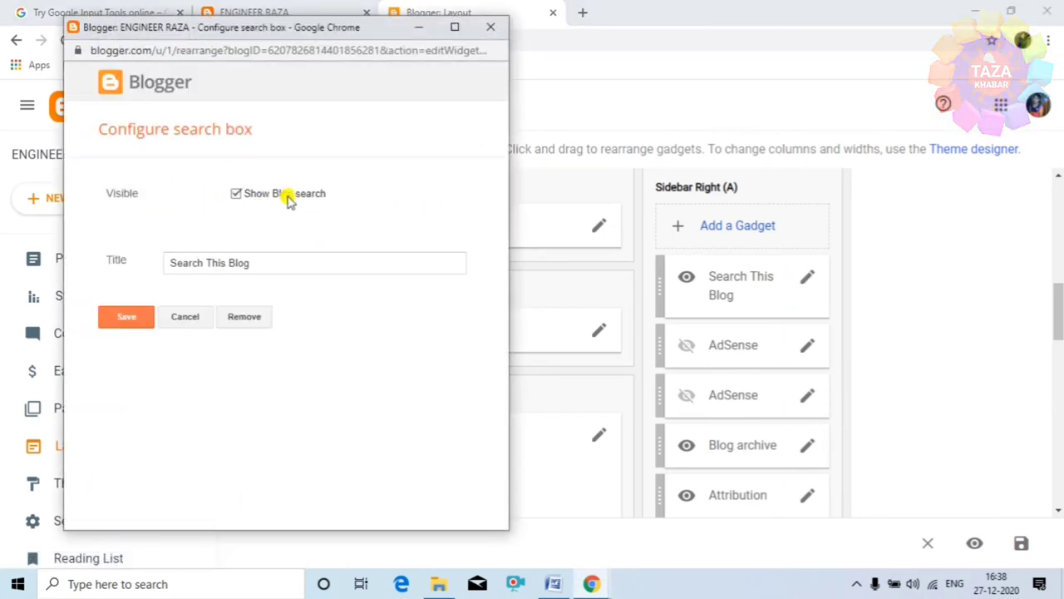
{"action": "left_click", "coordinate": [148, 316]}
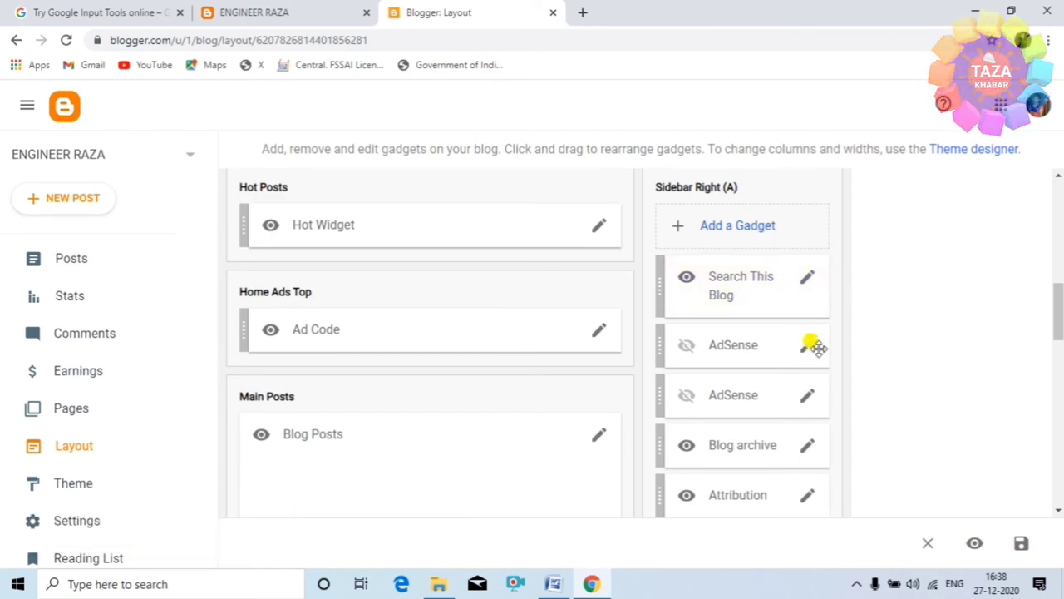
Compare the Sidebar Right (A) gadgets in the layout with the sidebar shown on the blog home page
{"action": "scroll", "coordinate": [803, 356], "scroll_direction": "down", "scroll_amount": 2}
{"action": "scroll", "coordinate": [743, 303], "scroll_direction": "down", "scroll_amount": 2}
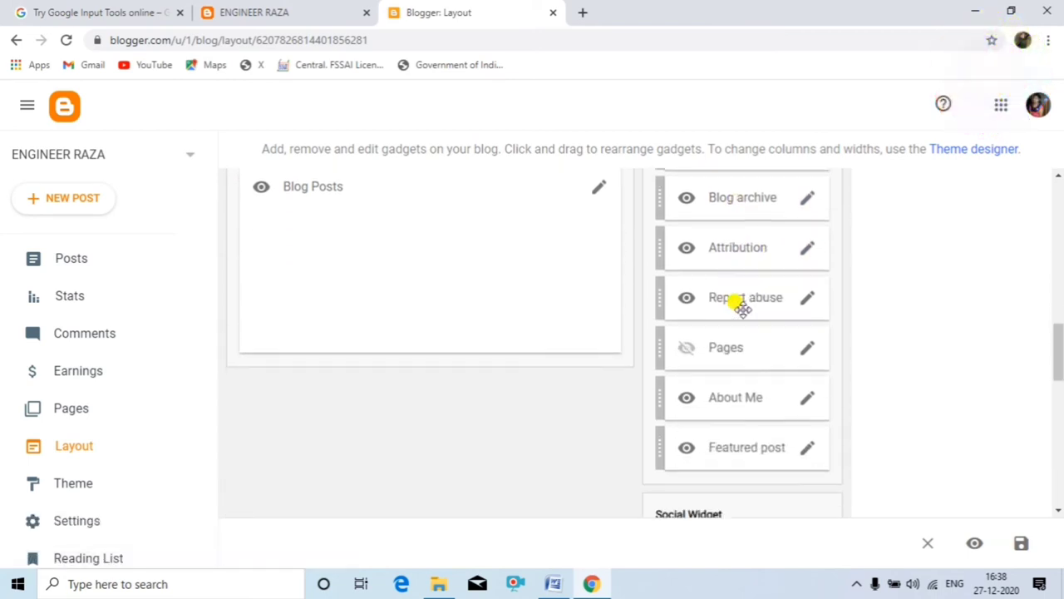
{"action": "scroll", "coordinate": [739, 335], "scroll_direction": "up", "scroll_amount": 4}
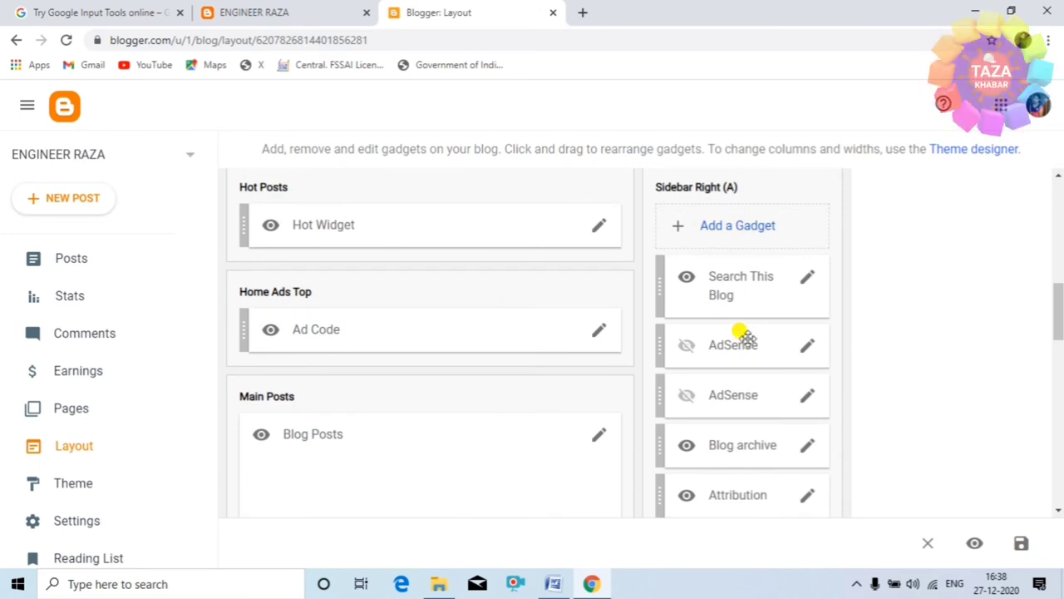
{"action": "scroll", "coordinate": [745, 337], "scroll_direction": "up", "scroll_amount": 1}
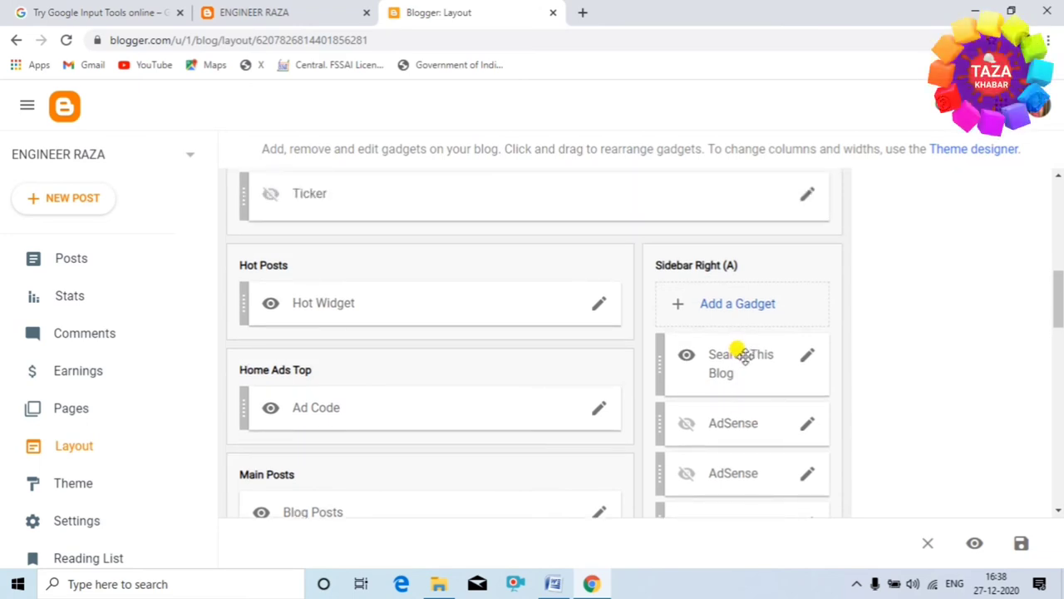
{"action": "scroll", "coordinate": [742, 356], "scroll_direction": "down", "scroll_amount": 2}
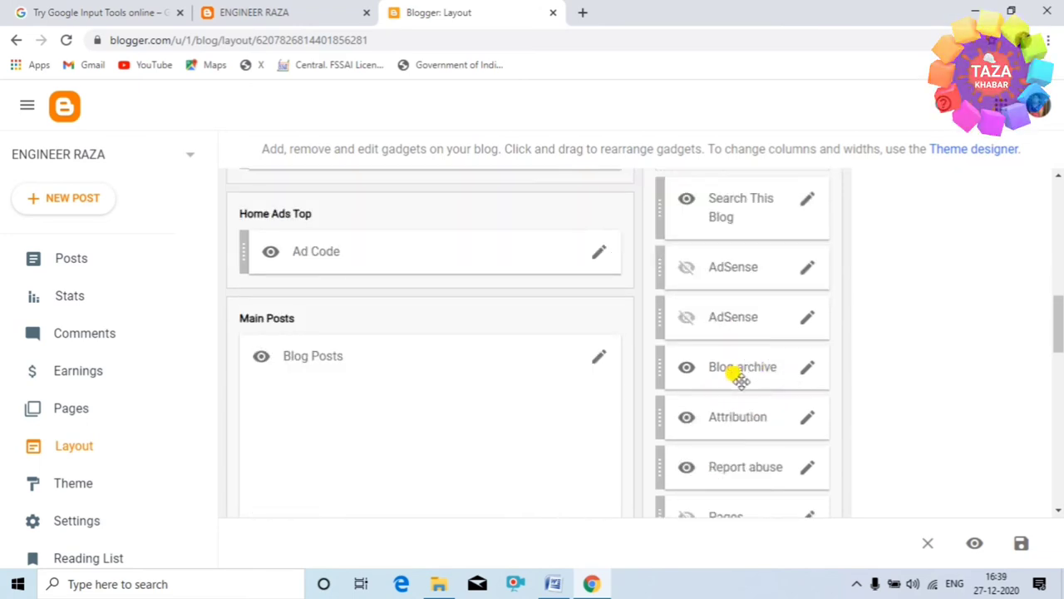
{"action": "left_click", "coordinate": [316, 16]}
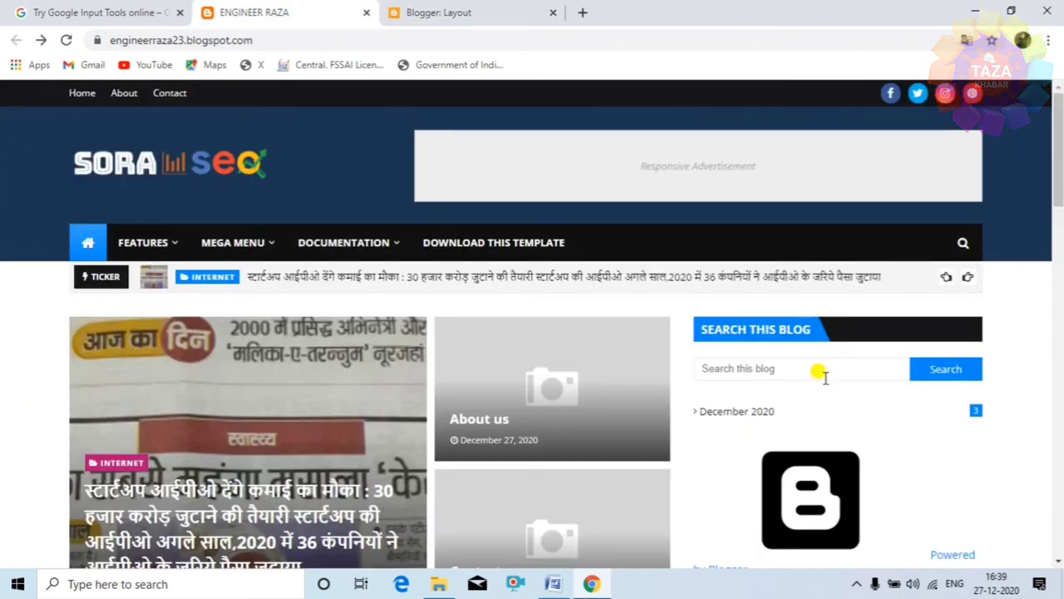
{"action": "scroll", "coordinate": [820, 374], "scroll_direction": "down", "scroll_amount": 2}
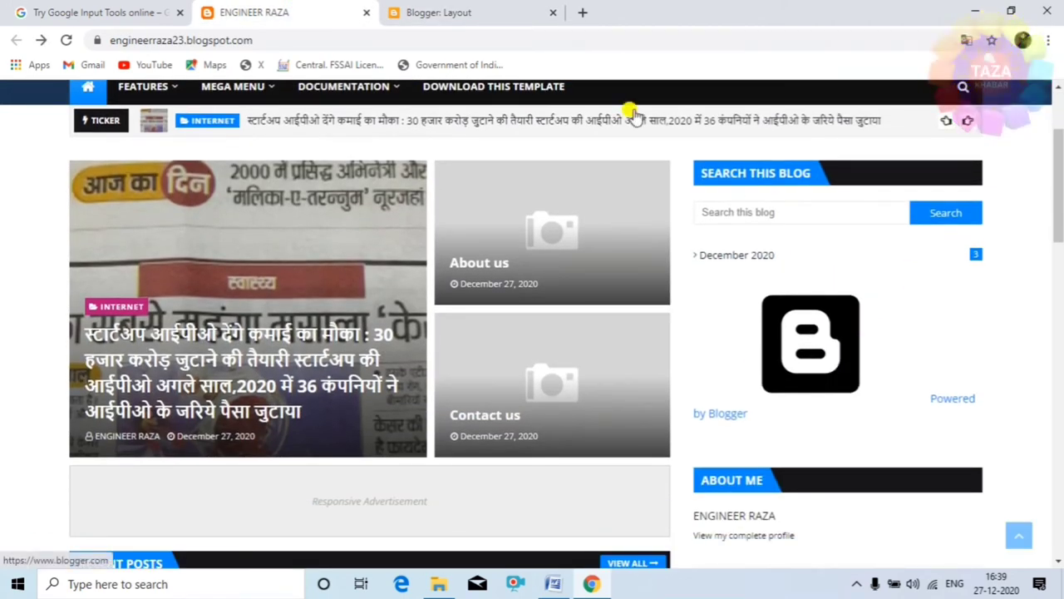
{"action": "left_click", "coordinate": [466, 12]}
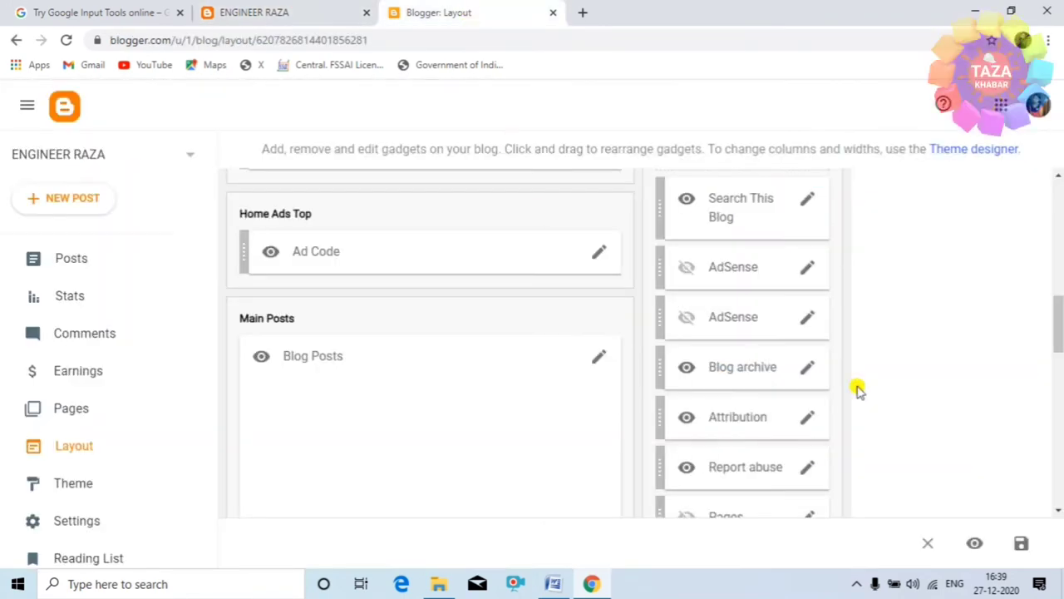
Turn off Show Blog archive in the Blog archive gadget, save it, and check the sidebar on the reloaded blog home page
{"action": "left_click", "coordinate": [803, 371]}
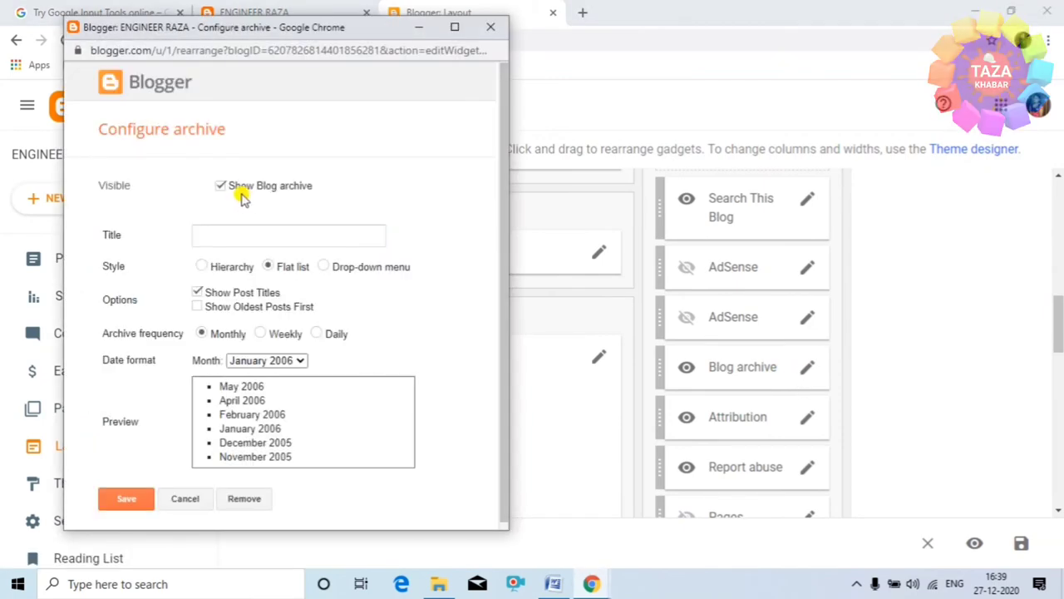
{"action": "left_click", "coordinate": [221, 187]}
{"action": "left_click", "coordinate": [135, 497]}
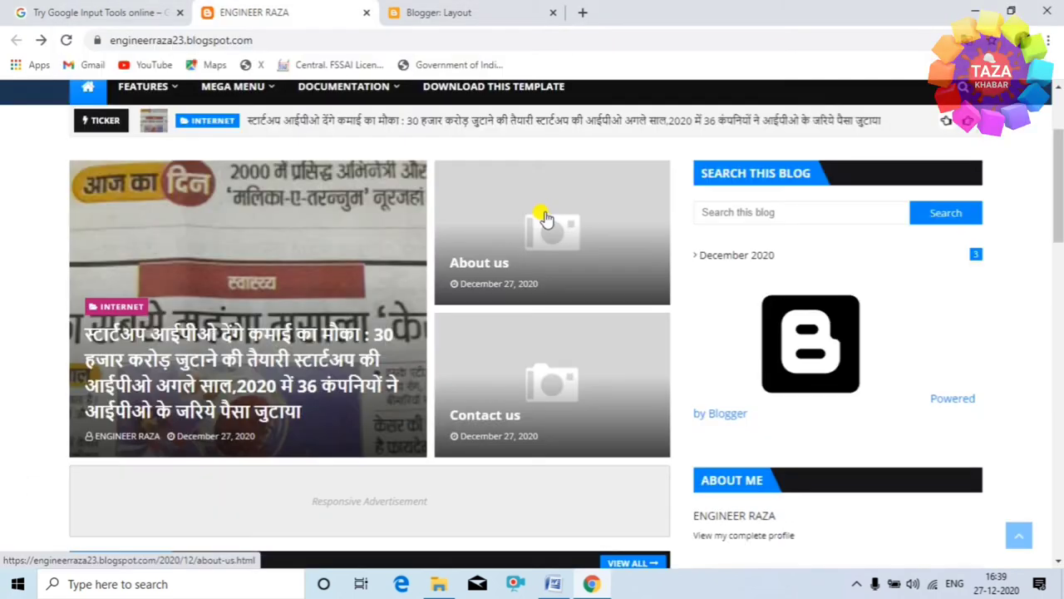
{"action": "left_click", "coordinate": [66, 40]}
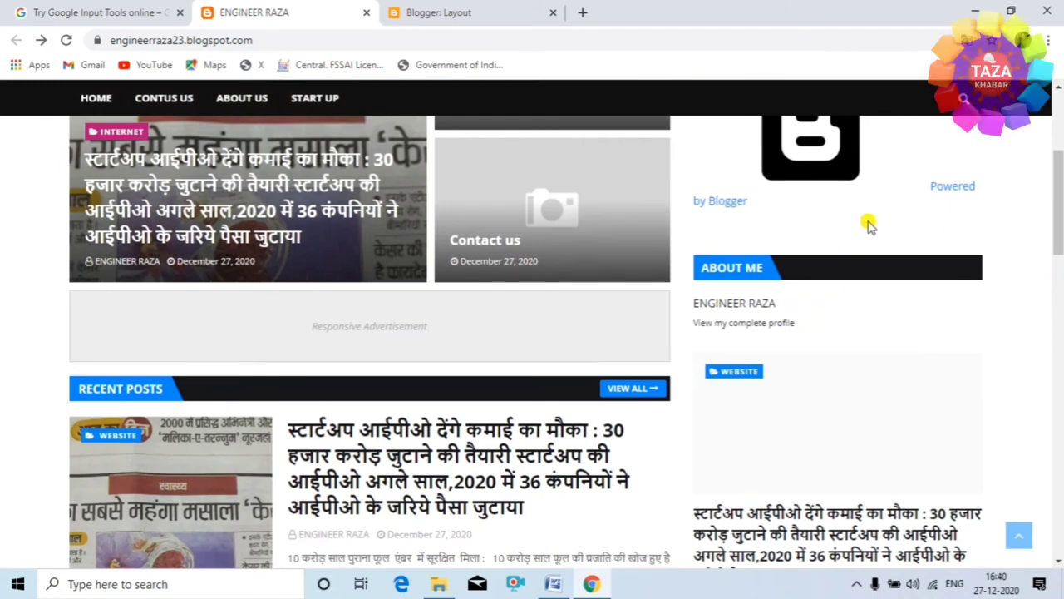
{"action": "scroll", "coordinate": [851, 399], "scroll_direction": "up", "scroll_amount": 3}
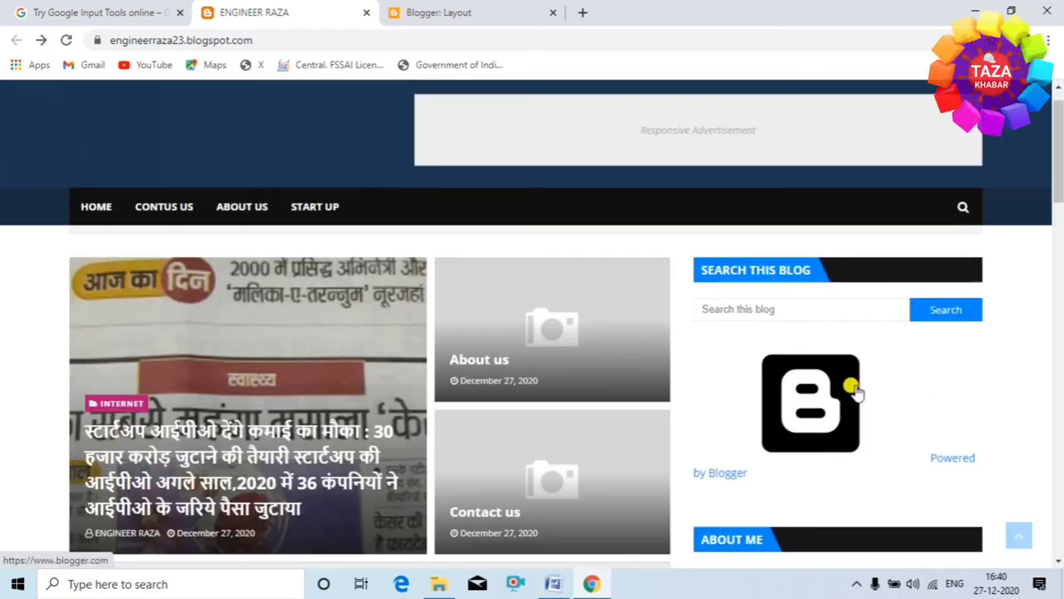
Enter the blog's name as the Attribution gadget's copyright text, save it, and check the sidebar on the reloaded blog home page
{"action": "key", "text": "ctrl+Tab"}
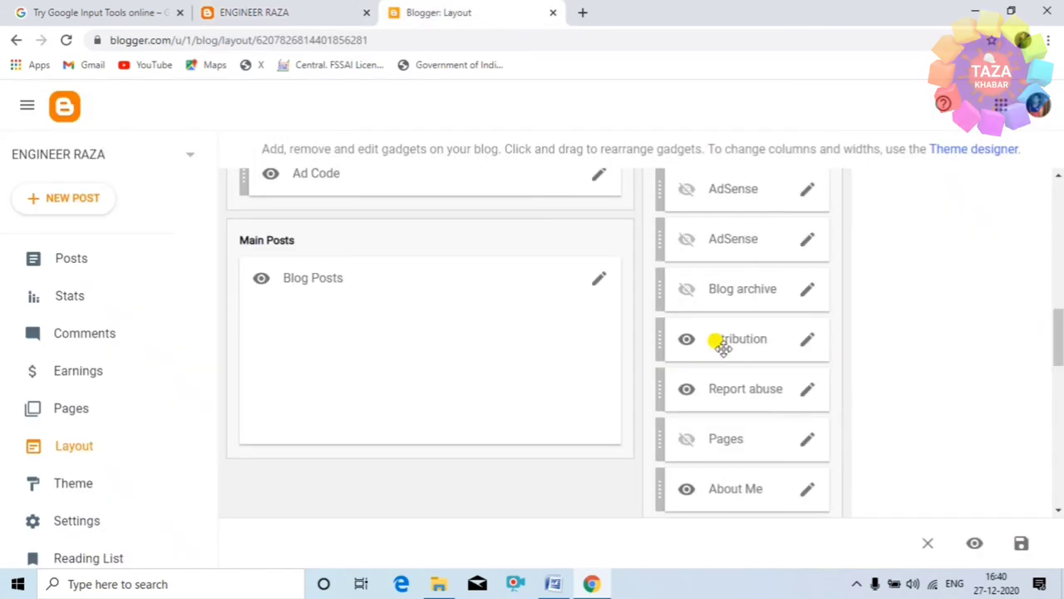
{"action": "left_click", "coordinate": [262, 15]}
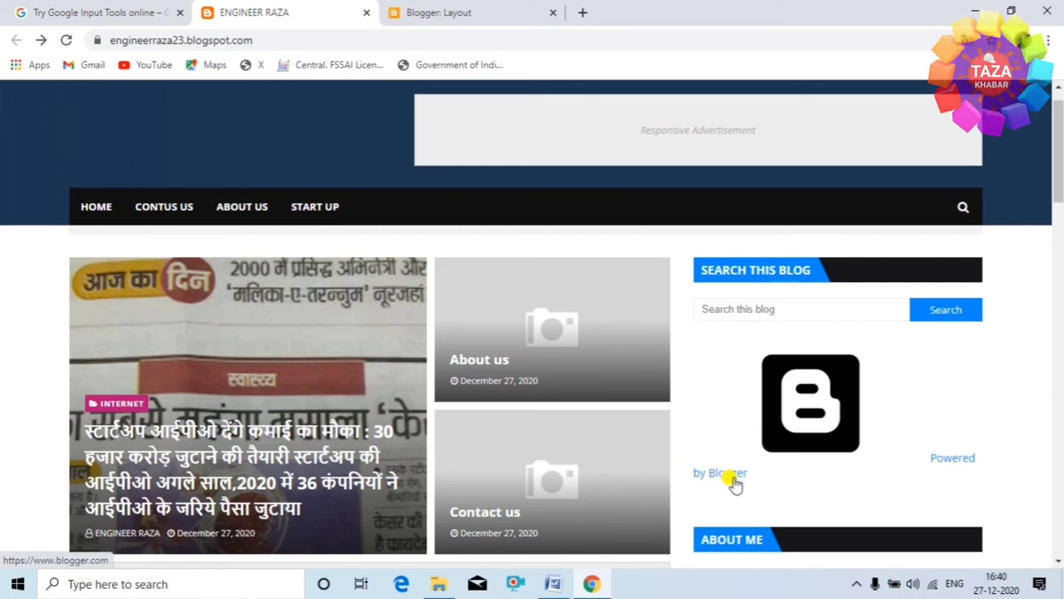
{"action": "left_click", "coordinate": [764, 586]}
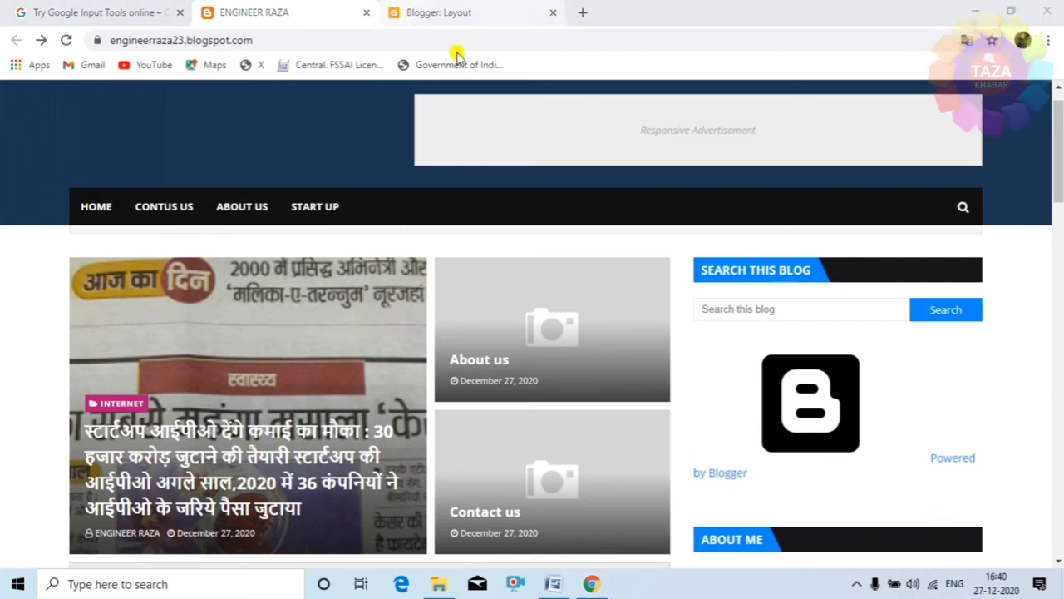
{"action": "left_click", "coordinate": [478, 13]}
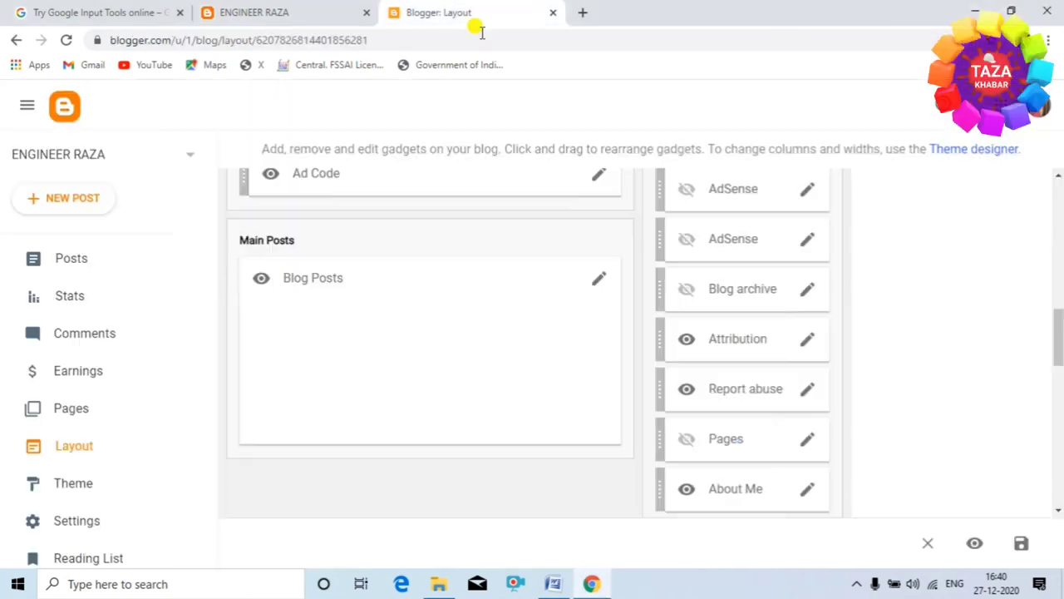
{"action": "left_click", "coordinate": [809, 345]}
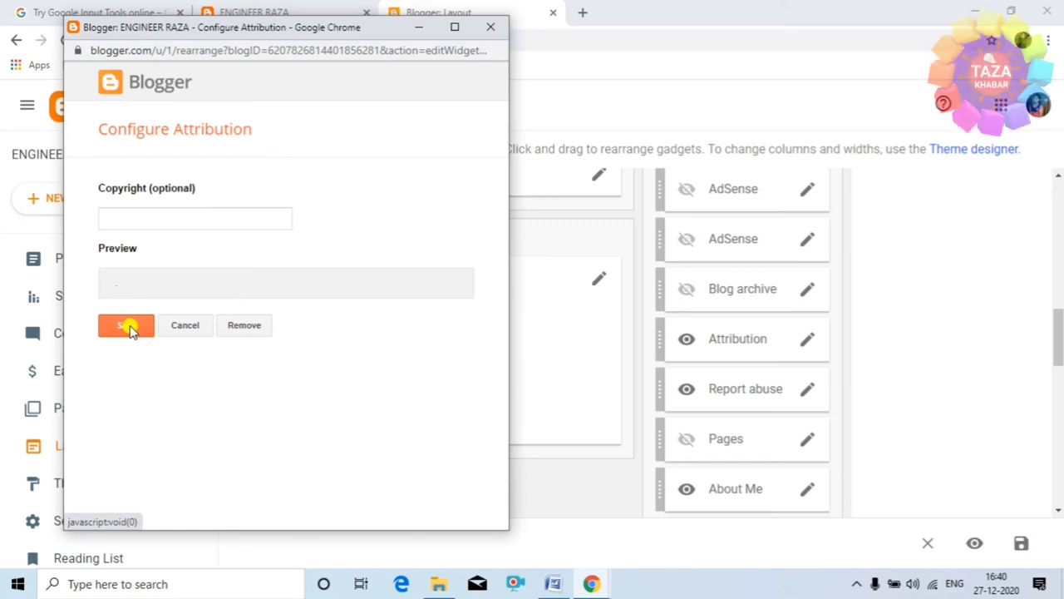
{"action": "left_click", "coordinate": [155, 214]}
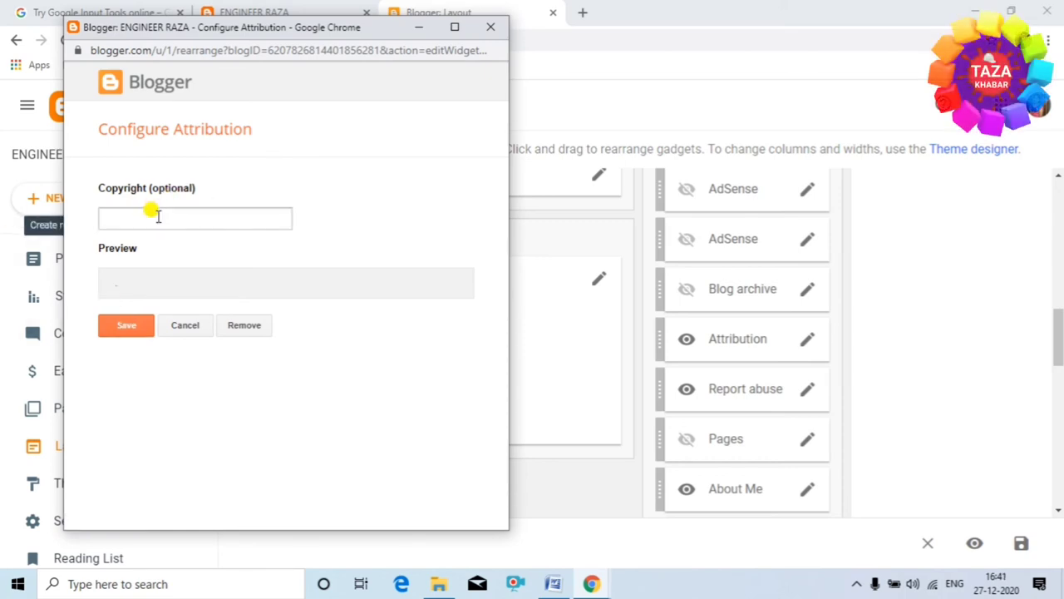
{"action": "type", "text": "Engineer raza"}
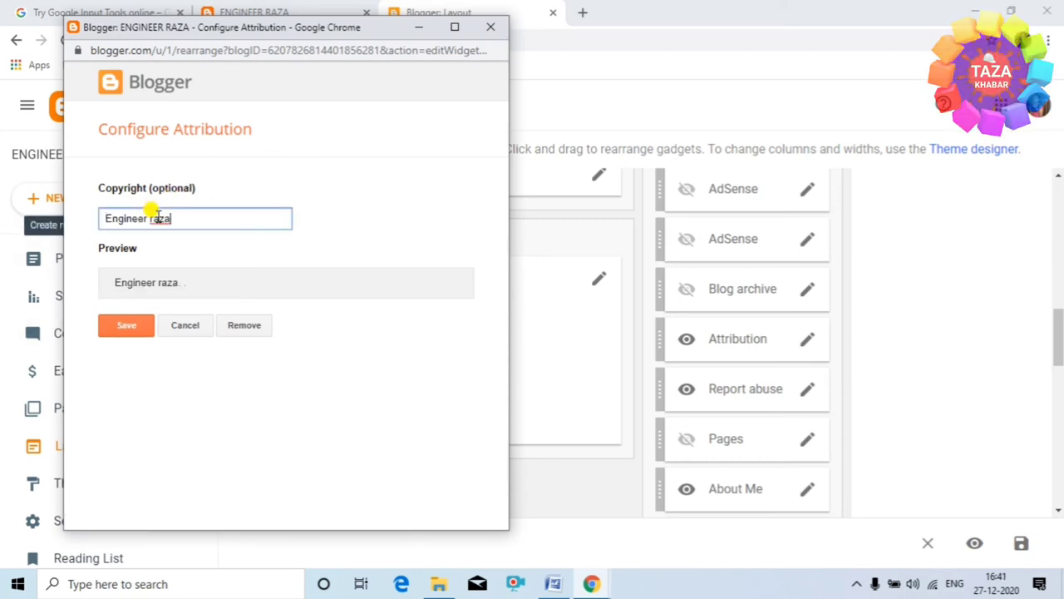
{"action": "left_click", "coordinate": [126, 327]}
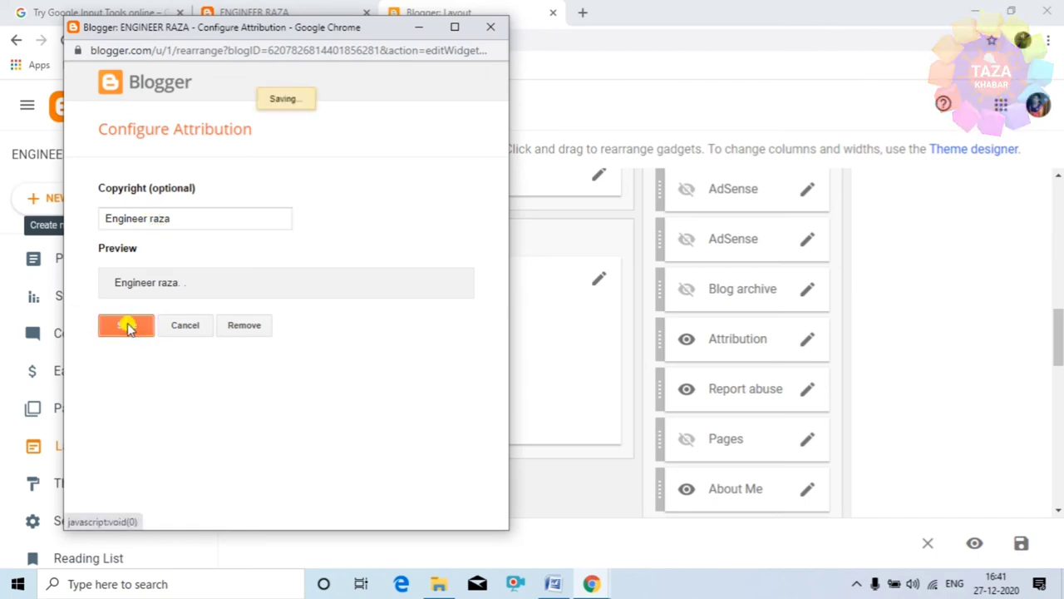
{"action": "left_click", "coordinate": [233, 11]}
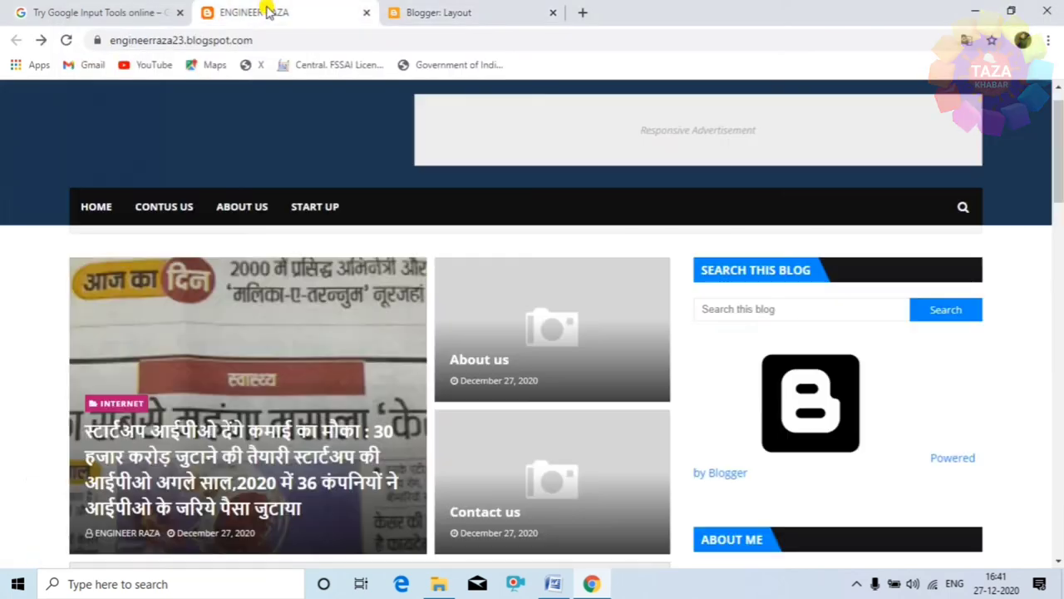
{"action": "left_click", "coordinate": [68, 41]}
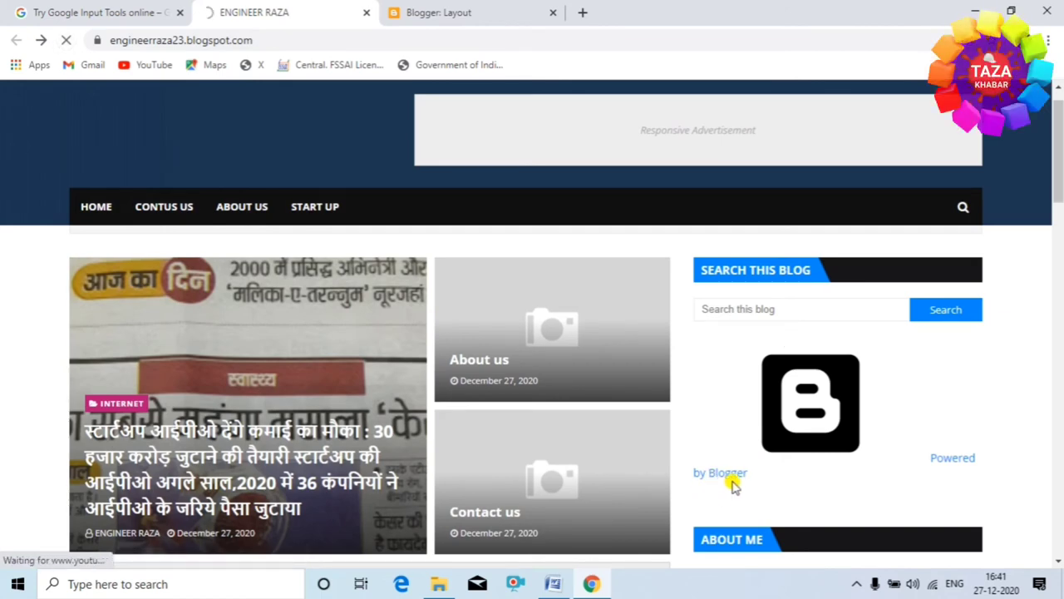
{"action": "scroll", "coordinate": [748, 473], "scroll_direction": "down", "scroll_amount": 1}
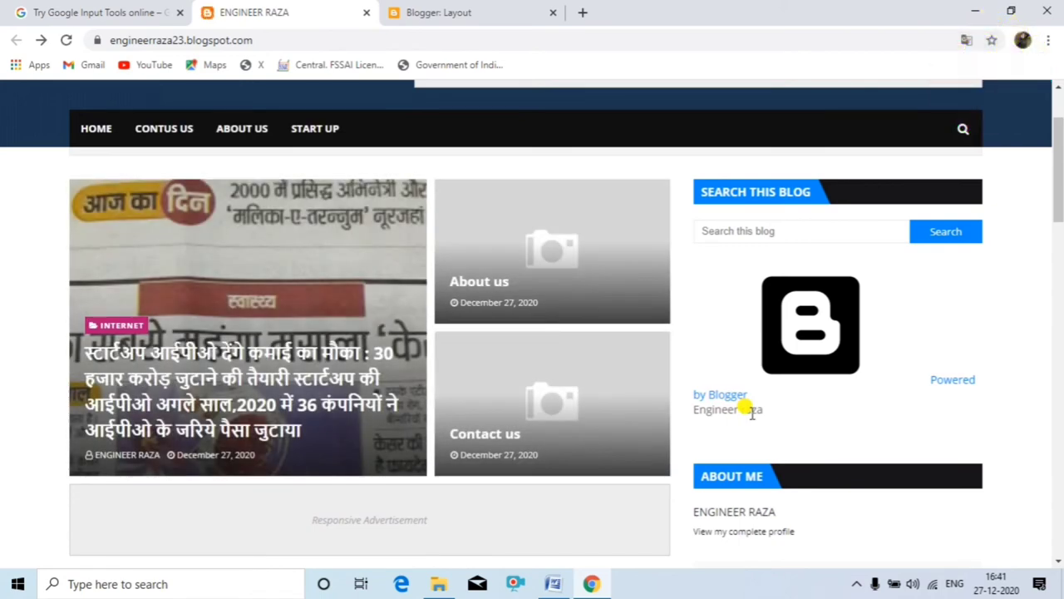
Remove the Attribution gadget from the sidebar layout and check the sidebar on the reloaded blog home page
{"action": "left_click", "coordinate": [495, 13]}
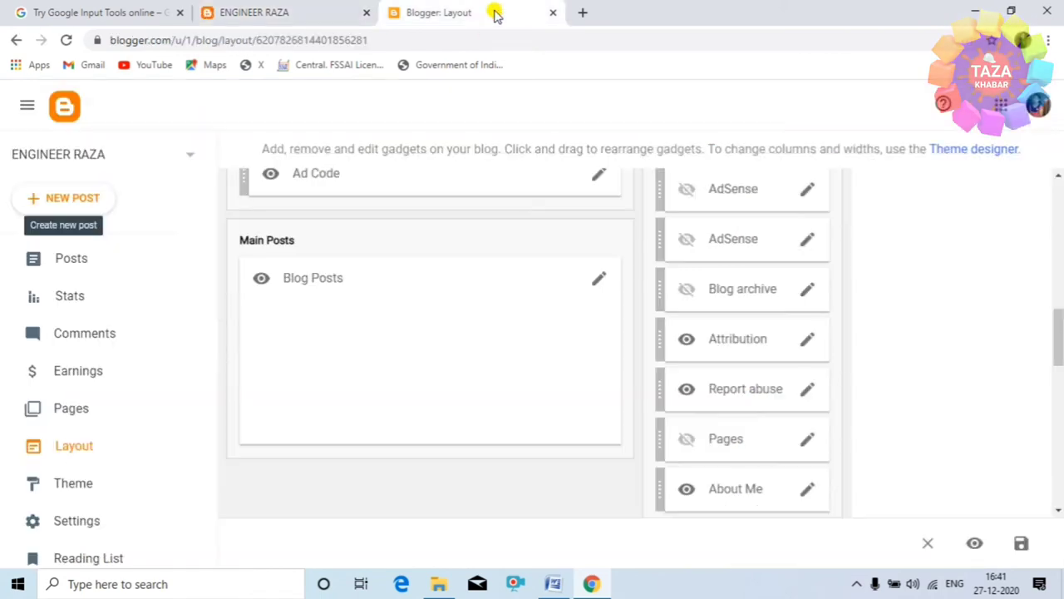
{"action": "left_click", "coordinate": [806, 339]}
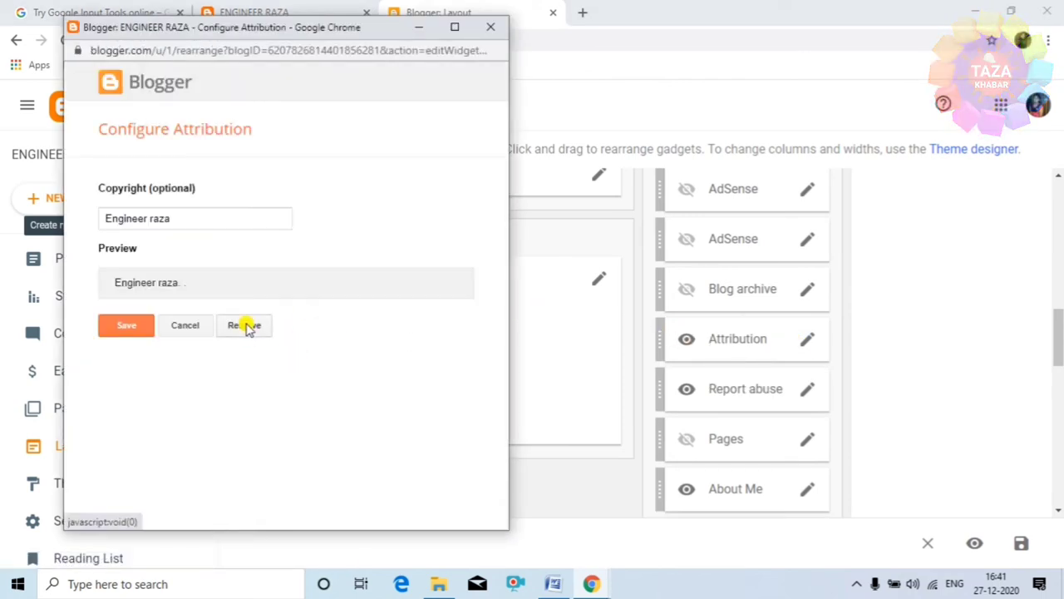
{"action": "left_click", "coordinate": [258, 327]}
{"action": "left_click", "coordinate": [365, 149]}
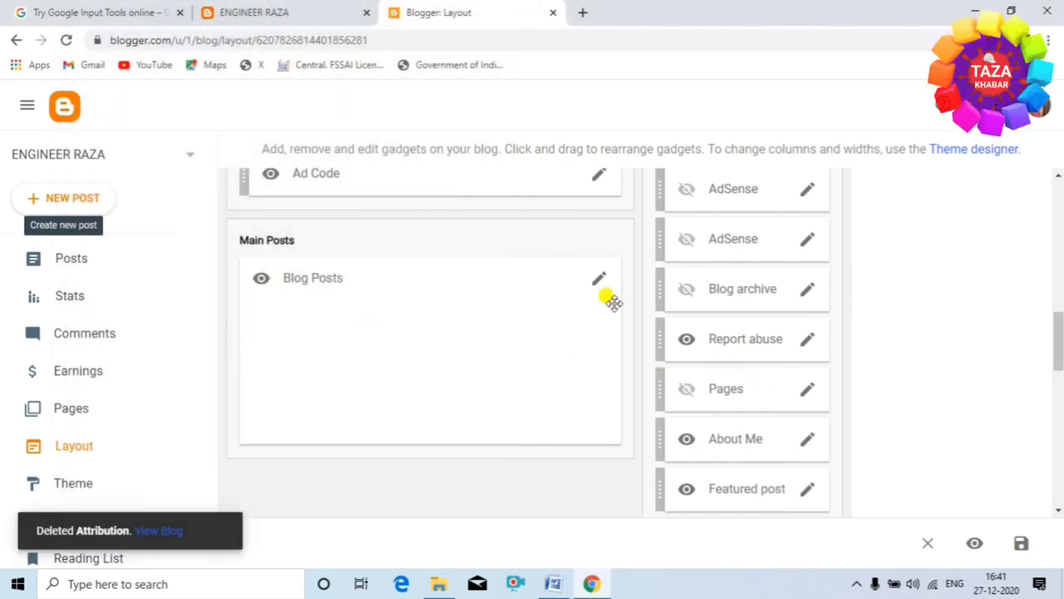
{"action": "left_click", "coordinate": [249, 10]}
{"action": "left_click", "coordinate": [66, 40]}
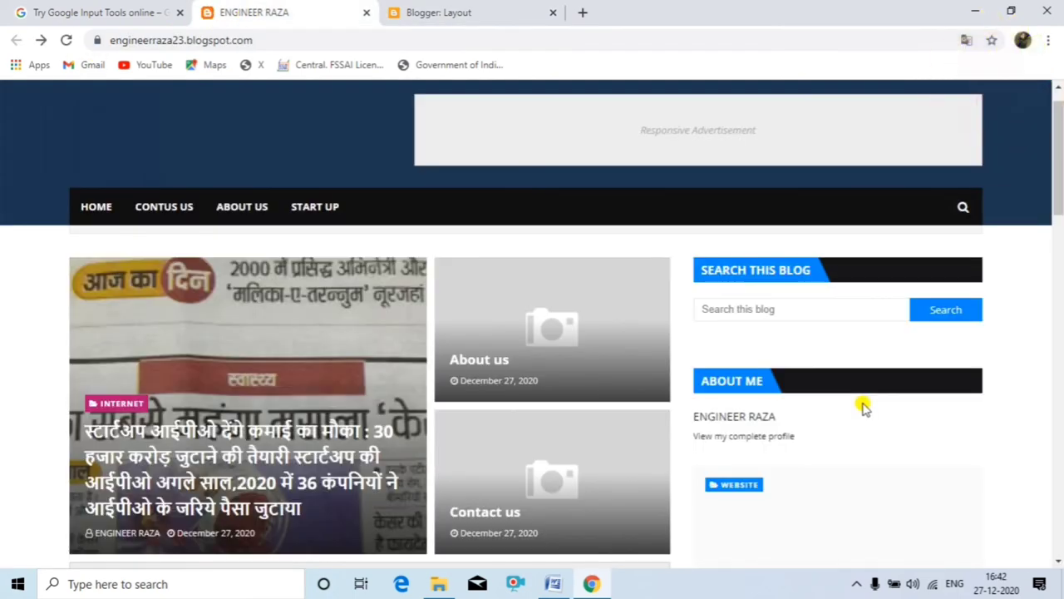
{"action": "scroll", "coordinate": [864, 408], "scroll_direction": "down", "scroll_amount": 3}
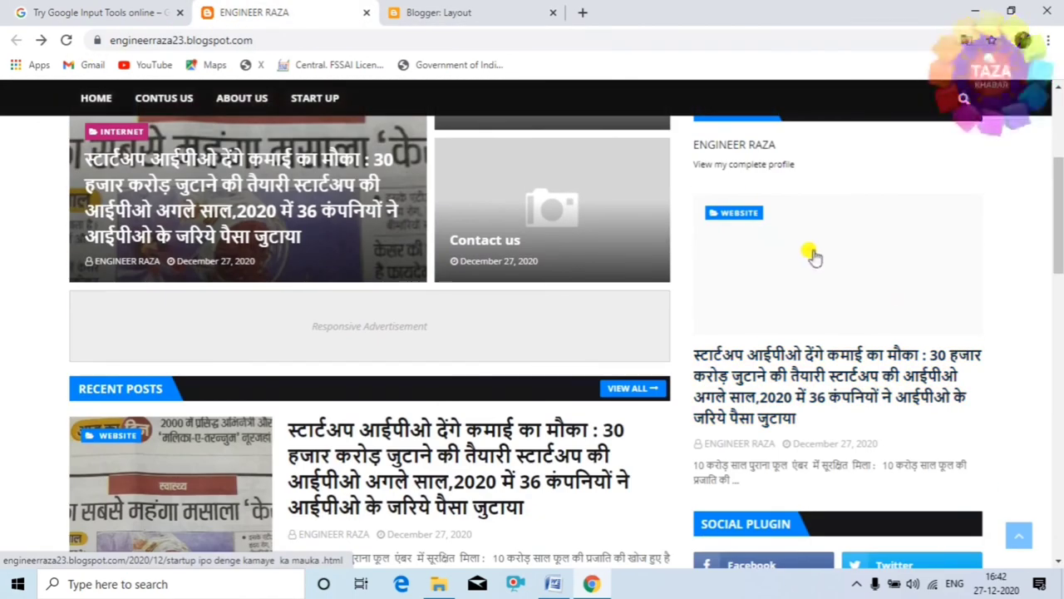
{"action": "scroll", "coordinate": [810, 252], "scroll_direction": "up", "scroll_amount": 4}
{"action": "scroll", "coordinate": [841, 364], "scroll_direction": "down", "scroll_amount": 2}
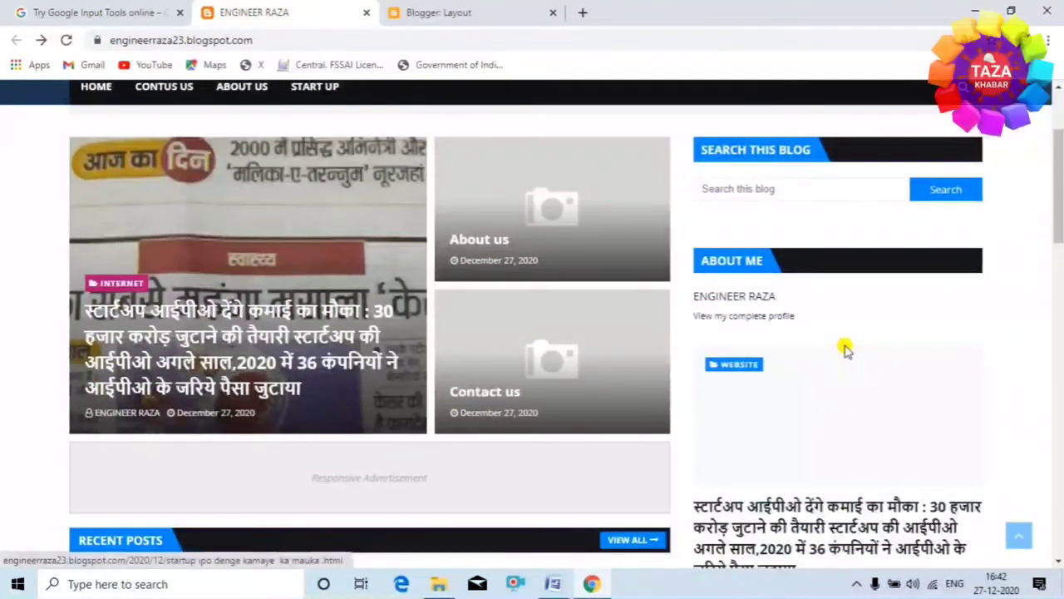
Review the Featured post gadget's options, keeping Show Featured post and Use the most recently published post selected, and save the gadget
{"action": "left_click", "coordinate": [463, 12]}
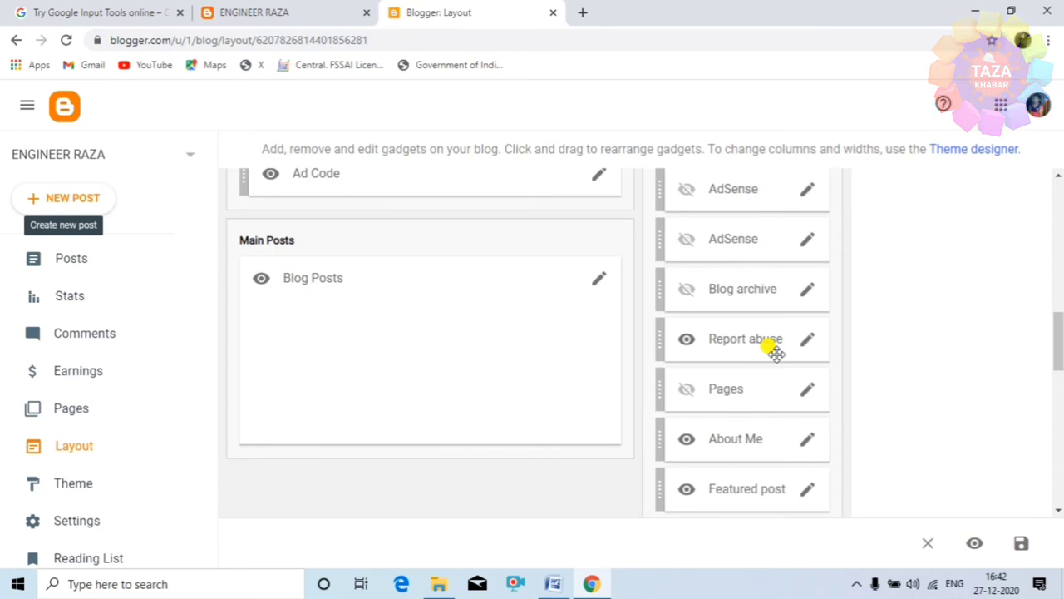
{"action": "left_click", "coordinate": [807, 490]}
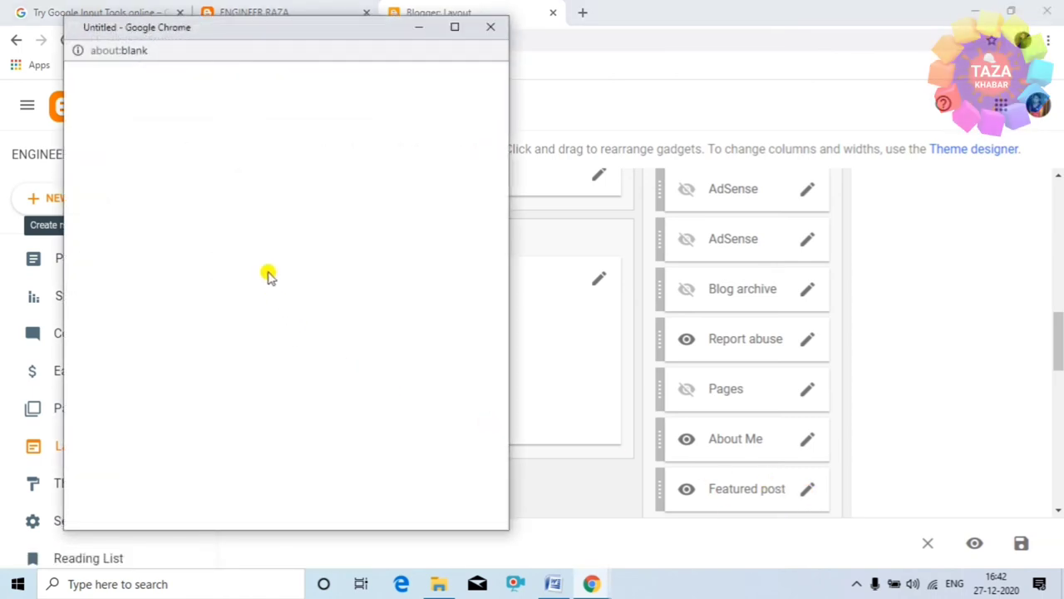
{"action": "scroll", "coordinate": [490, 324], "scroll_direction": "down", "scroll_amount": 1}
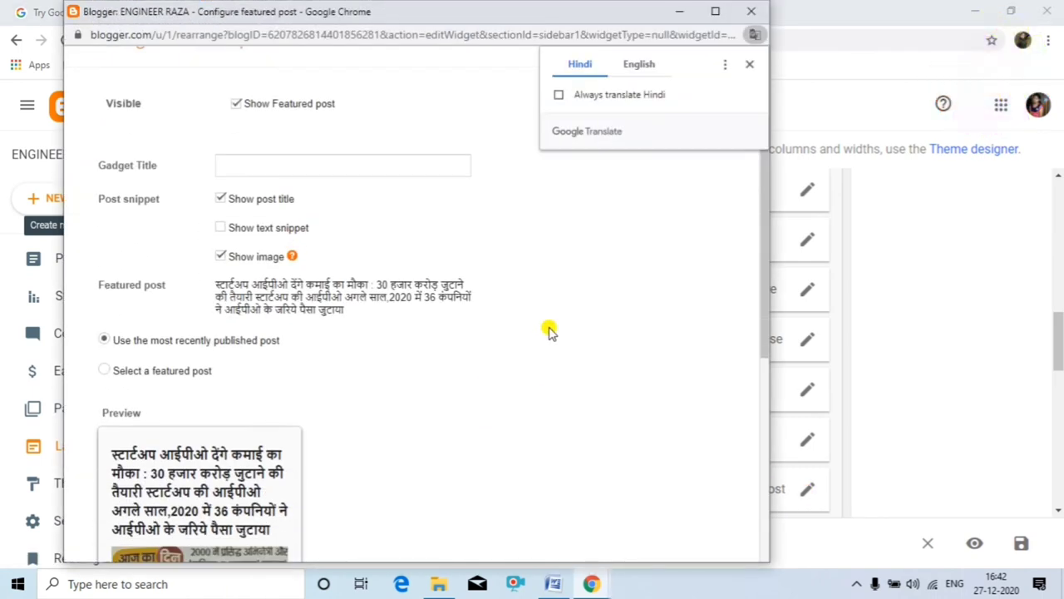
{"action": "scroll", "coordinate": [393, 387], "scroll_direction": "down", "scroll_amount": 4}
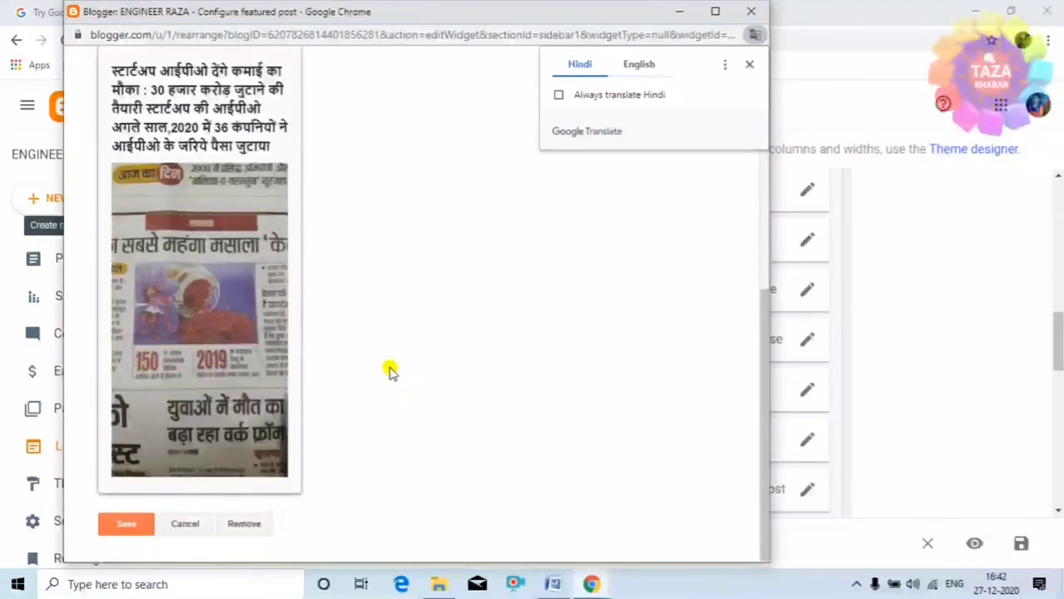
{"action": "left_click", "coordinate": [572, 223]}
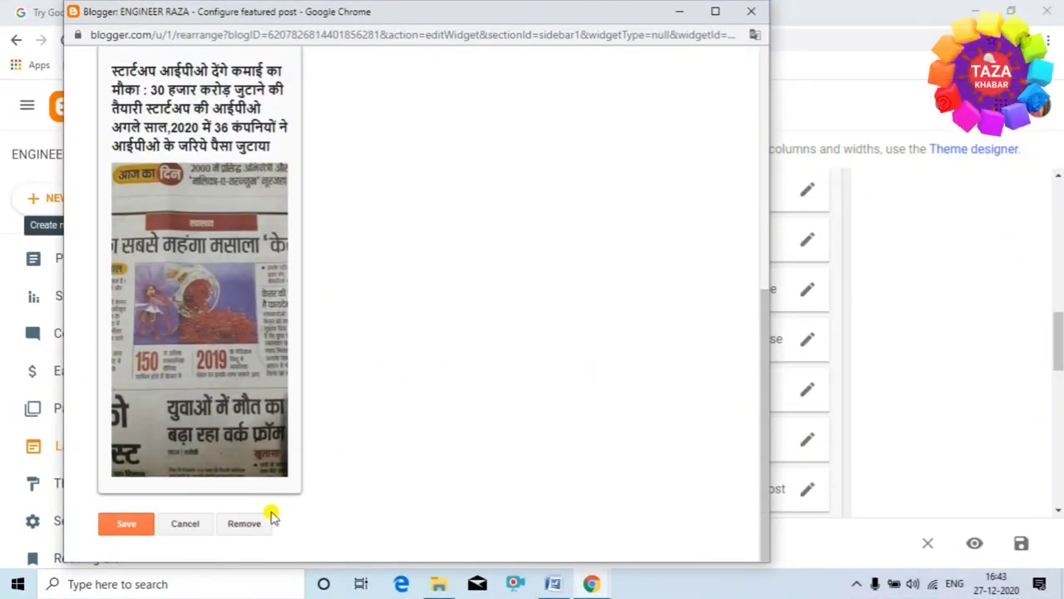
{"action": "left_click", "coordinate": [123, 525]}
Examine the Featured post and Social Plugin gadgets in the sidebar of the blog home page
{"action": "left_click", "coordinate": [320, 8]}
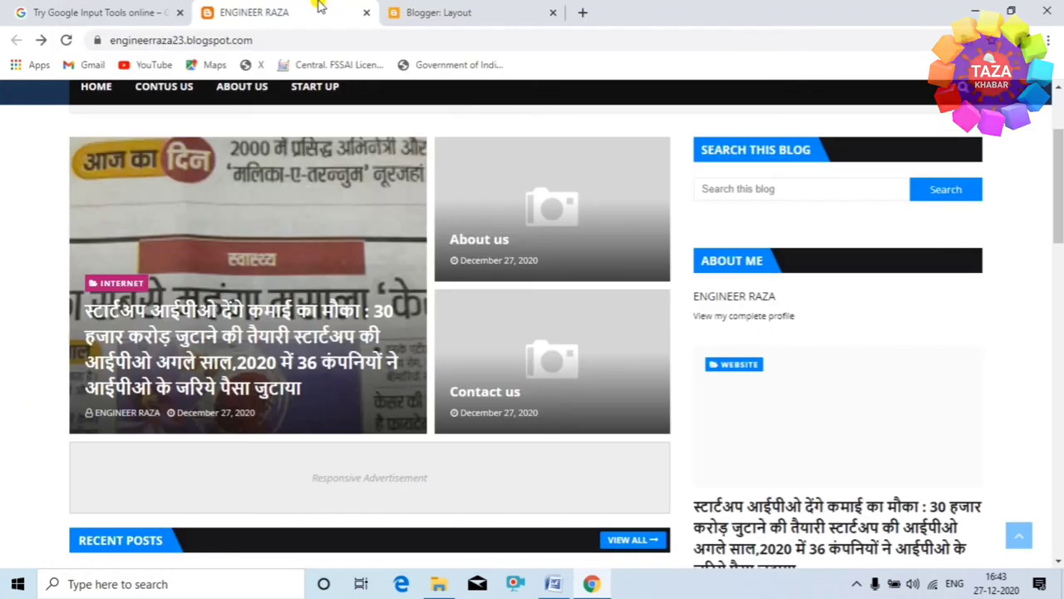
{"action": "scroll", "coordinate": [776, 311], "scroll_direction": "down", "scroll_amount": 4}
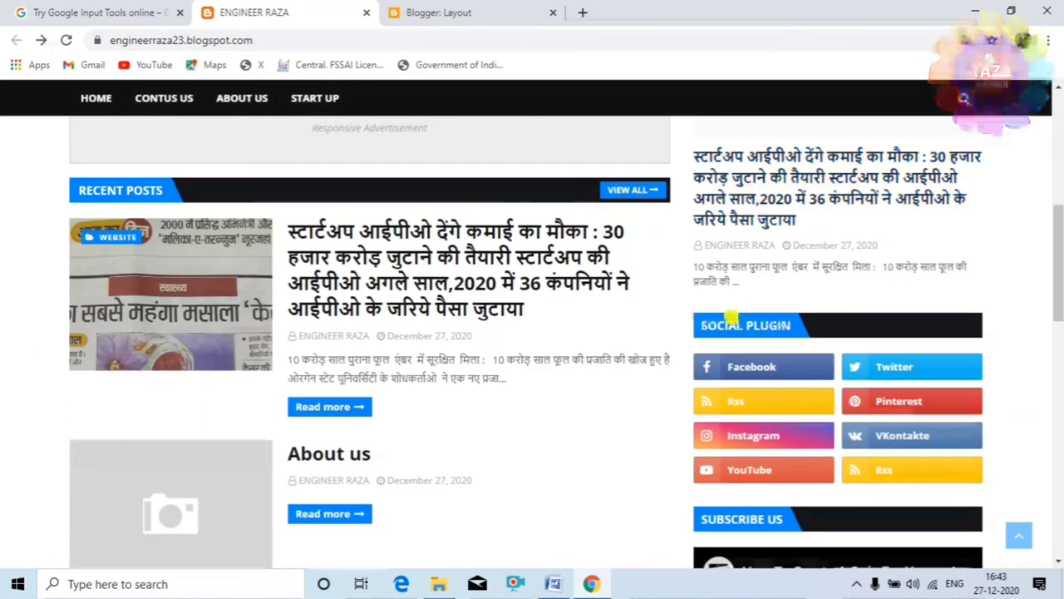
{"action": "scroll", "coordinate": [796, 336], "scroll_direction": "down", "scroll_amount": 2}
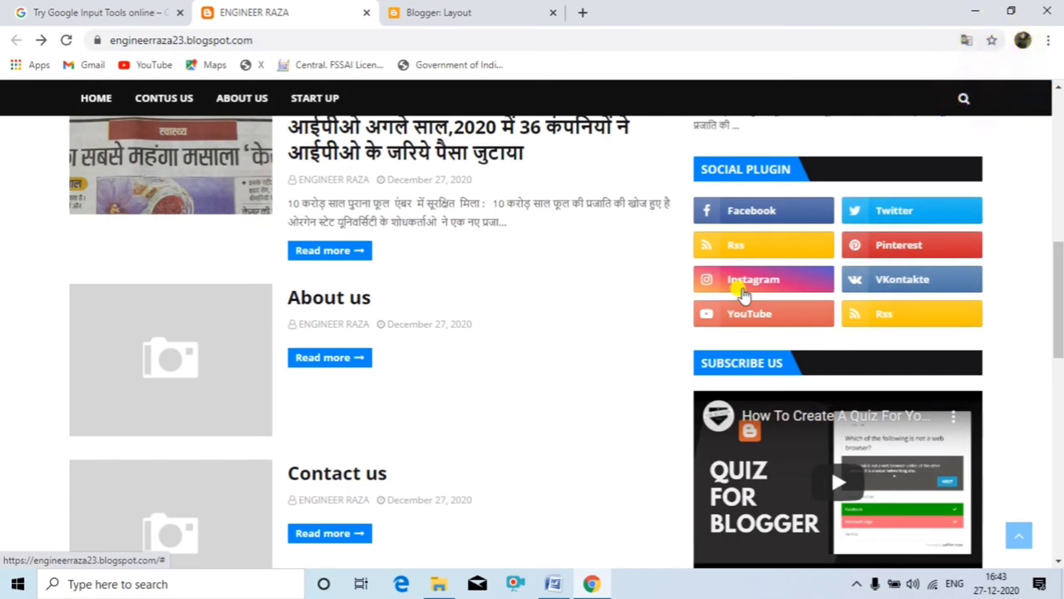
Open the Social Plugin gadget's link list in the Social Widget section and set its title to "flowers me"
{"action": "left_click", "coordinate": [428, 8]}
{"action": "scroll", "coordinate": [708, 308], "scroll_direction": "down", "scroll_amount": 4}
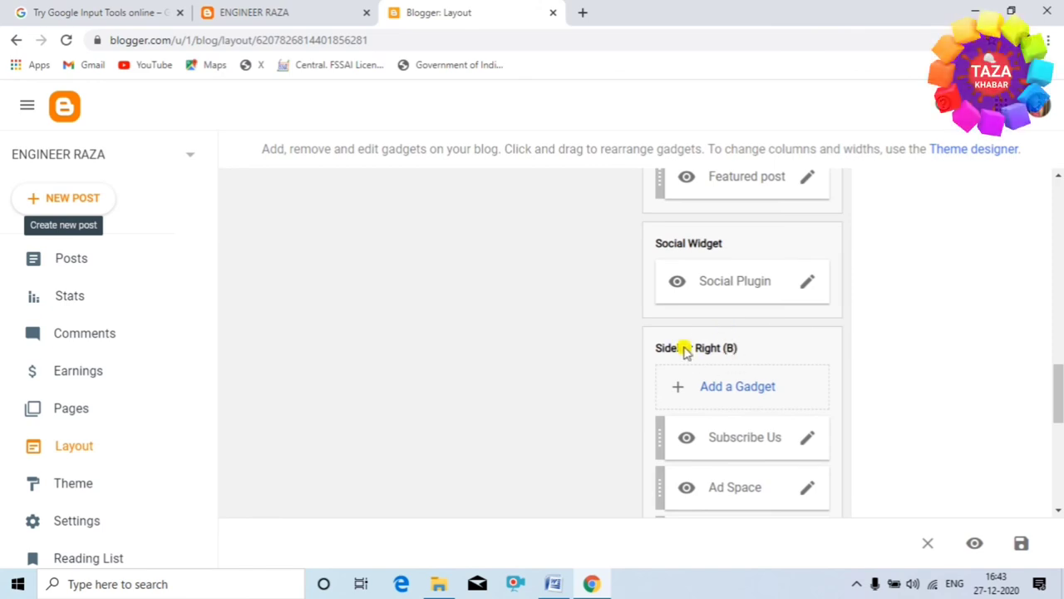
{"action": "left_click", "coordinate": [806, 285]}
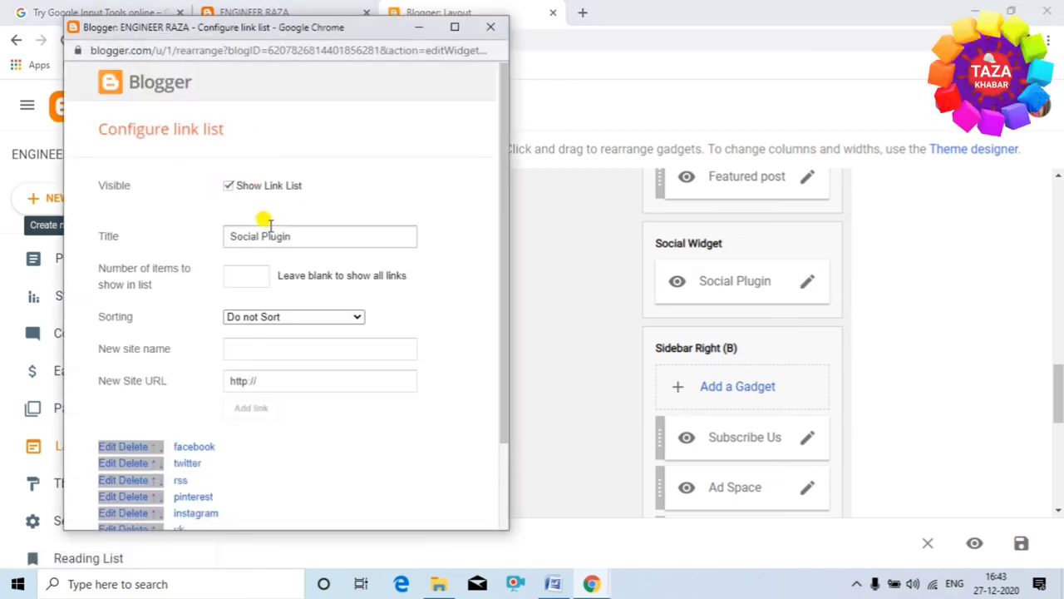
{"action": "left_click_drag", "start_coordinate": [299, 237], "coordinate": [225, 236]}
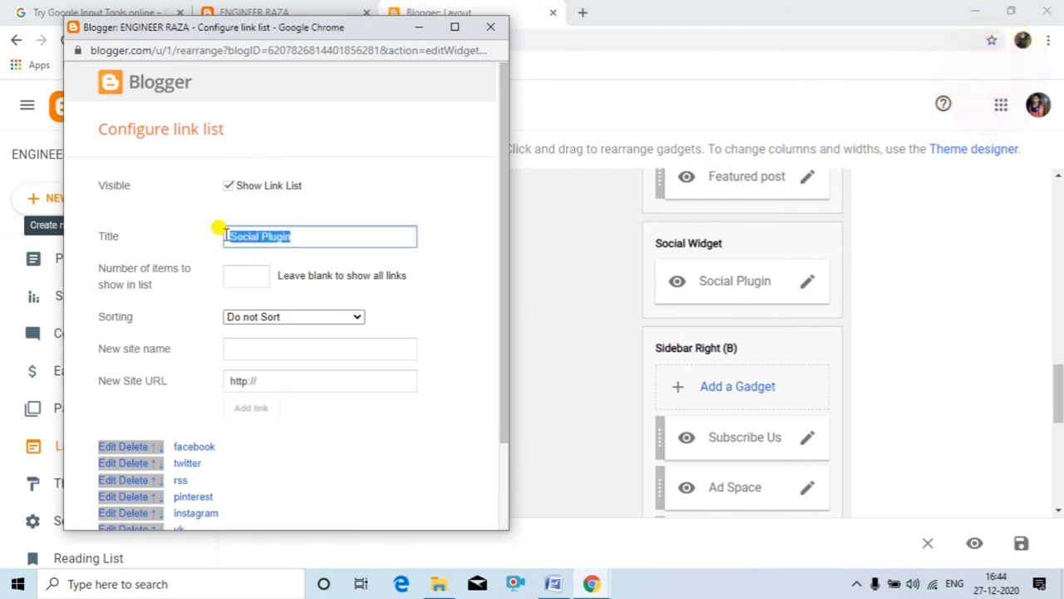
{"action": "type", "text": "flowers me"}
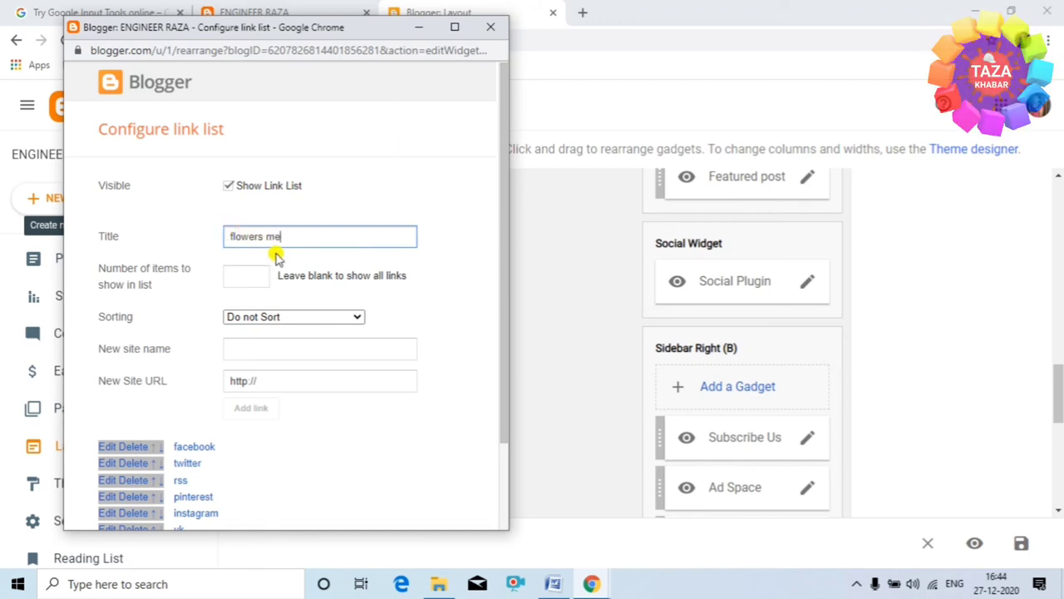
Delete both rss links and the vk and pinterest links from the social gadget's link list, and save the gadget
{"action": "scroll", "coordinate": [149, 399], "scroll_direction": "down", "scroll_amount": 2}
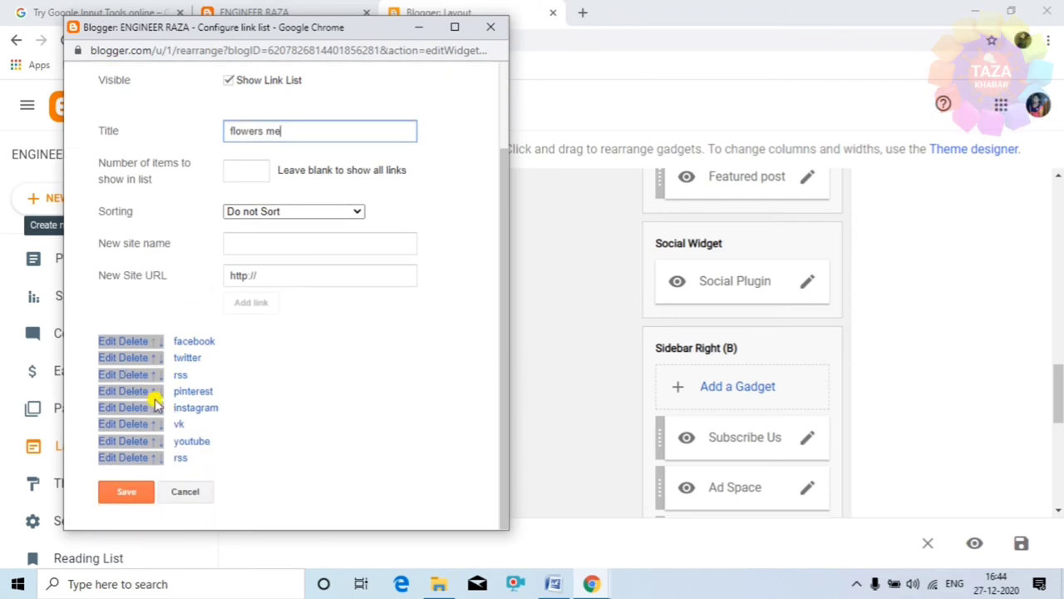
{"action": "left_click", "coordinate": [133, 458]}
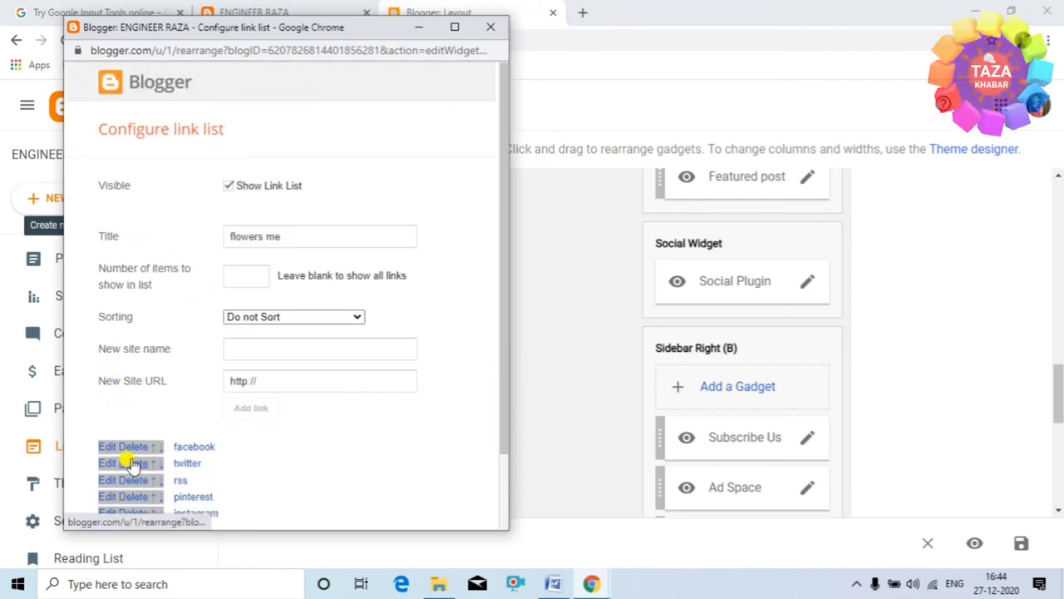
{"action": "scroll", "coordinate": [155, 399], "scroll_direction": "down", "scroll_amount": 1}
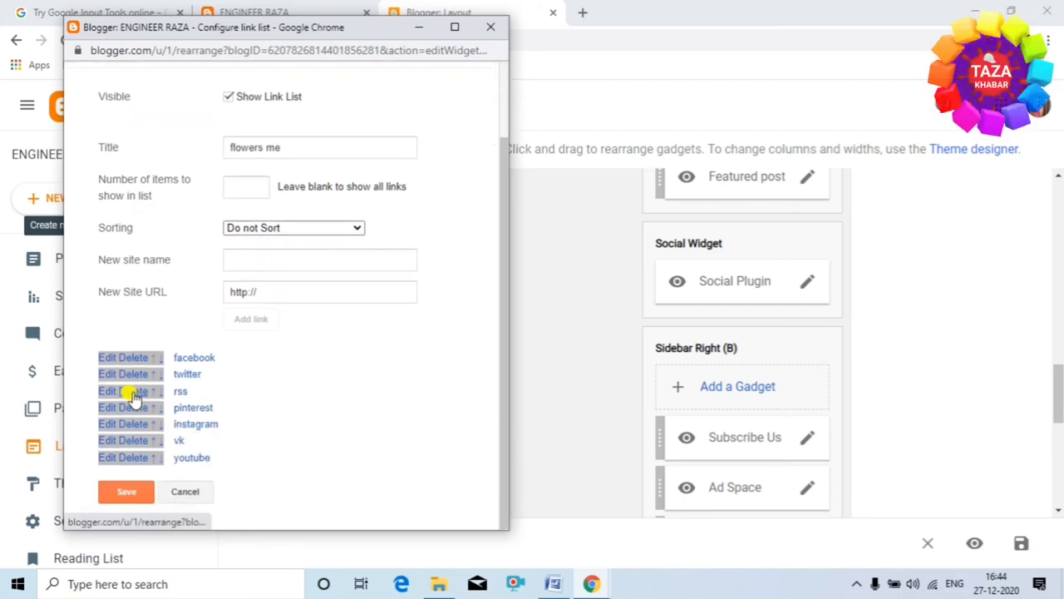
{"action": "left_click", "coordinate": [133, 442]}
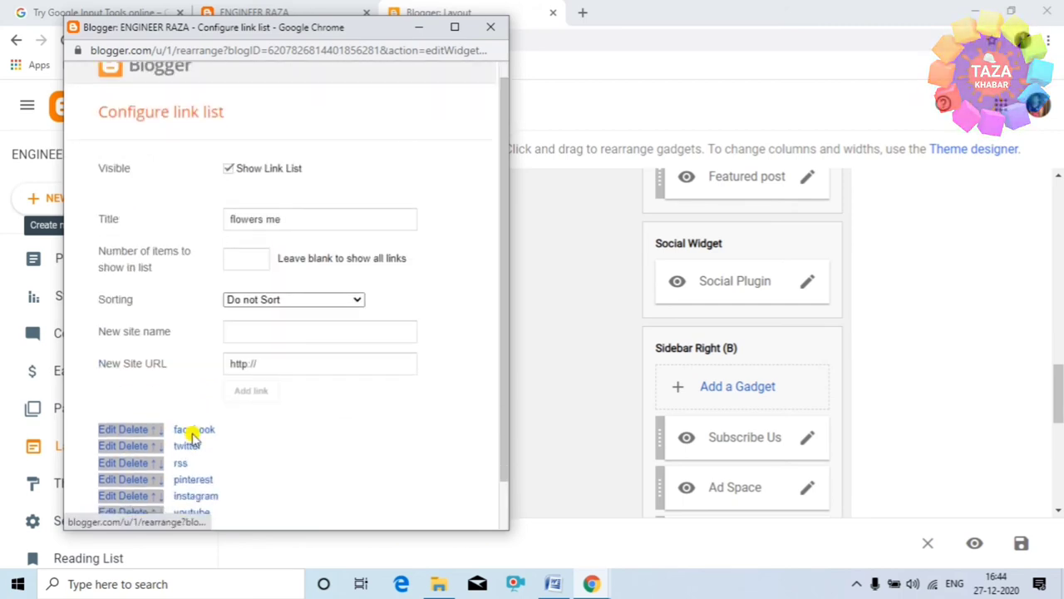
{"action": "scroll", "coordinate": [164, 403], "scroll_direction": "down", "scroll_amount": 1}
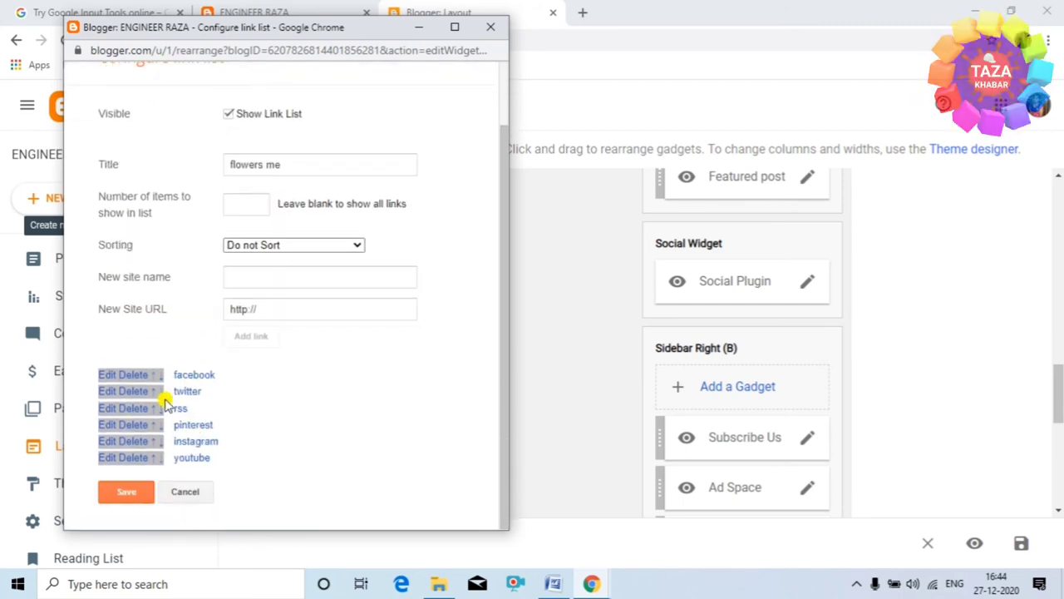
{"action": "left_click", "coordinate": [135, 426]}
{"action": "scroll", "coordinate": [143, 423], "scroll_direction": "down", "scroll_amount": 1}
{"action": "left_click", "coordinate": [138, 429]}
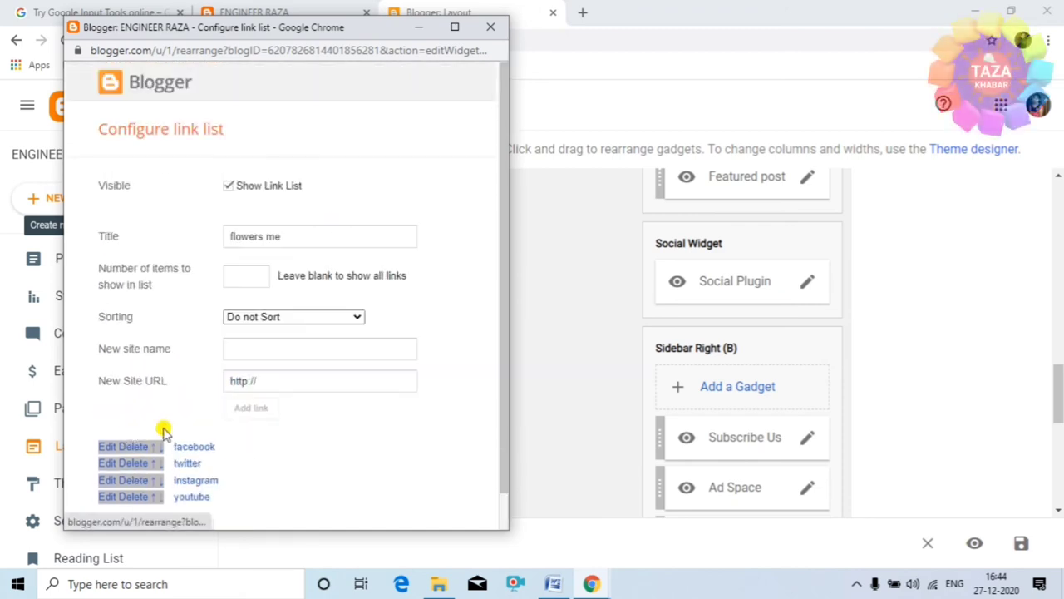
{"action": "scroll", "coordinate": [250, 426], "scroll_direction": "down", "scroll_amount": 1}
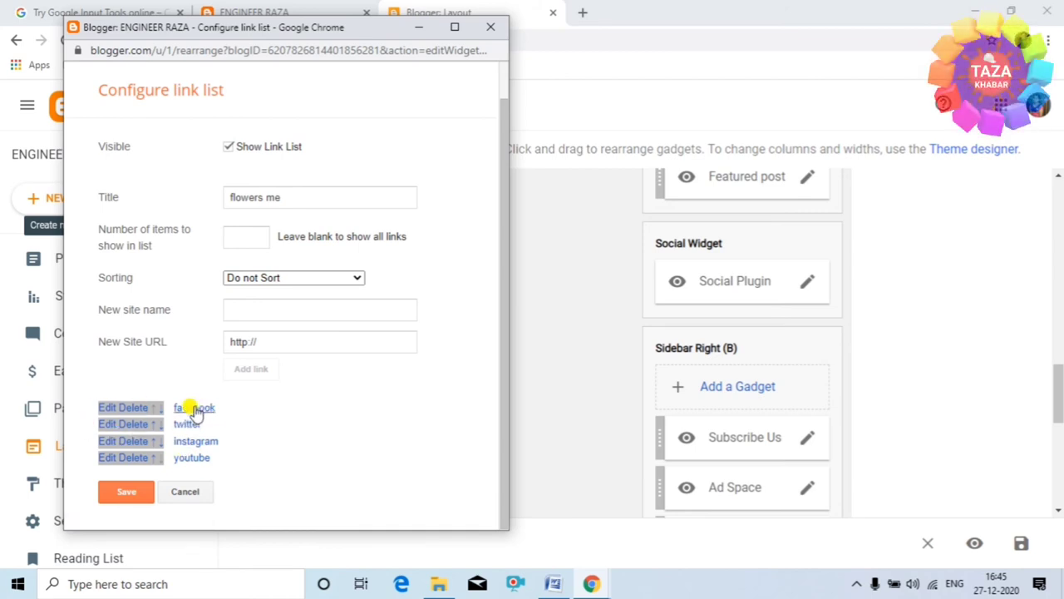
{"action": "left_click", "coordinate": [122, 495]}
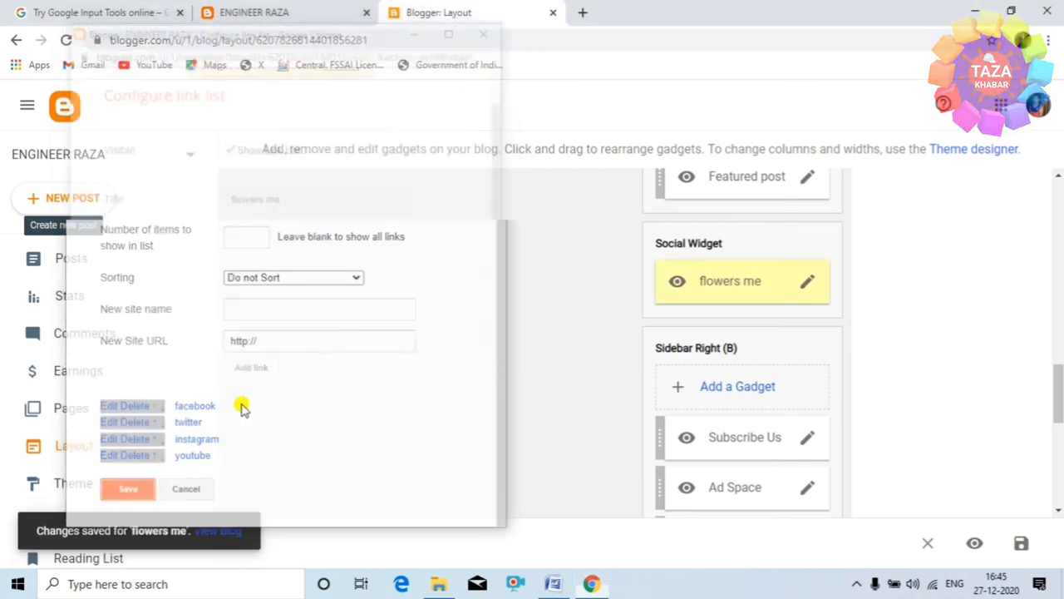
Reload the blog home page and examine the sidebar from the social links to the Ad Space gadget
{"action": "left_click", "coordinate": [264, 13]}
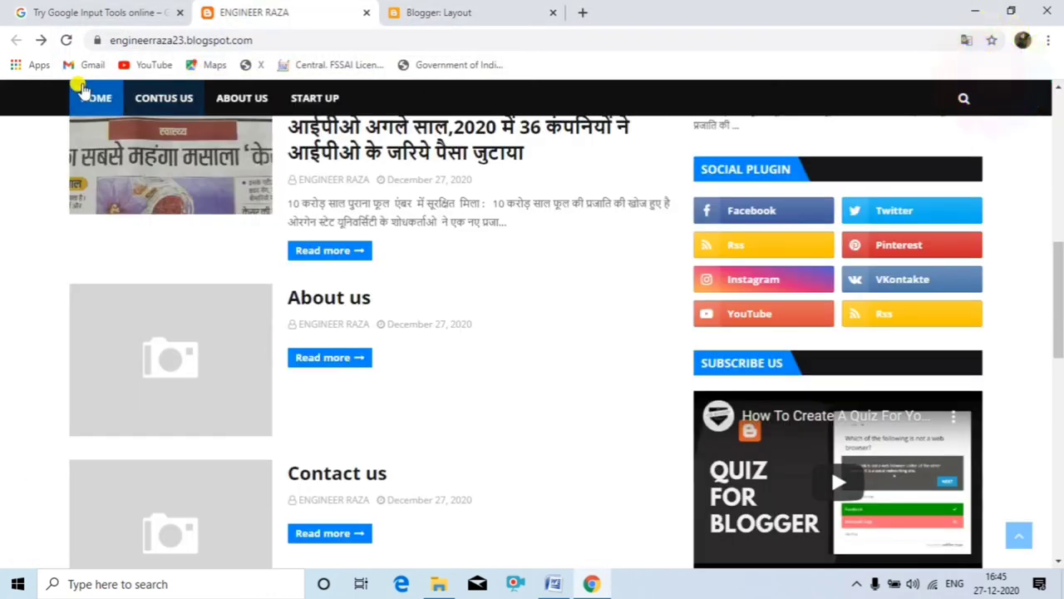
{"action": "left_click", "coordinate": [66, 40]}
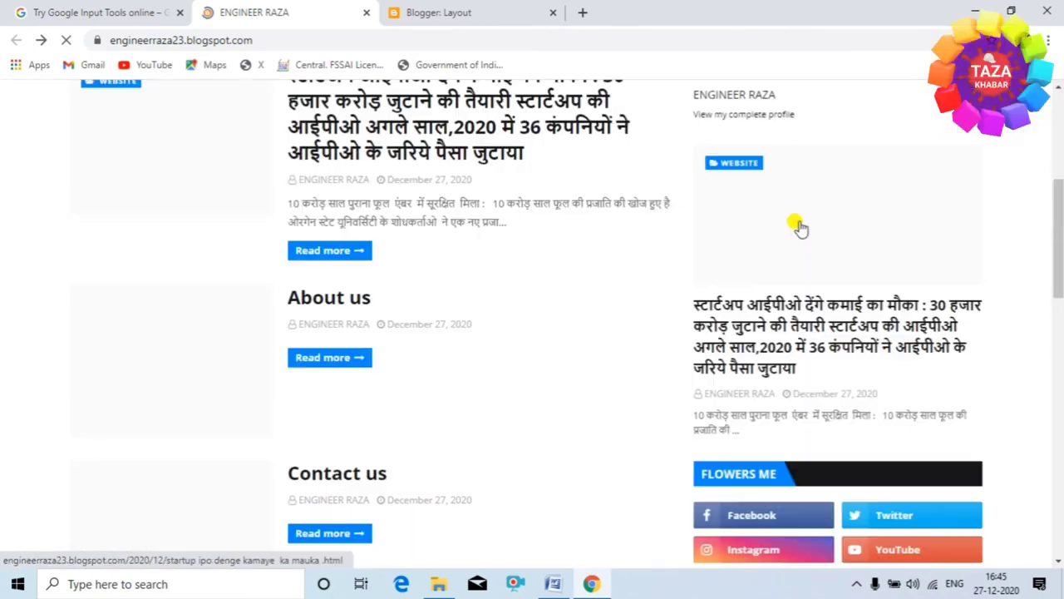
{"action": "scroll", "coordinate": [798, 374], "scroll_direction": "down", "scroll_amount": 3}
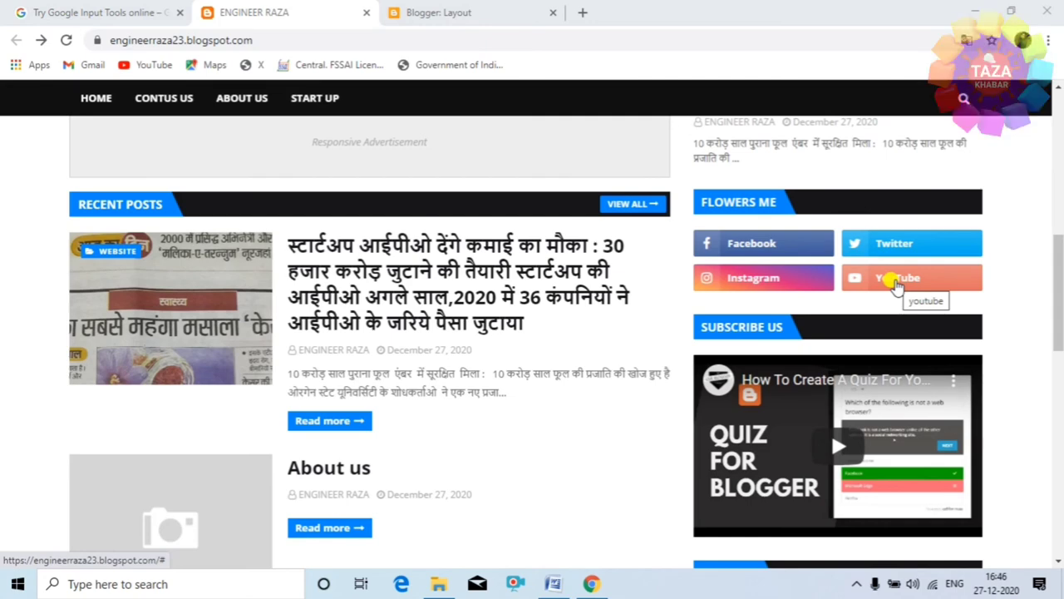
{"action": "scroll", "coordinate": [767, 340], "scroll_direction": "down", "scroll_amount": 4}
{"action": "scroll", "coordinate": [769, 343], "scroll_direction": "up", "scroll_amount": 2}
{"action": "scroll", "coordinate": [771, 347], "scroll_direction": "down", "scroll_amount": 2}
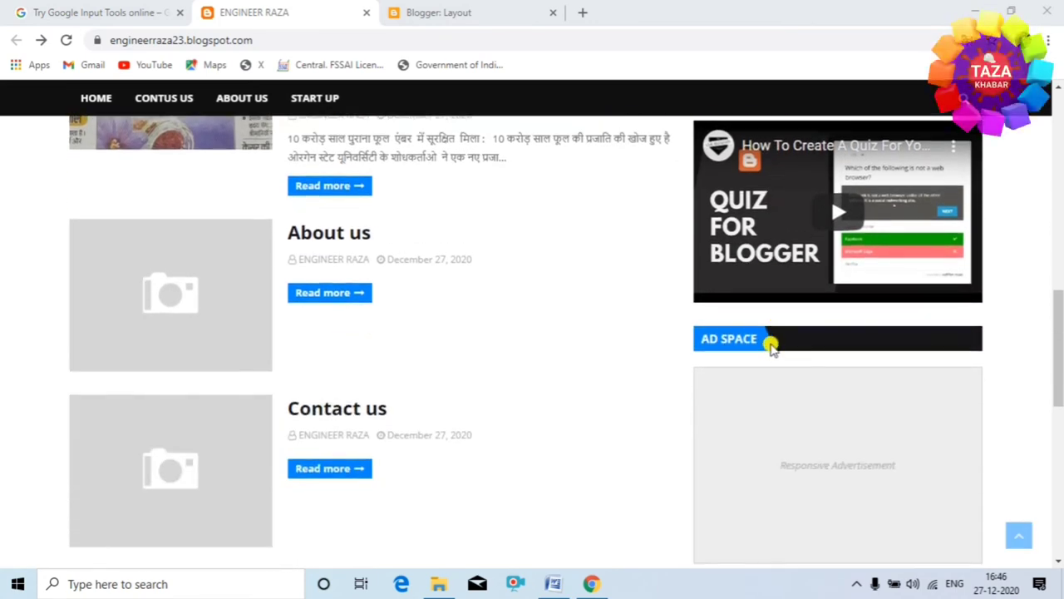
{"action": "scroll", "coordinate": [772, 347], "scroll_direction": "down", "scroll_amount": 1}
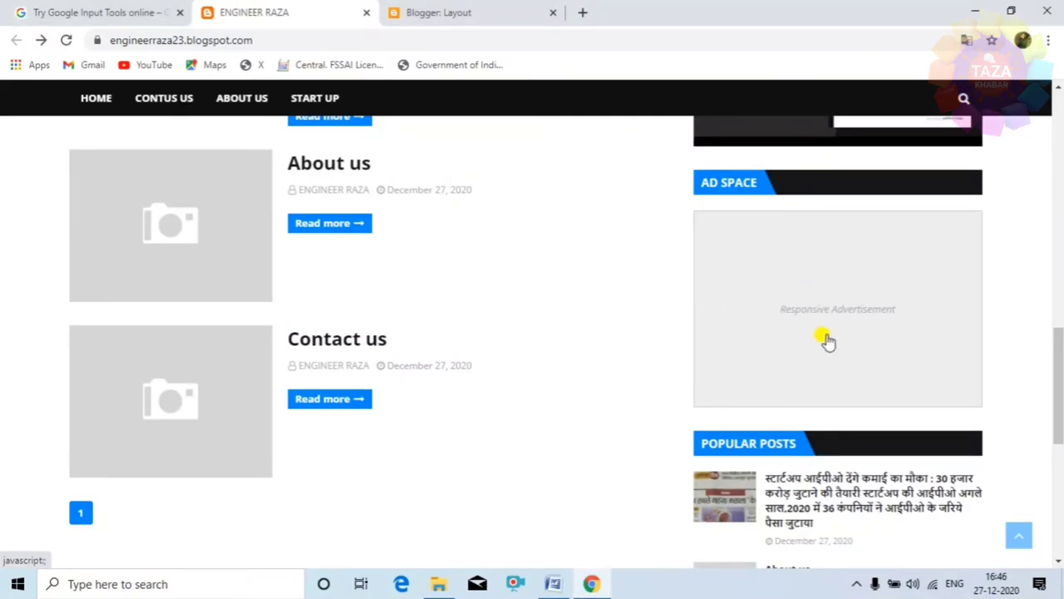
Turn off Show HTML/JavaScript in the Ad Space gadget of Sidebar Right (B) and save the gadget
{"action": "left_click", "coordinate": [442, 12]}
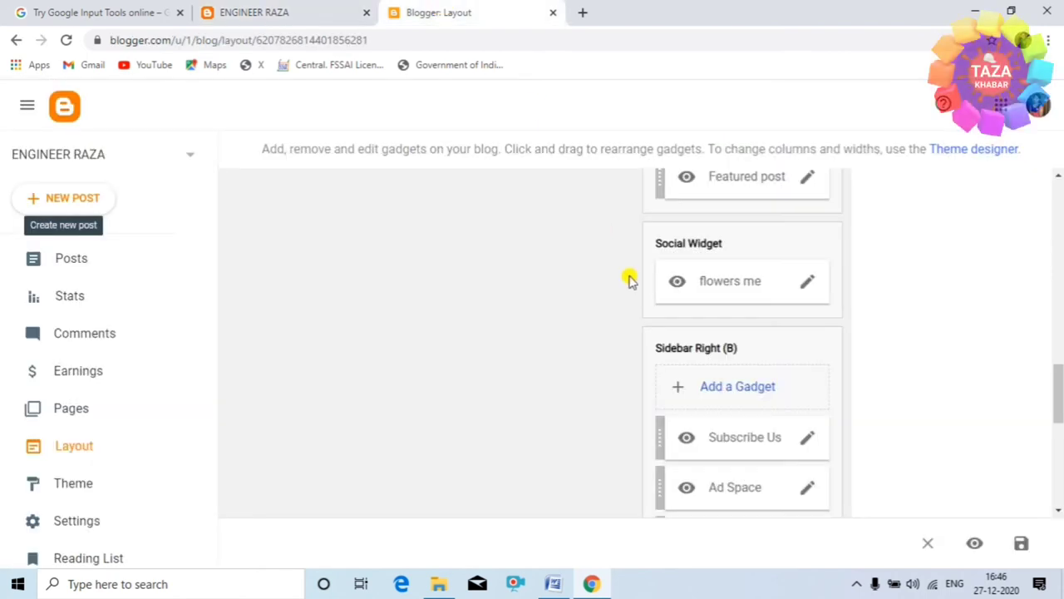
{"action": "scroll", "coordinate": [649, 287], "scroll_direction": "down", "scroll_amount": 2}
{"action": "scroll", "coordinate": [666, 299], "scroll_direction": "up", "scroll_amount": 1}
{"action": "scroll", "coordinate": [670, 309], "scroll_direction": "down", "scroll_amount": 4}
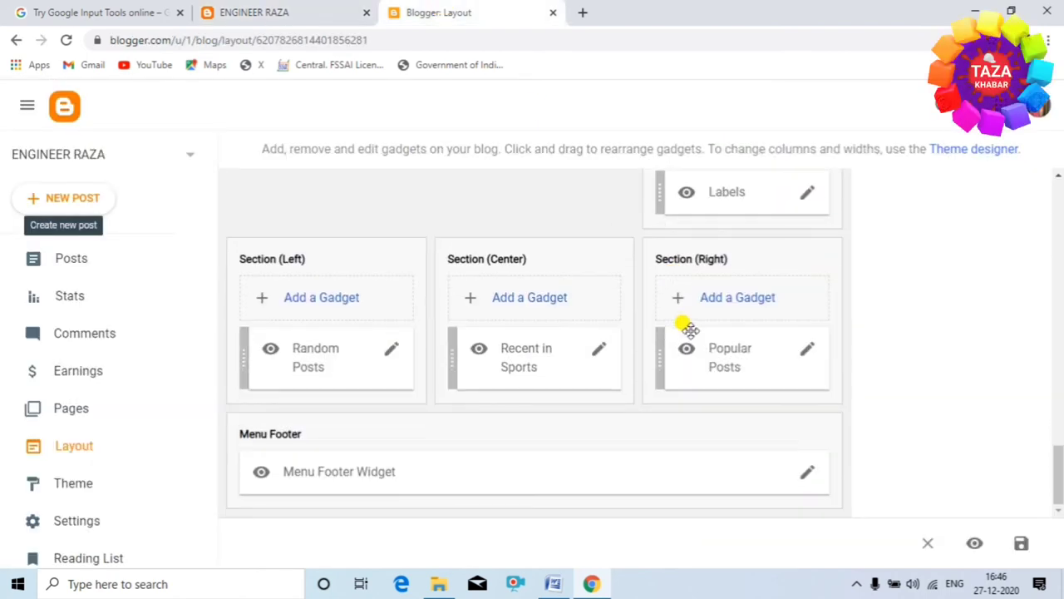
{"action": "scroll", "coordinate": [689, 282], "scroll_direction": "up", "scroll_amount": 4}
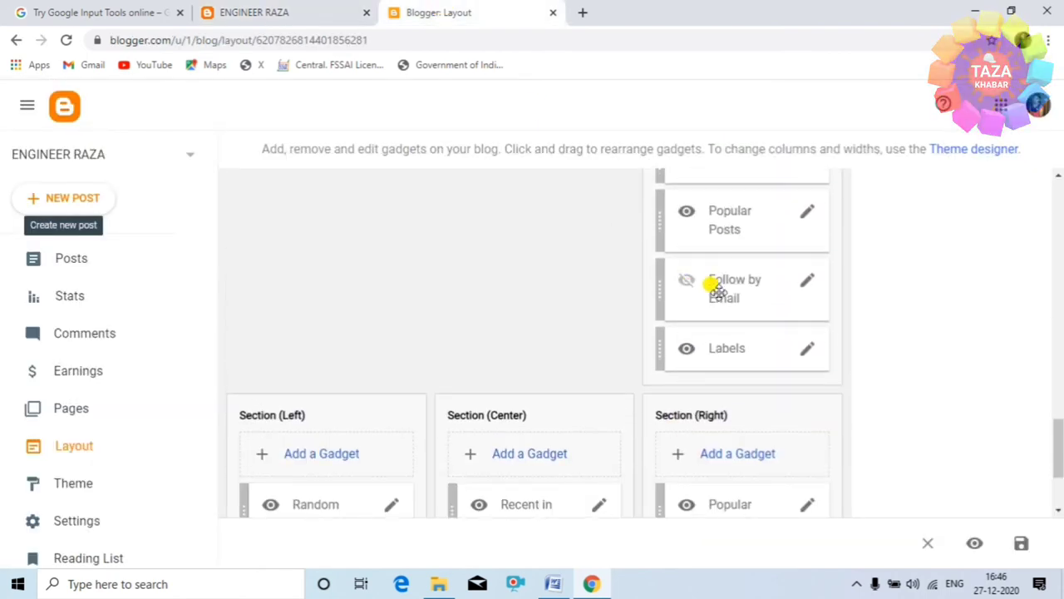
{"action": "scroll", "coordinate": [719, 291], "scroll_direction": "up", "scroll_amount": 1}
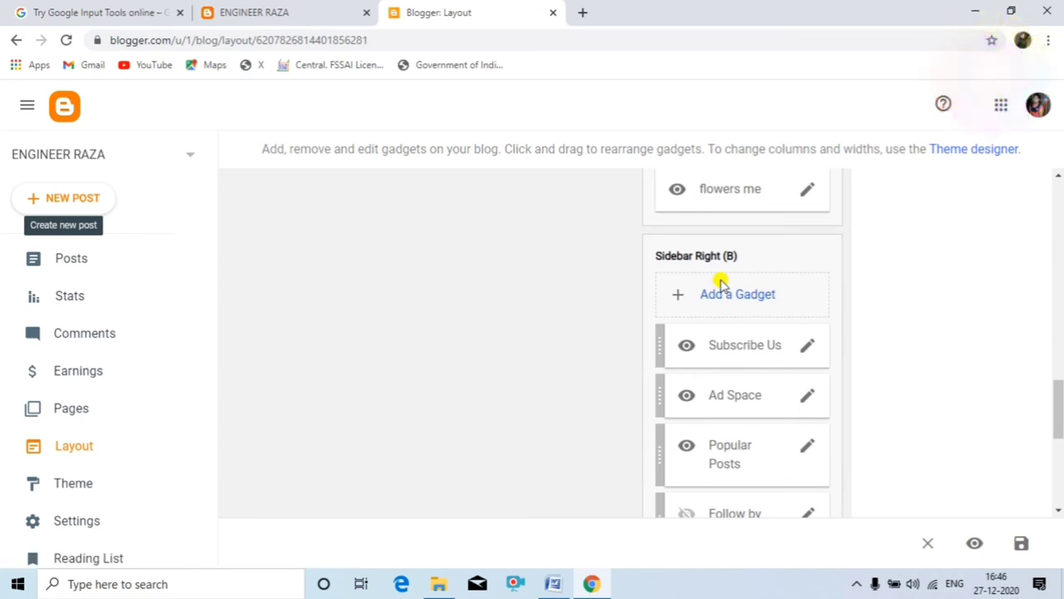
{"action": "scroll", "coordinate": [720, 295], "scroll_direction": "down", "scroll_amount": 1}
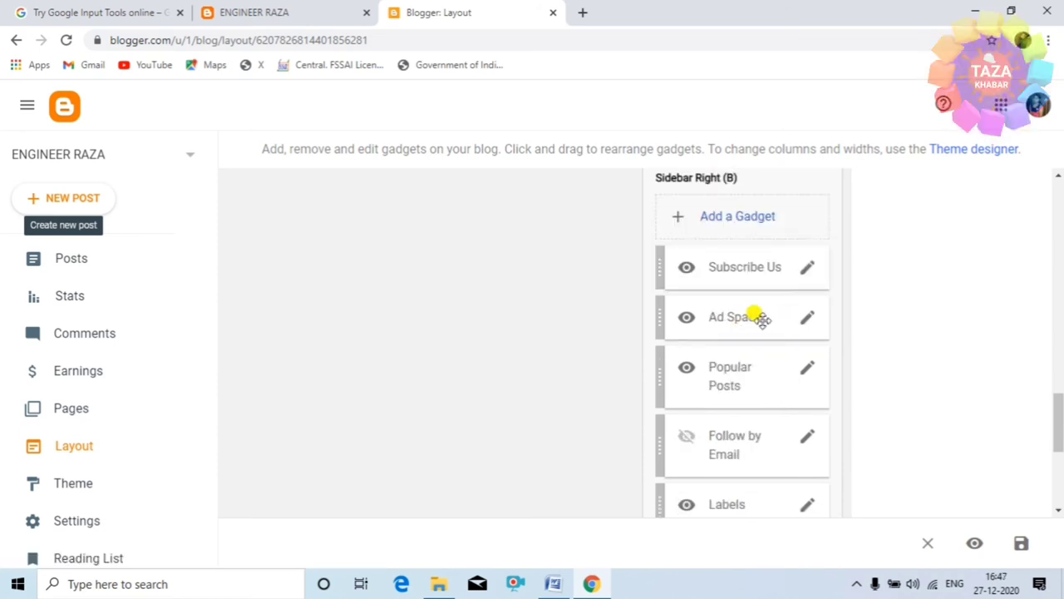
{"action": "left_click", "coordinate": [809, 322]}
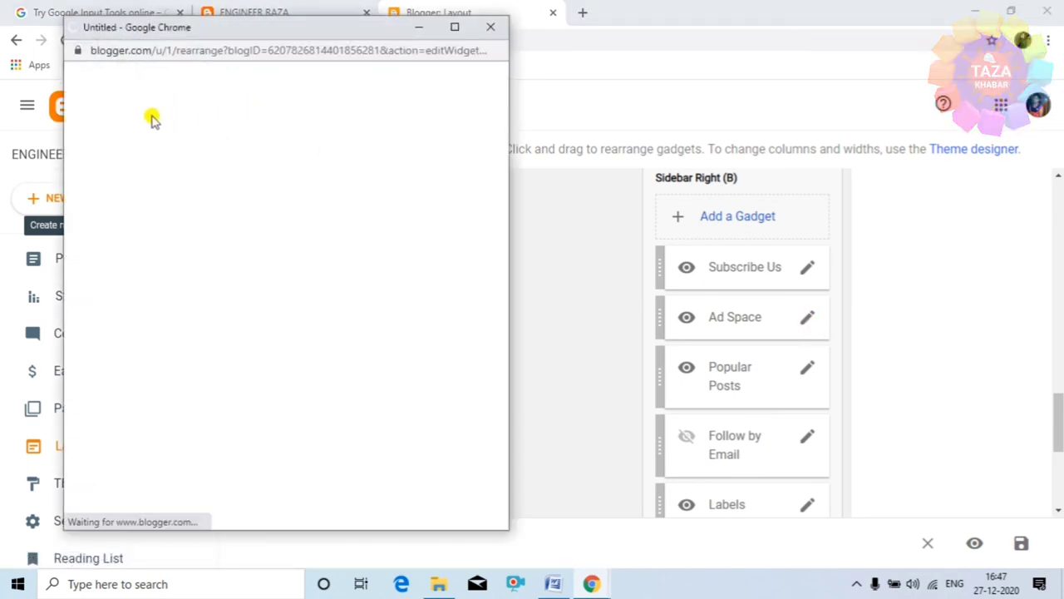
{"action": "left_click", "coordinate": [102, 192]}
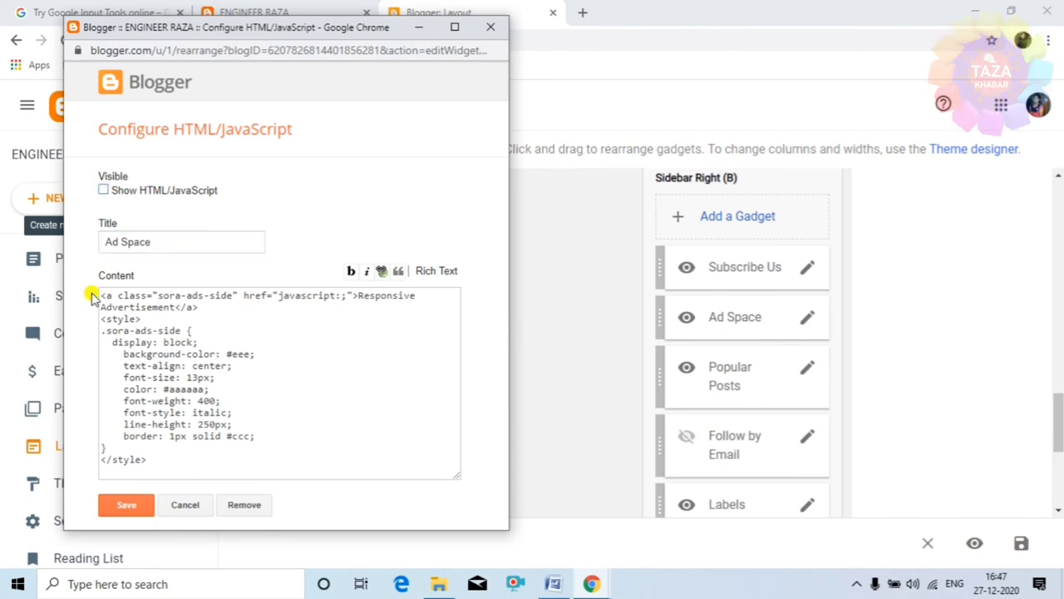
{"action": "left_click", "coordinate": [127, 505]}
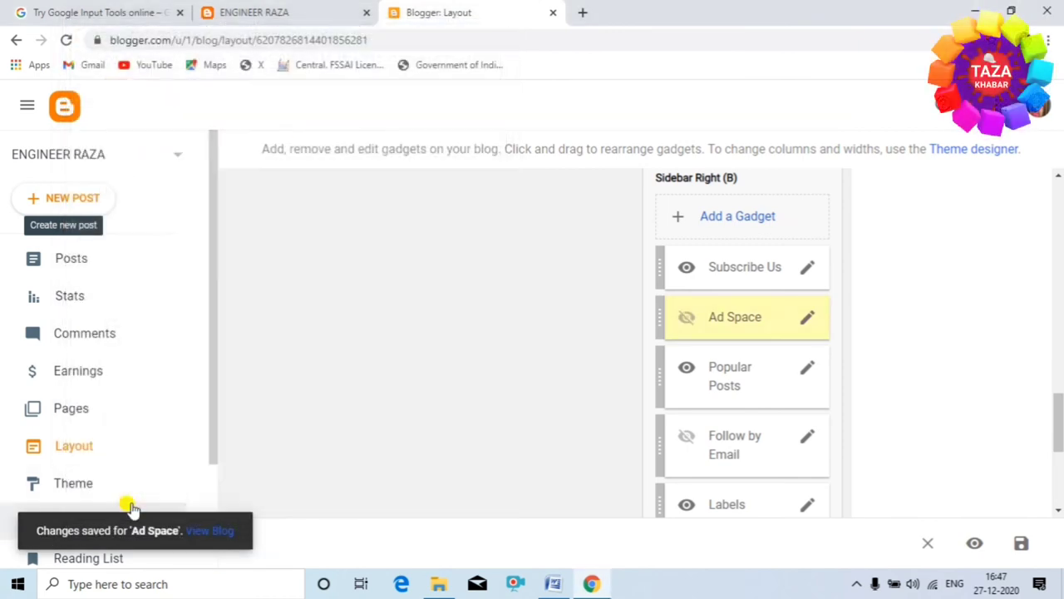
Check the sidebar on the reloaded blog home page, and review the Ad Space gadget's HTML content and save it
{"action": "left_click", "coordinate": [239, 10]}
{"action": "left_click", "coordinate": [69, 42]}
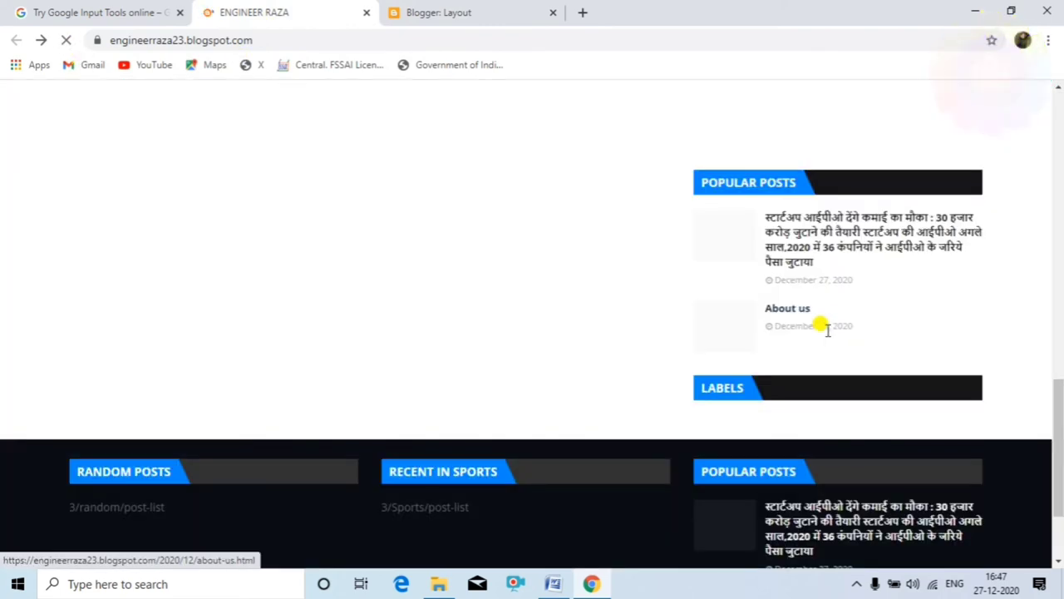
{"action": "scroll", "coordinate": [869, 378], "scroll_direction": "down", "scroll_amount": 2}
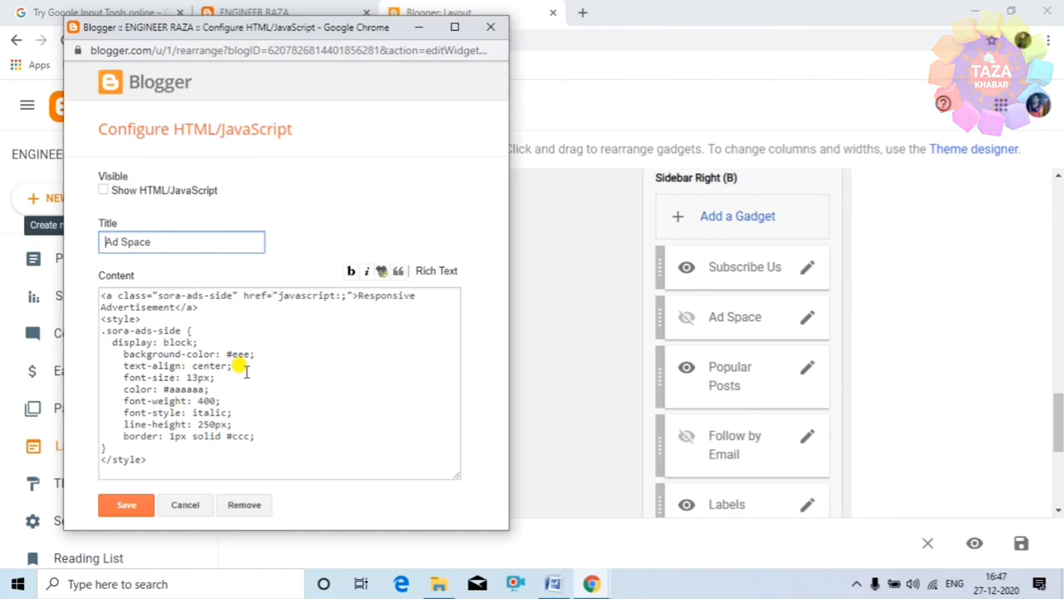
{"action": "left_click", "coordinate": [197, 330]}
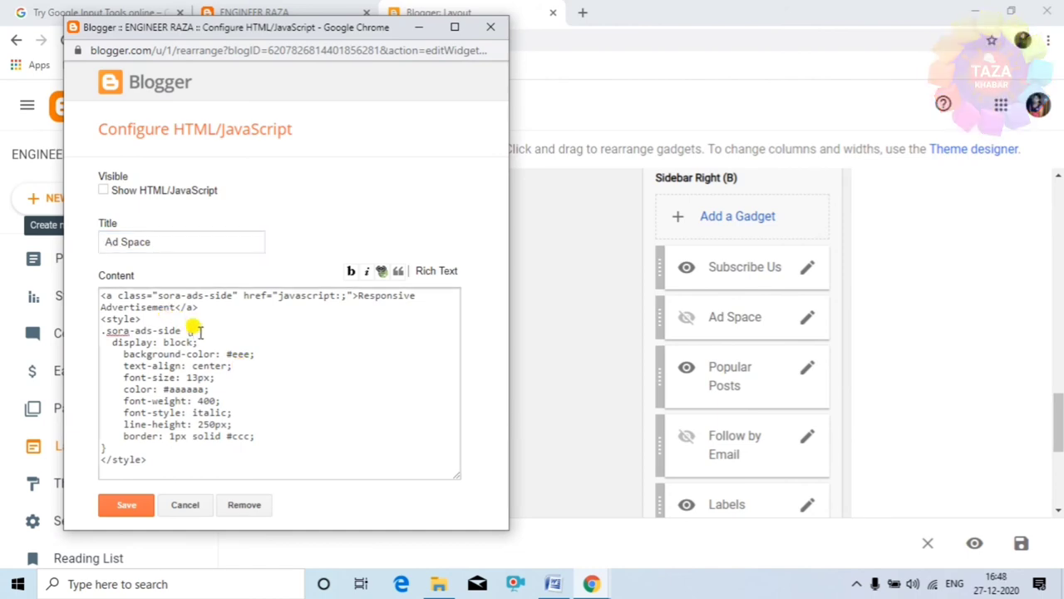
{"action": "left_click", "coordinate": [127, 505]}
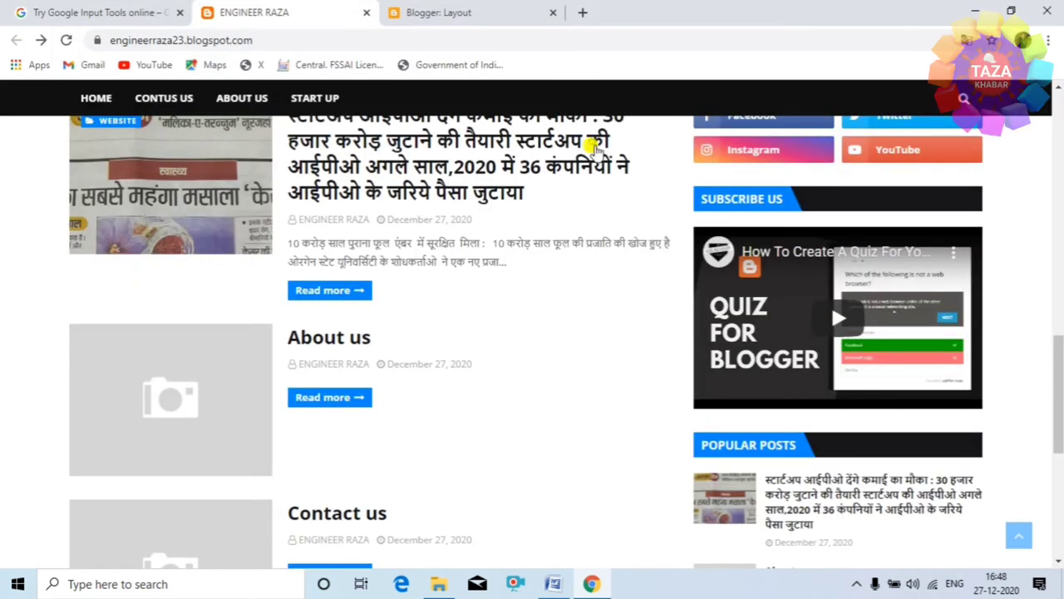
Open the Subscribe Us gadget in Sidebar Right (B), review its embedded video HTML, and close it
{"action": "left_click", "coordinate": [456, 12]}
{"action": "scroll", "coordinate": [517, 199], "scroll_direction": "down", "scroll_amount": 3}
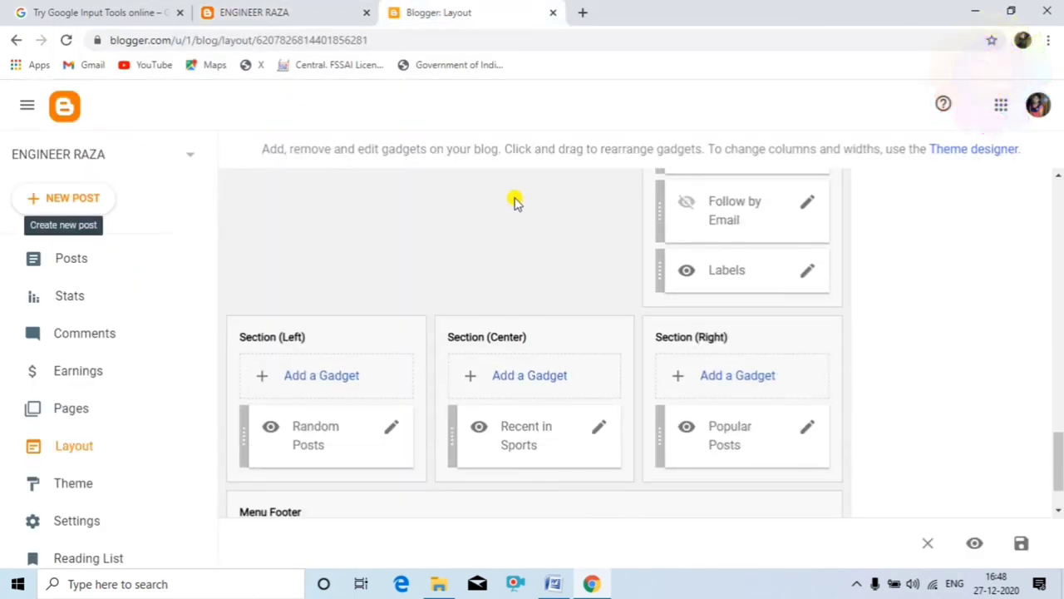
{"action": "scroll", "coordinate": [589, 349], "scroll_direction": "up", "scroll_amount": 3}
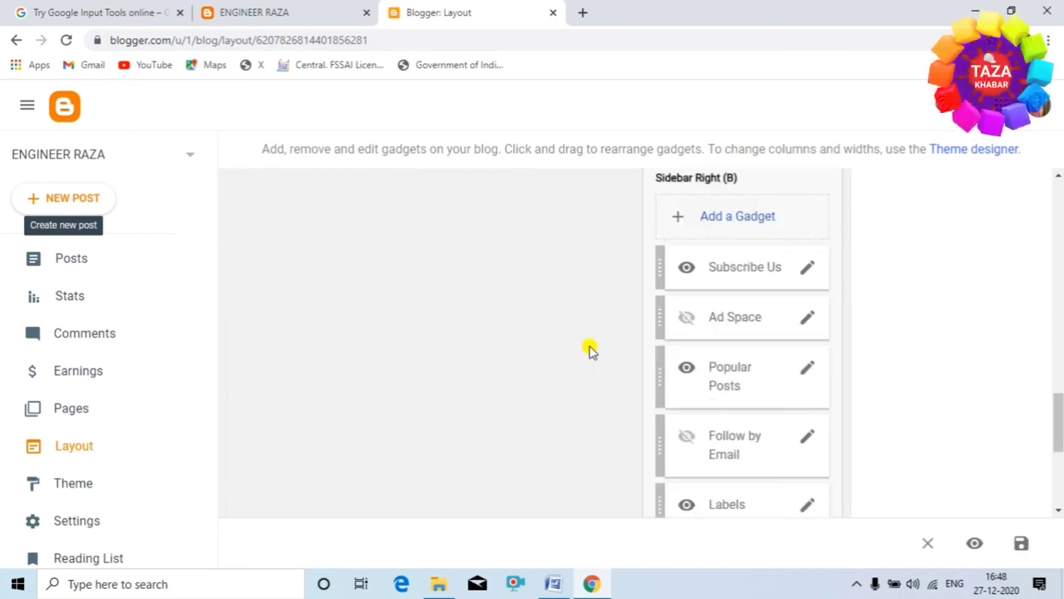
{"action": "left_click", "coordinate": [807, 267]}
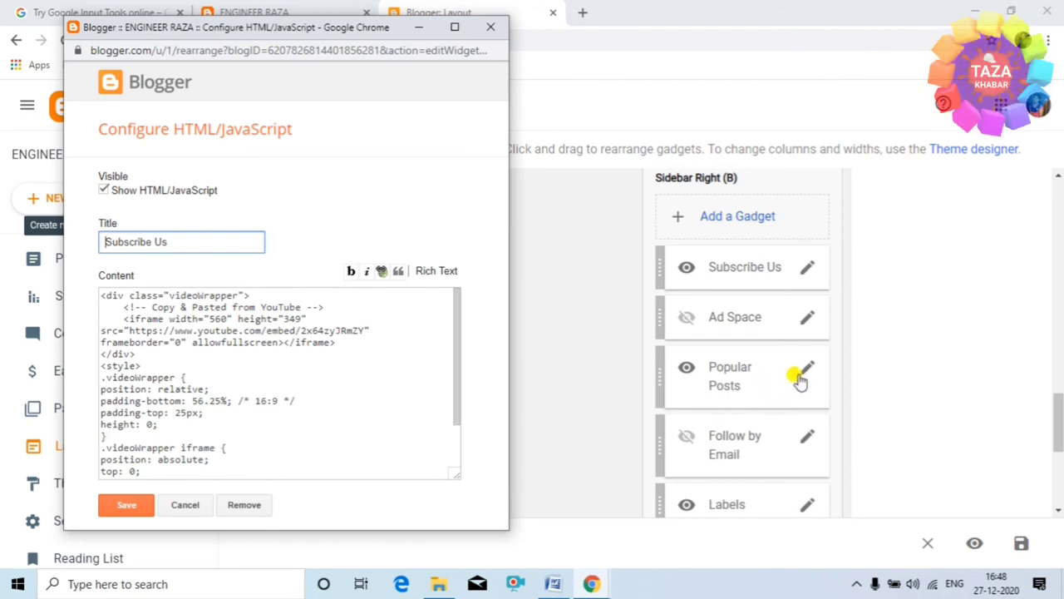
{"action": "scroll", "coordinate": [800, 379], "scroll_direction": "down", "scroll_amount": 1}
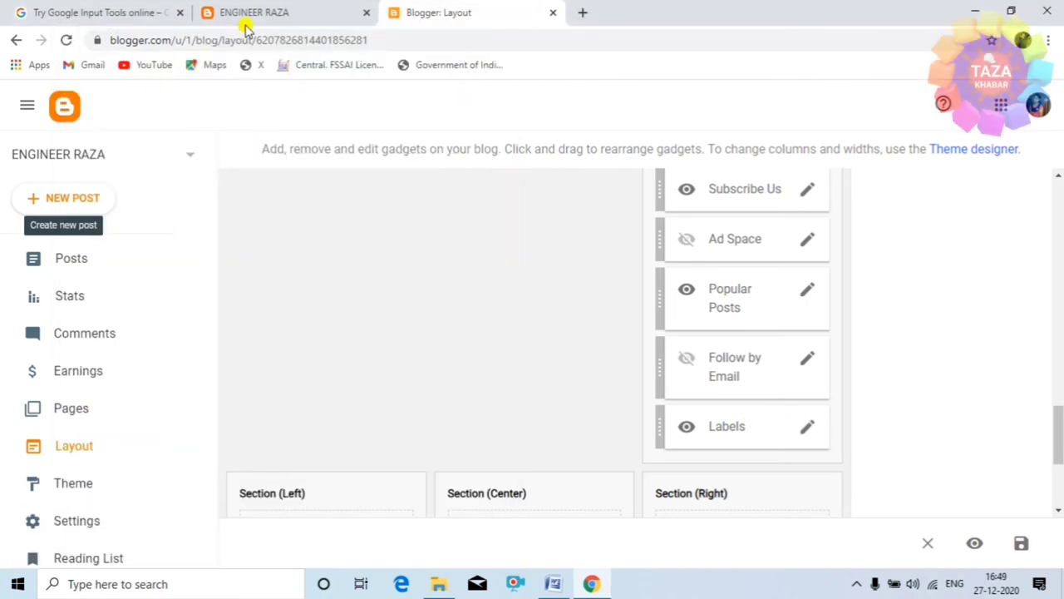
Examine the blog home page from the social links and Subscribe Us video through Labels to the footer sections
{"action": "left_click", "coordinate": [250, 16]}
{"action": "scroll", "coordinate": [670, 418], "scroll_direction": "up", "scroll_amount": 2}
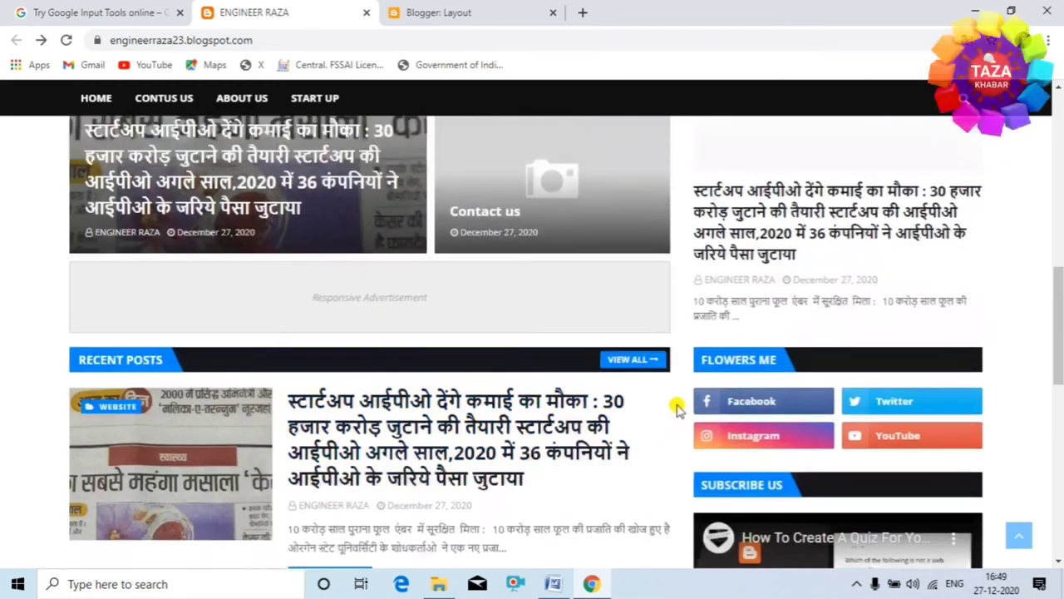
{"action": "scroll", "coordinate": [641, 368], "scroll_direction": "down", "scroll_amount": 8}
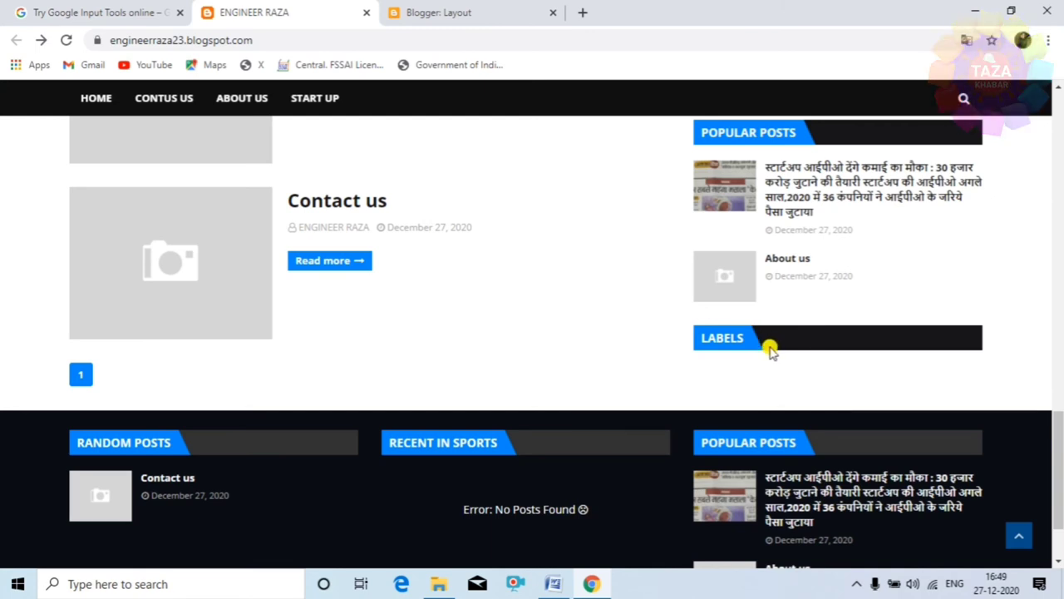
{"action": "scroll", "coordinate": [784, 350], "scroll_direction": "up", "scroll_amount": 1}
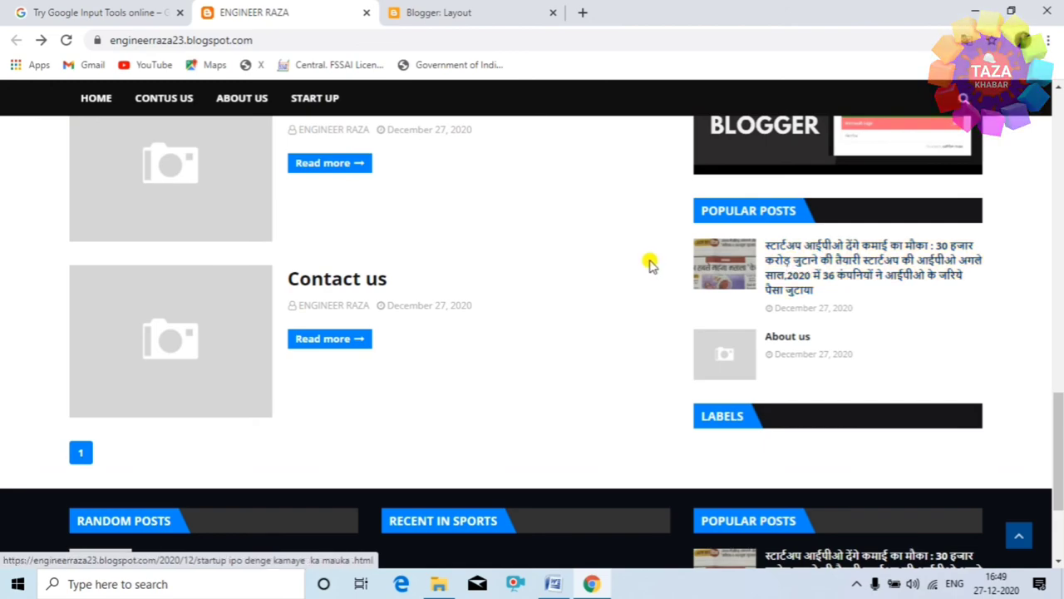
{"action": "scroll", "coordinate": [573, 274], "scroll_direction": "up", "scroll_amount": 10}
{"action": "scroll", "coordinate": [563, 283], "scroll_direction": "up", "scroll_amount": 3}
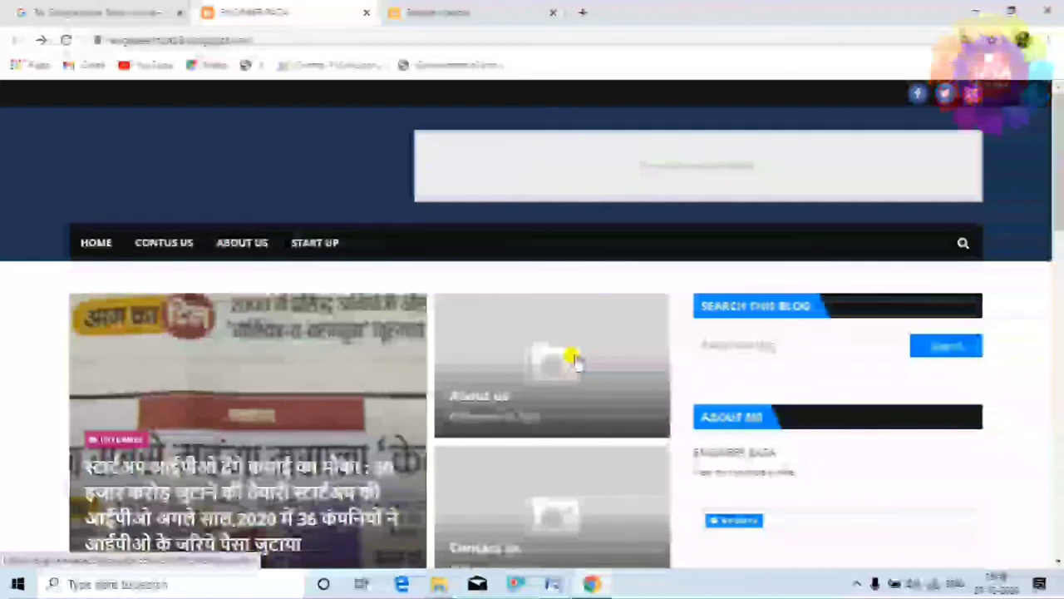
{"action": "scroll", "coordinate": [573, 358], "scroll_direction": "down", "scroll_amount": 10}
{"action": "scroll", "coordinate": [499, 406], "scroll_direction": "down", "scroll_amount": 1}
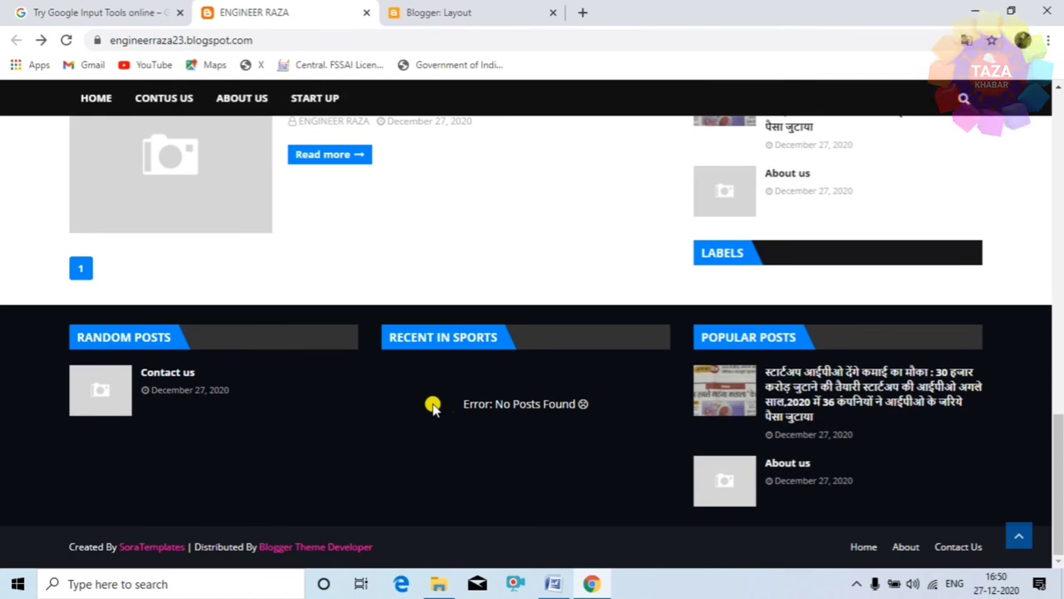
Open the Menu Footer Widget, review its Home, About and Contact Us links, and save the gadget
{"action": "left_click", "coordinate": [456, 12]}
{"action": "scroll", "coordinate": [541, 296], "scroll_direction": "down", "scroll_amount": 3}
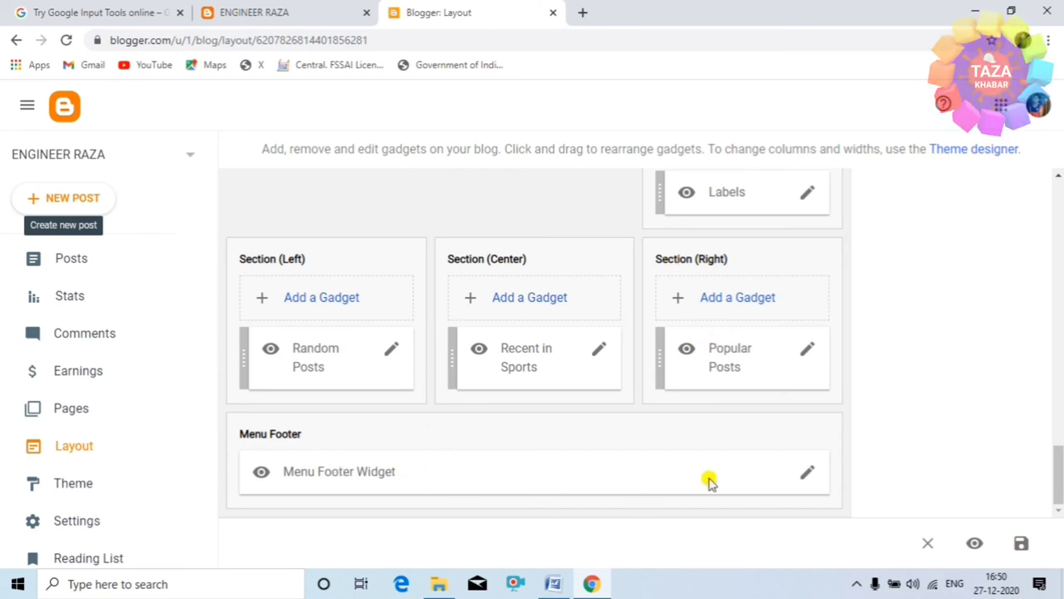
{"action": "left_click", "coordinate": [809, 475]}
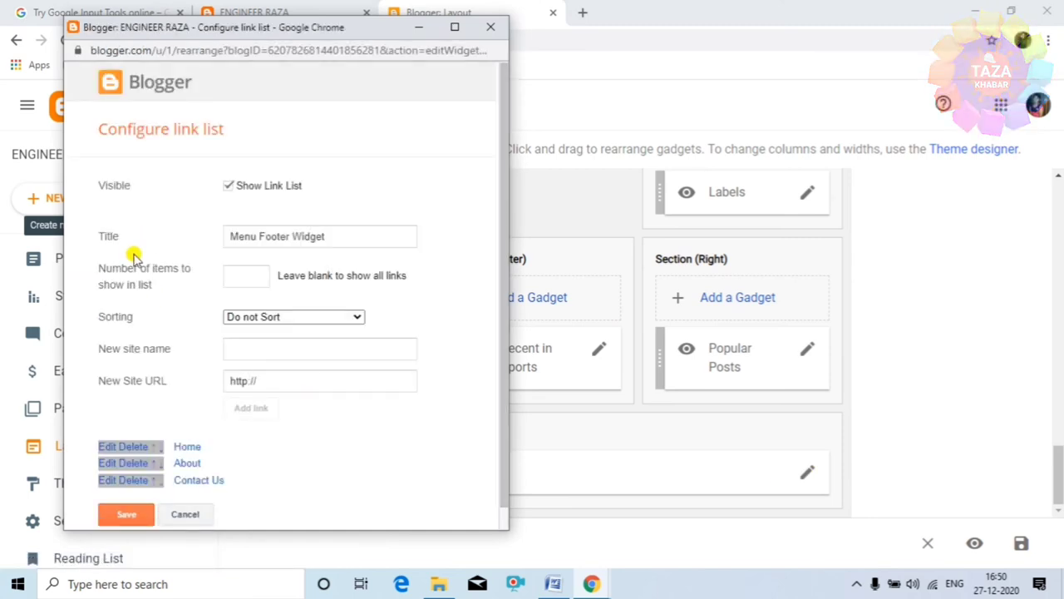
{"action": "scroll", "coordinate": [133, 257], "scroll_direction": "down", "scroll_amount": 1}
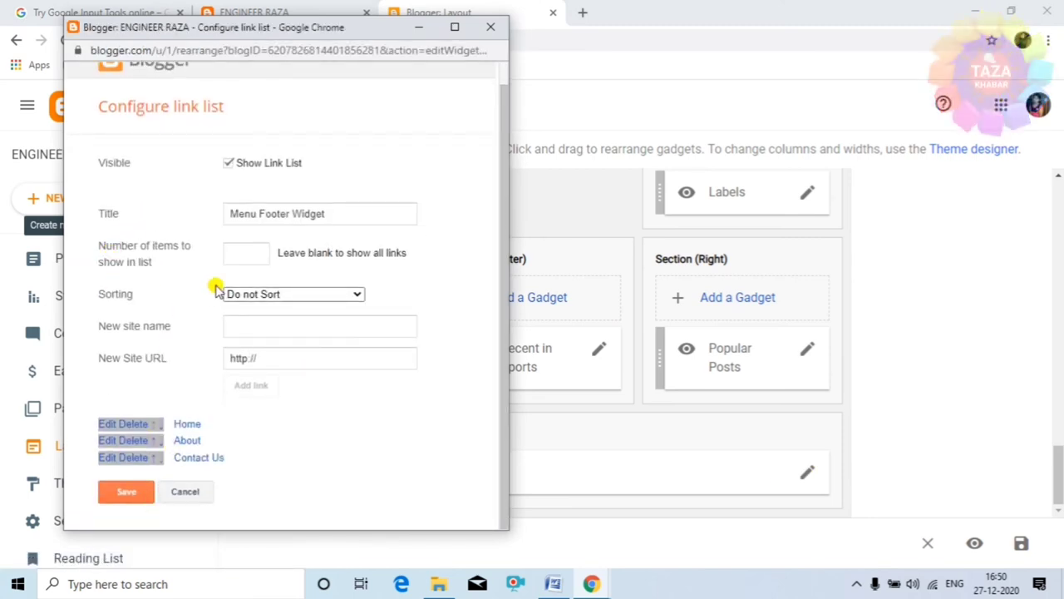
{"action": "left_click", "coordinate": [126, 489]}
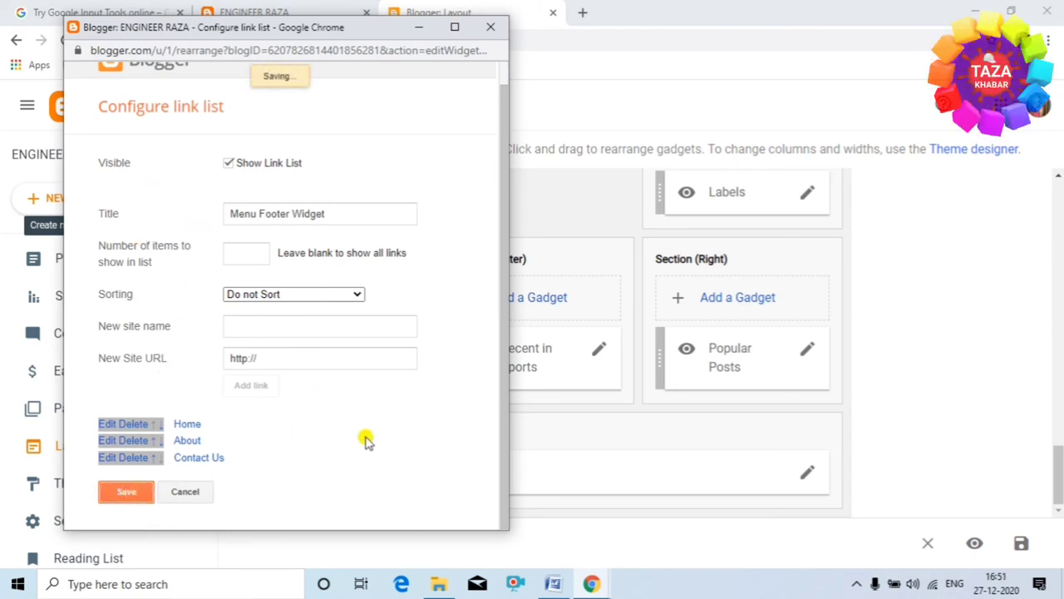
Check the overall blog home page from the post list up to the header and main menu
{"action": "left_click", "coordinate": [239, 8]}
{"action": "scroll", "coordinate": [480, 233], "scroll_direction": "up", "scroll_amount": 15}
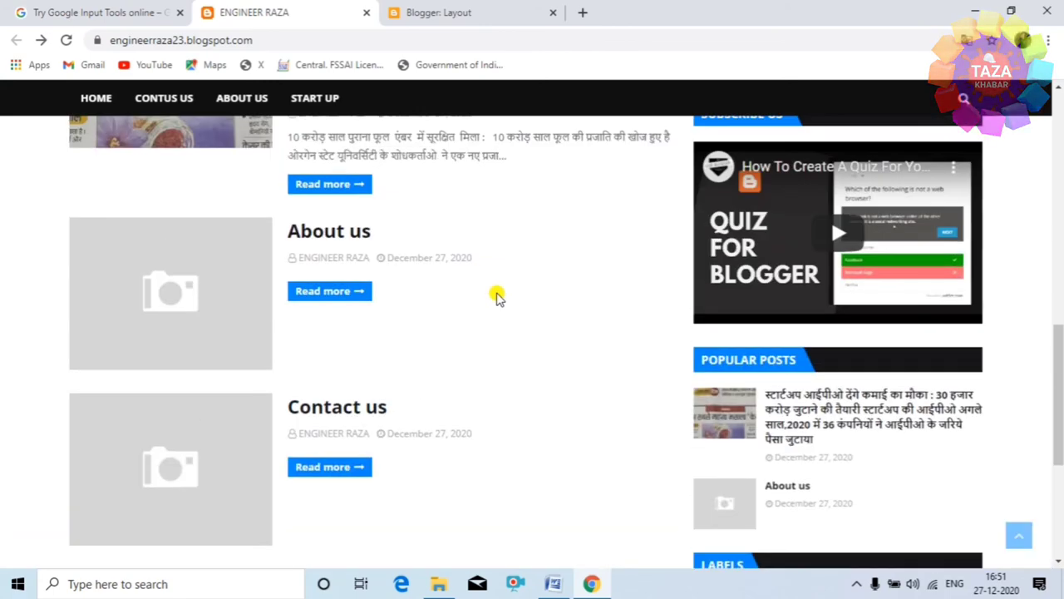
{"action": "scroll", "coordinate": [445, 311], "scroll_direction": "up", "scroll_amount": 3}
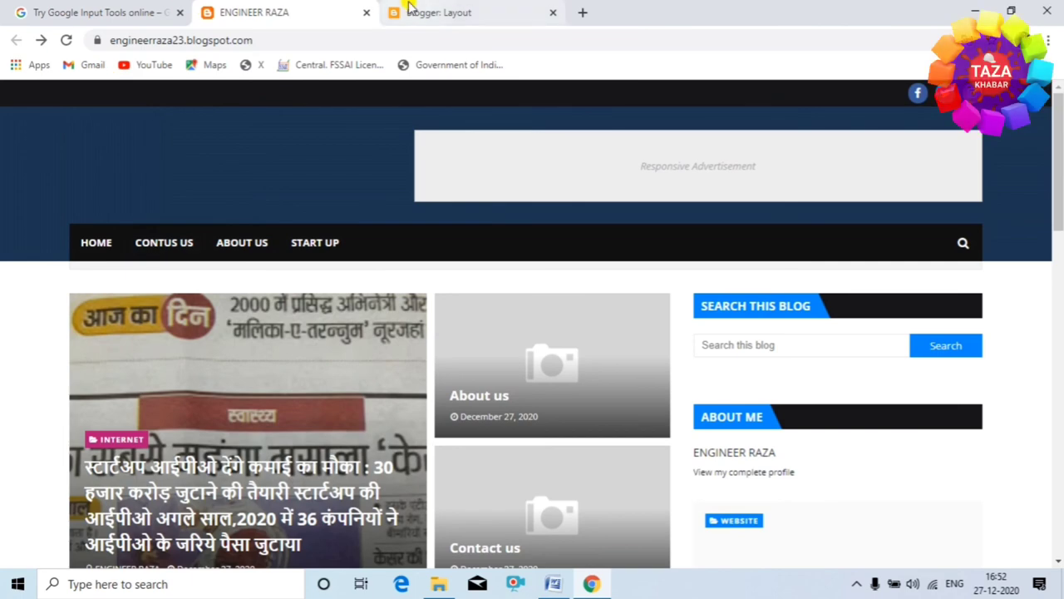
Open the AdSense sign-up form from the blog's Earnings page, review its country and terms sections, and close it without submitting
{"action": "left_click", "coordinate": [431, 15]}
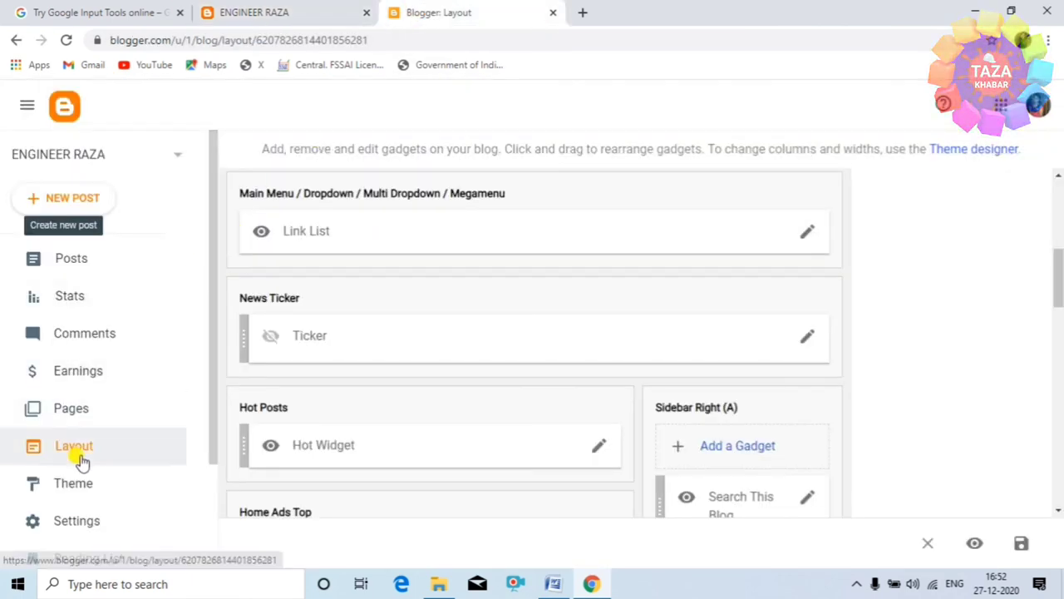
{"action": "left_click", "coordinate": [72, 371]}
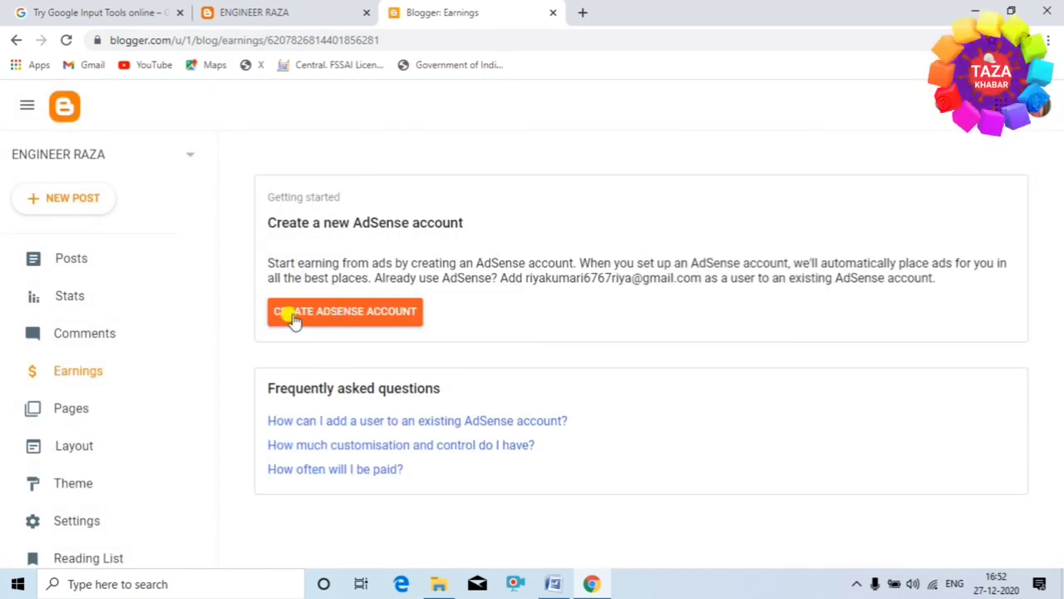
{"action": "left_click", "coordinate": [345, 313]}
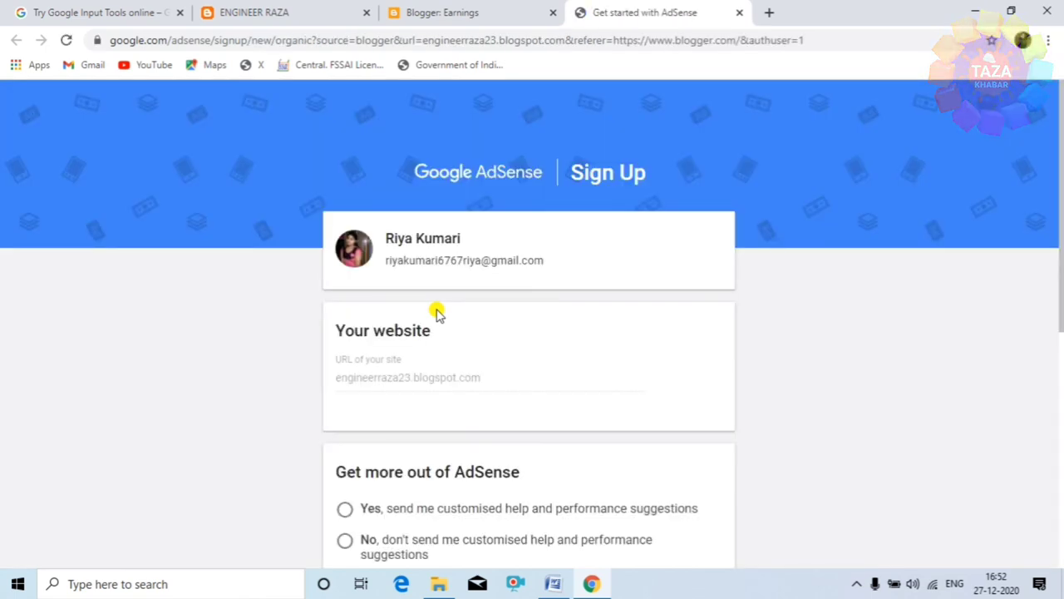
{"action": "scroll", "coordinate": [426, 315], "scroll_direction": "down", "scroll_amount": 3}
{"action": "scroll", "coordinate": [449, 278], "scroll_direction": "down", "scroll_amount": 3}
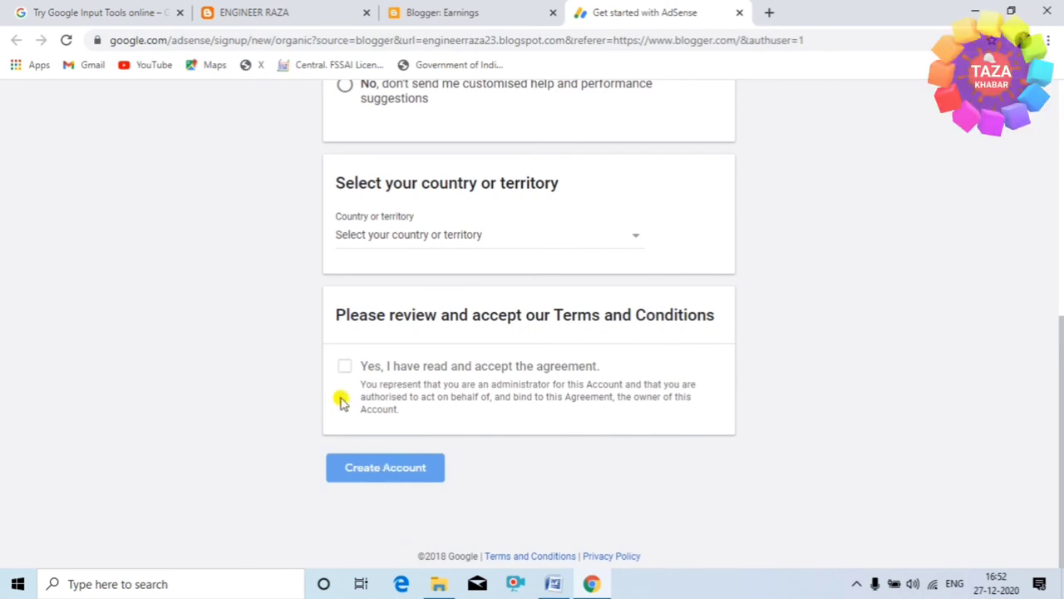
{"action": "left_click", "coordinate": [619, 241]}
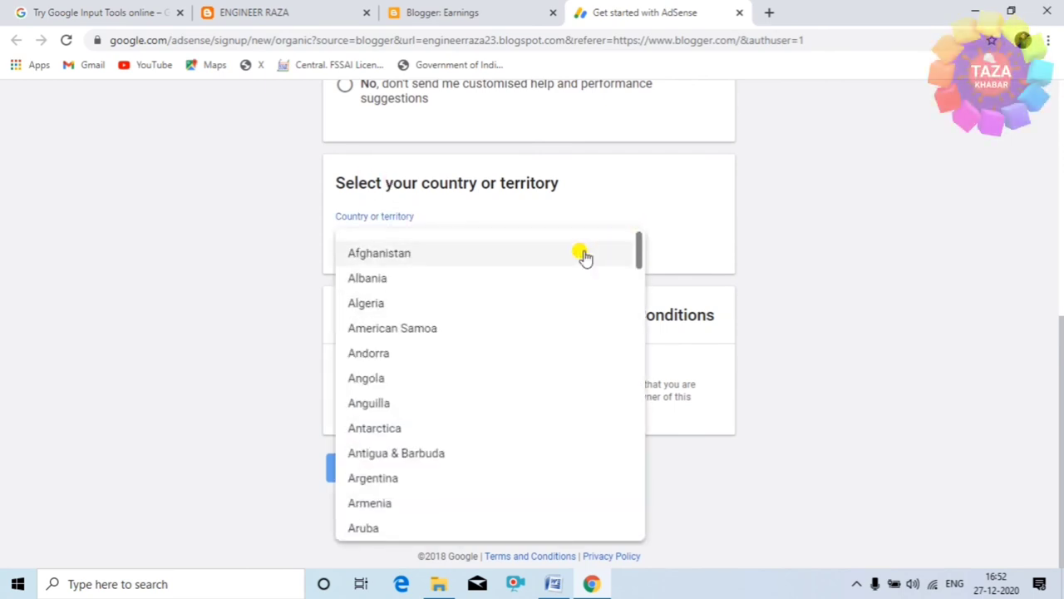
{"action": "left_click", "coordinate": [106, 306]}
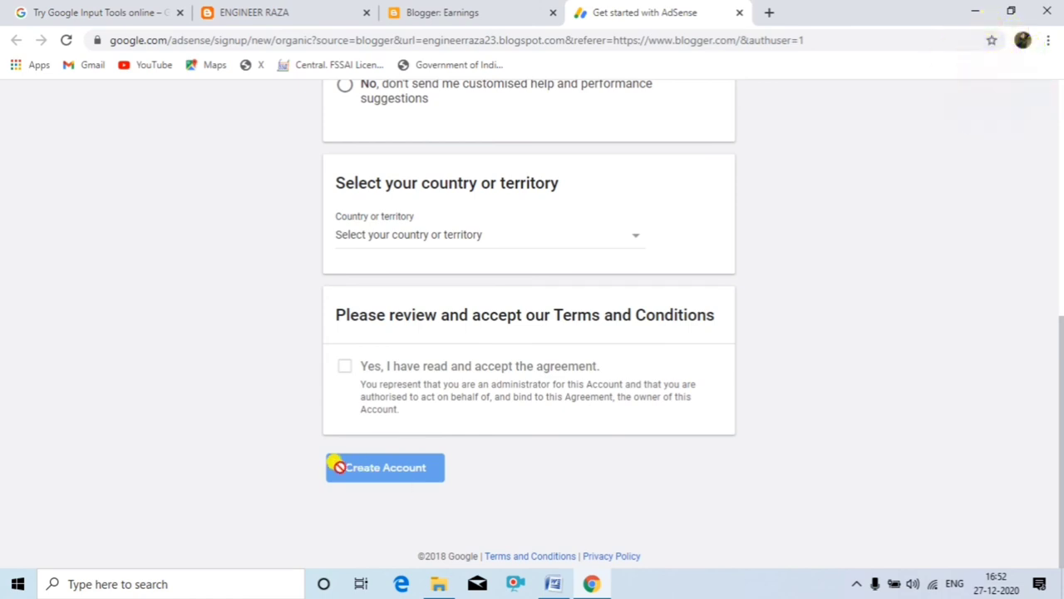
{"action": "key", "text": "ctrl+w"}
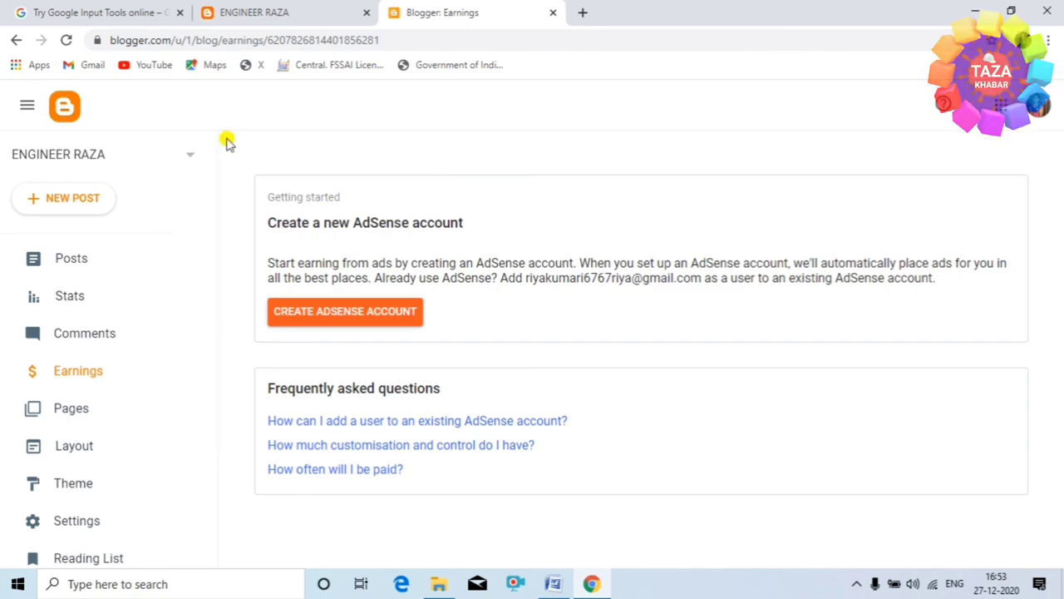
Look over the blog home page's featured posts, Responsive Advertisement area and Recent Posts section
{"action": "left_click", "coordinate": [283, 10]}
{"action": "scroll", "coordinate": [466, 249], "scroll_direction": "down", "scroll_amount": 1}
{"action": "scroll", "coordinate": [541, 287], "scroll_direction": "down", "scroll_amount": 3}
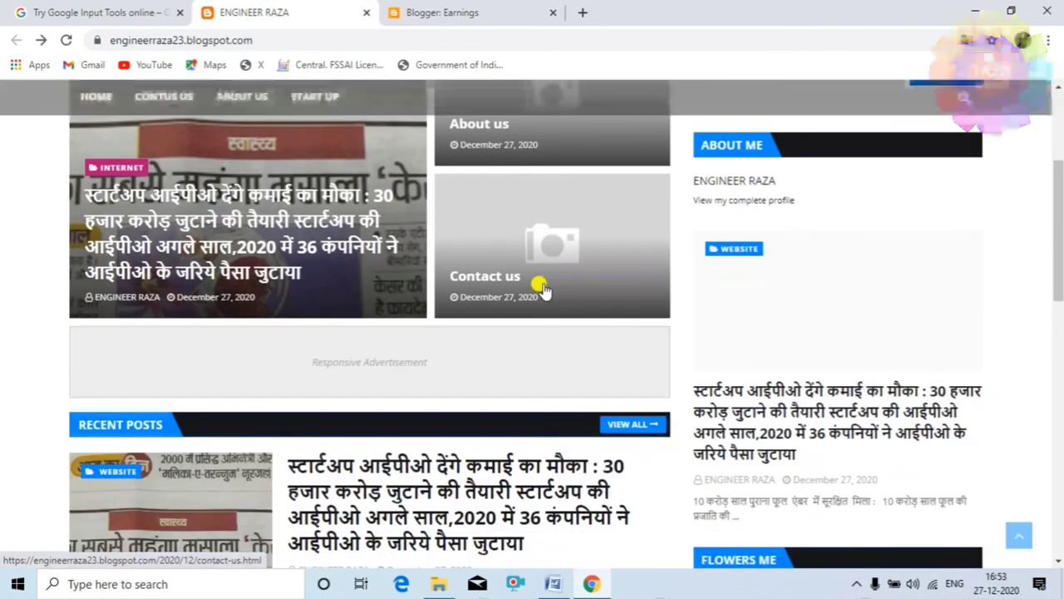
{"action": "scroll", "coordinate": [416, 299], "scroll_direction": "up", "scroll_amount": 3}
{"action": "scroll", "coordinate": [283, 309], "scroll_direction": "down", "scroll_amount": 1}
{"action": "scroll", "coordinate": [283, 310], "scroll_direction": "down", "scroll_amount": 3}
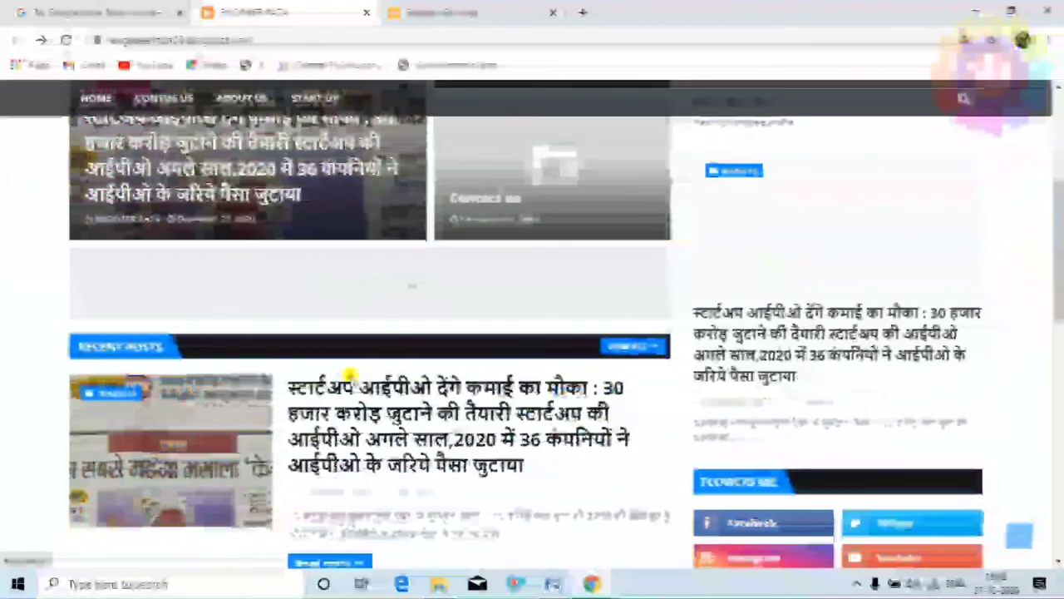
{"action": "scroll", "coordinate": [60, 303], "scroll_direction": "down", "scroll_amount": 2}
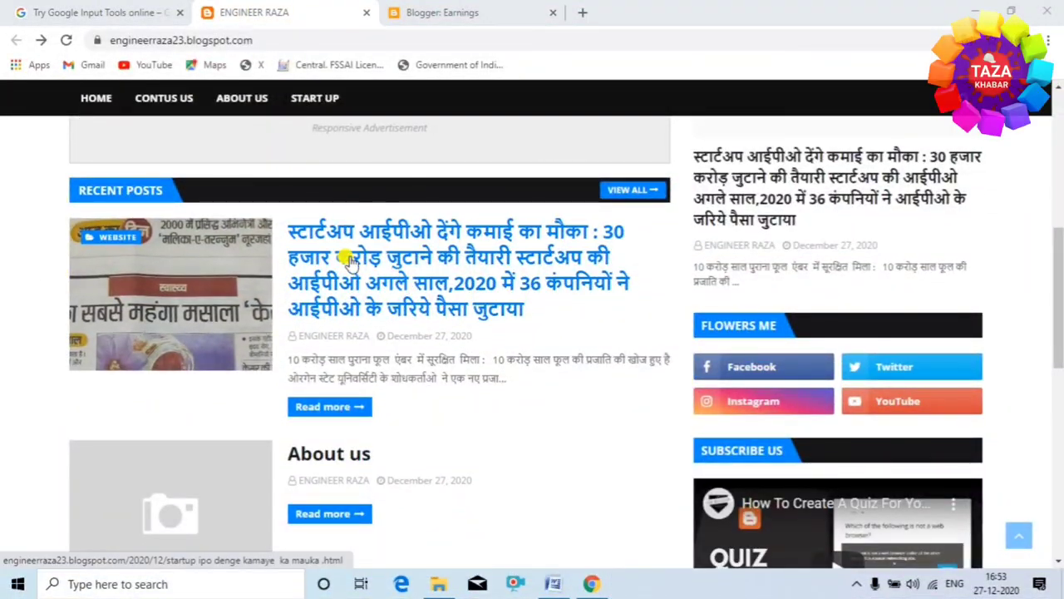
Create a new blank post, look over its editor with the label and publish options, and return to the posts list
{"action": "left_click", "coordinate": [420, 12]}
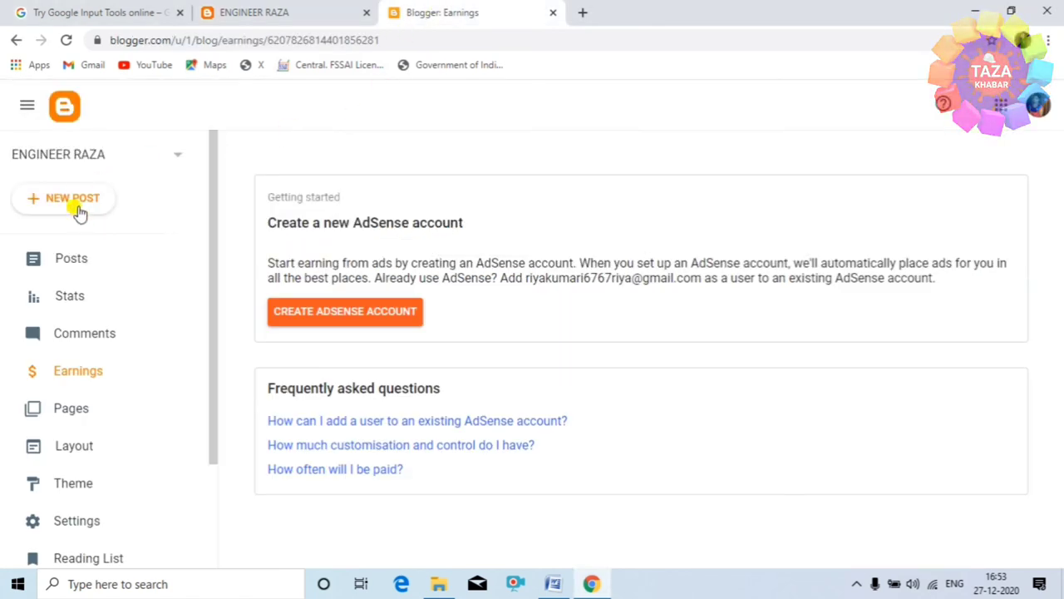
{"action": "left_click", "coordinate": [84, 263]}
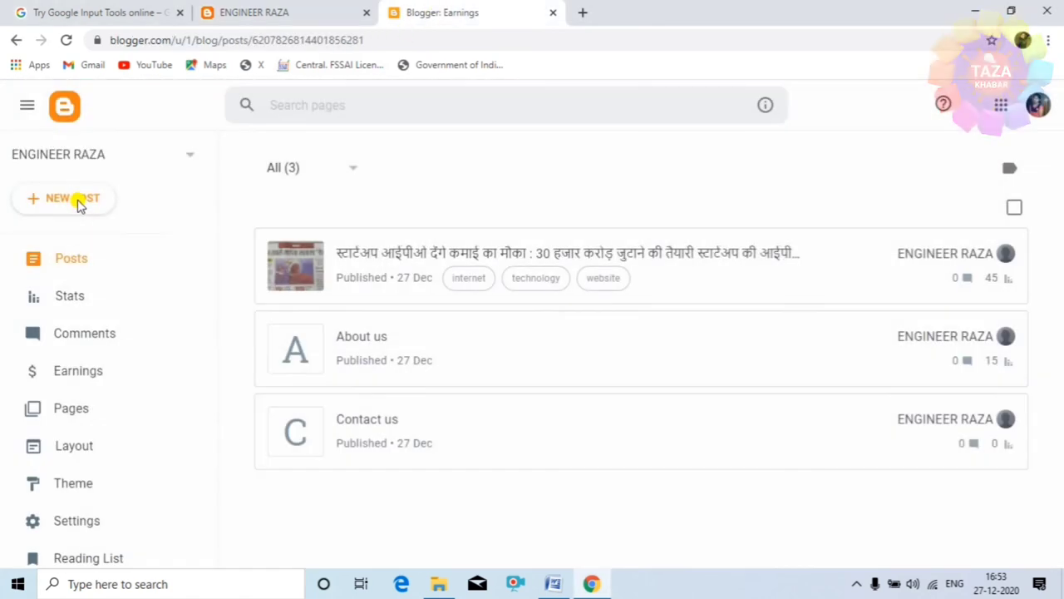
{"action": "left_click", "coordinate": [77, 201]}
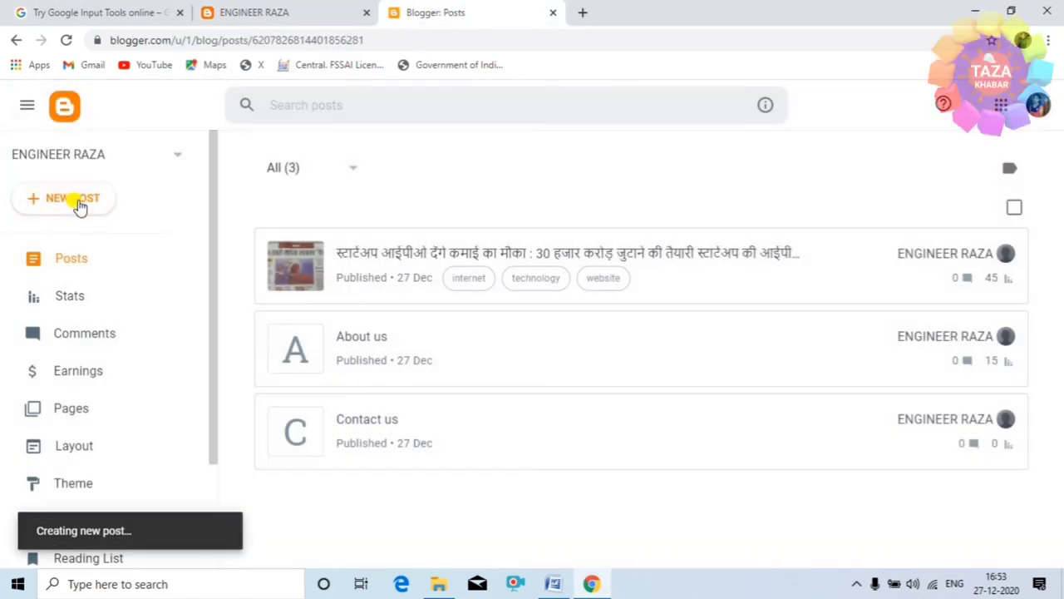
{"action": "left_click", "coordinate": [78, 204]}
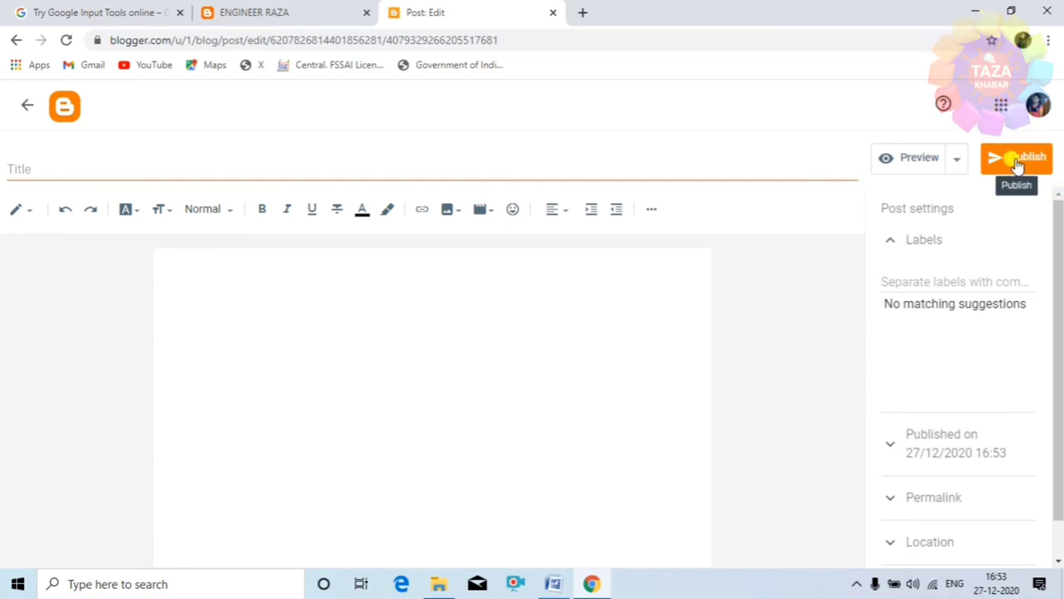
{"action": "left_click", "coordinate": [983, 179]}
{"action": "left_click", "coordinate": [604, 361]}
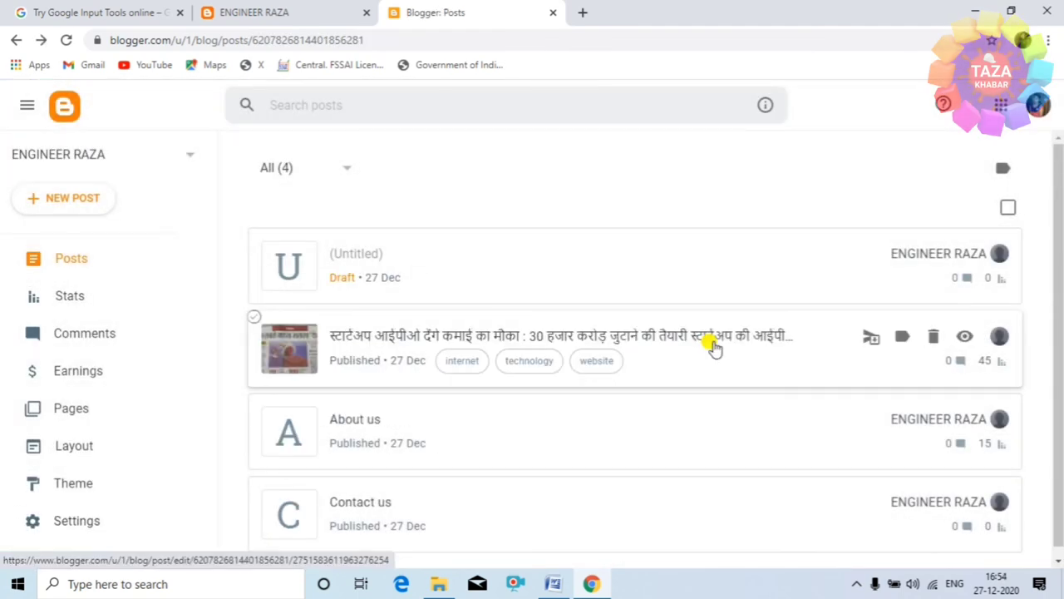
{"action": "left_click", "coordinate": [67, 260]}
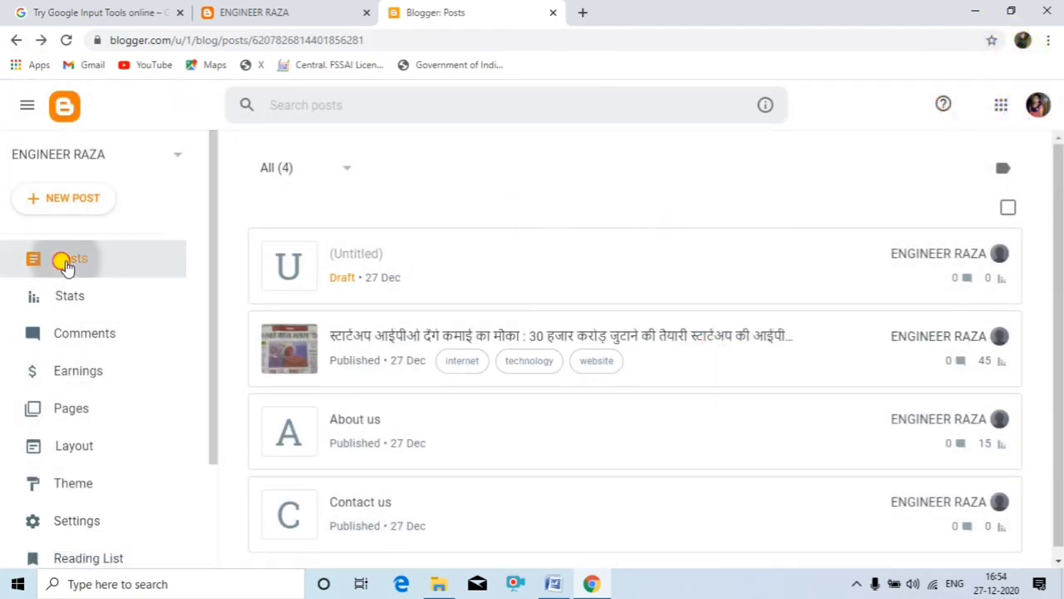